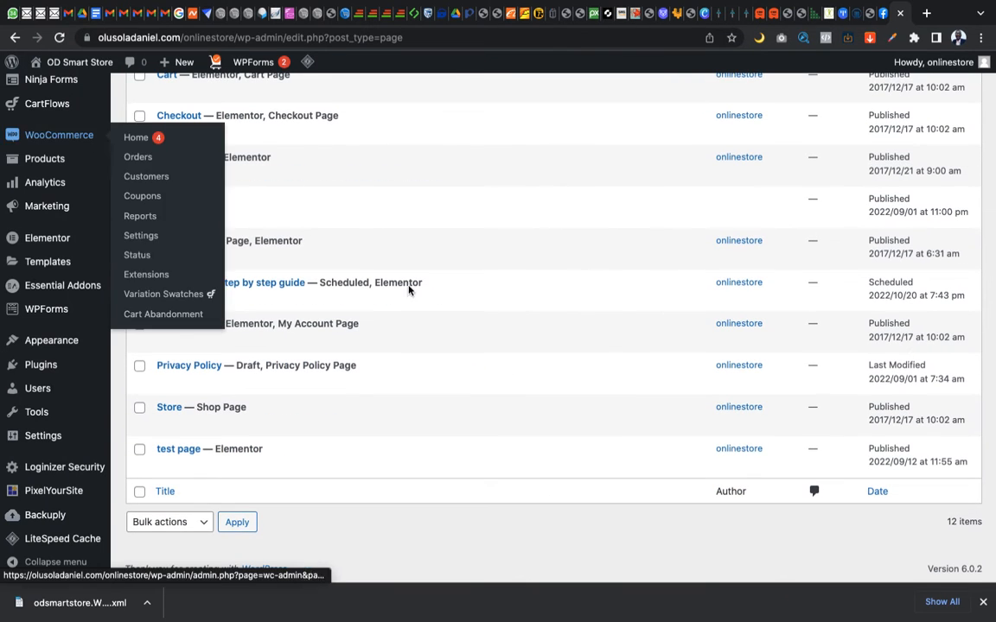
Open the Export tool of the OD Smart Store site
key(ctrl+Right)
key(ctrl+Left)
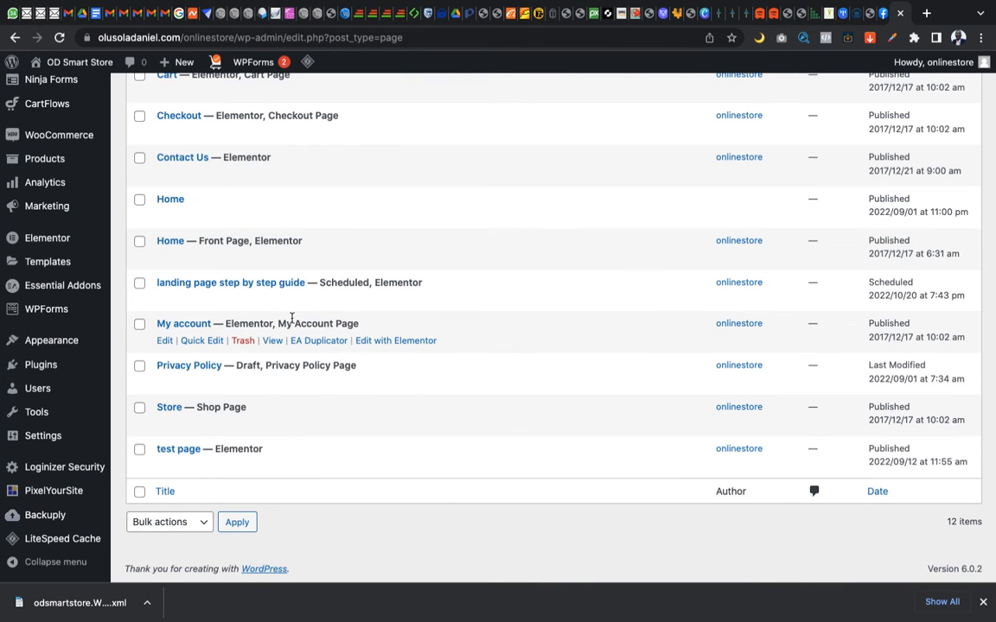
mouse_move(81, 339)
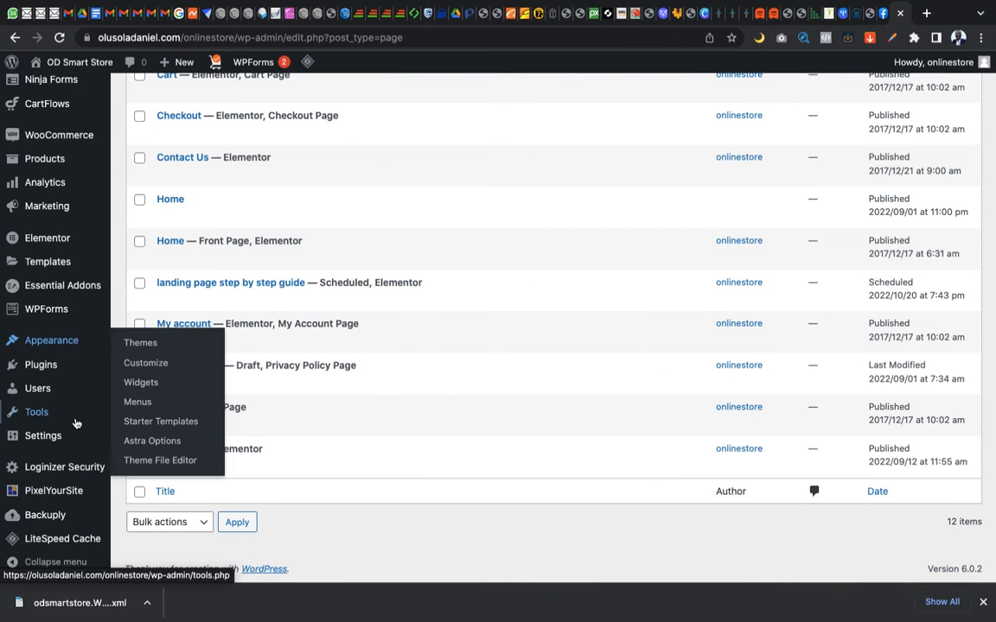
mouse_move(81, 444)
scroll(81, 444, down, 1)
mouse_move(44, 420)
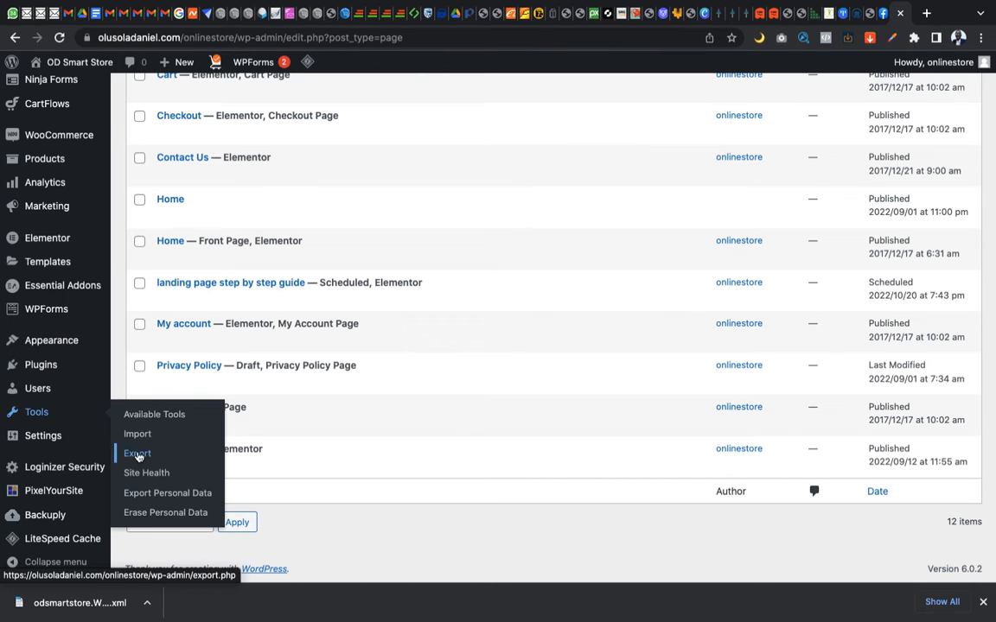
click(137, 459)
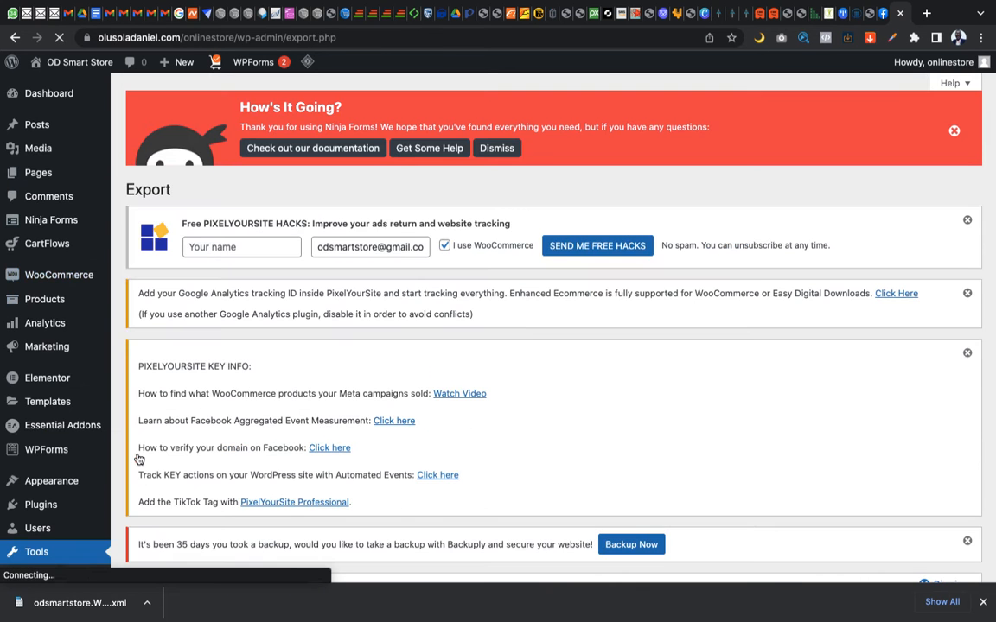
Review the content types offered for export, and look over the other site's pages list for comparison
mouse_move(78, 135)
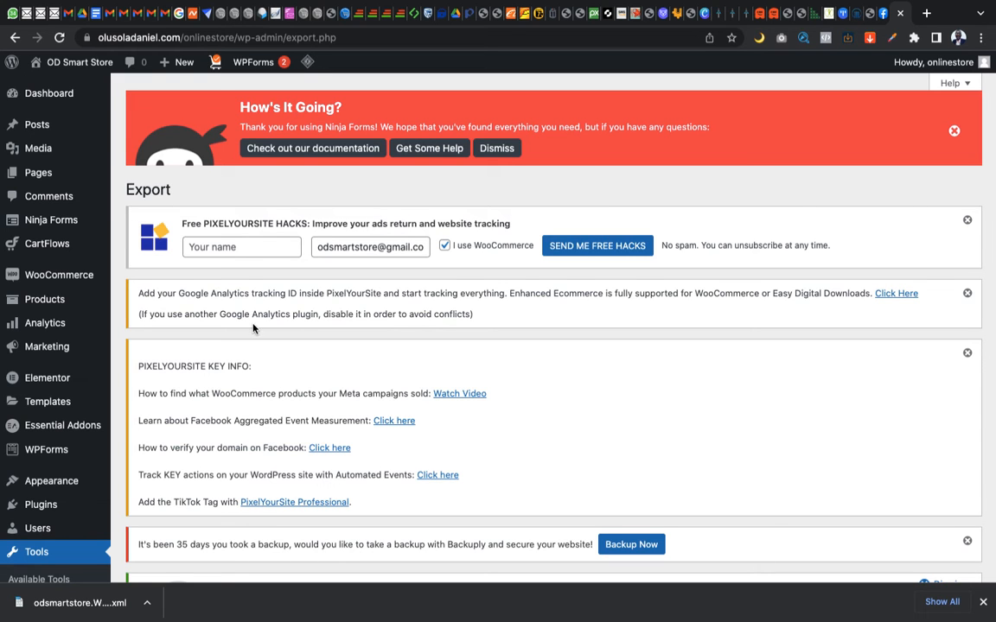
scroll(69, 523, down, 2)
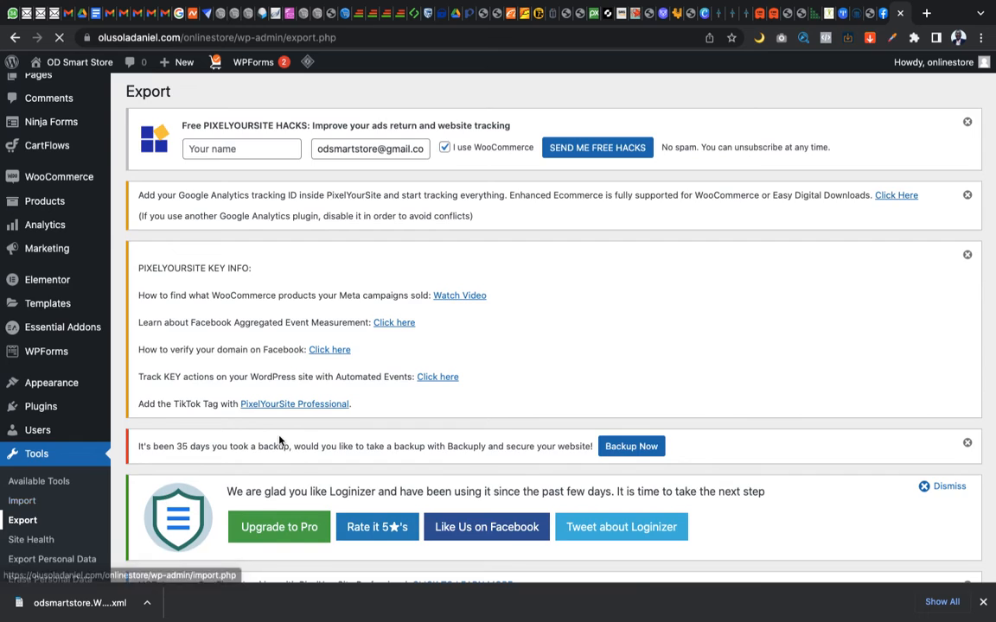
scroll(278, 441, down, 4)
scroll(278, 441, down, 10)
scroll(279, 441, down, 3)
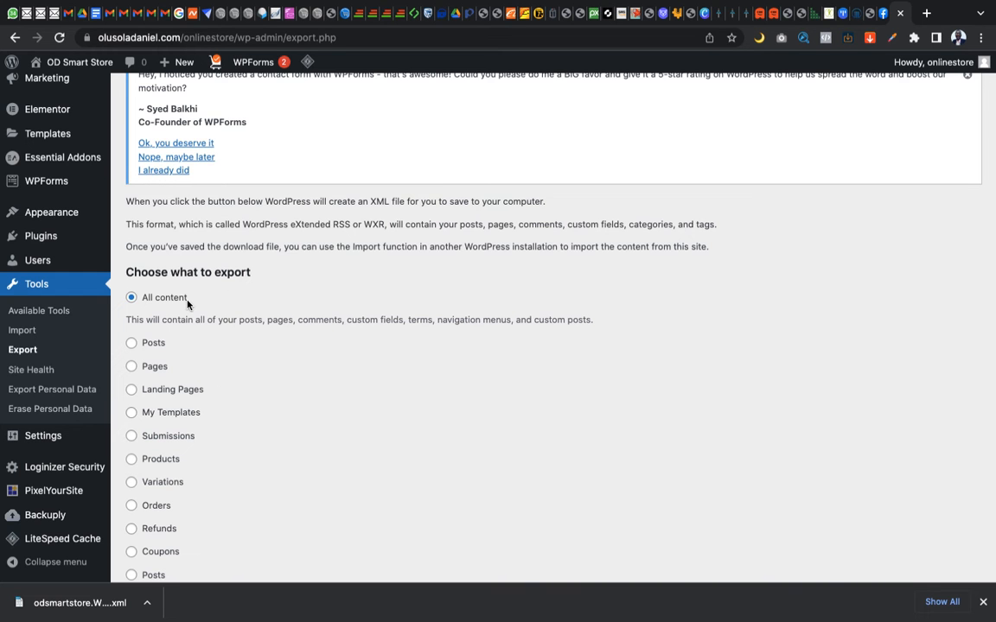
scroll(187, 303, down, 3)
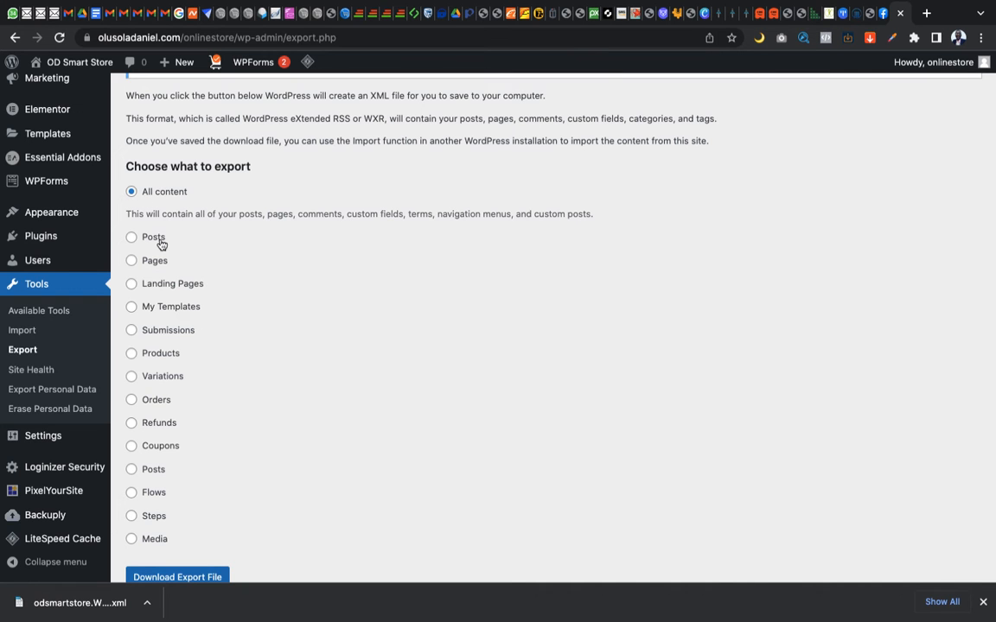
scroll(164, 272, down, 2)
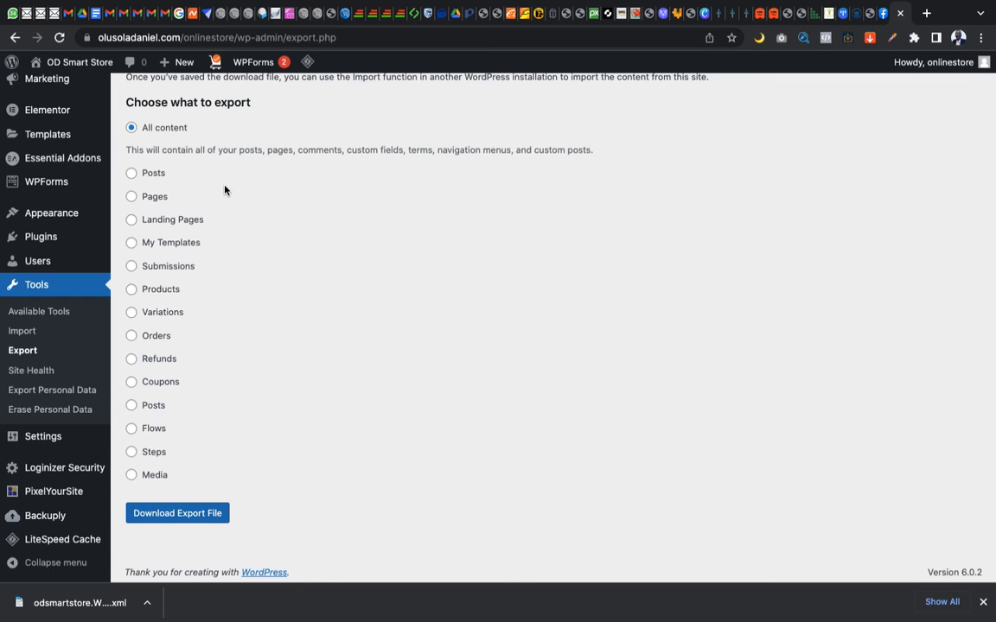
scroll(224, 191, up, 3)
mouse_move(84, 66)
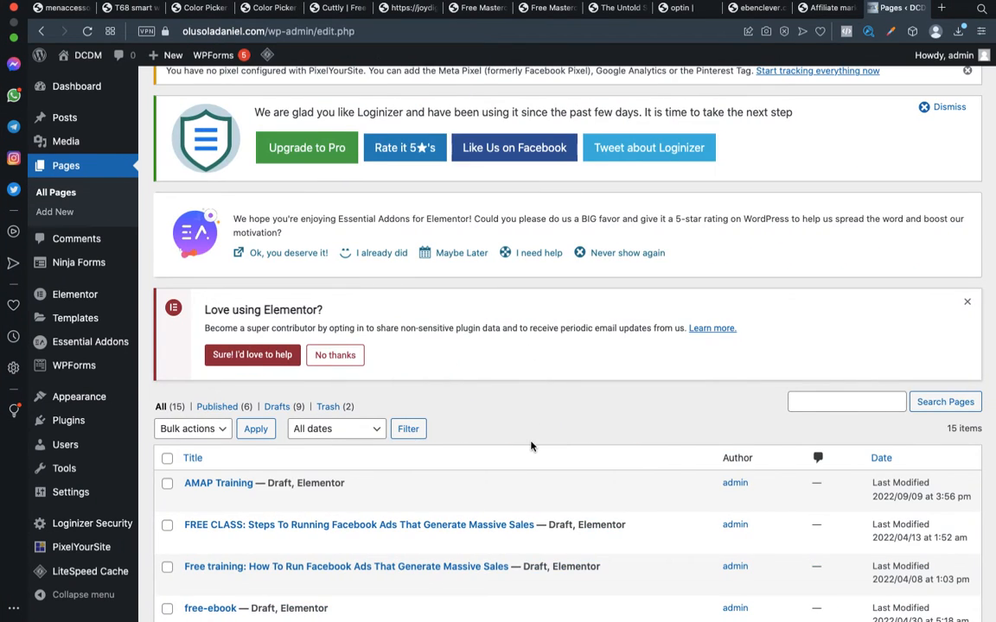
scroll(530, 446, down, 5)
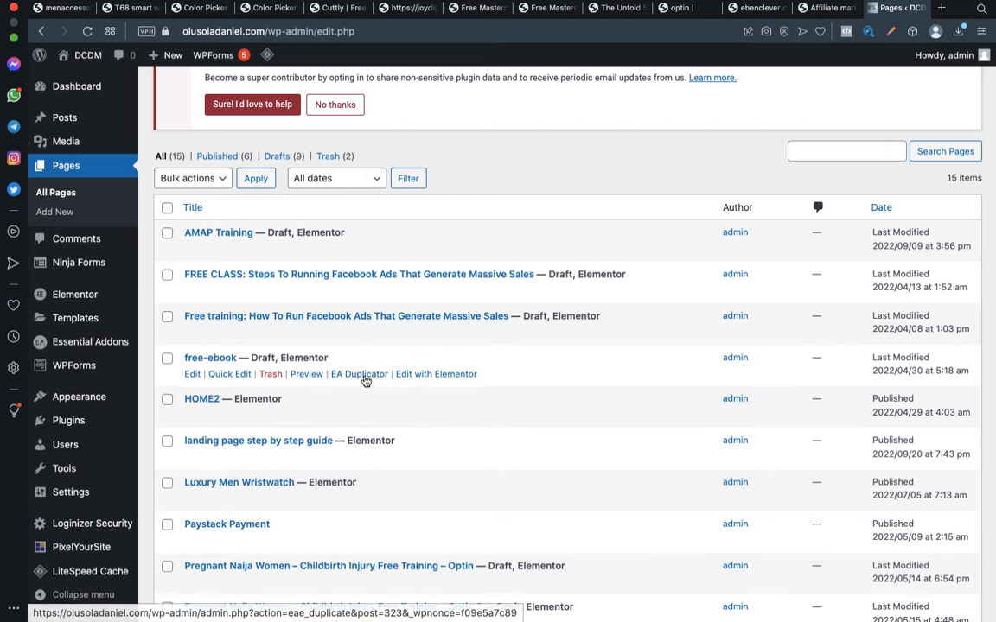
scroll(346, 469, up, 2)
scroll(346, 469, up, 3)
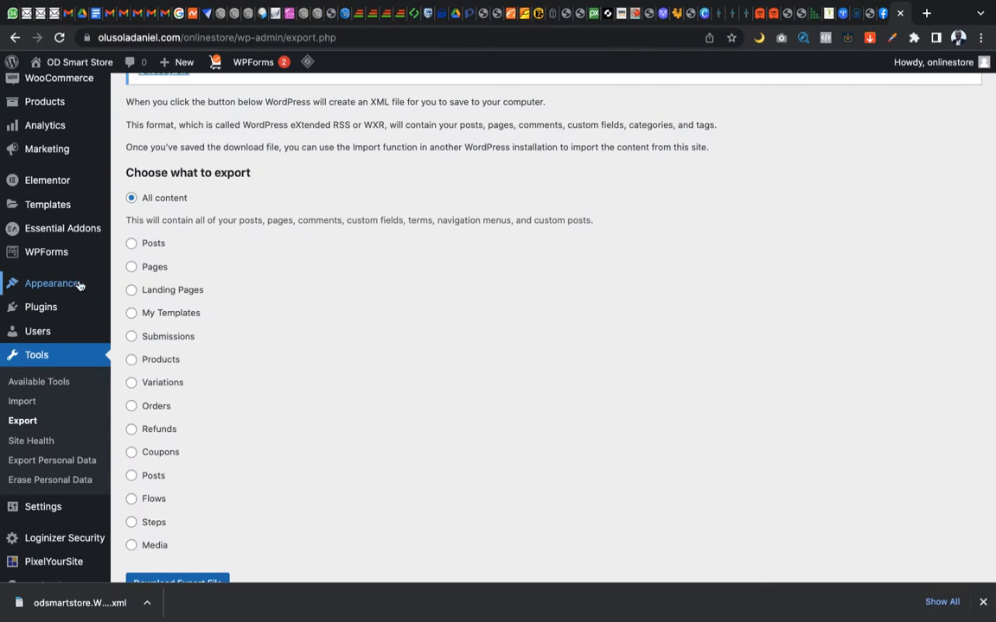
Go to the store's list of pages and view the Antitheft Backpack page in a new browser tab
scroll(43, 250, up, 8)
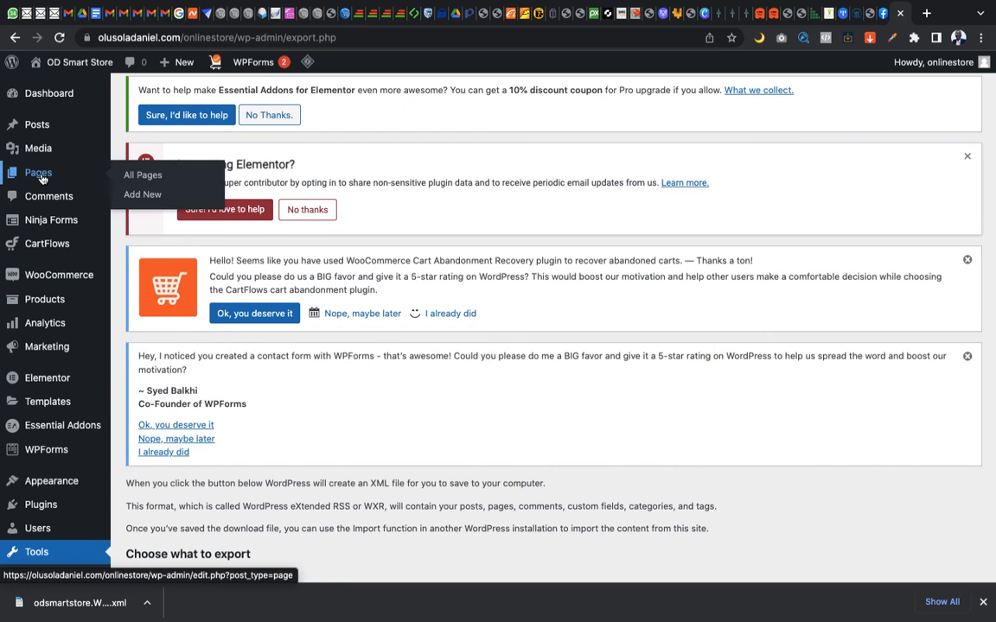
click(41, 178)
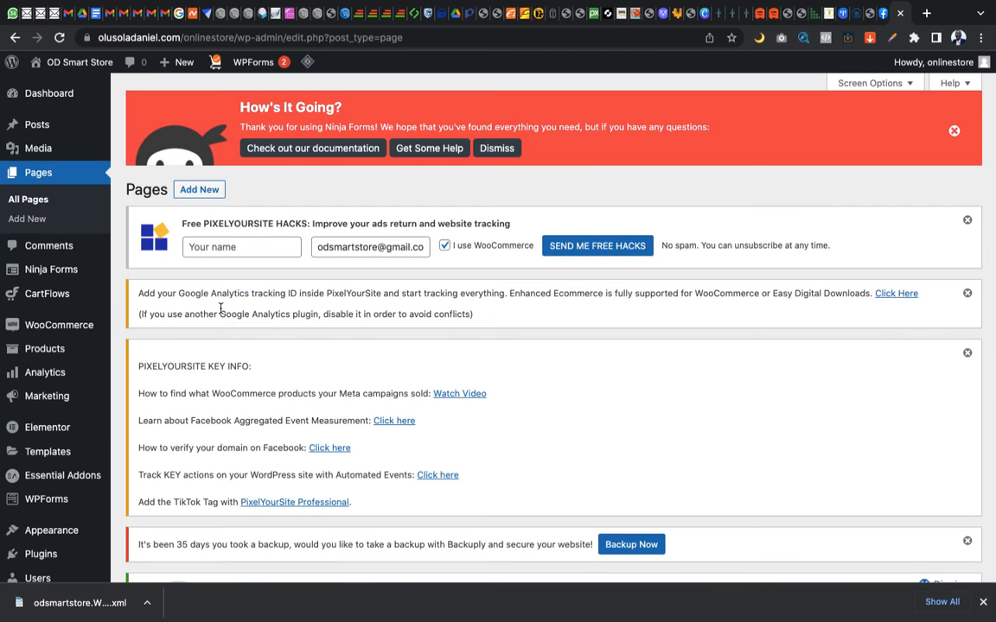
scroll(427, 412, down, 10)
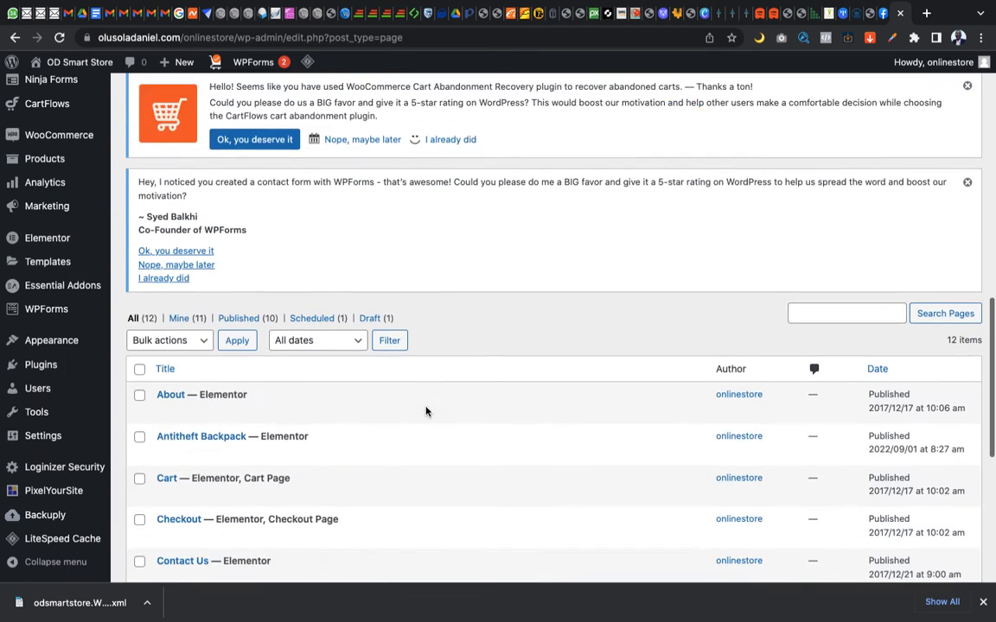
scroll(427, 413, down, 4)
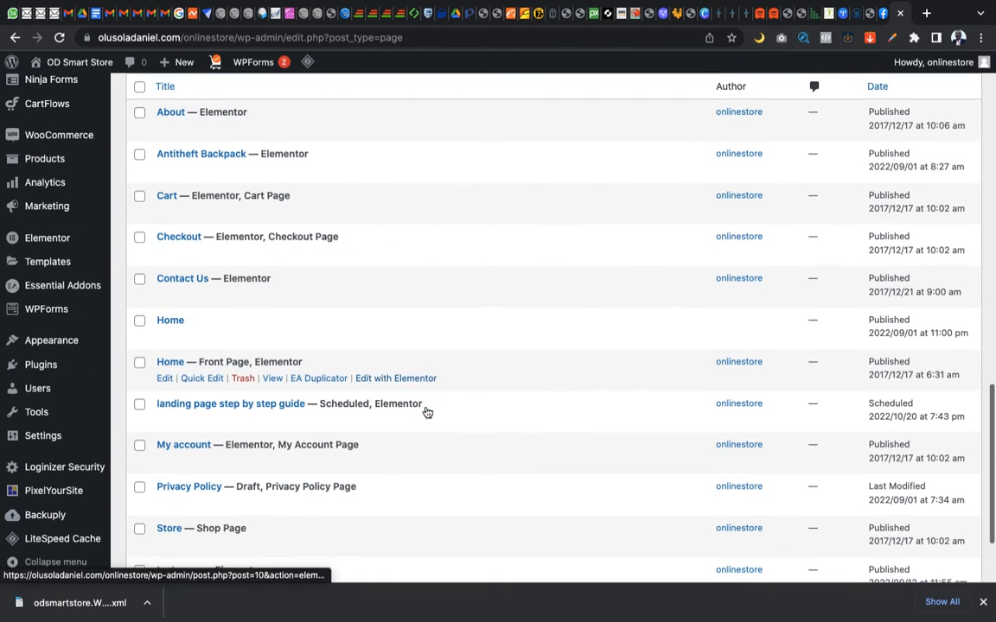
scroll(339, 327, up, 3)
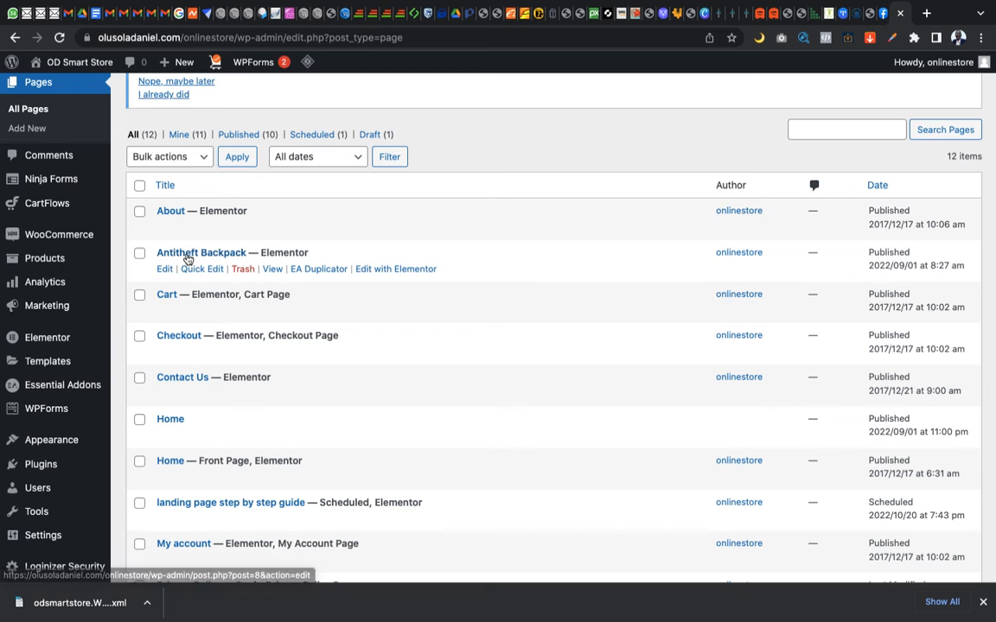
right_click(274, 271)
click(305, 274)
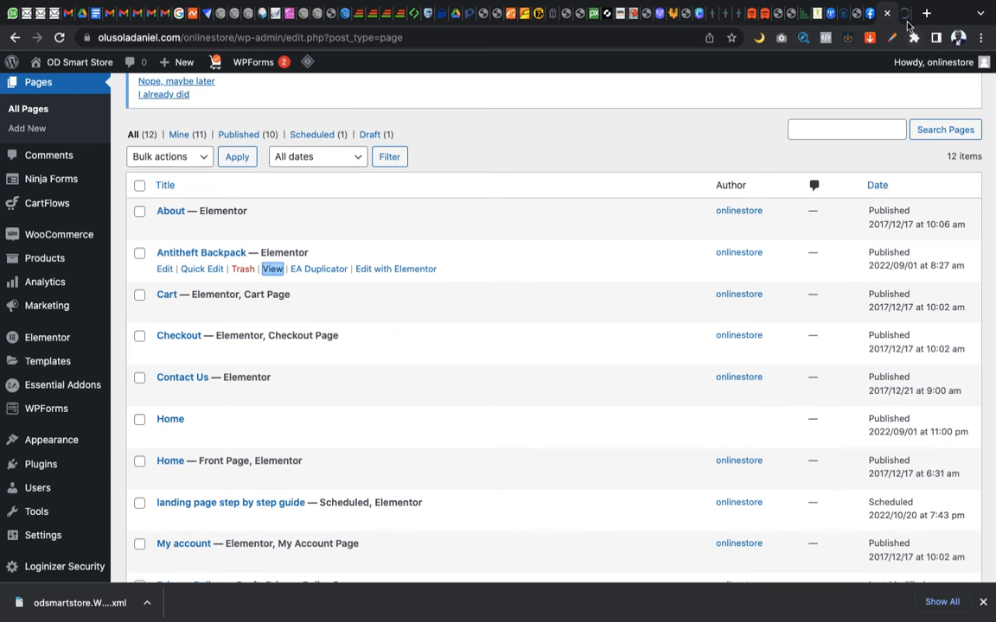
click(899, 13)
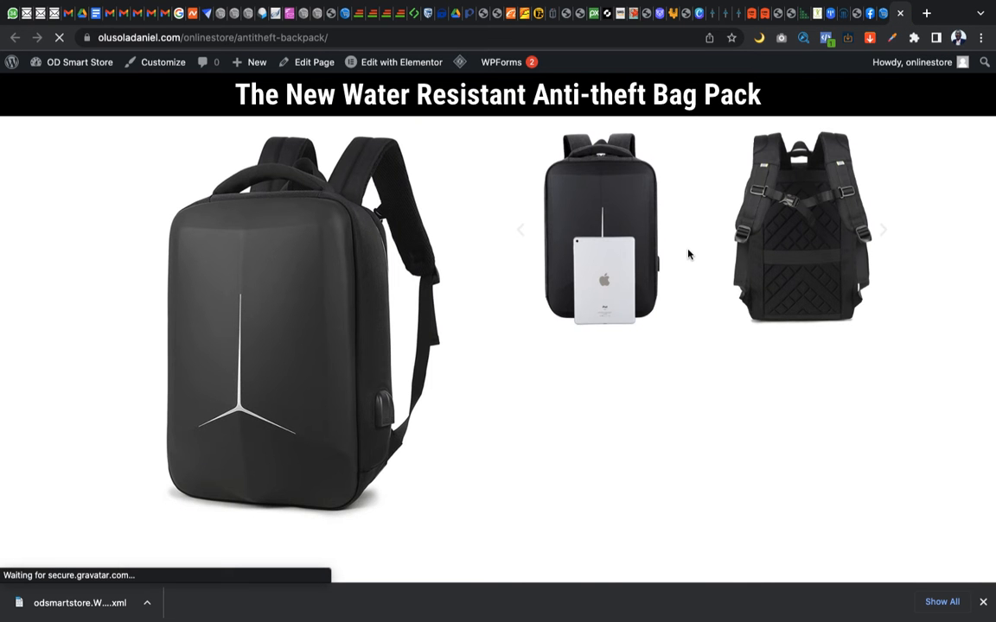
Look through the Antitheft Backpack sales page, from the product images down to the order forms
scroll(688, 254, down, 3)
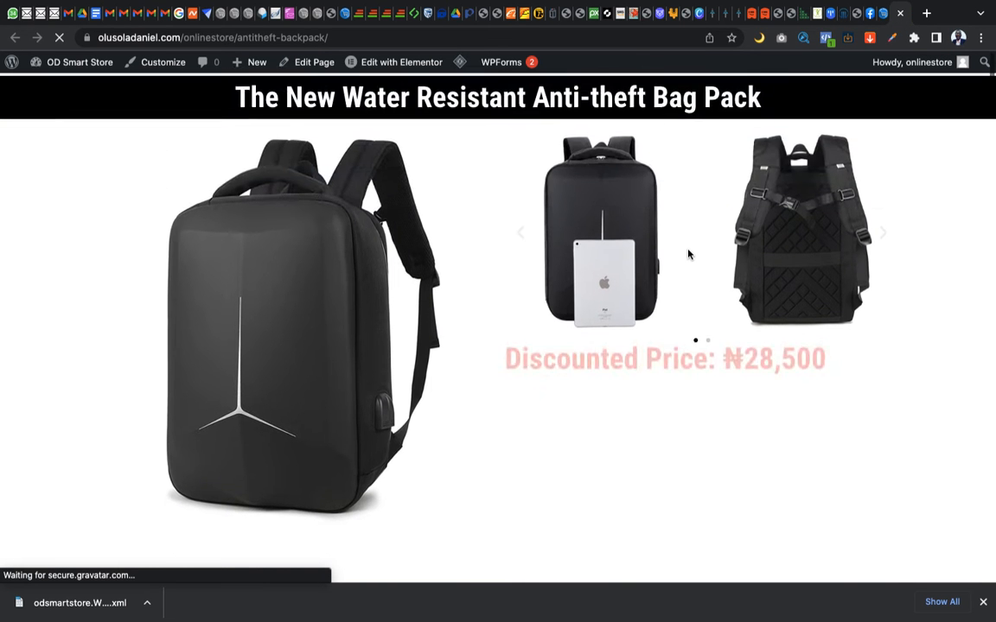
scroll(688, 254, down, 10)
scroll(688, 254, down, 15)
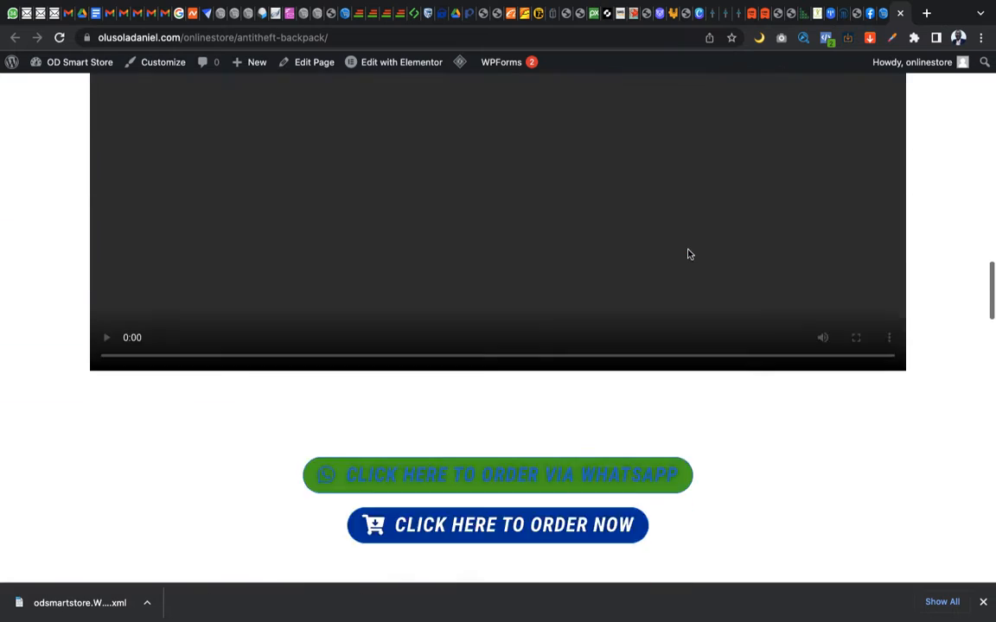
scroll(688, 249, down, 10)
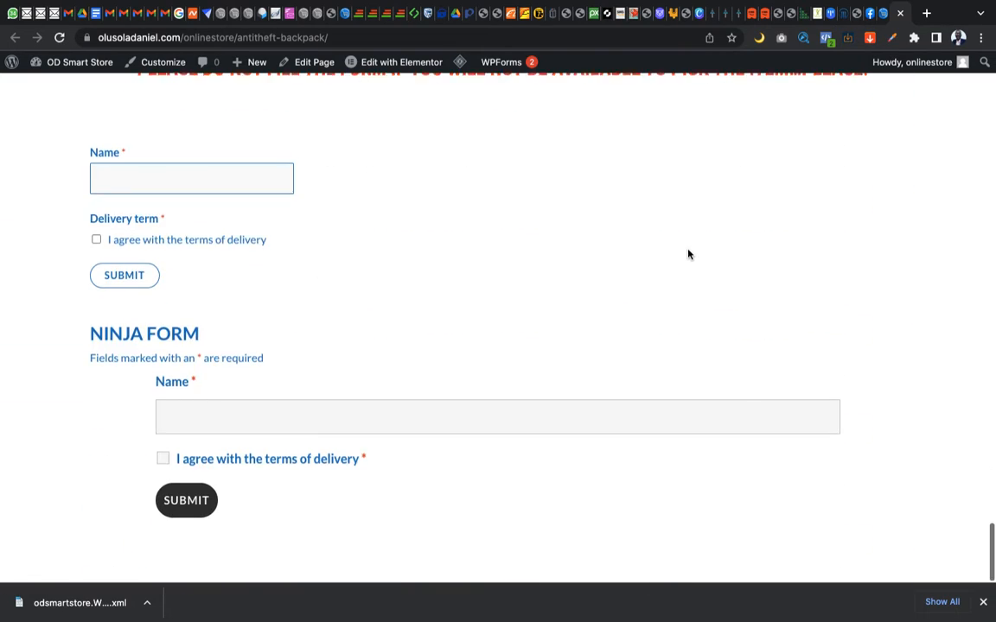
scroll(688, 250, up, 10)
scroll(688, 249, up, 15)
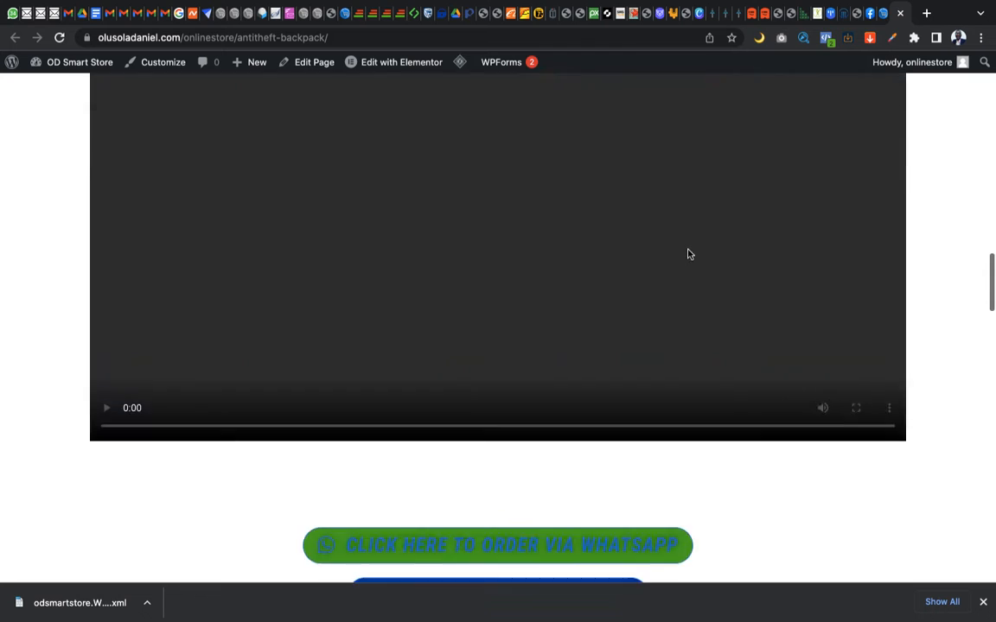
Return to the store's admin, reopen the Export tool and choose Pages as the content to export
click(886, 21)
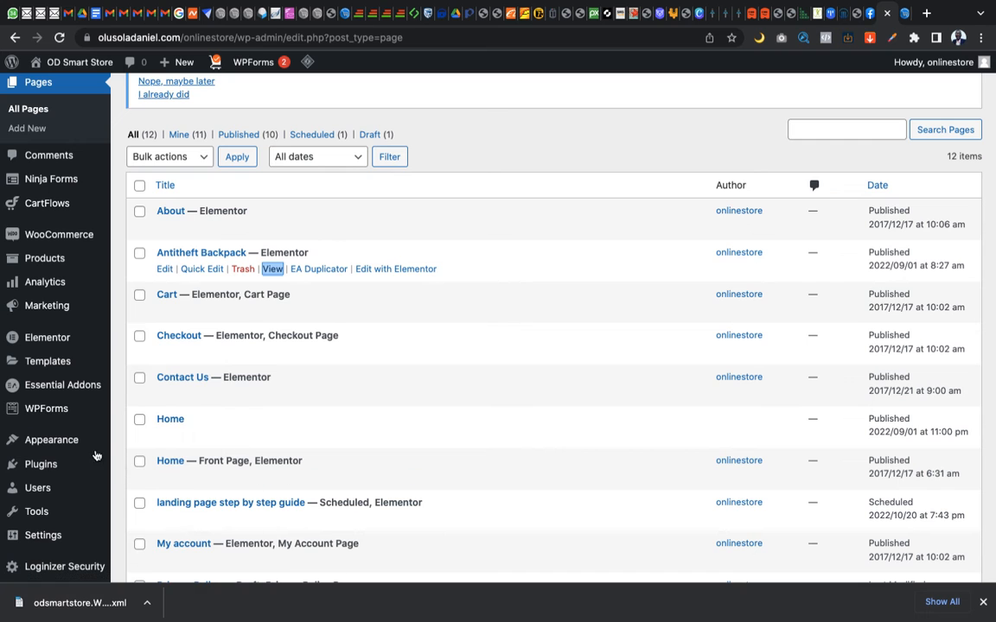
mouse_move(37, 511)
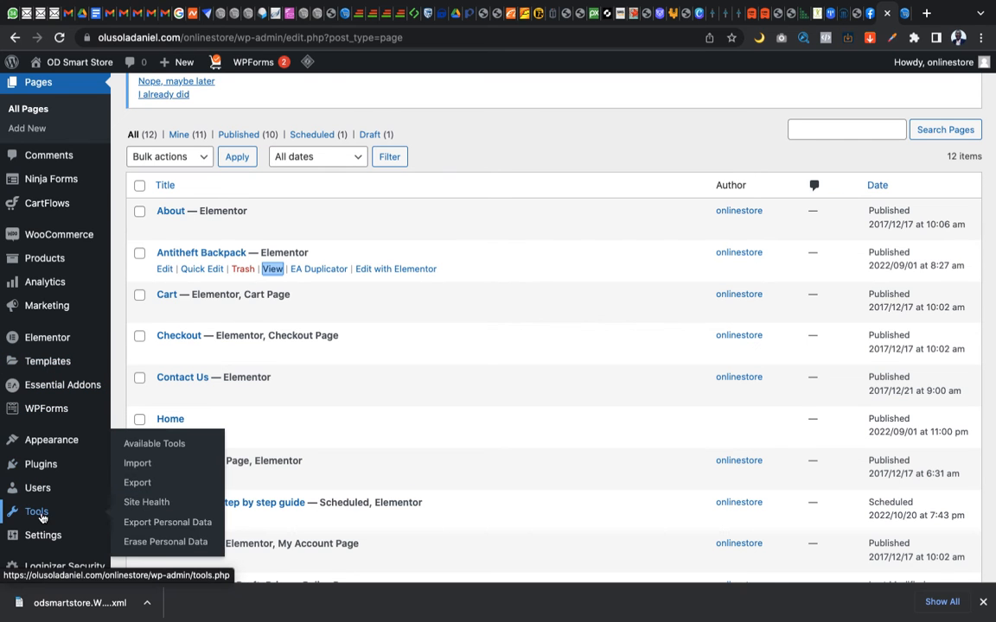
click(139, 483)
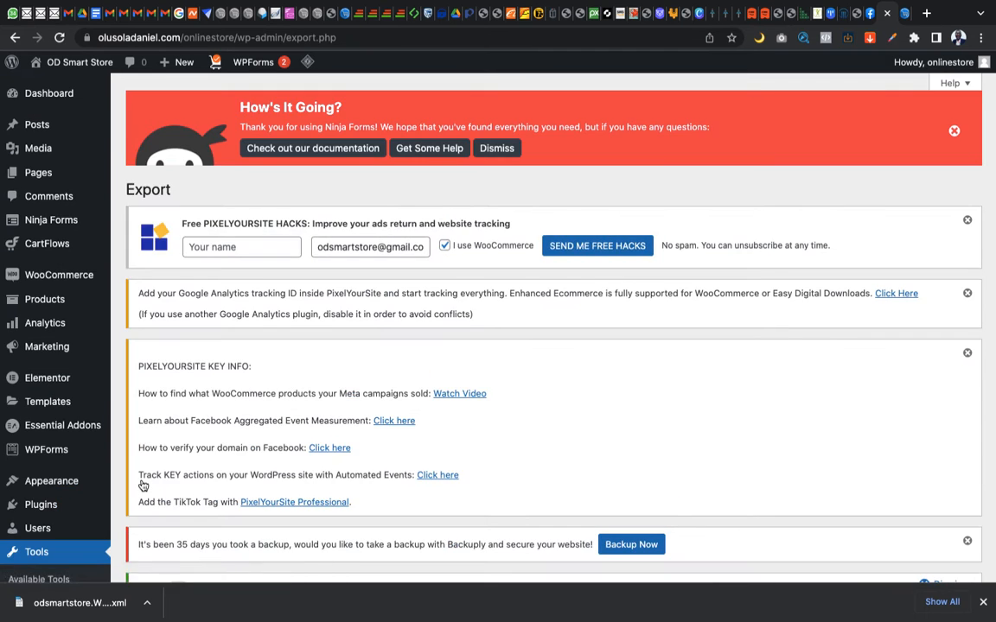
scroll(140, 477, down, 3)
scroll(140, 474, down, 10)
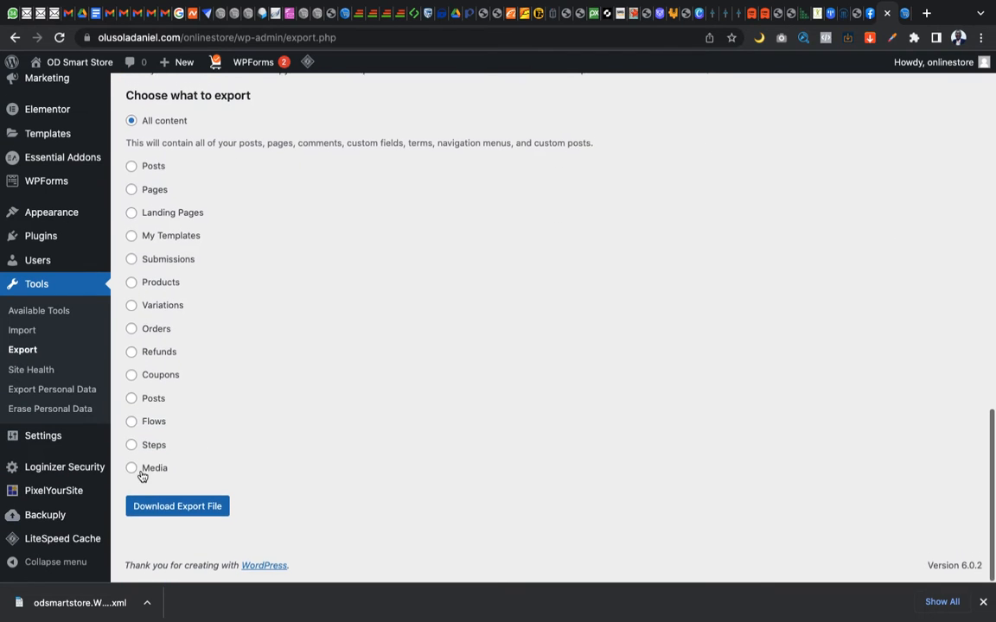
click(133, 195)
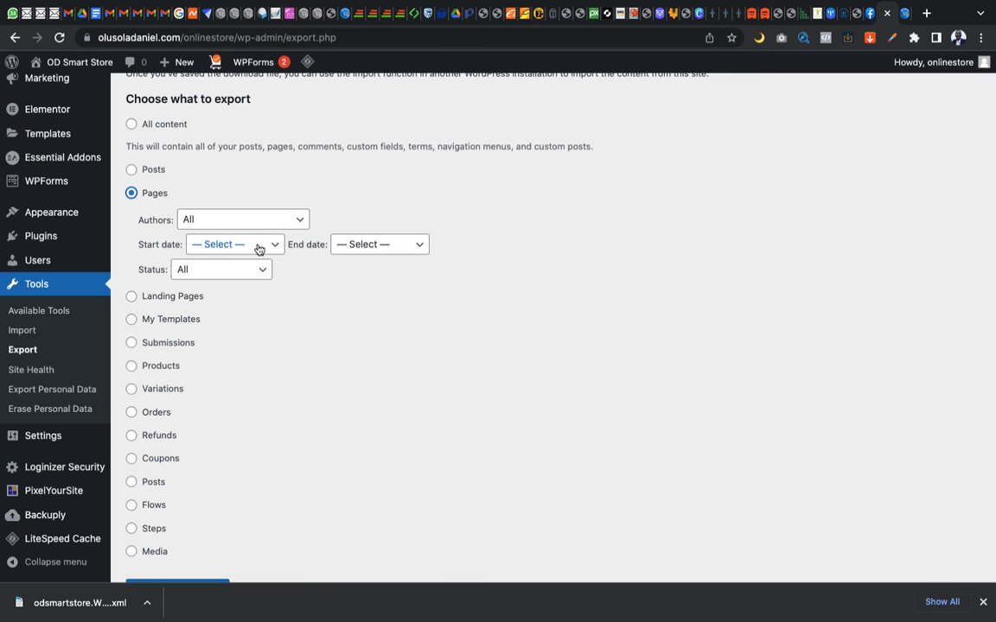
Review the start date, end date and status options available for filtering the pages export
click(269, 249)
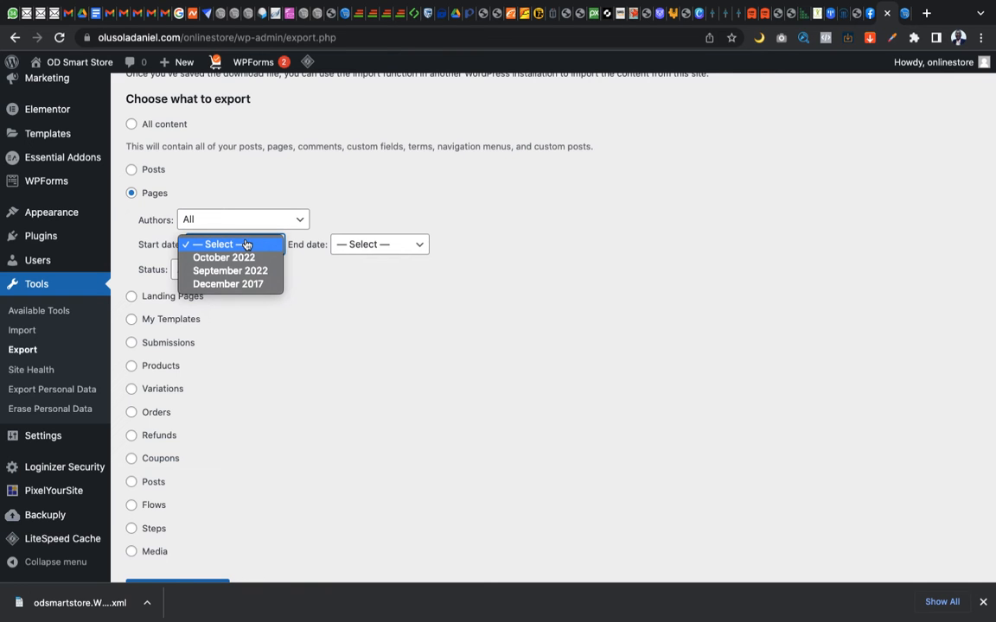
click(380, 246)
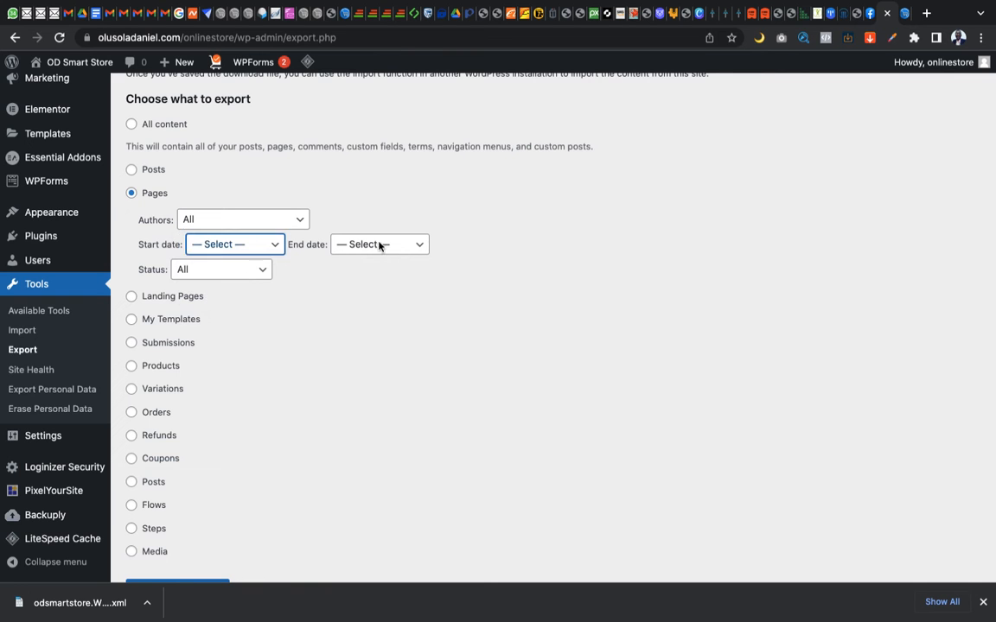
click(381, 247)
click(254, 246)
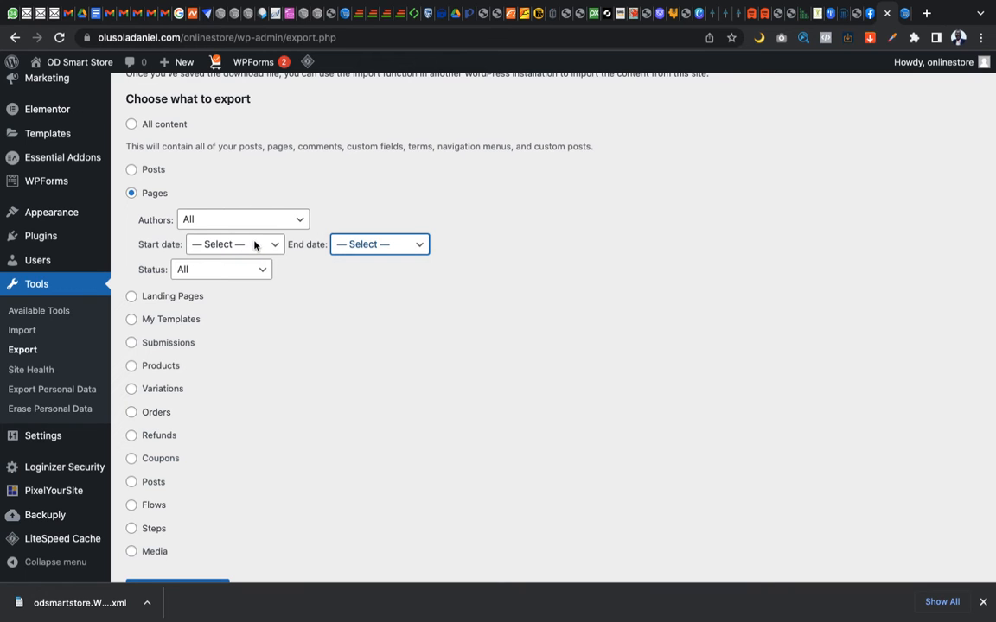
click(243, 270)
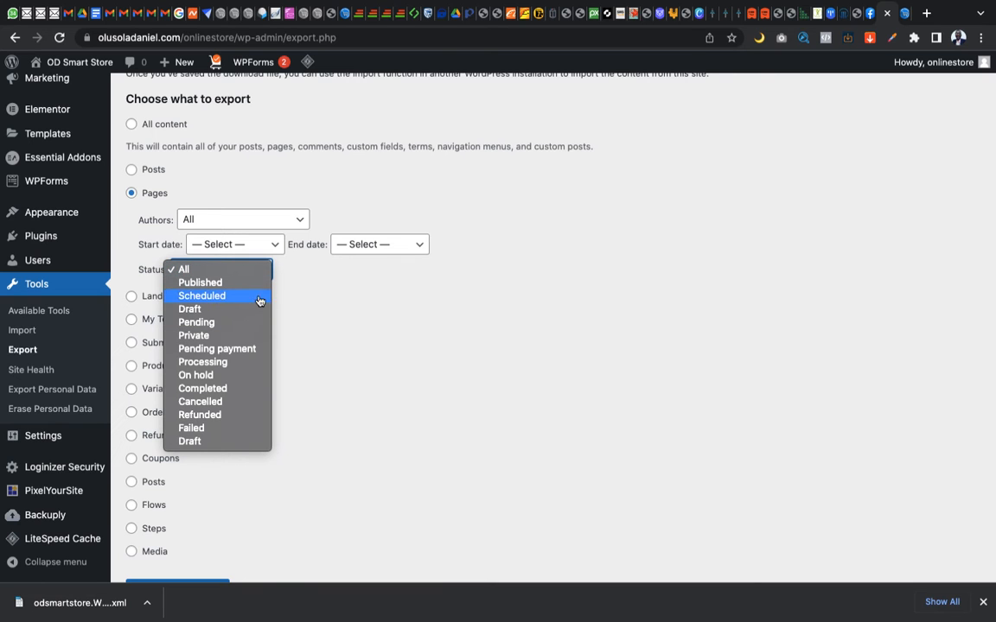
click(294, 283)
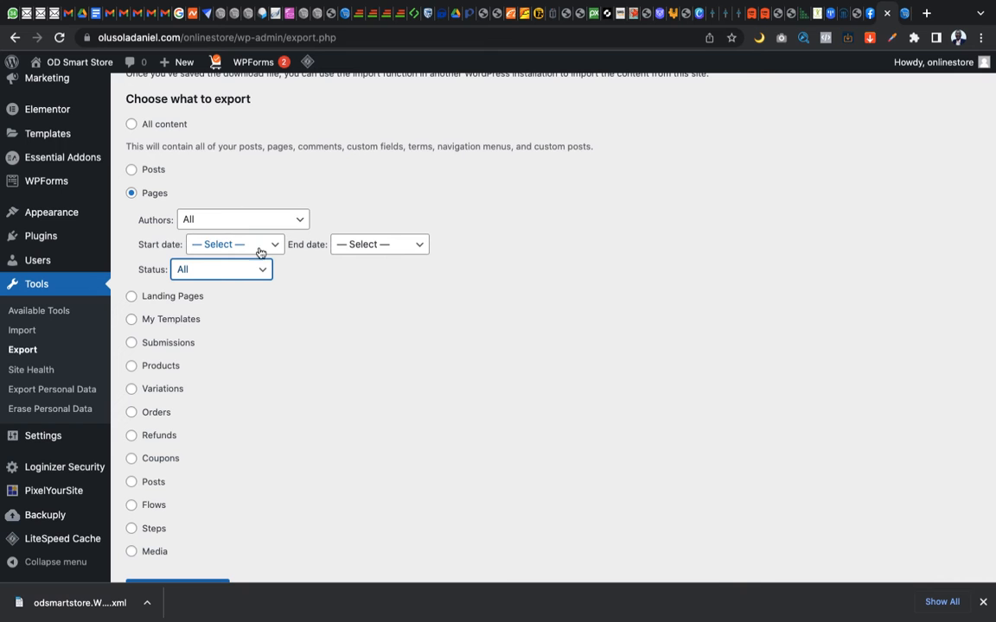
Set the pages export status to Scheduled, and check the start date and status choices again
click(259, 270)
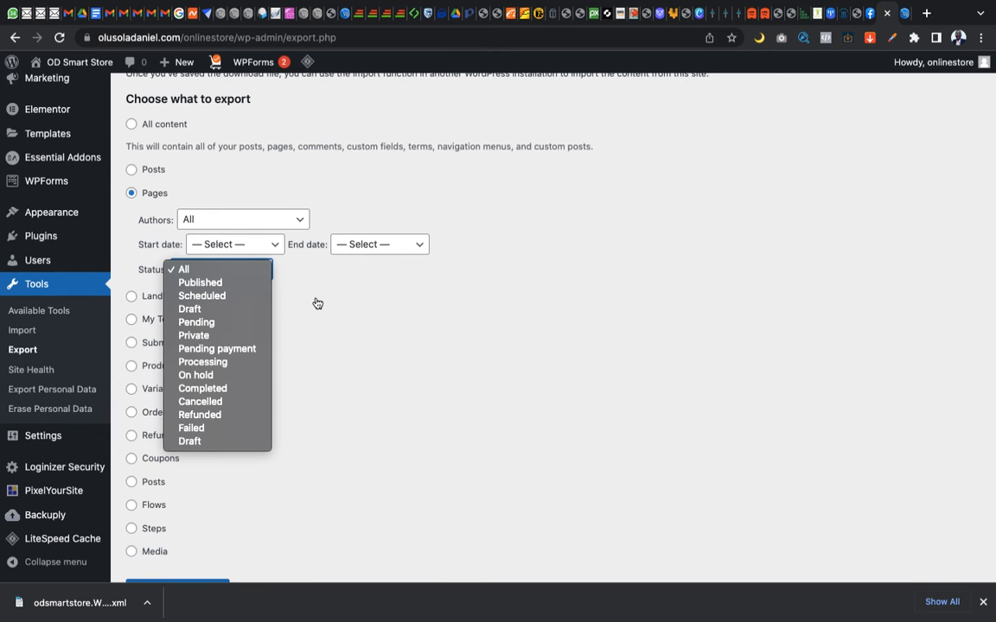
click(231, 297)
click(253, 245)
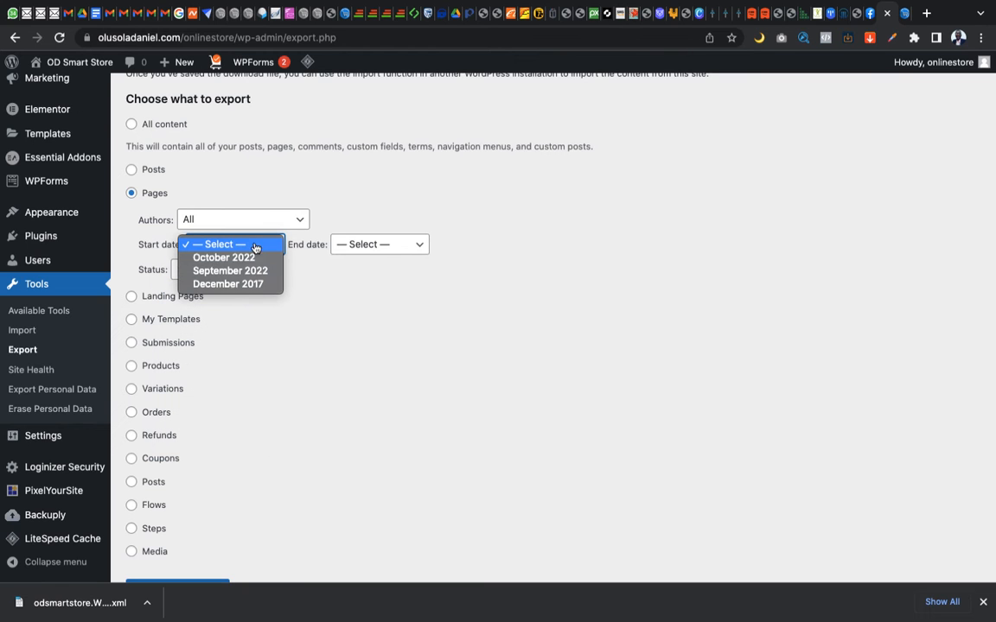
click(346, 301)
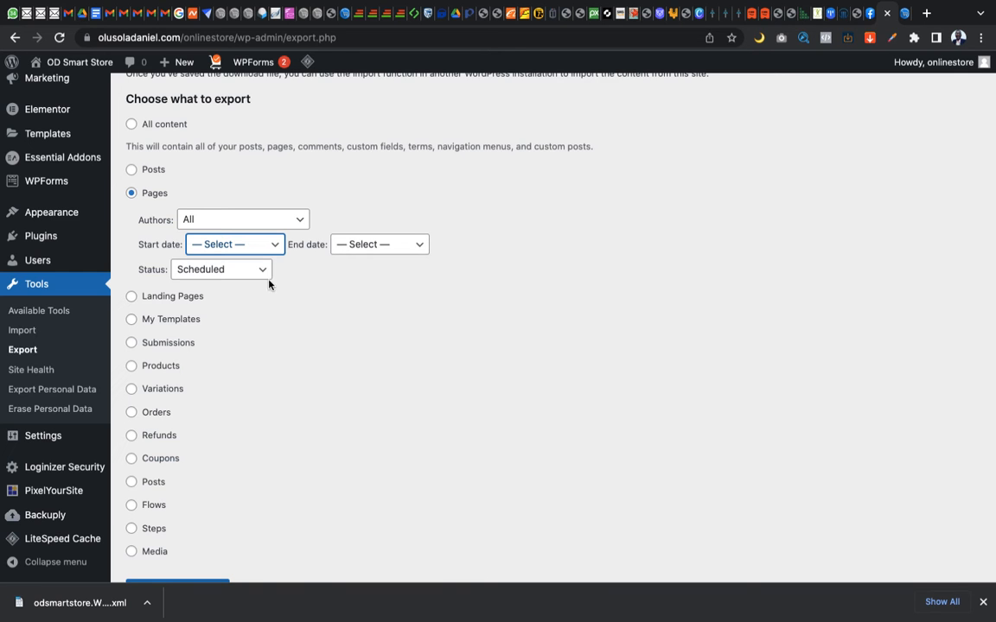
click(246, 271)
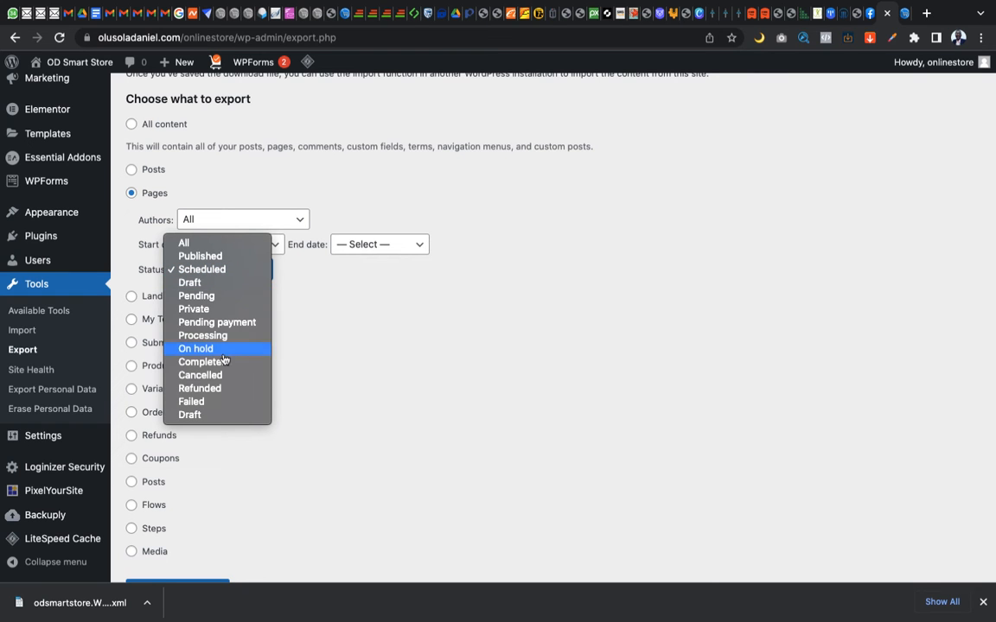
click(305, 327)
Go to the store's list of all pages and close the extra browser tab beside it
scroll(78, 251, up, 5)
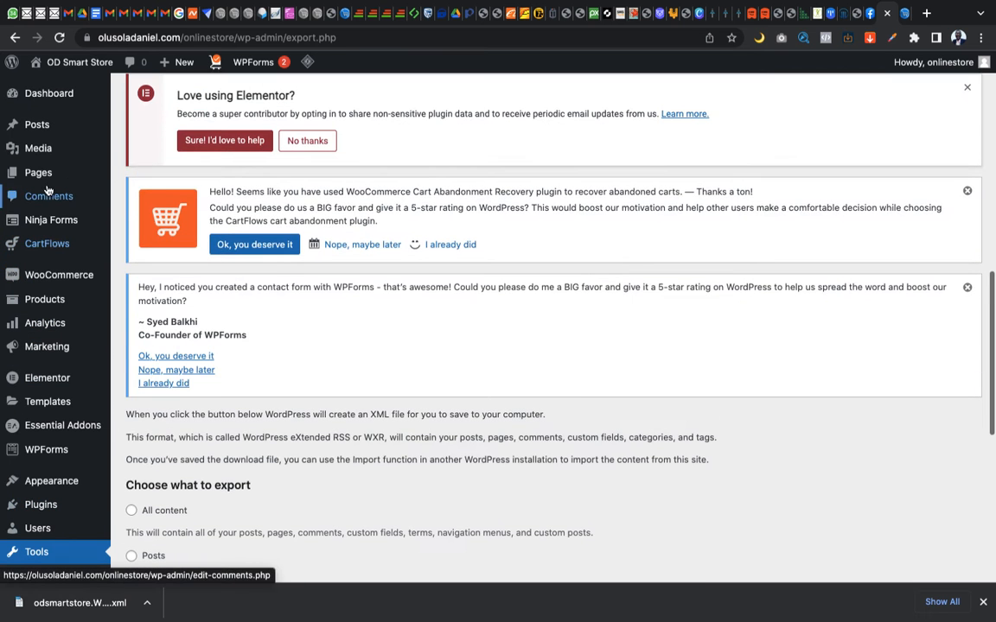
mouse_move(40, 171)
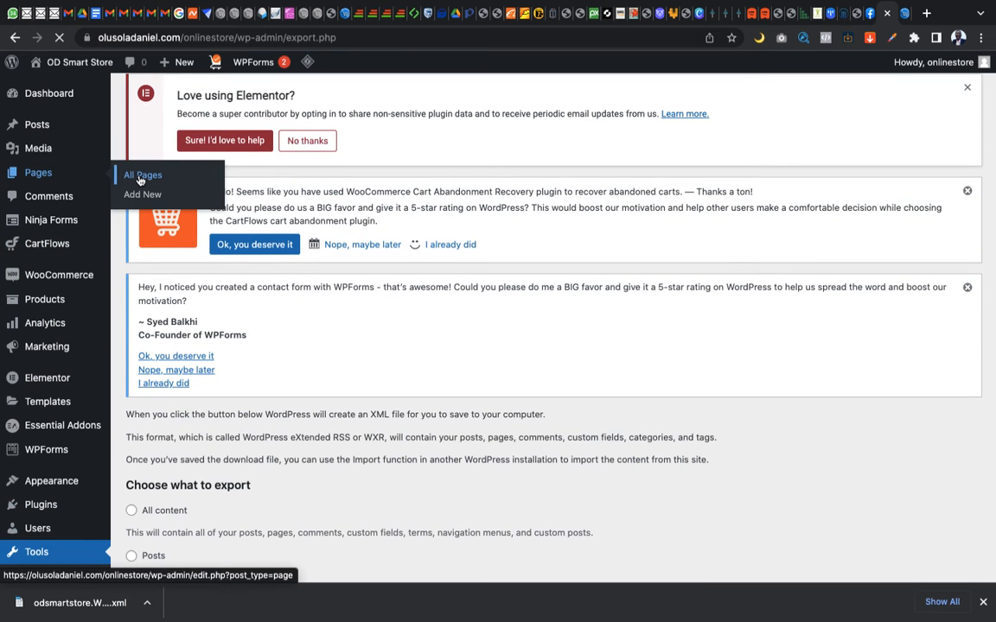
click(903, 17)
click(901, 16)
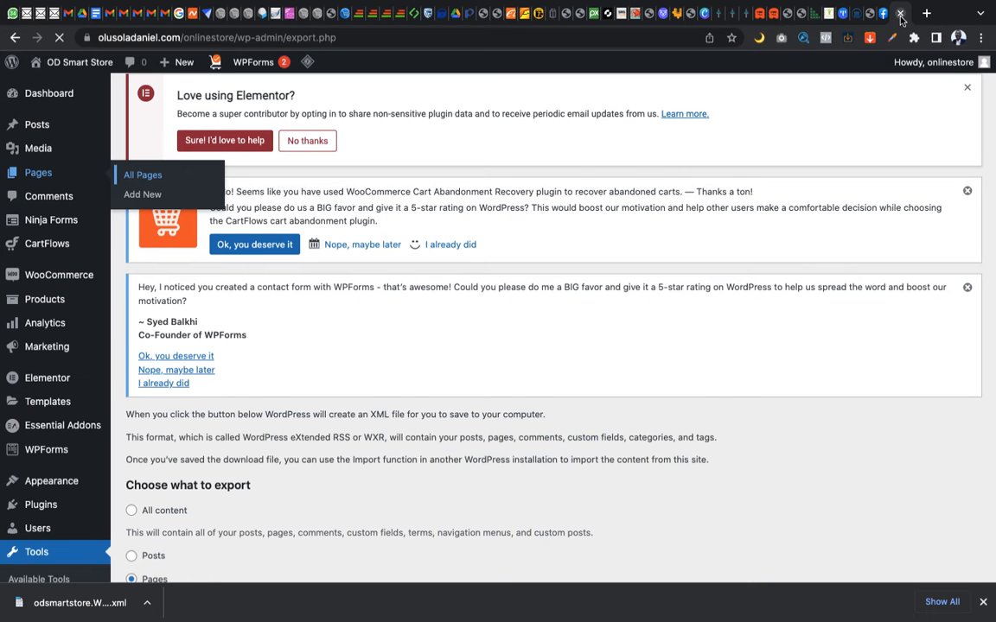
scroll(345, 355, down, 5)
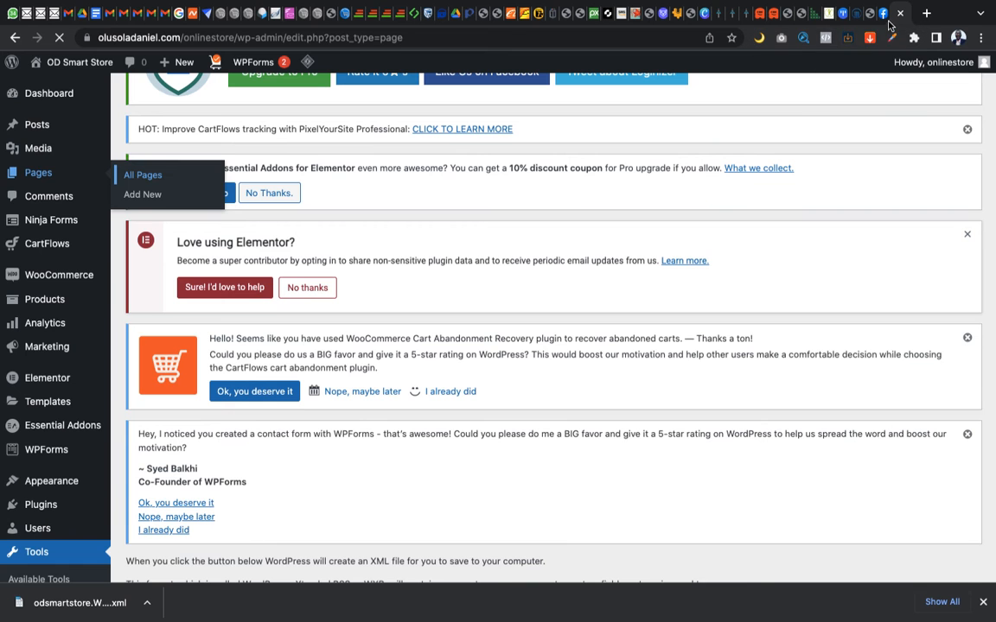
scroll(416, 351, down, 10)
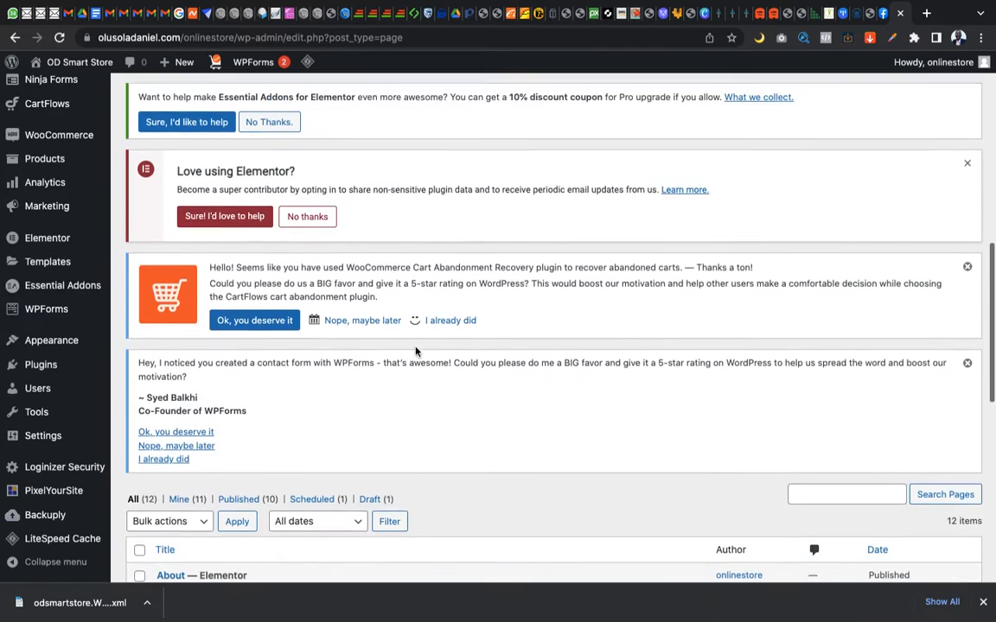
scroll(416, 352, down, 1)
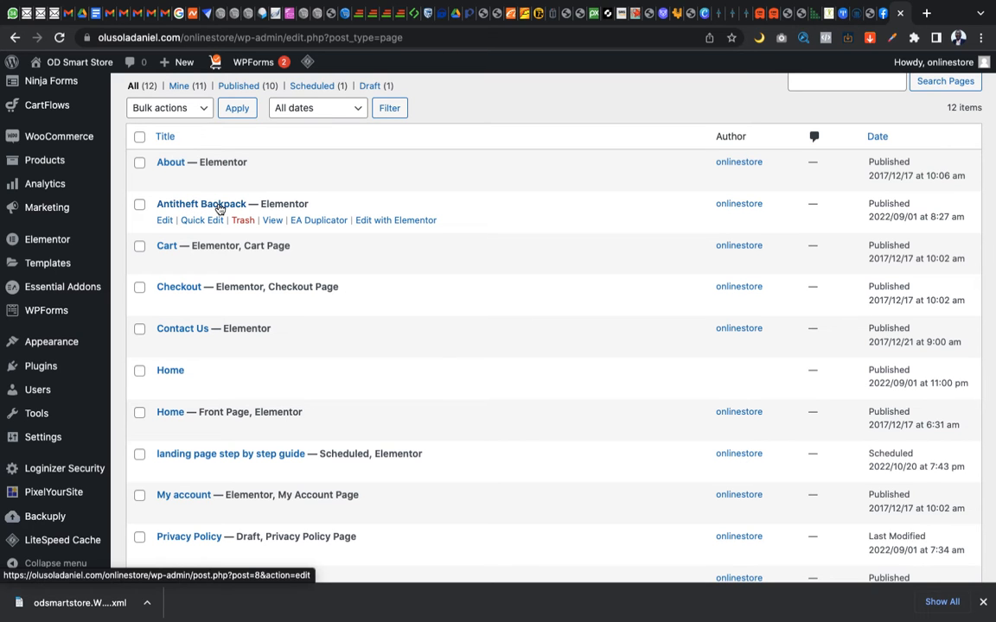
Glance at the other site's pages list, and open the store's Antitheft Backpack page for editing at its publish settings
key(ctrl+Right)
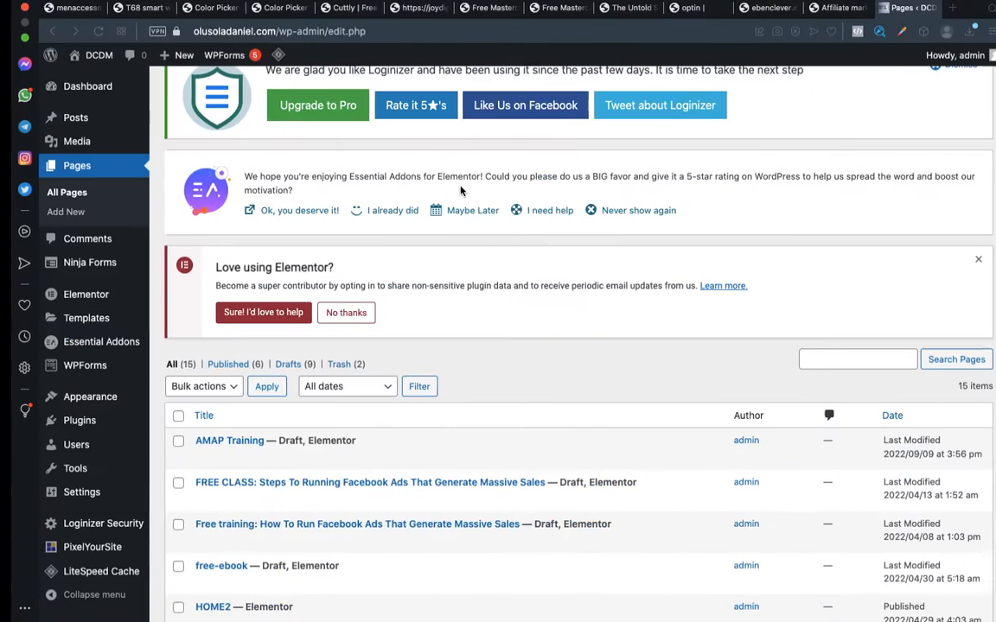
key(ctrl+Left)
mouse_move(206, 199)
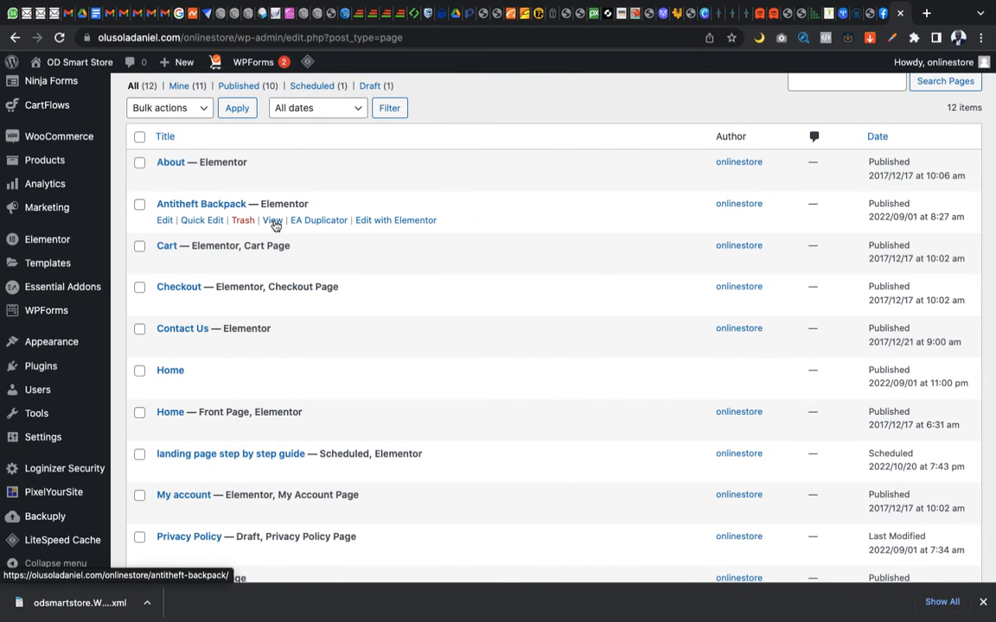
click(164, 223)
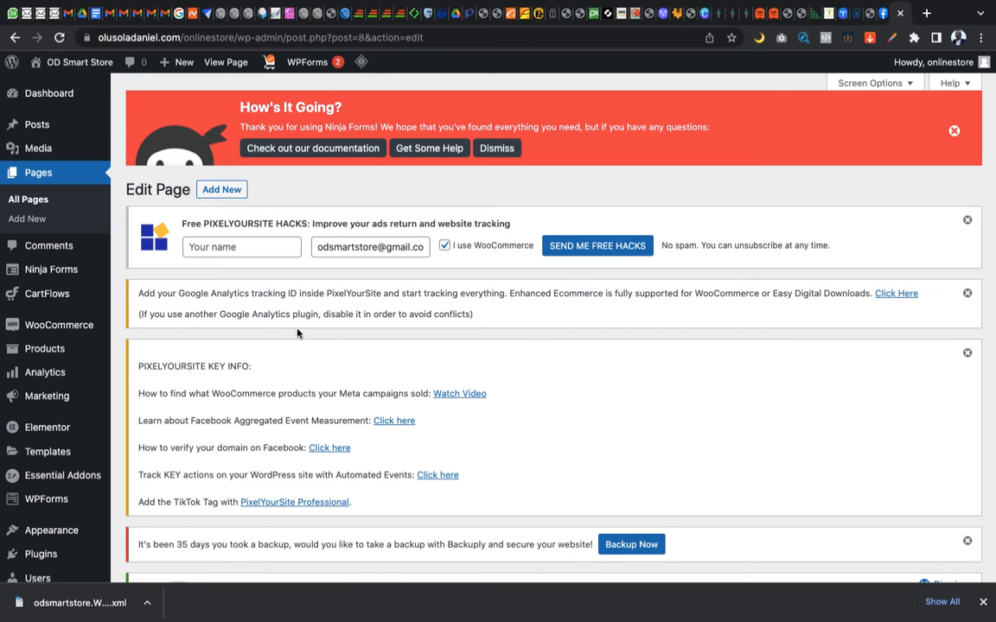
scroll(316, 384, down, 1)
scroll(317, 385, down, 10)
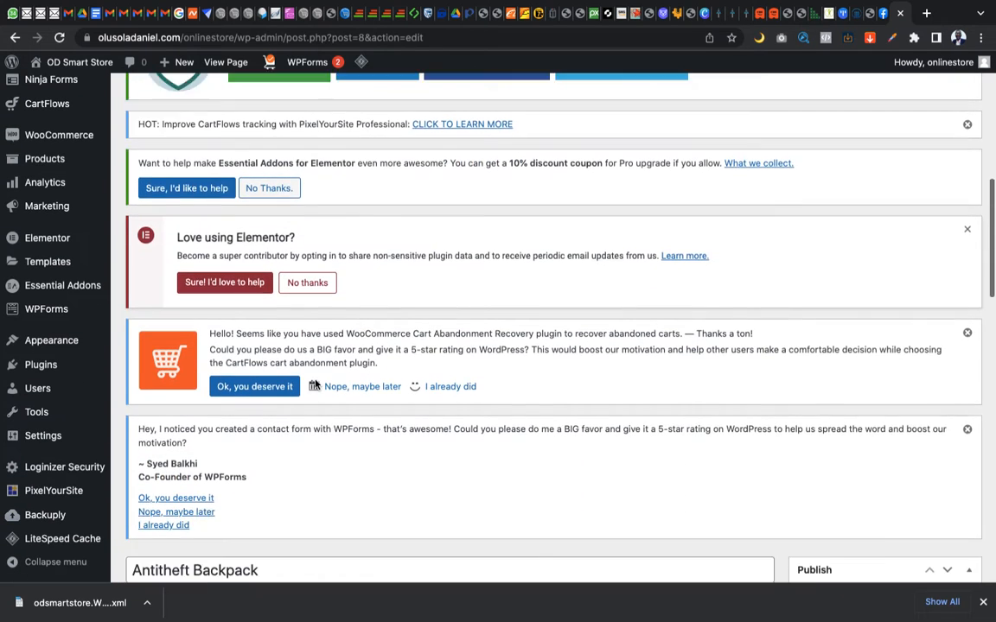
scroll(316, 385, down, 6)
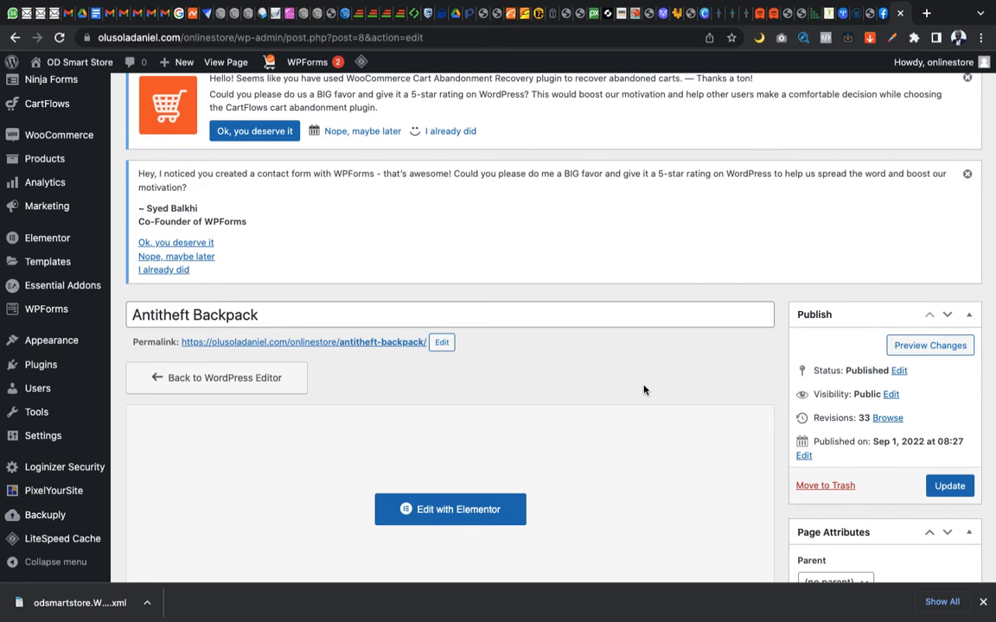
scroll(736, 383, down, 1)
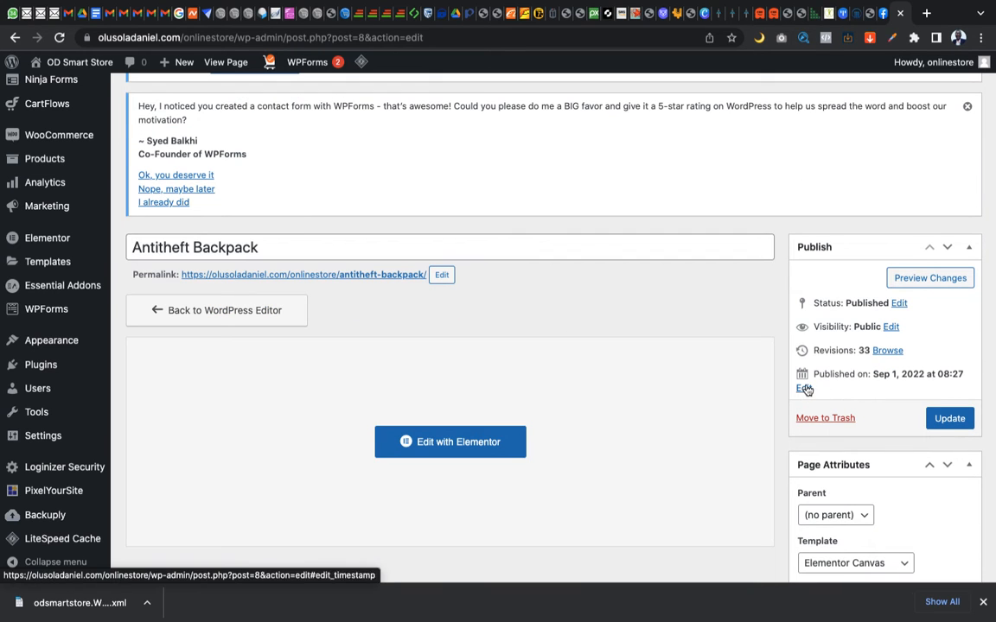
Change the Antitheft Backpack page's publish month to 12-Dec and schedule the page for that date
click(804, 389)
click(832, 396)
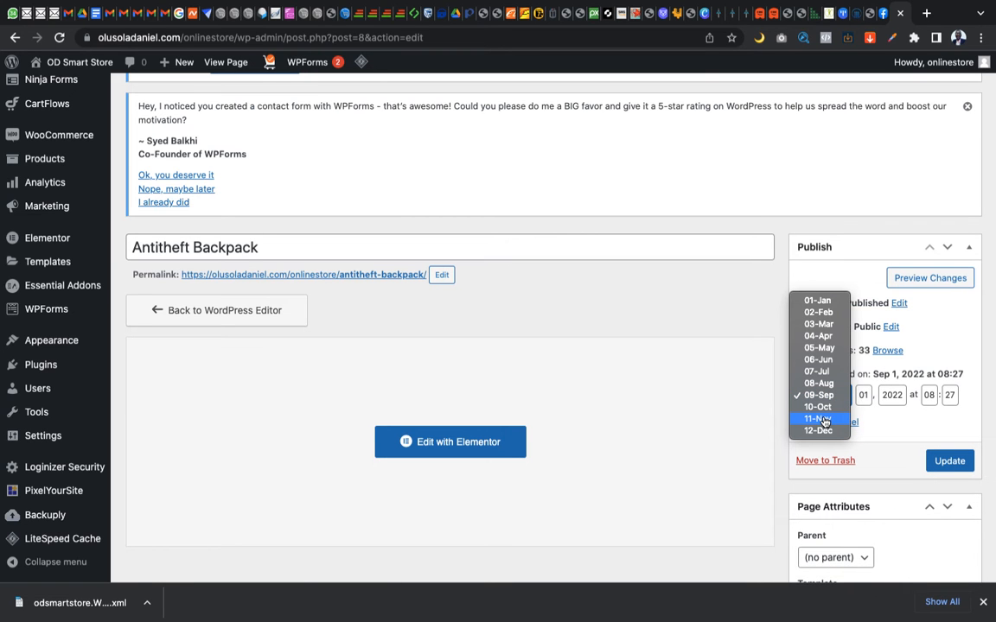
click(818, 430)
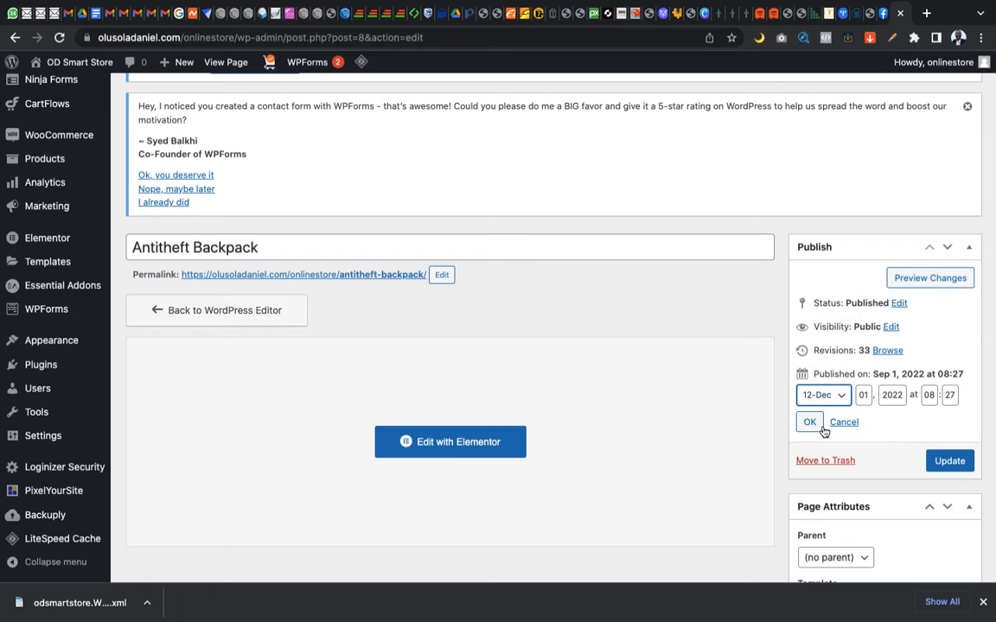
click(810, 423)
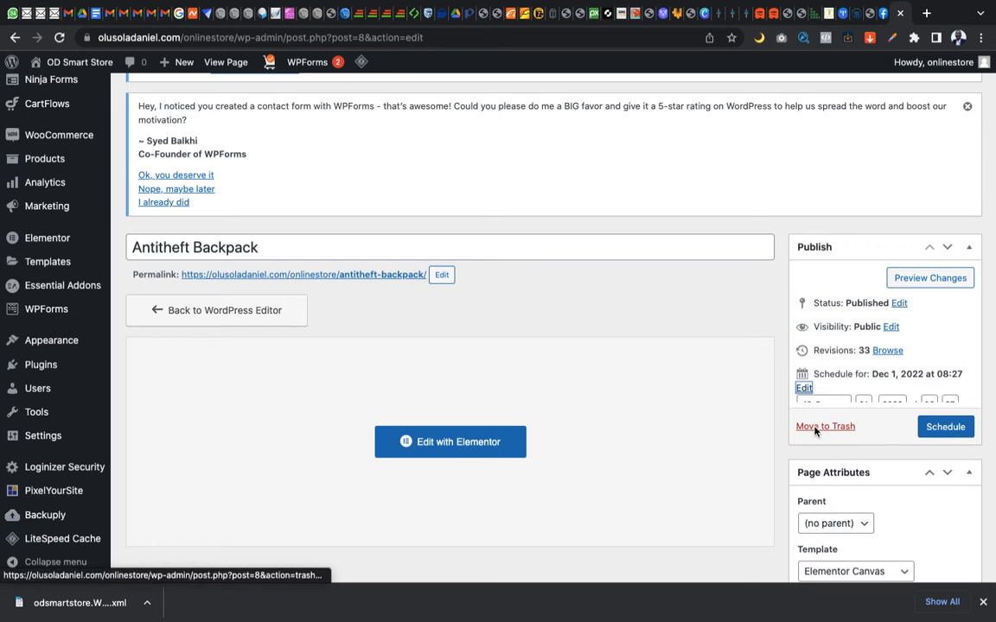
click(938, 421)
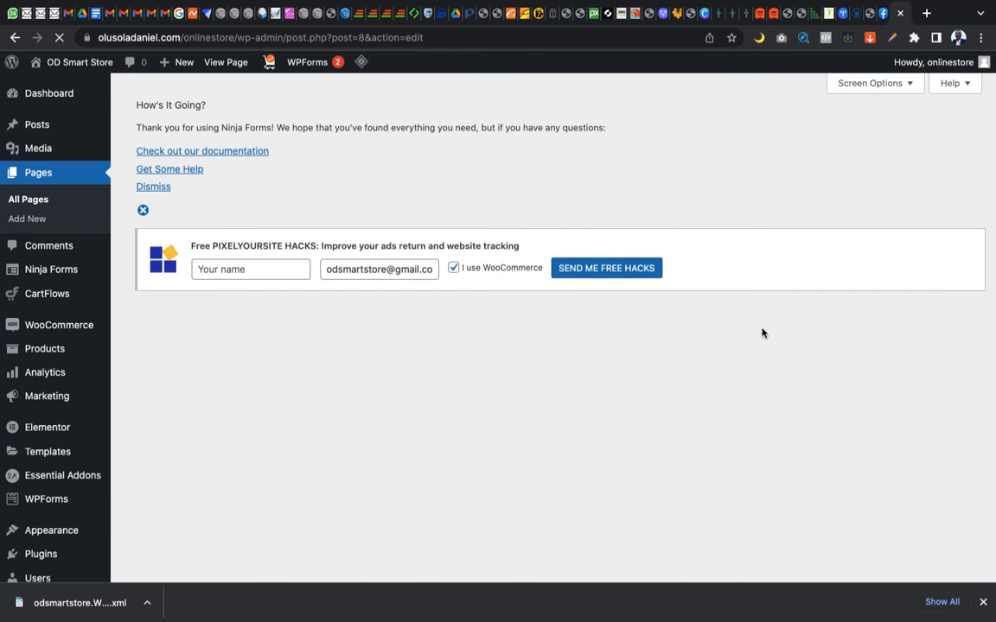
scroll(463, 369, down, 5)
scroll(462, 369, down, 5)
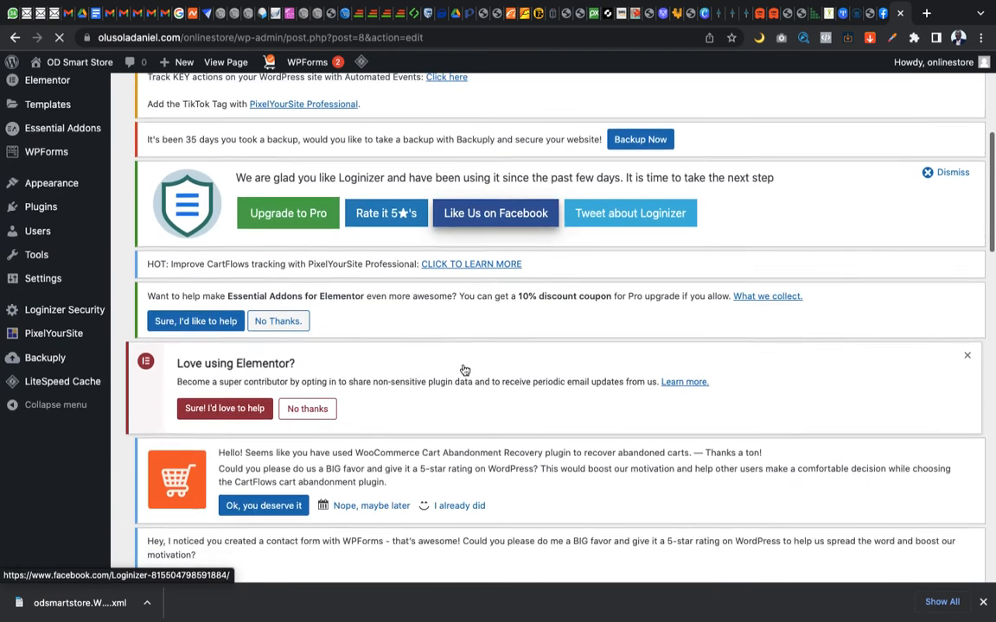
scroll(463, 369, down, 1)
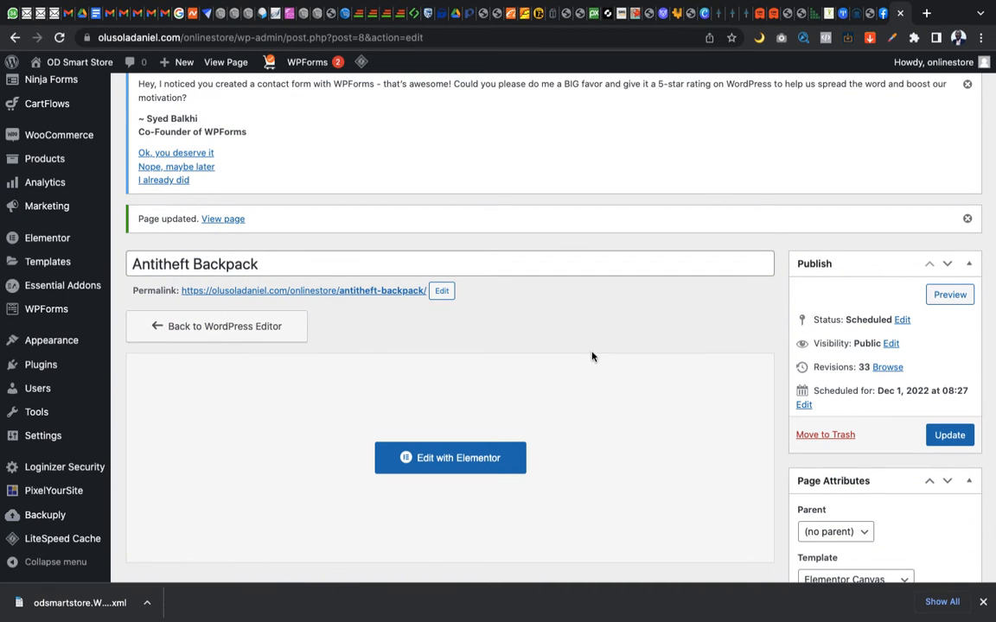
Reopen the Export tool and choose Pages as the content to export
mouse_move(53, 415)
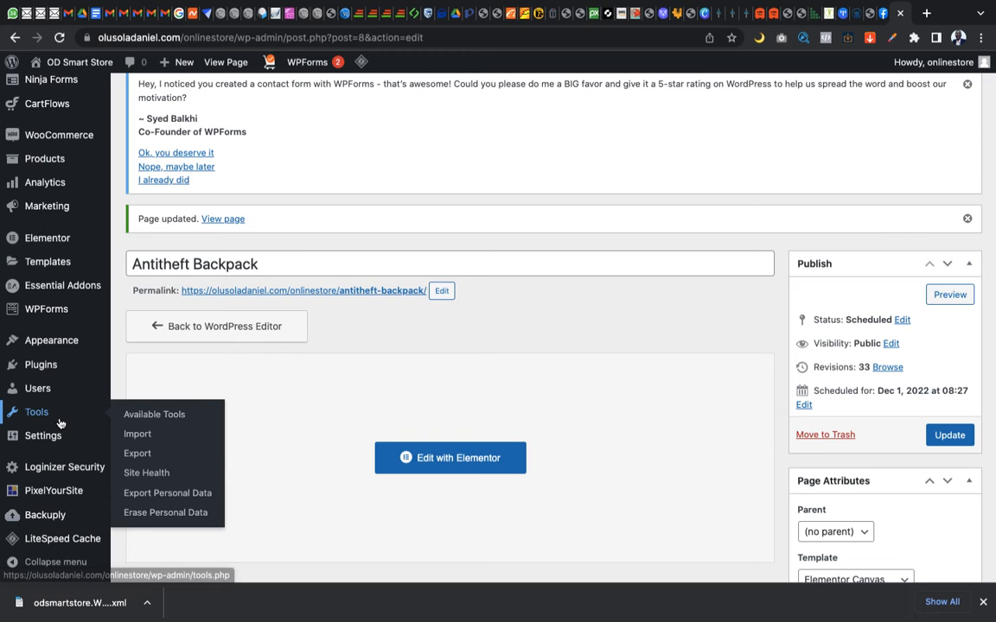
click(135, 456)
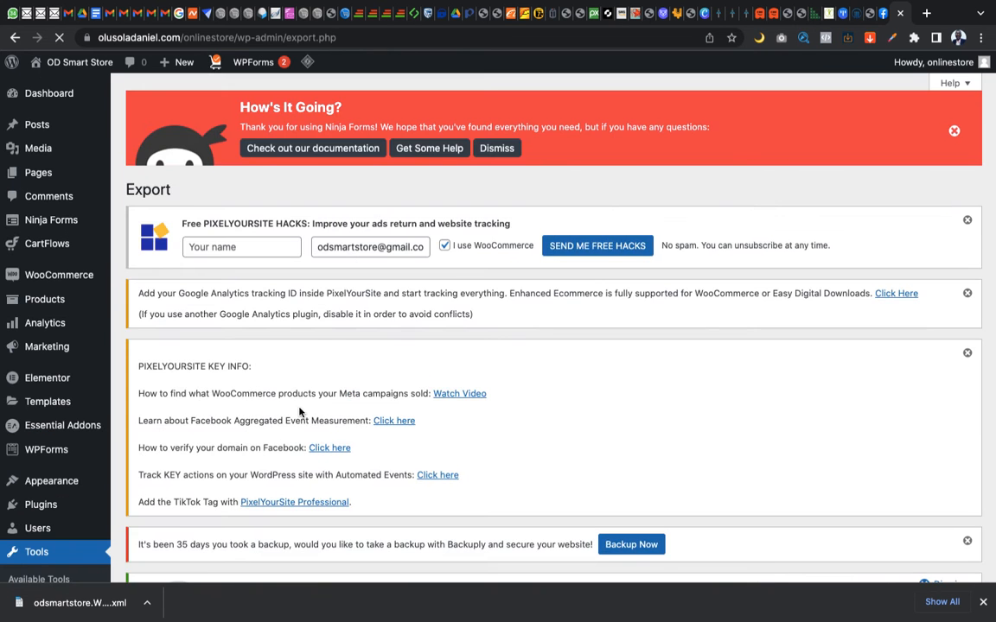
scroll(300, 412, down, 3)
scroll(300, 412, down, 10)
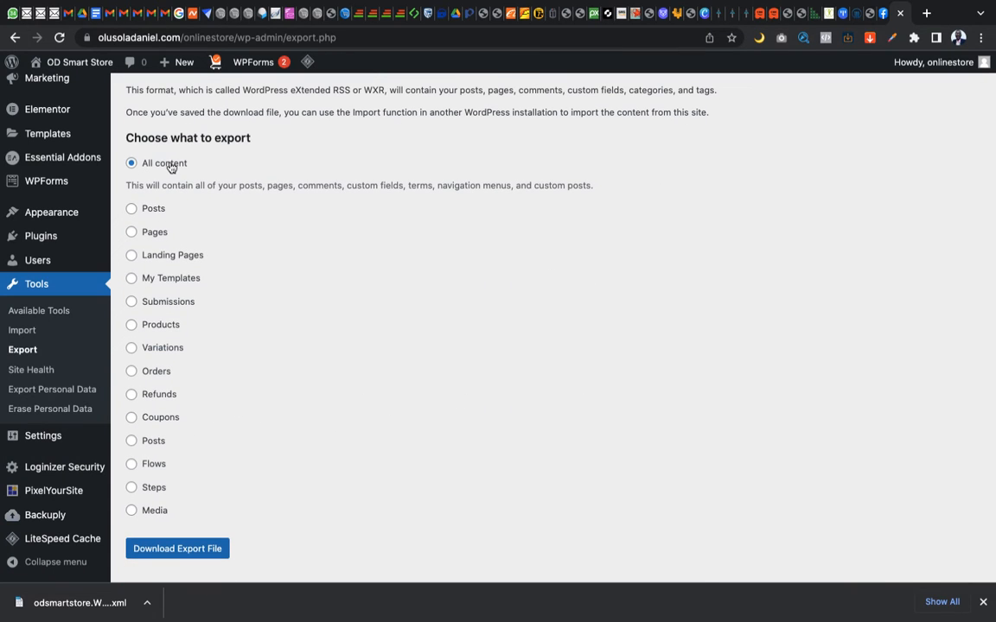
click(132, 232)
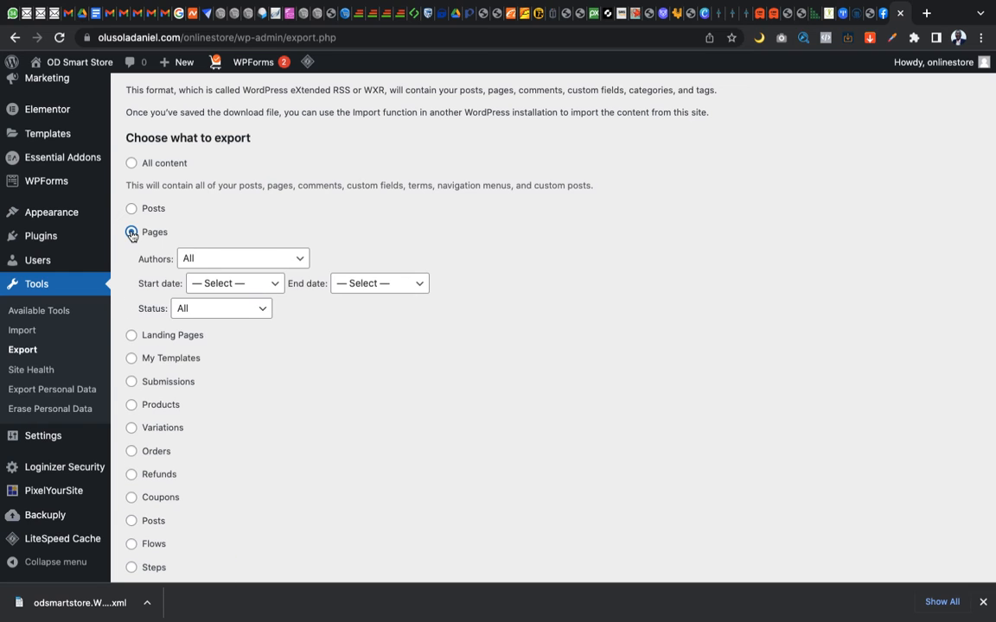
Limit the Pages export to start date December 2022, end date December 2022 and status Scheduled
click(234, 287)
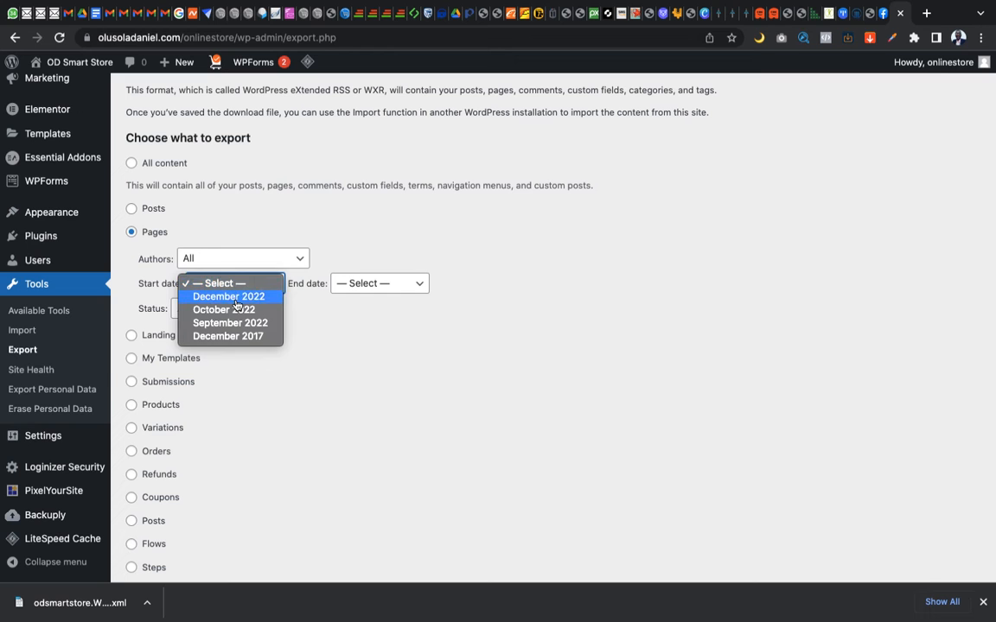
click(237, 305)
click(346, 283)
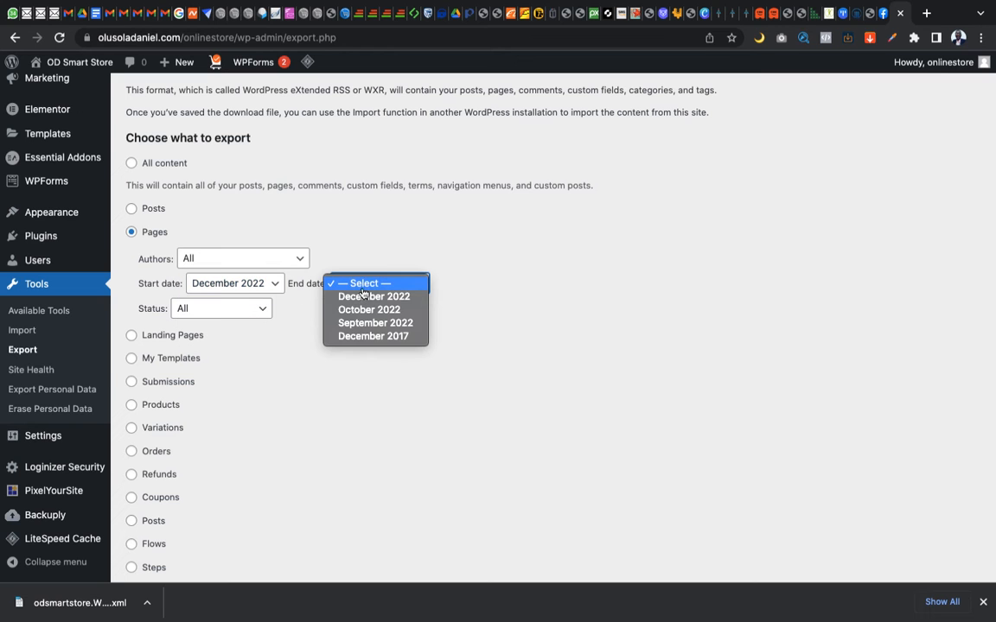
click(367, 298)
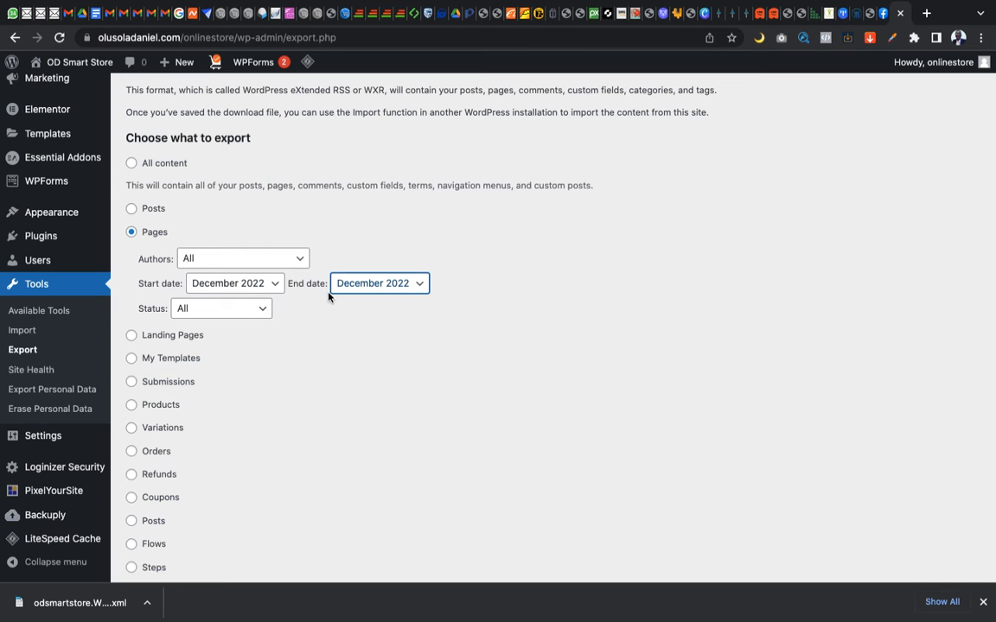
click(251, 311)
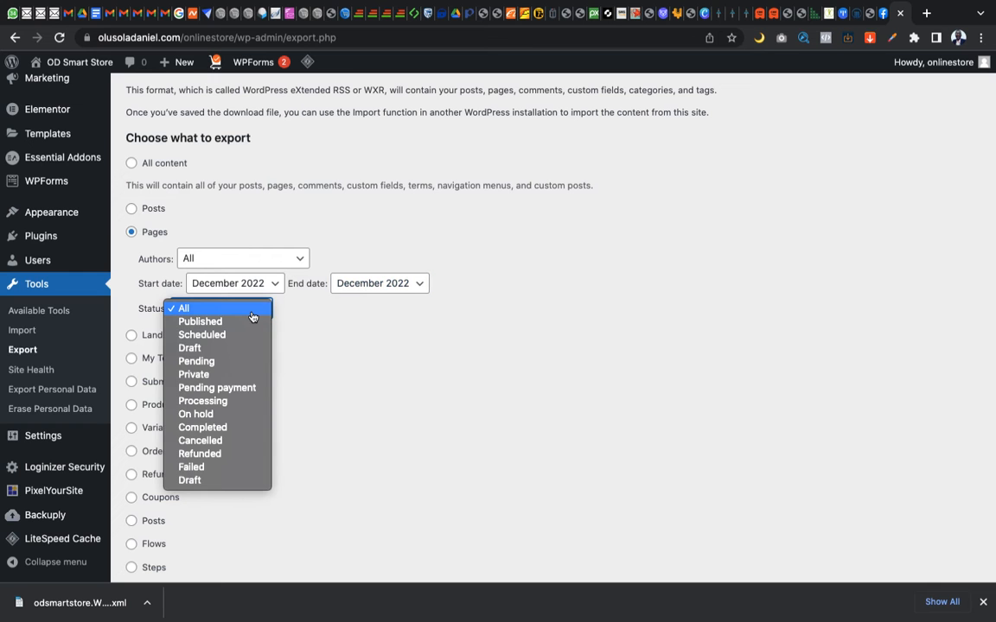
click(225, 343)
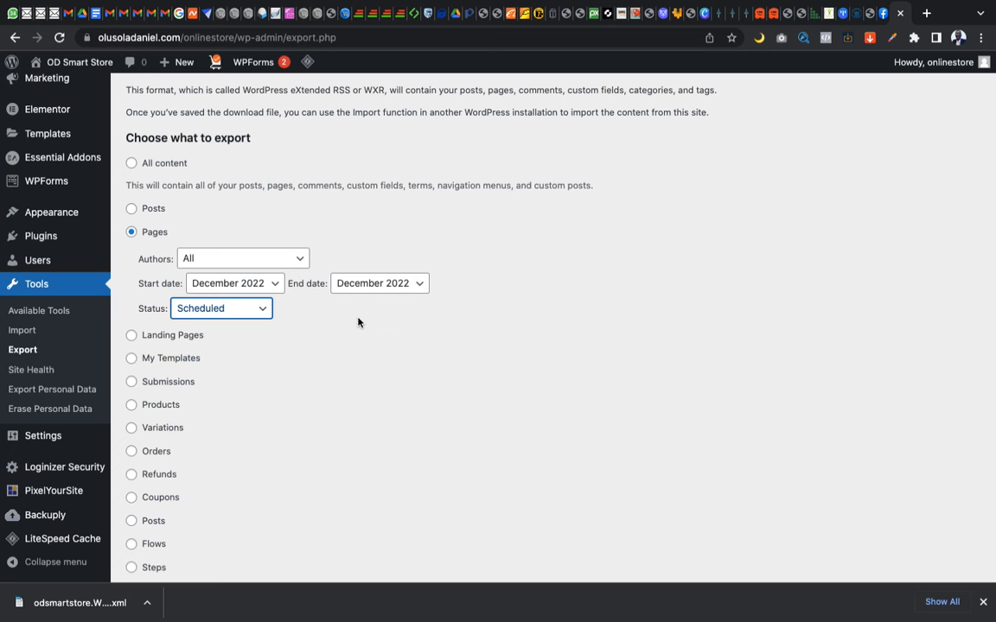
Review the author, date and status filters chosen for the Pages export
scroll(318, 320, down, 1)
scroll(319, 319, up, 1)
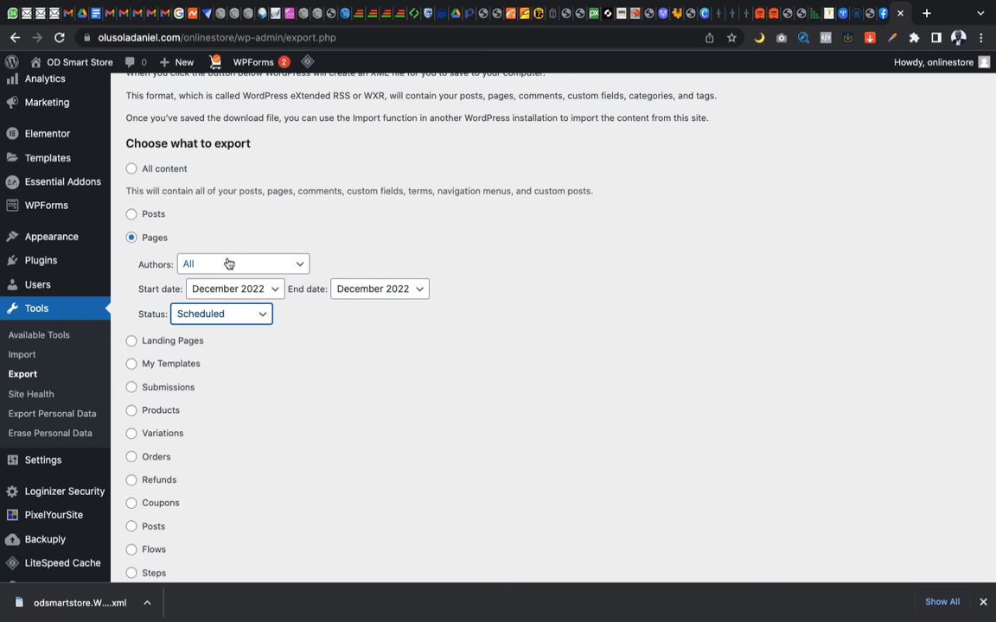
scroll(229, 251, up, 5)
scroll(229, 262, up, 1)
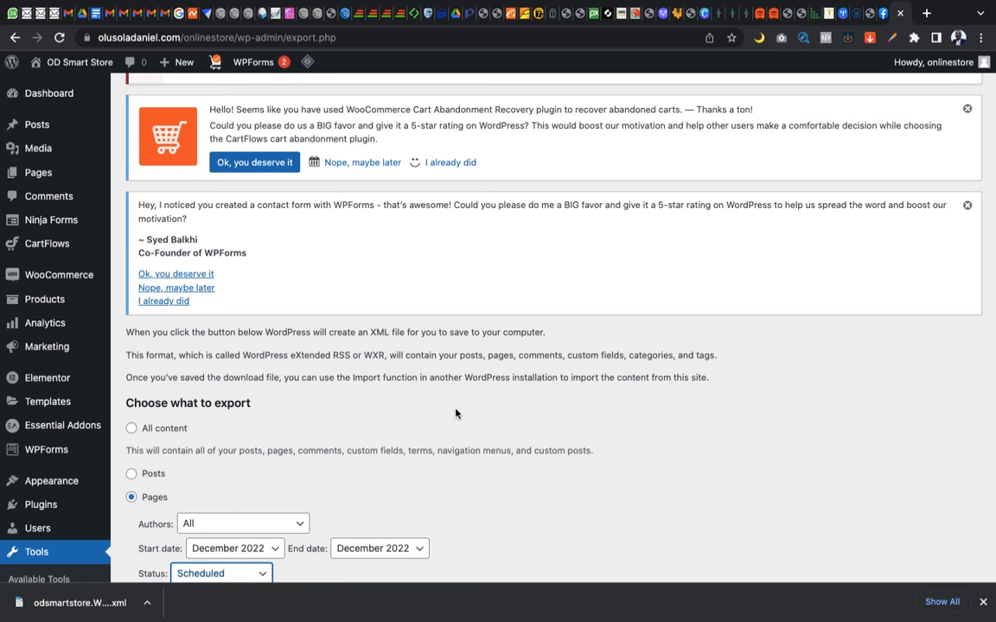
scroll(455, 413, down, 6)
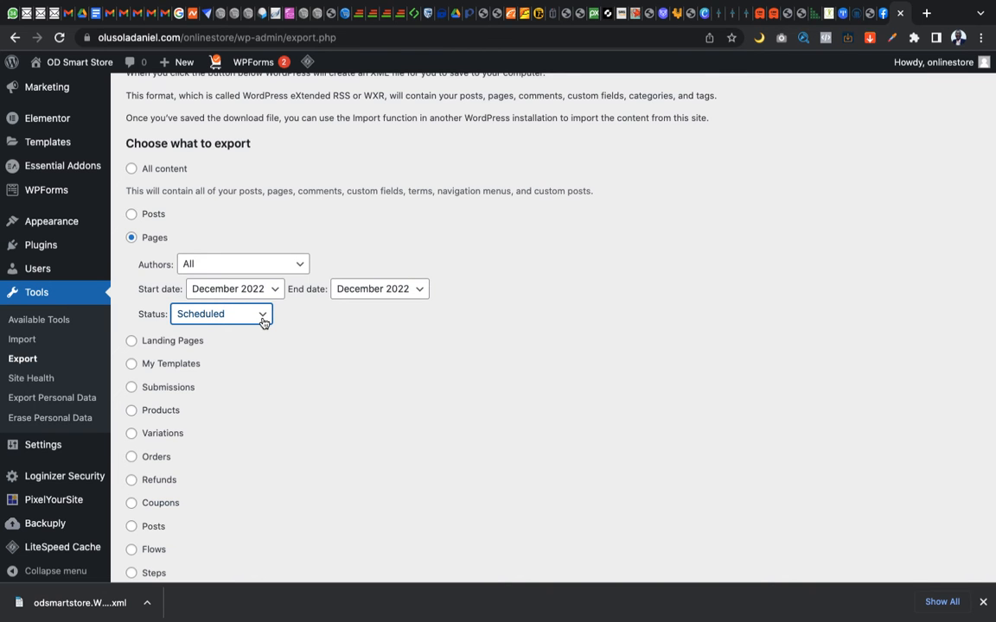
scroll(264, 321, down, 3)
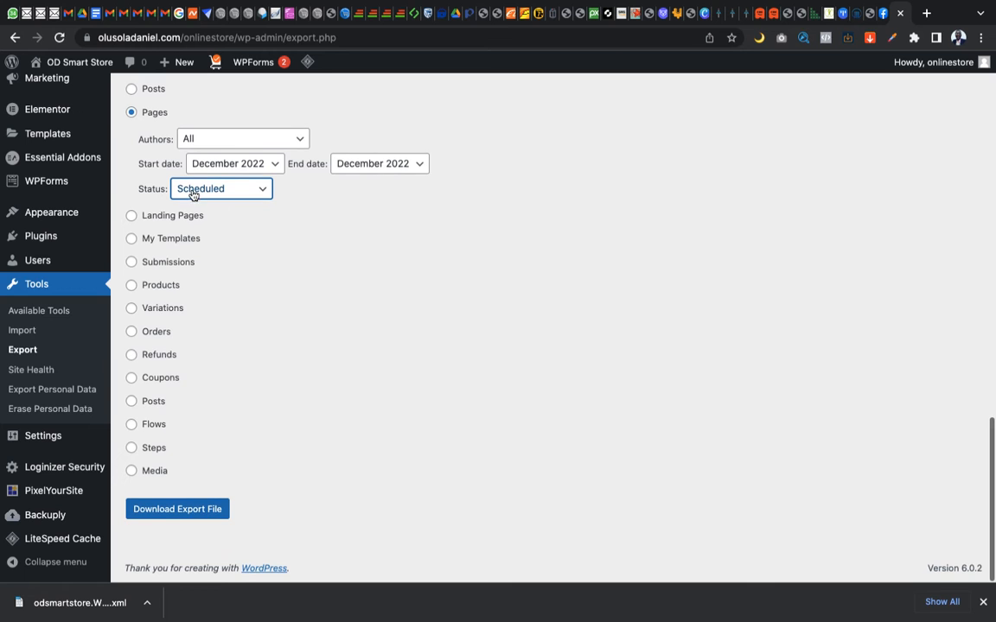
scroll(154, 101, up, 2)
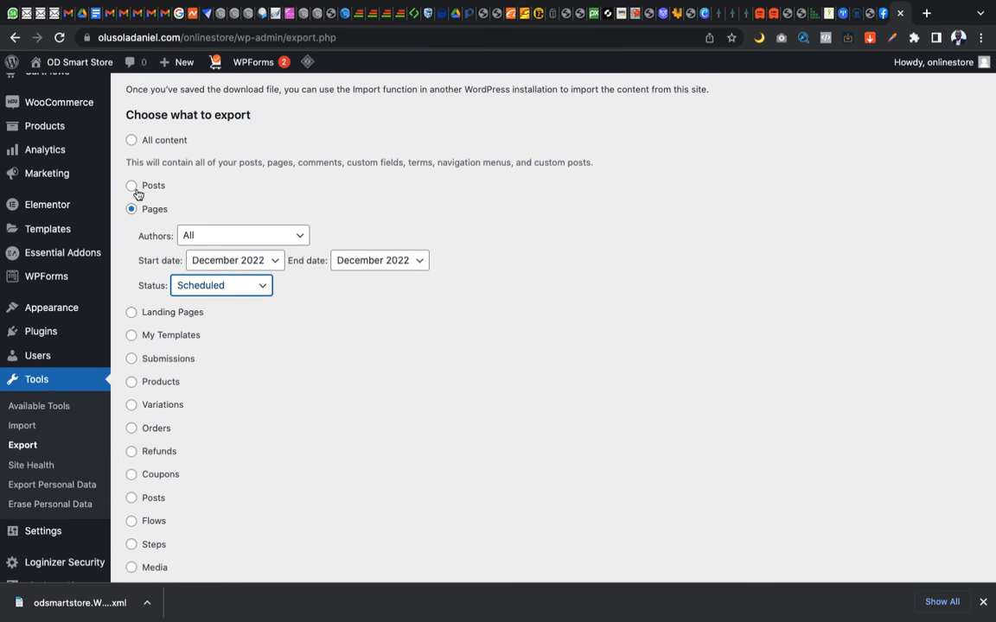
click(131, 314)
click(132, 141)
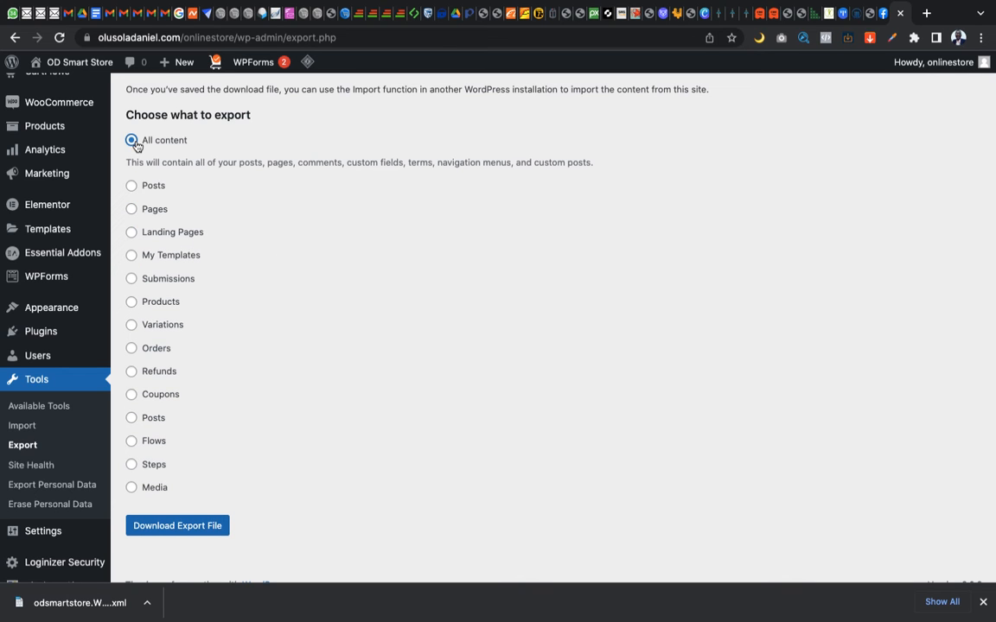
click(132, 209)
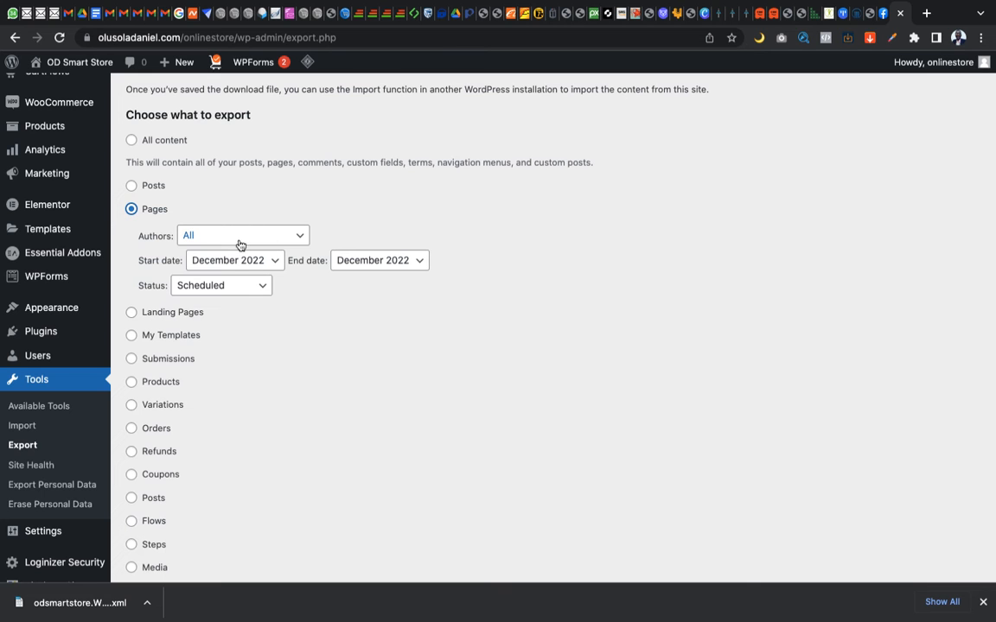
Download the export file for the filtered pages and go to the Downloads folder in Finder
scroll(256, 340, down, 3)
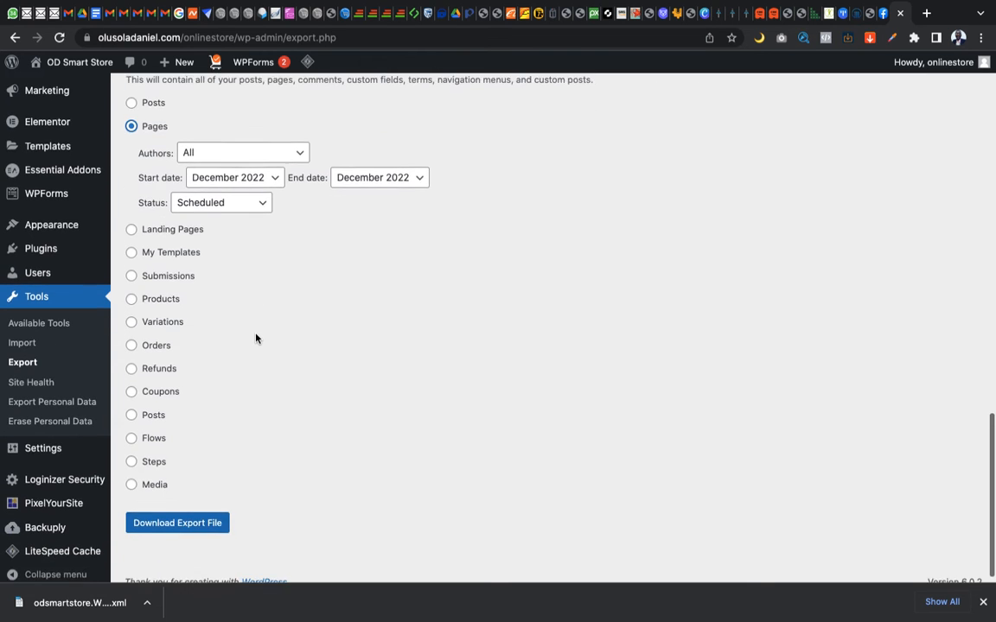
click(194, 516)
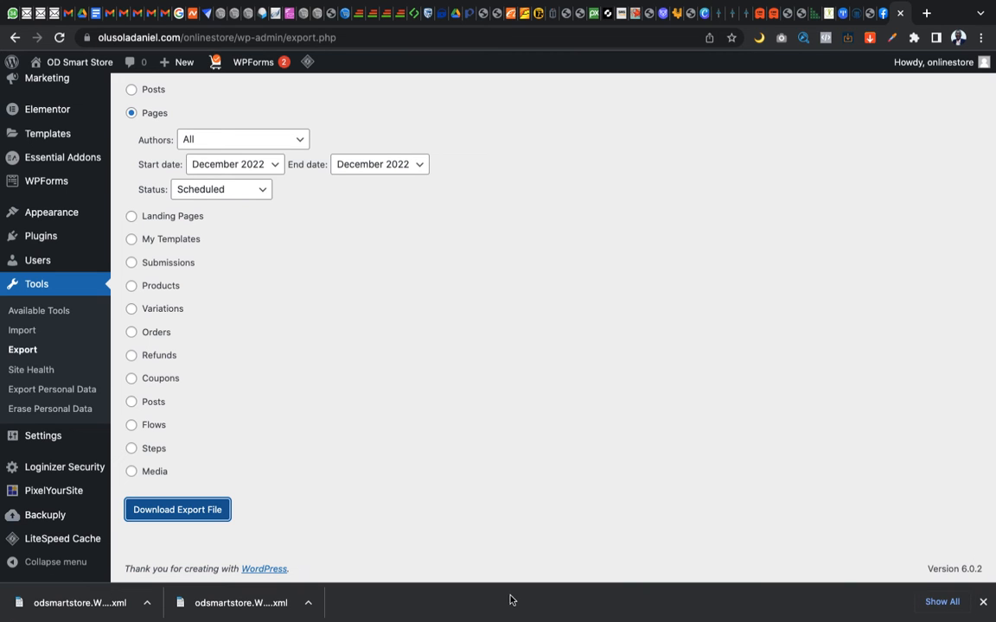
click(310, 605)
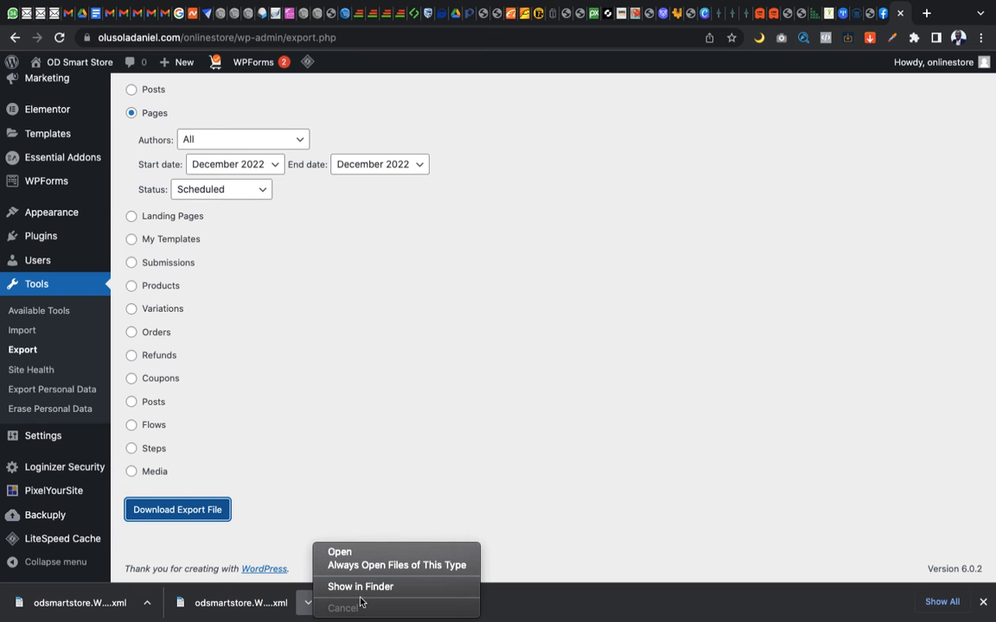
right_click(251, 609)
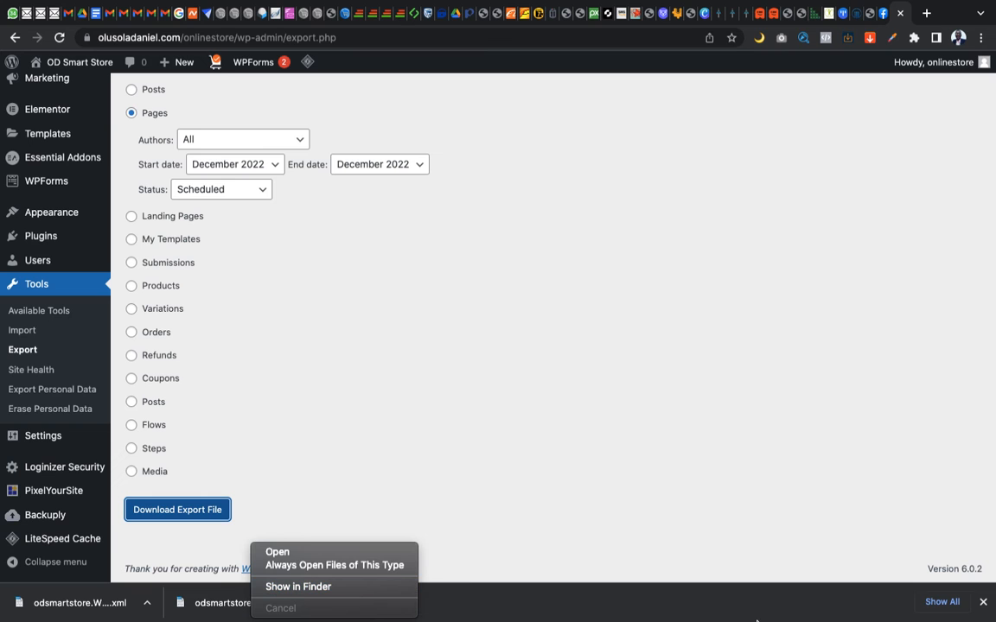
click(990, 606)
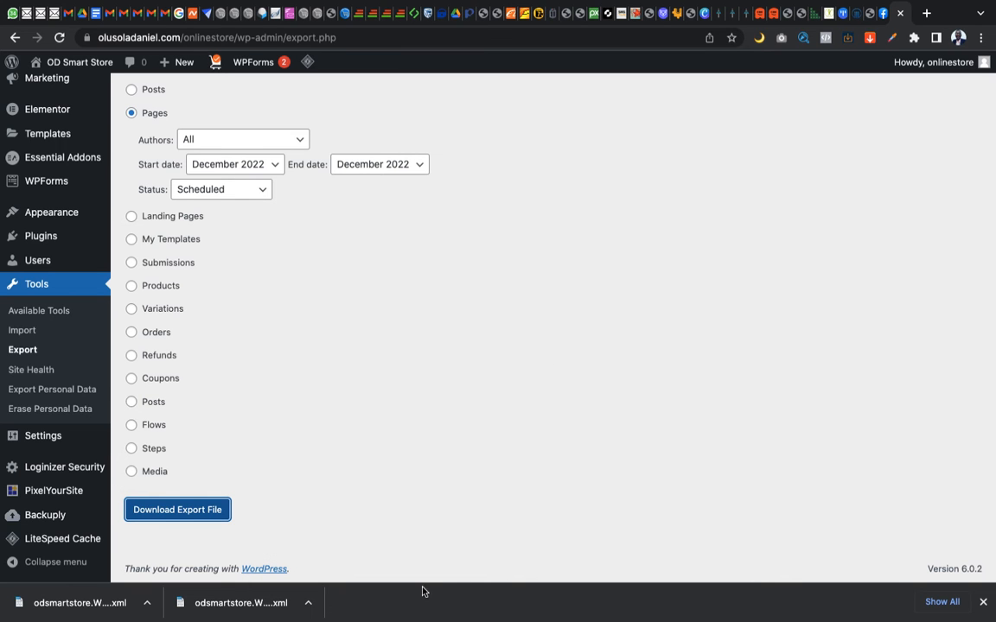
click(984, 611)
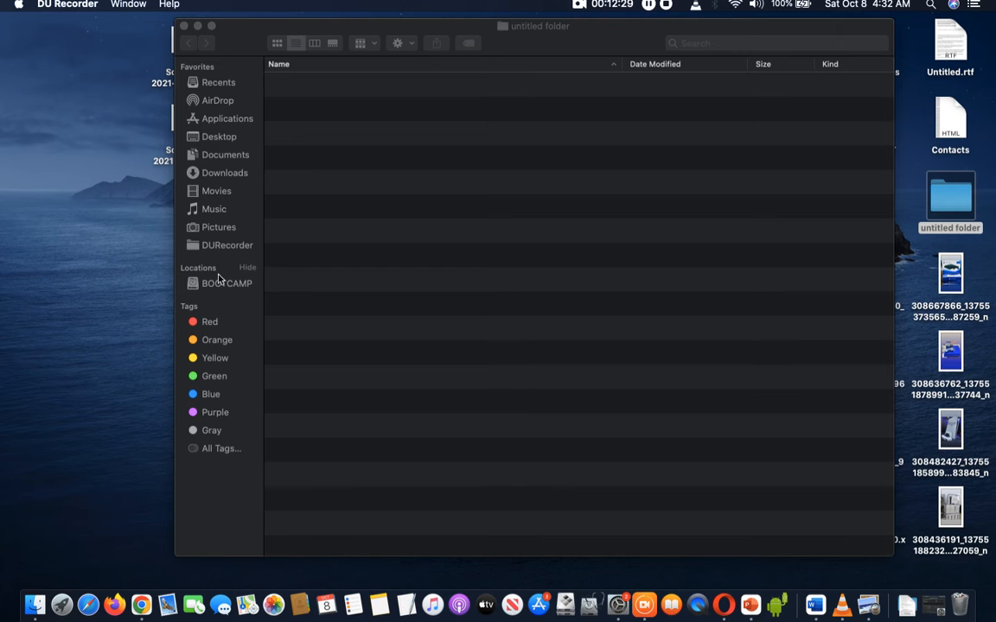
click(222, 179)
click(222, 178)
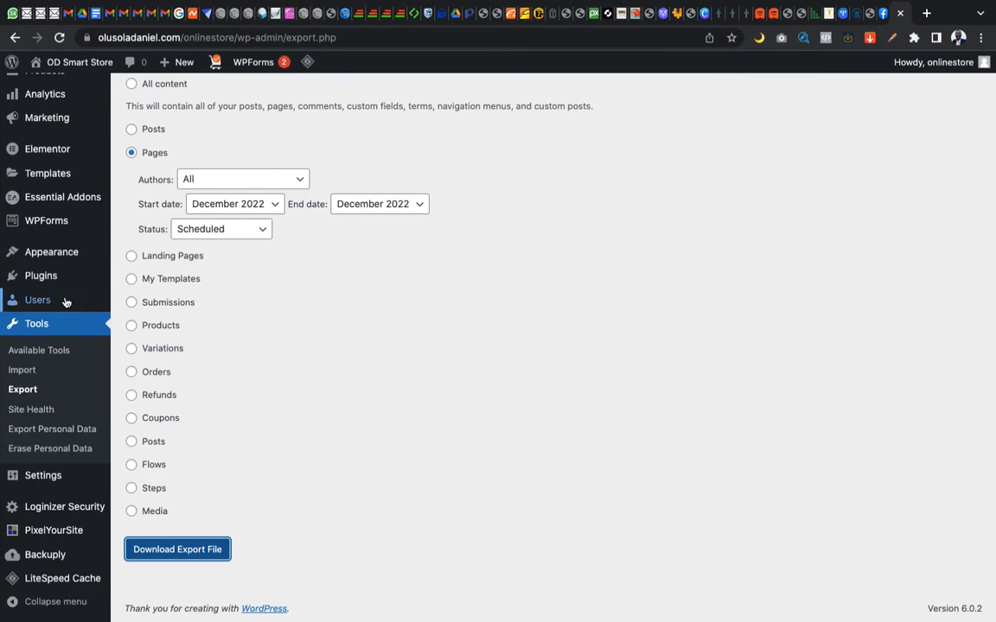
Return to the store's dashboard in the browser and open its list of all pages
scroll(67, 298, up, 15)
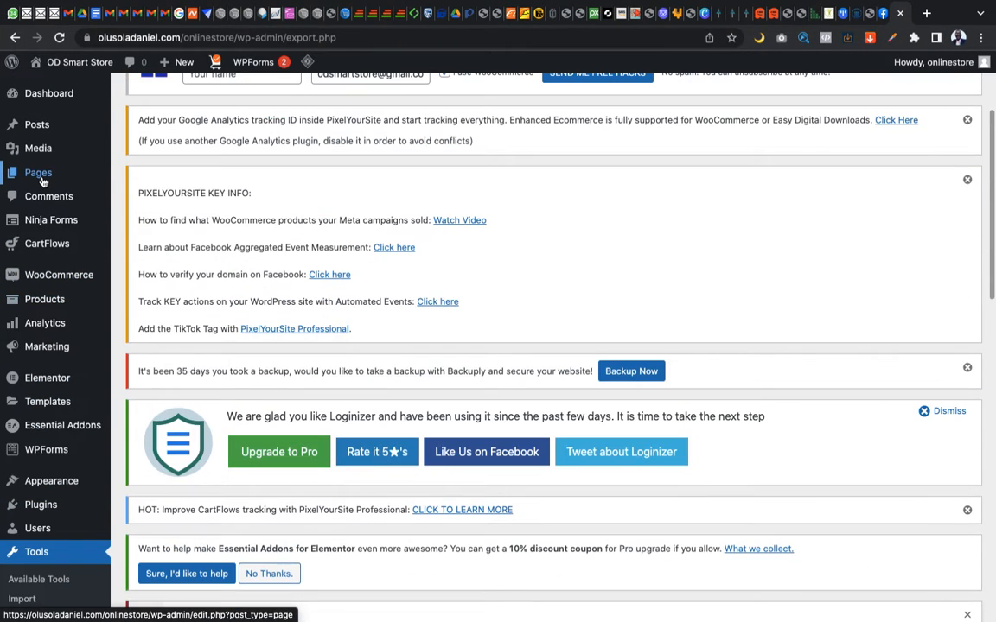
click(42, 180)
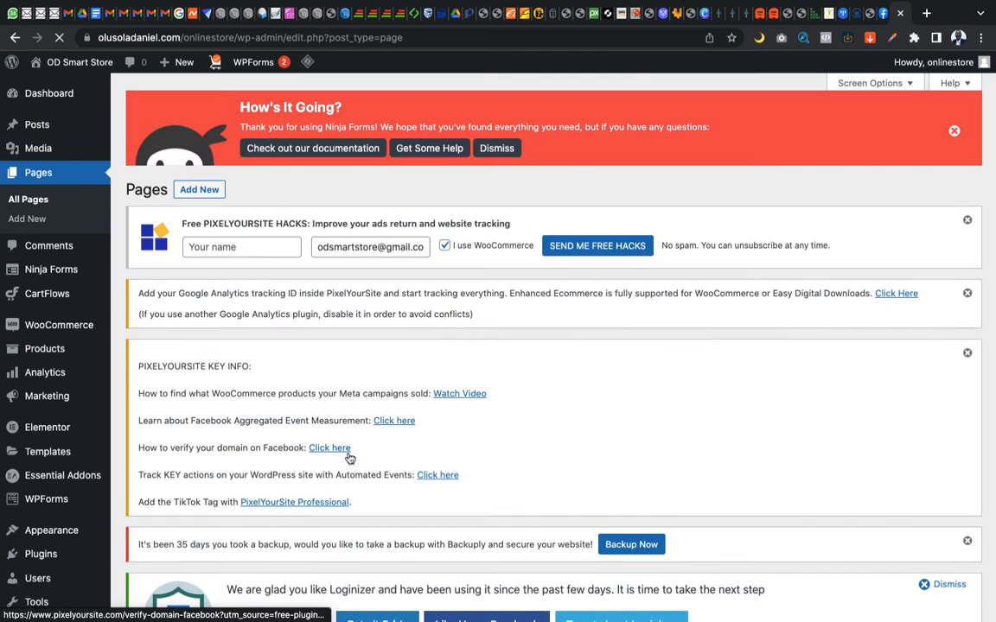
scroll(346, 454, down, 10)
scroll(349, 453, down, 8)
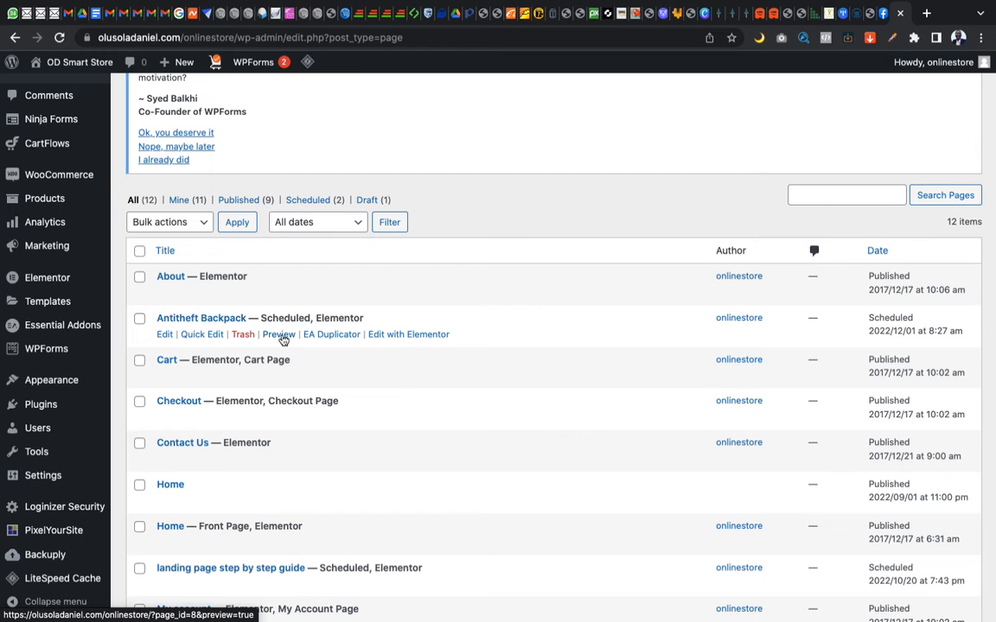
Preview the Antitheft Backpack page in a new browser tab, and close that tab
right_click(283, 340)
click(306, 343)
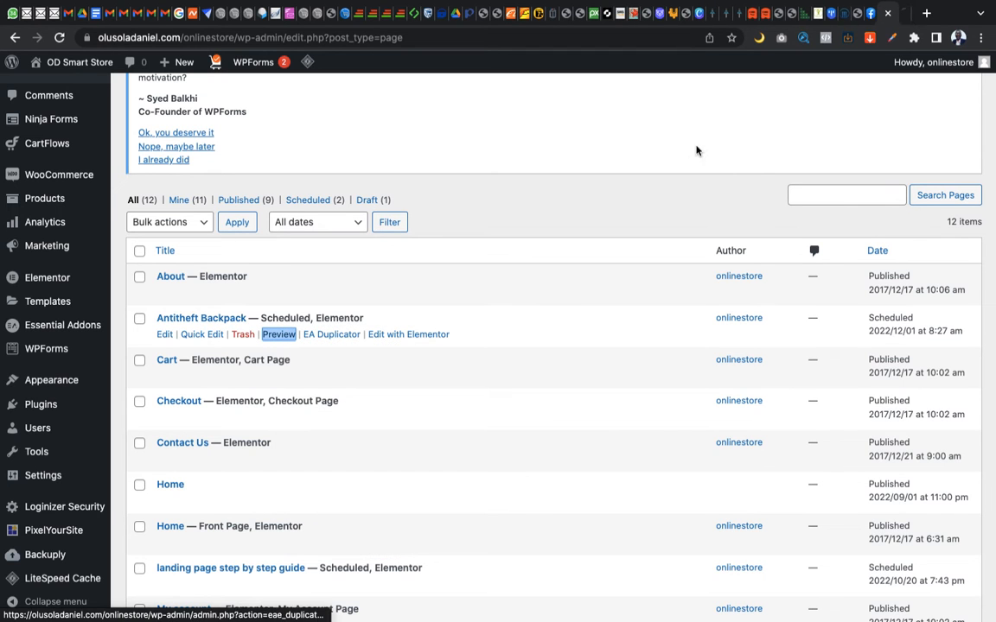
click(906, 19)
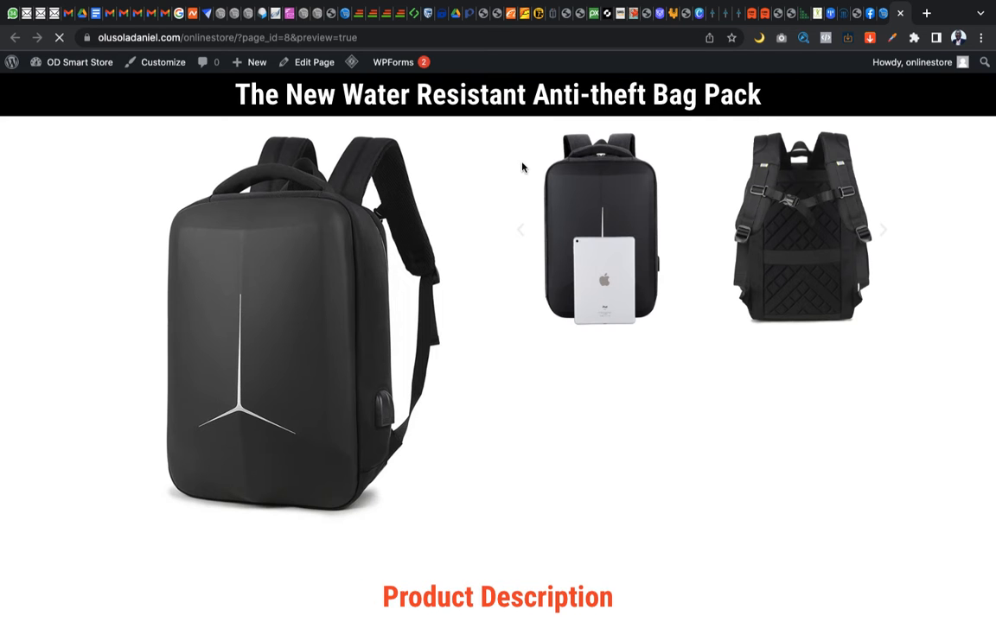
scroll(498, 284, down, 1)
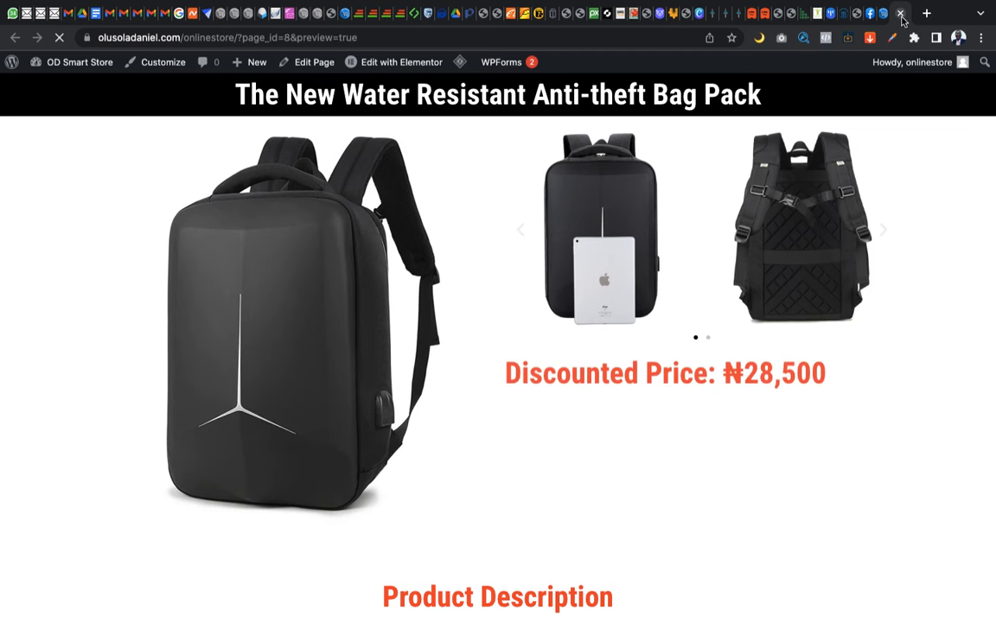
click(900, 14)
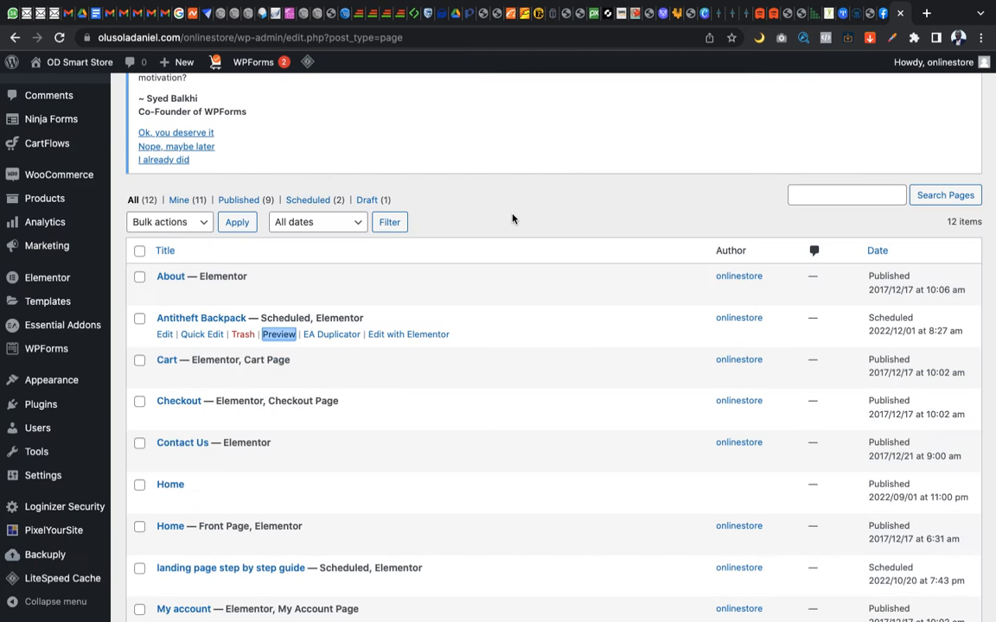
Switch to the other site's dashboard in the second browser and check its pages list for the Antitheft Backpack page
scroll(203, 343, up, 15)
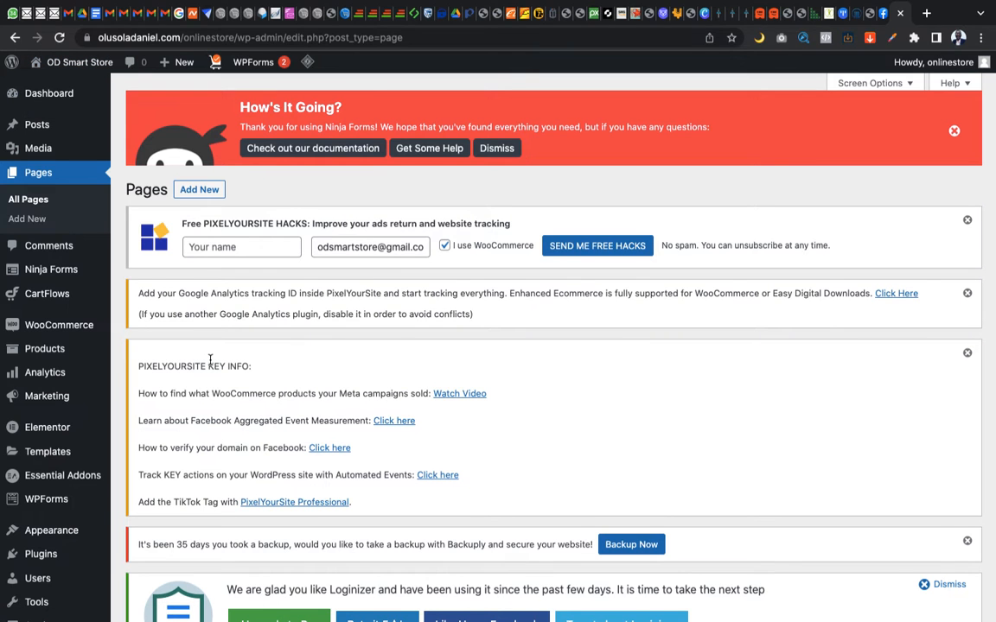
key(ctrl+Right)
mouse_move(82, 63)
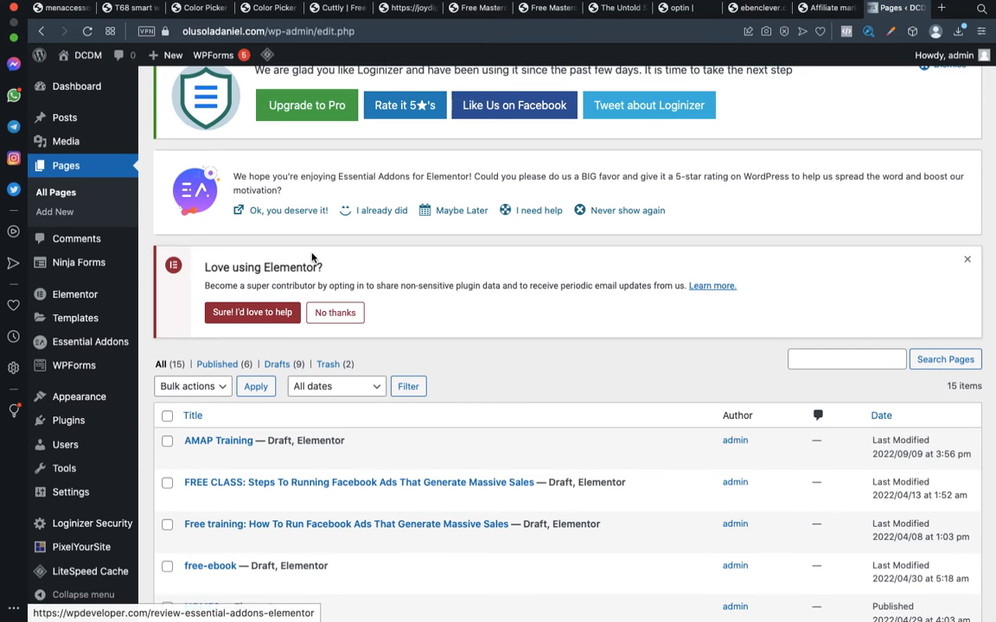
scroll(355, 299, down, 1)
scroll(354, 299, down, 3)
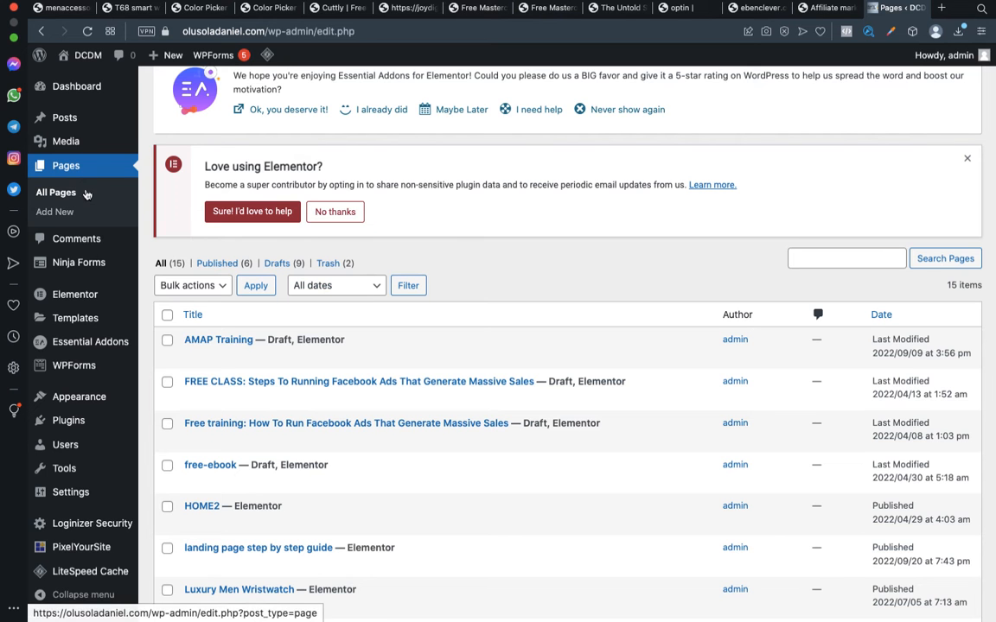
scroll(95, 279, down, 4)
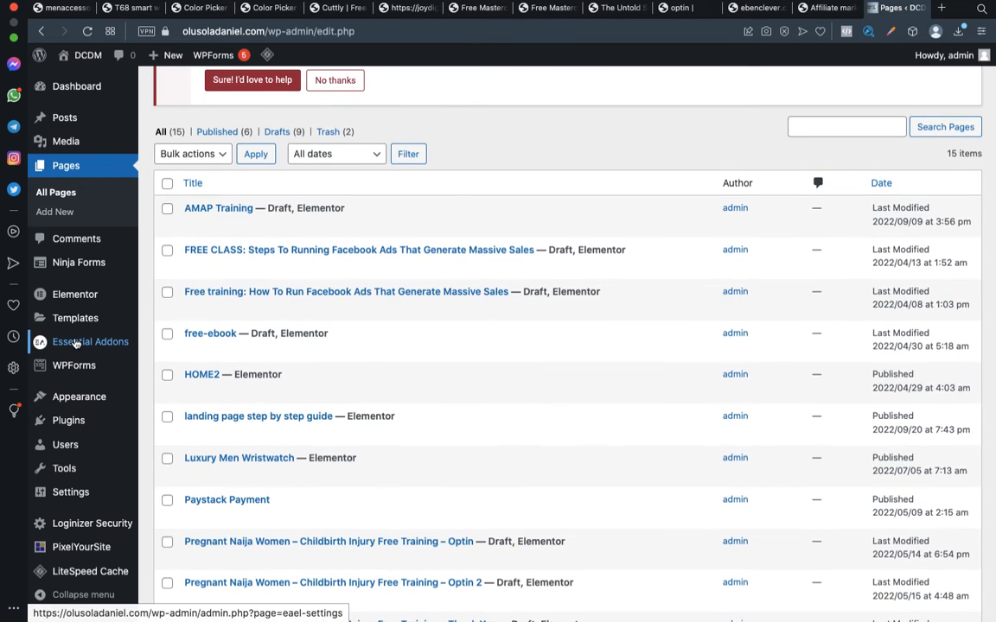
scroll(75, 343, down, 5)
scroll(264, 461, up, 8)
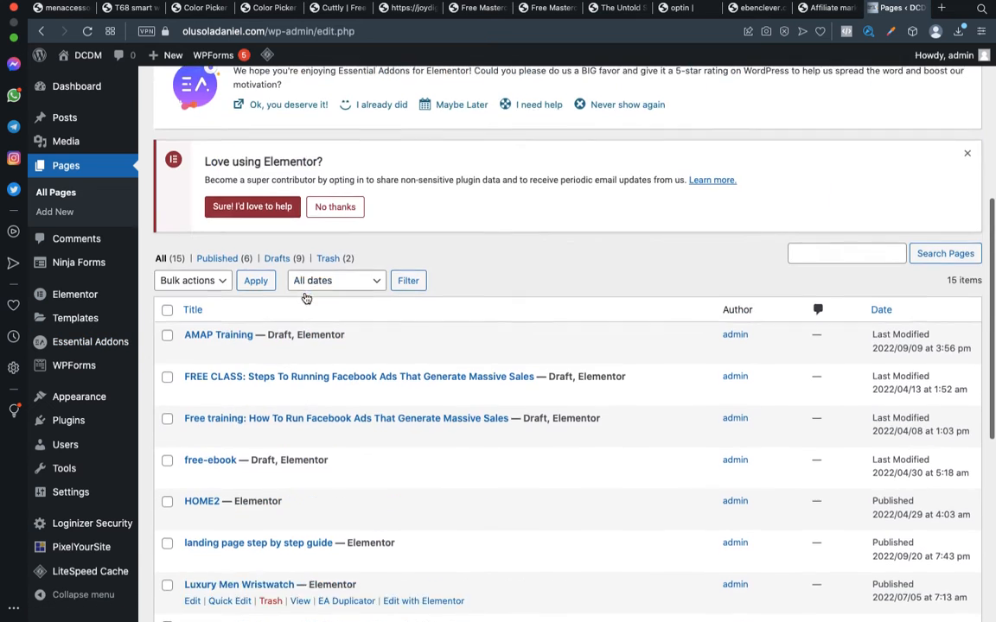
scroll(263, 462, down, 12)
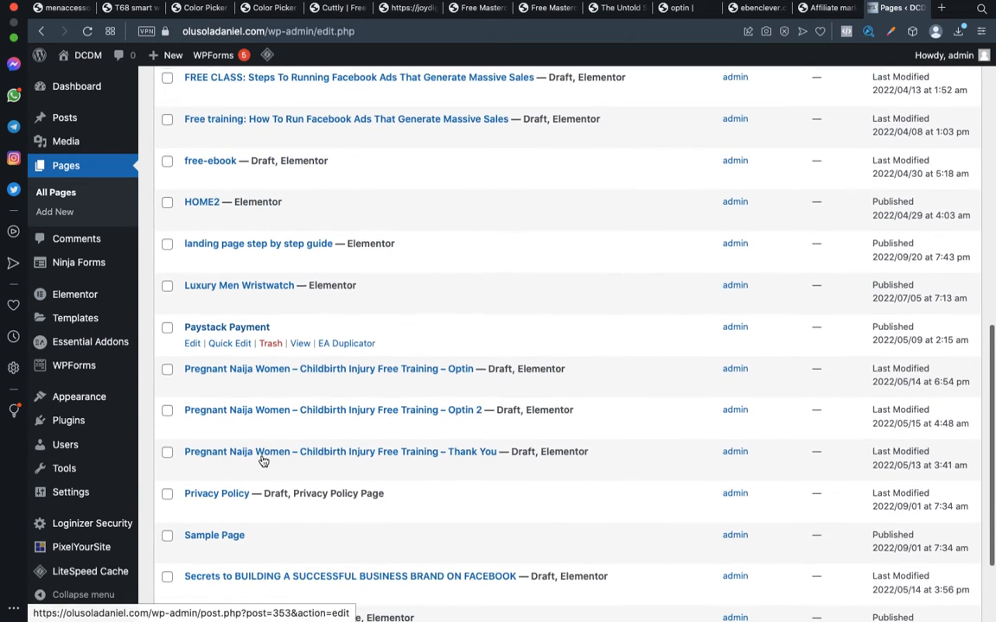
scroll(263, 461, up, 8)
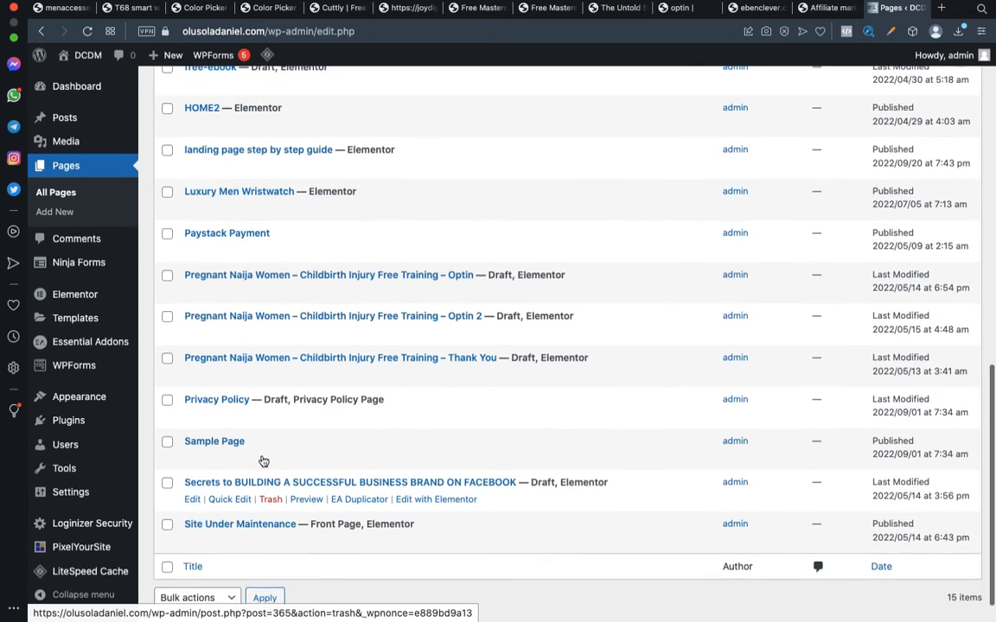
scroll(262, 460, down, 10)
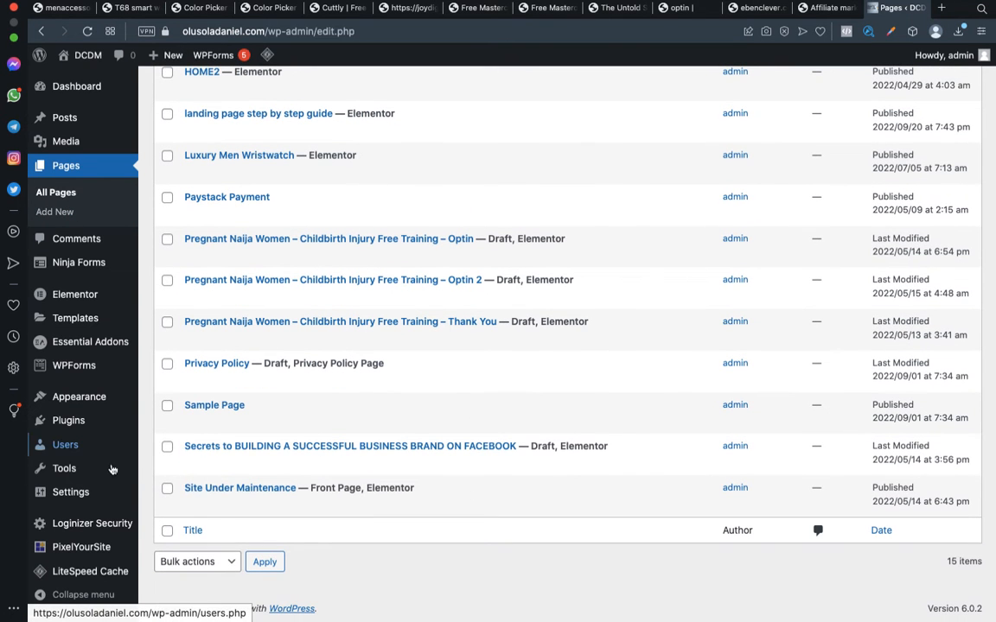
Open the site's import tools and run the WordPress importer
mouse_move(77, 480)
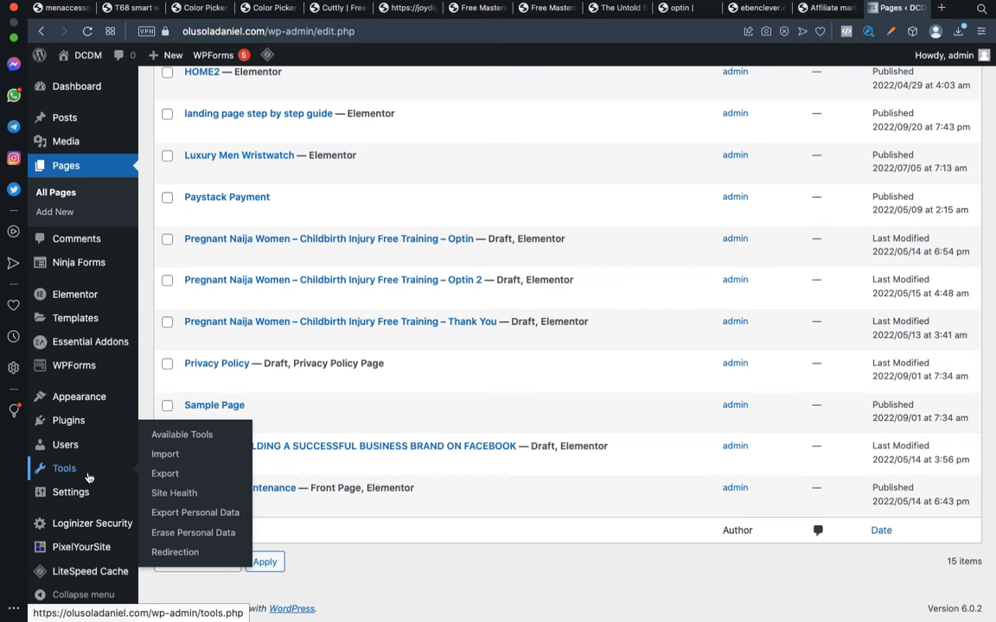
click(164, 460)
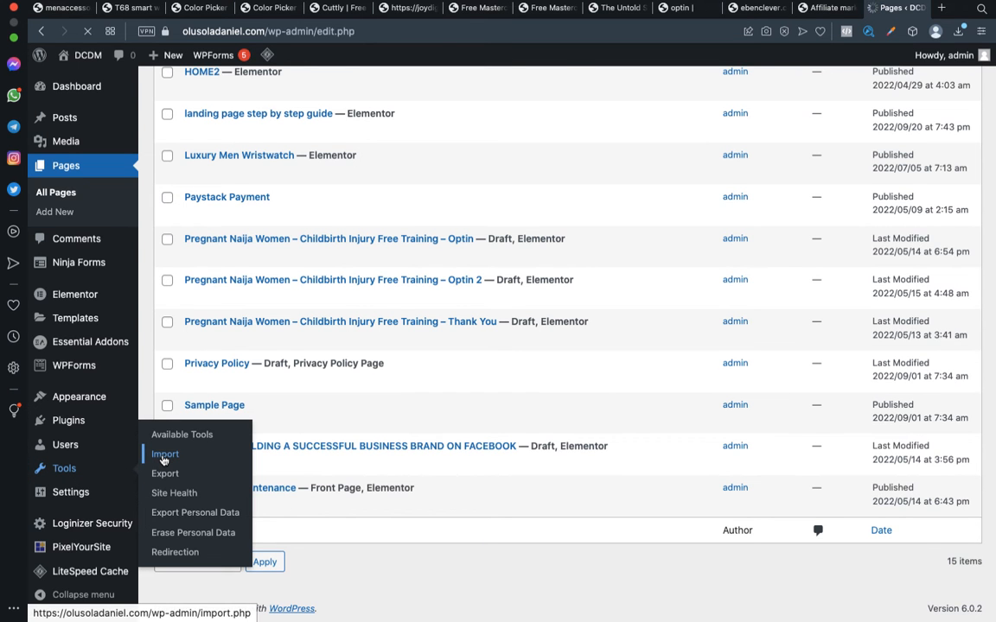
scroll(331, 439, down, 5)
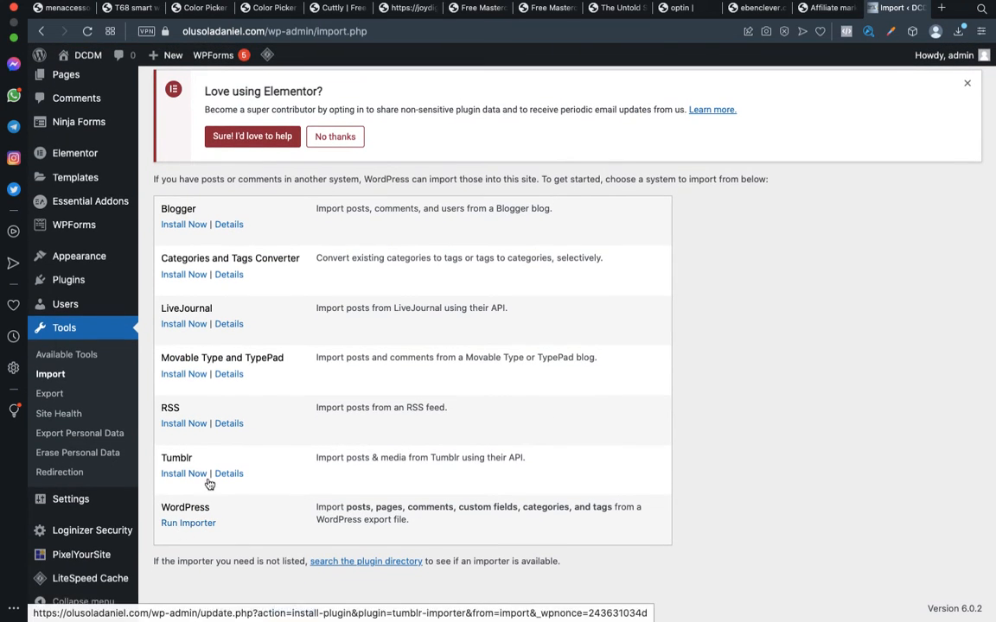
click(184, 526)
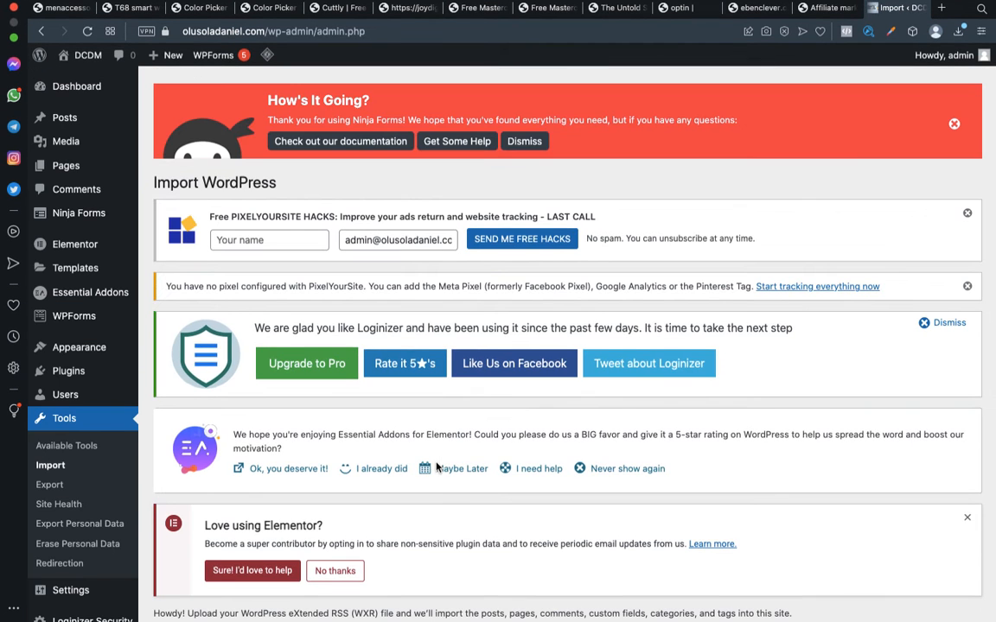
Choose the odsmartstore WordPress XML export from the Downloads folder and upload it for import
scroll(436, 527, down, 3)
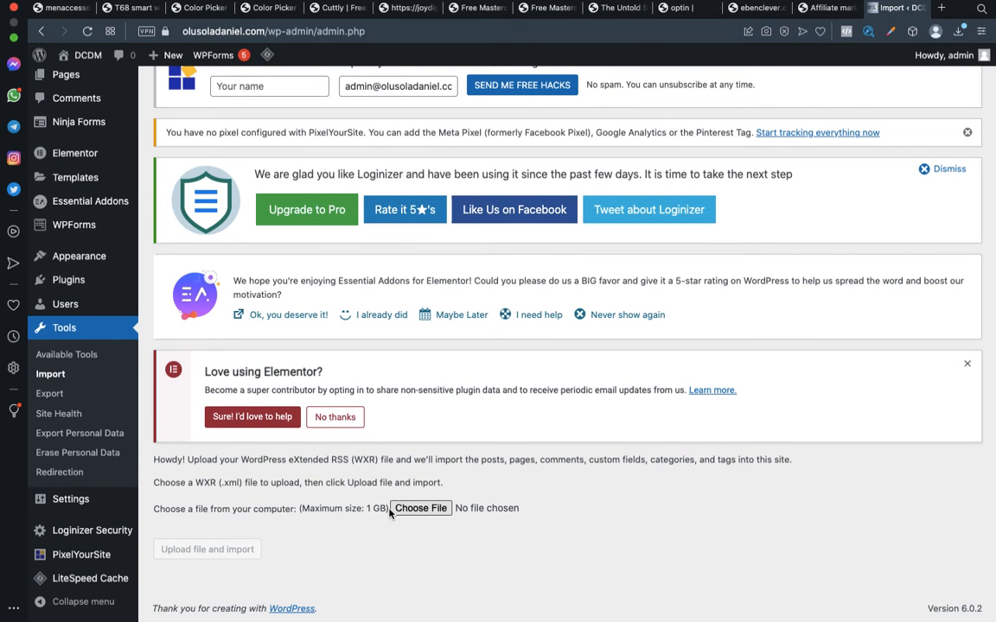
click(423, 512)
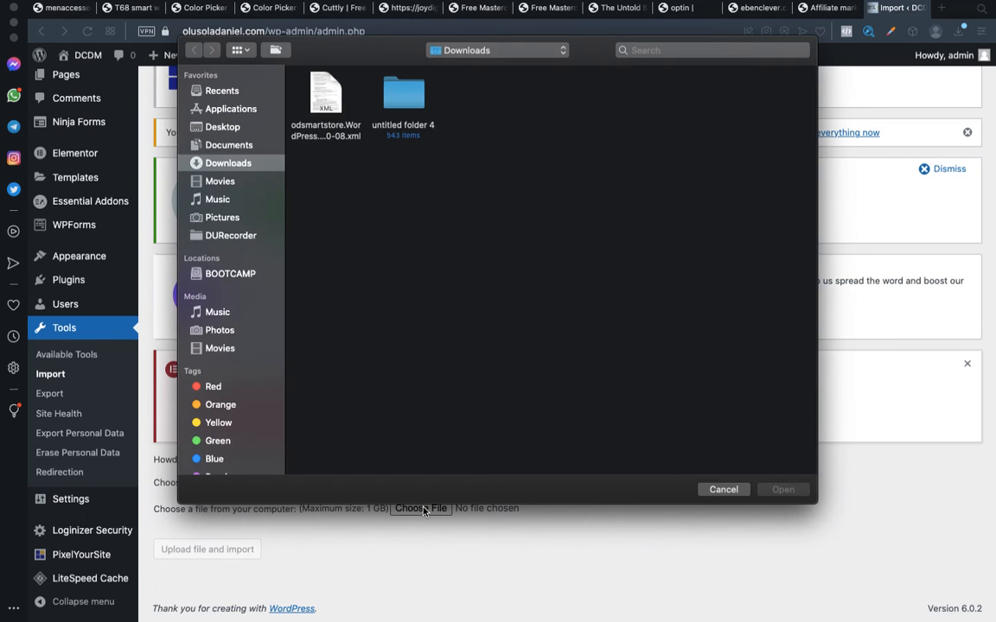
click(326, 126)
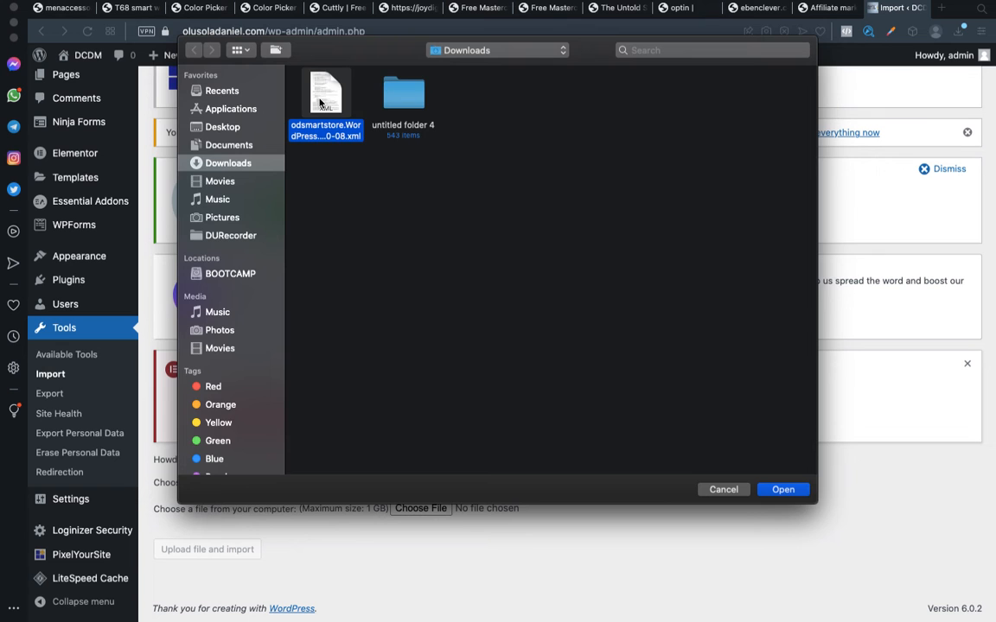
double_click(320, 103)
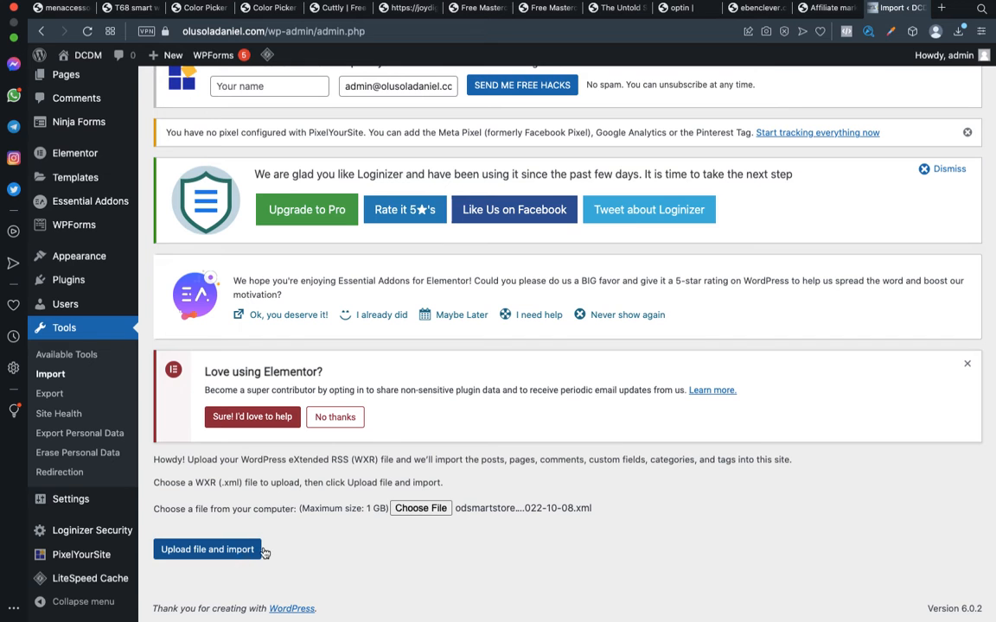
click(212, 551)
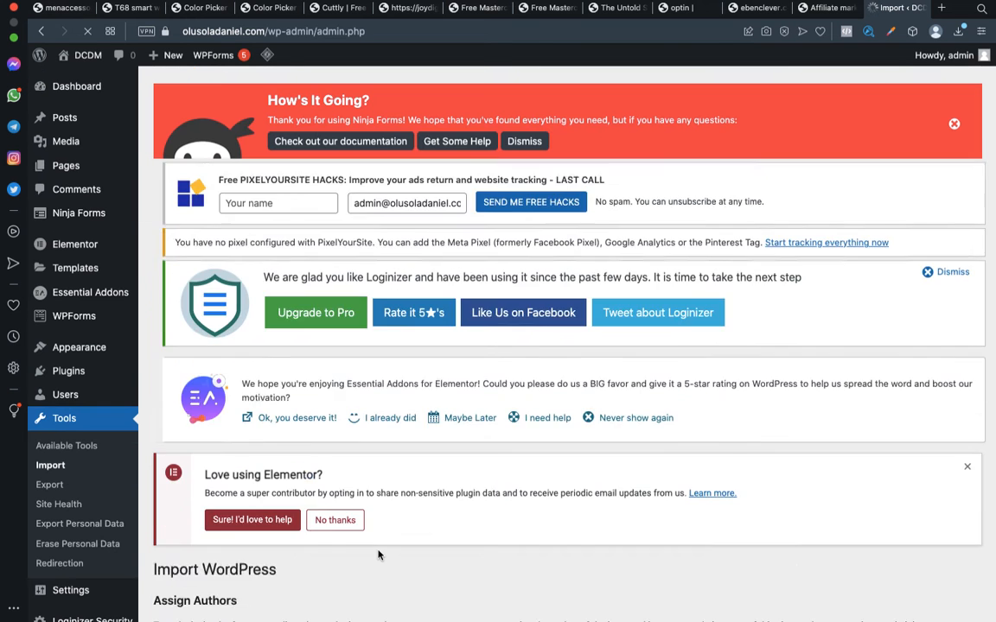
Assign the imported posts to the existing admin user, include file attachments, and submit the import
scroll(378, 555, down, 5)
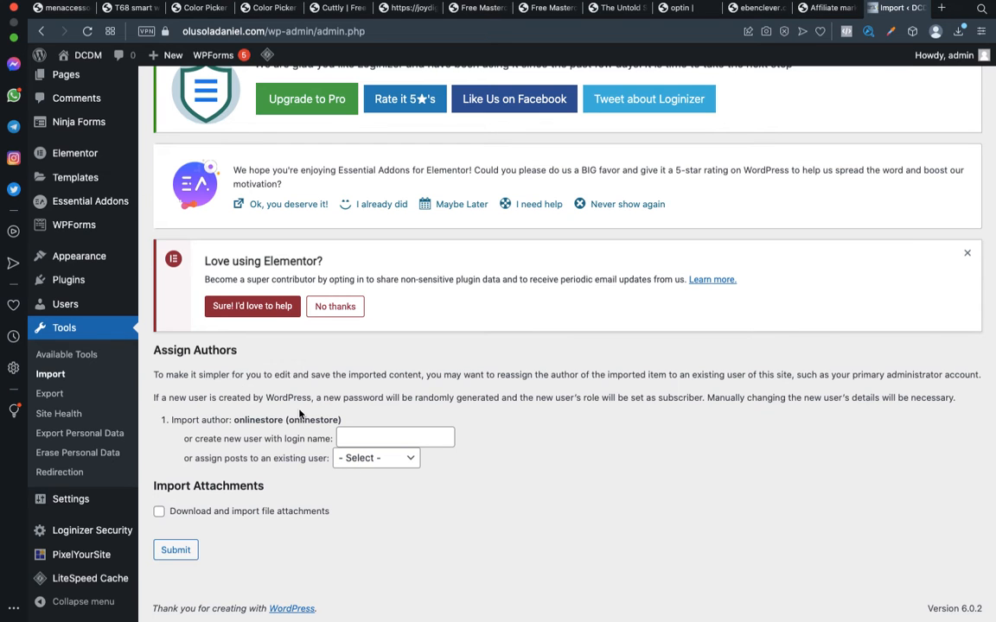
click(358, 464)
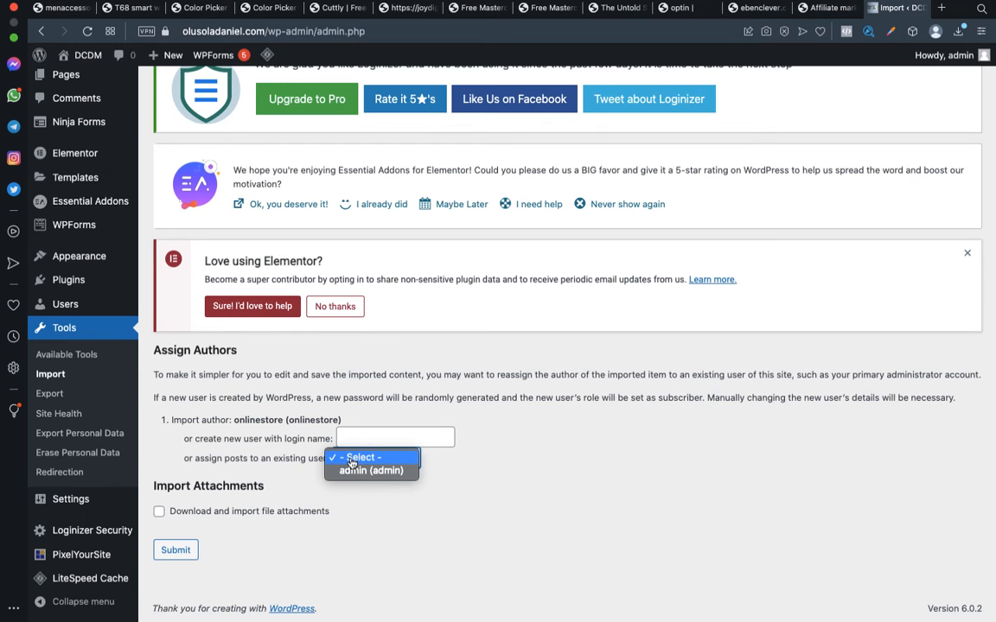
click(352, 461)
click(357, 461)
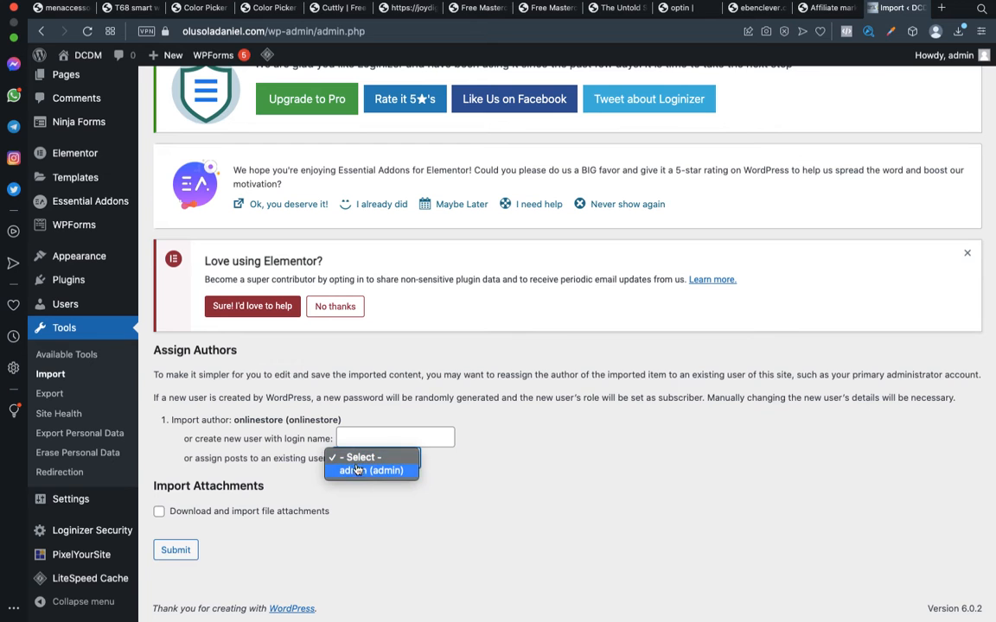
click(358, 473)
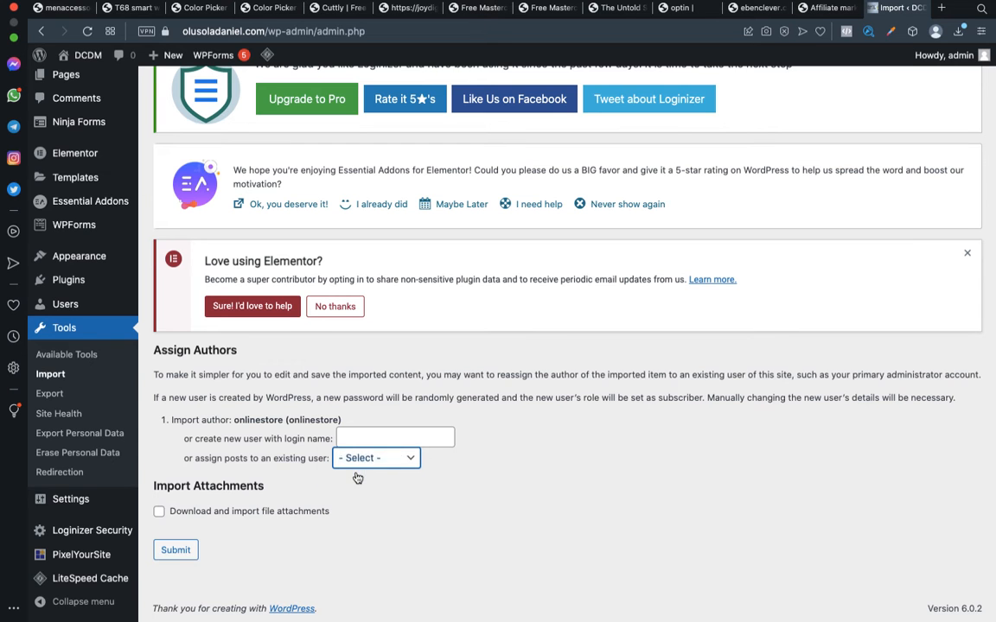
click(159, 513)
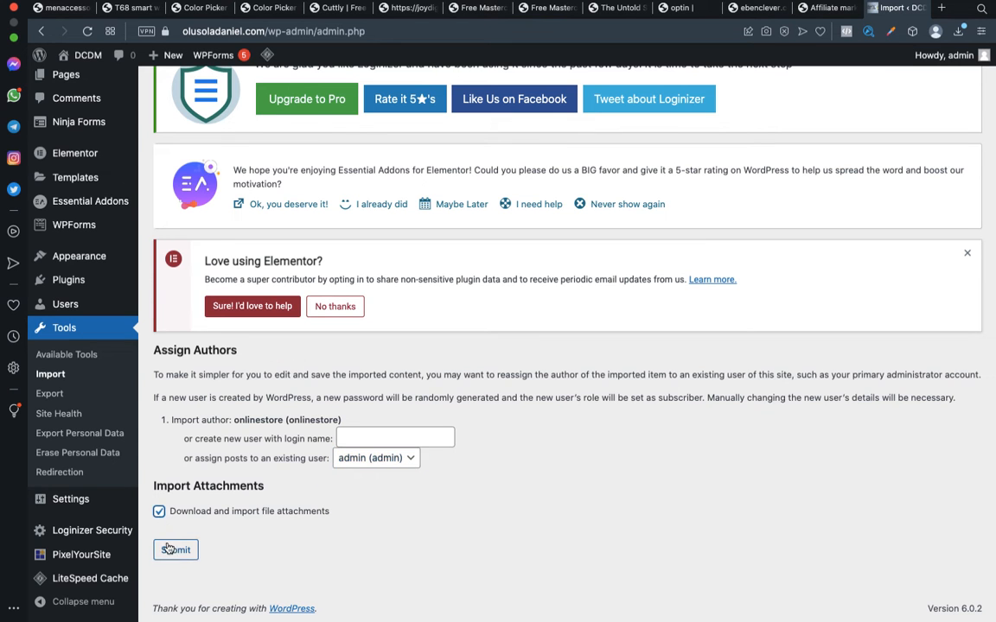
click(175, 554)
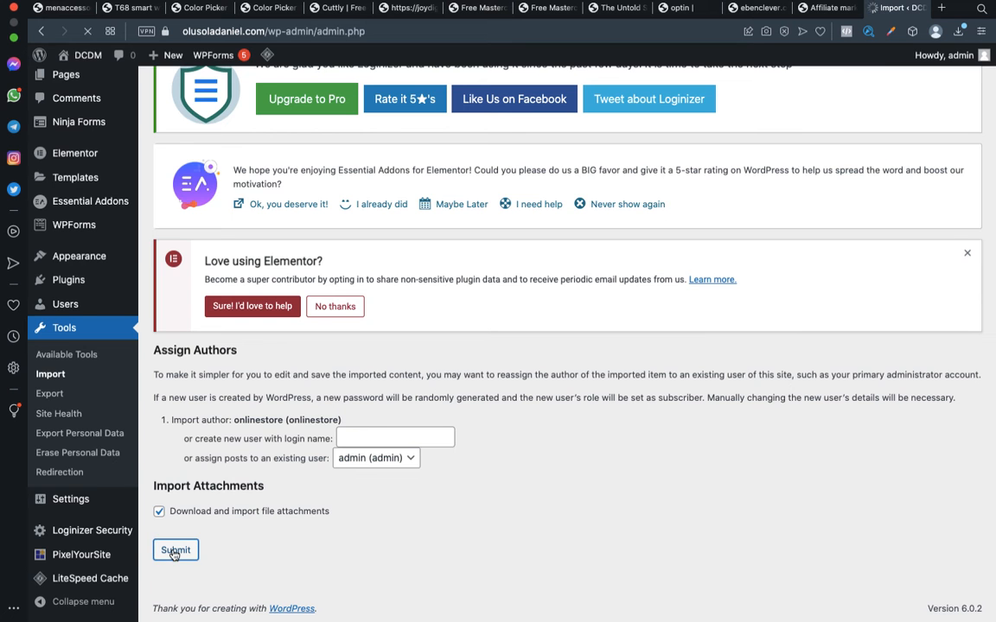
scroll(281, 543, down, 3)
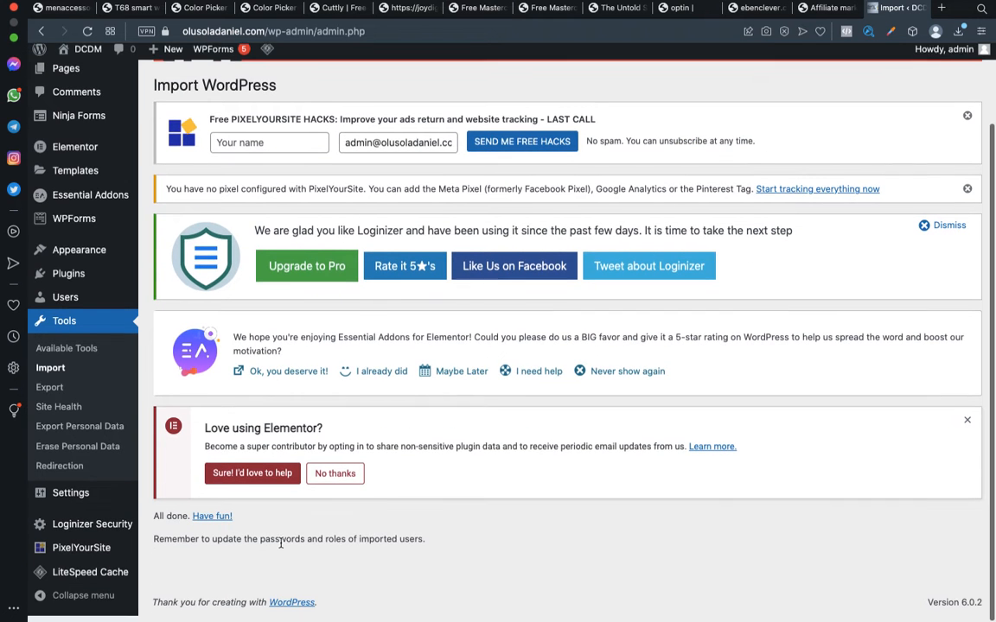
drag(158, 523, 234, 528)
click(169, 517)
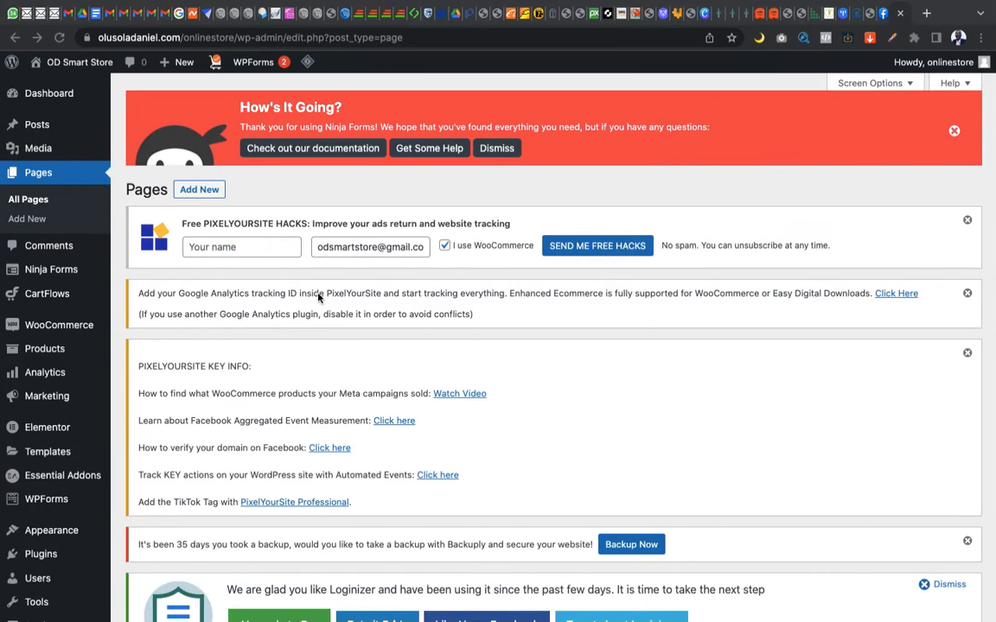
Check the store's pages list in the other browser, and open the destination site's list of all pages to find the Antitheft Backpack page
scroll(324, 408, down, 1)
scroll(324, 409, down, 15)
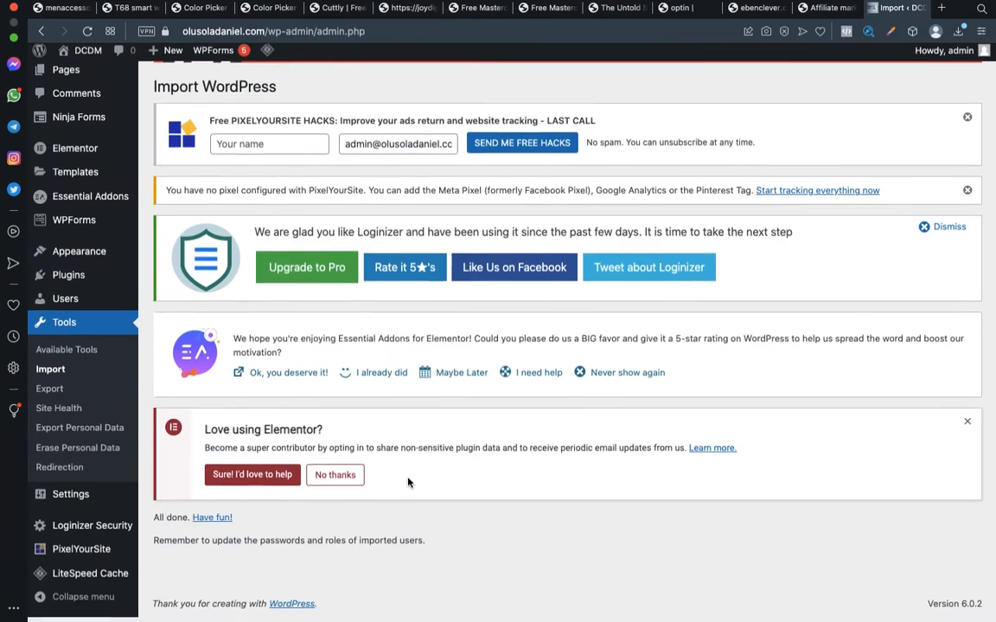
scroll(410, 483, up, 2)
scroll(410, 483, up, 1)
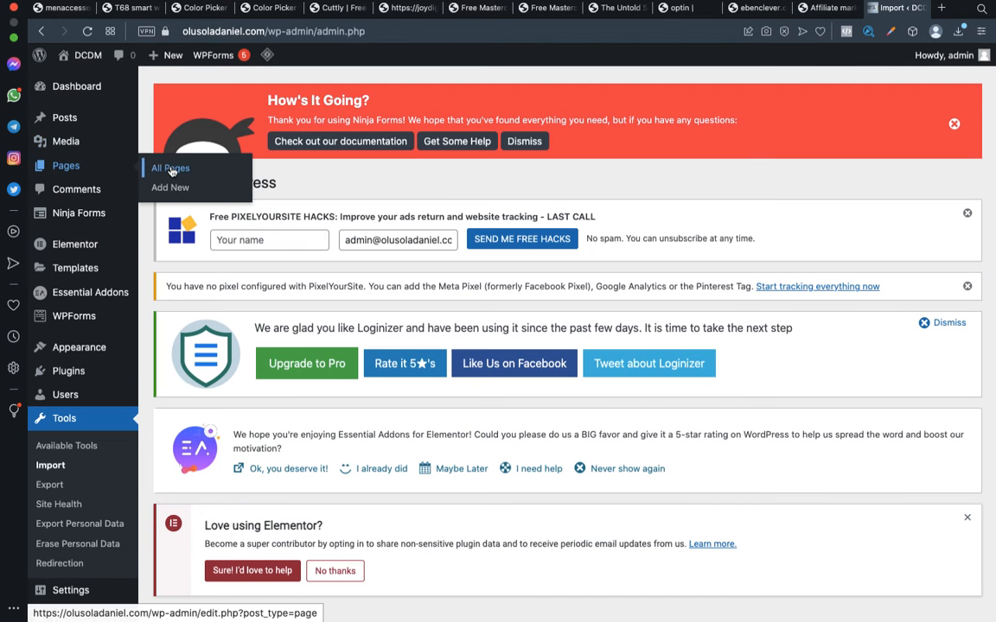
click(171, 170)
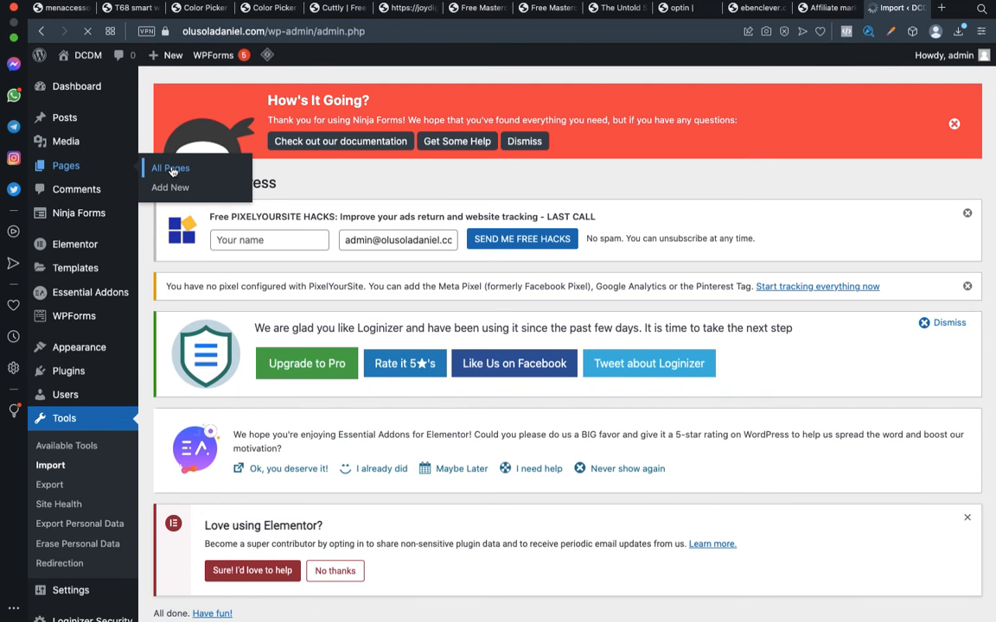
scroll(325, 316, down, 5)
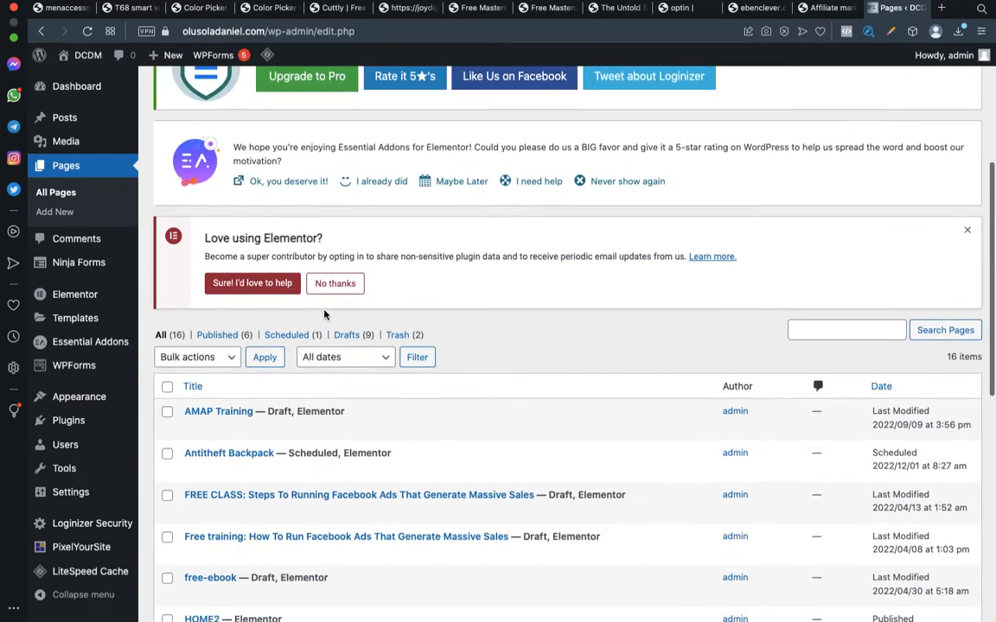
scroll(326, 316, down, 1)
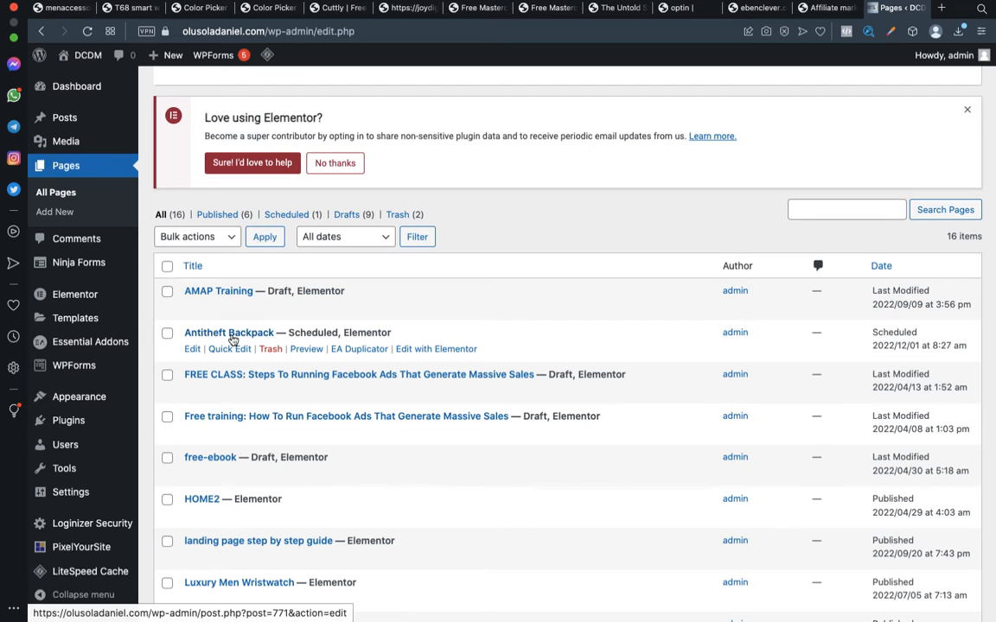
Preview the imported Antitheft Backpack page in a new tab and examine its address, images, video and order form sections
right_click(306, 349)
click(369, 313)
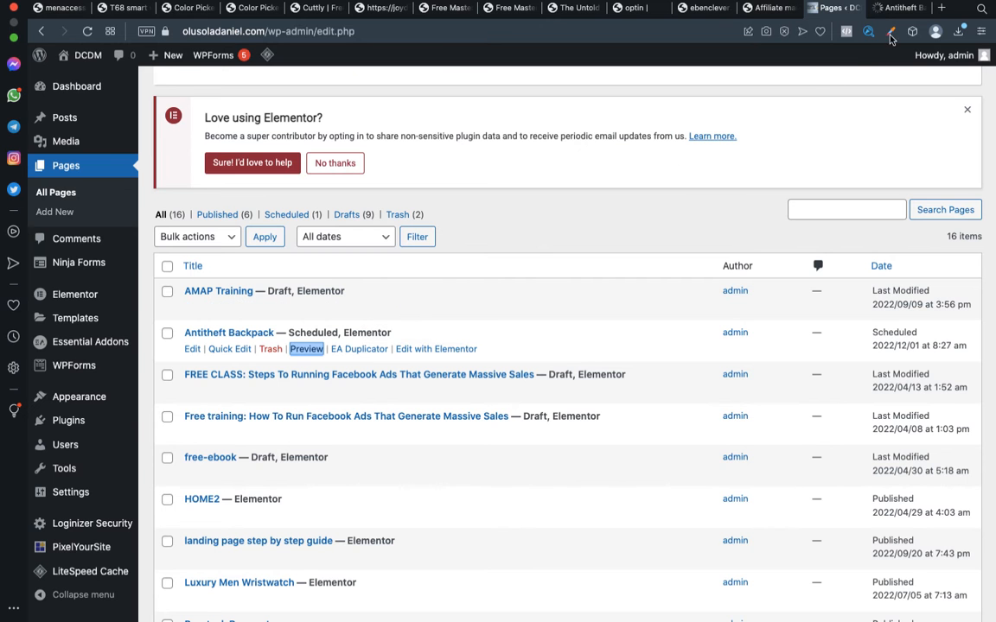
click(904, 10)
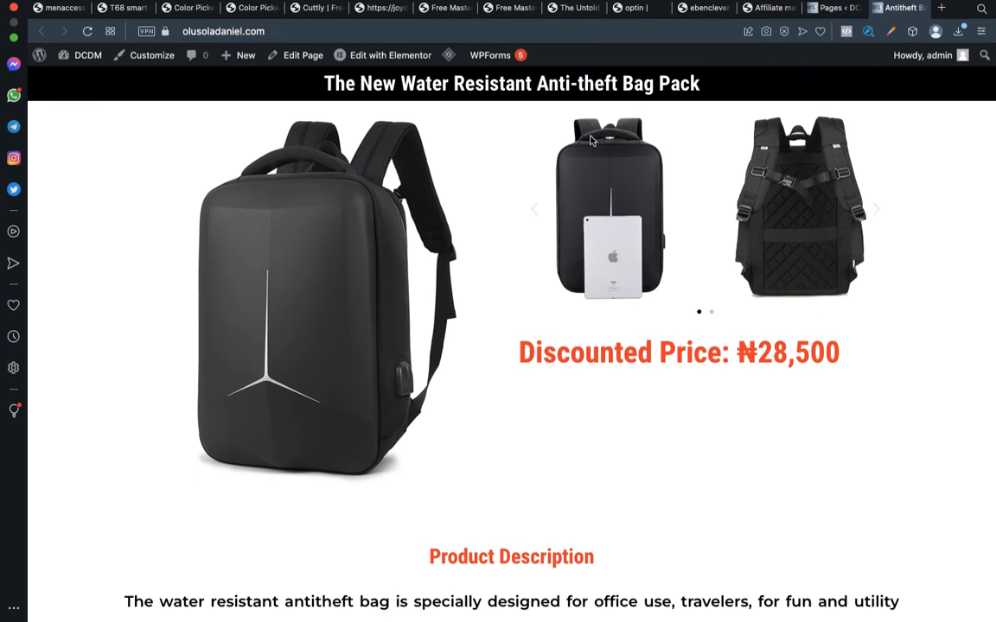
click(549, 33)
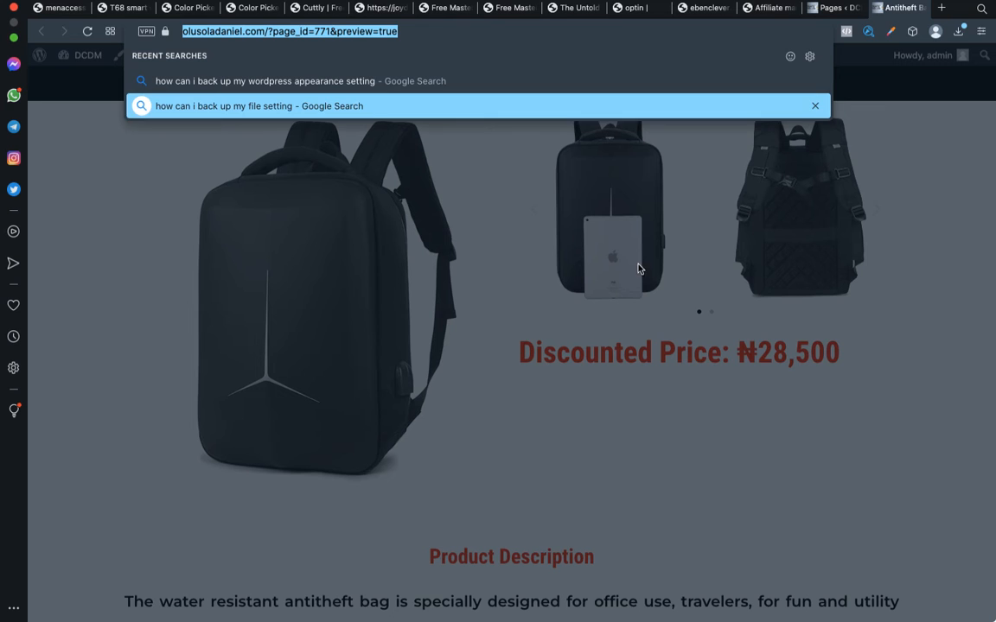
key(Escape)
click(661, 420)
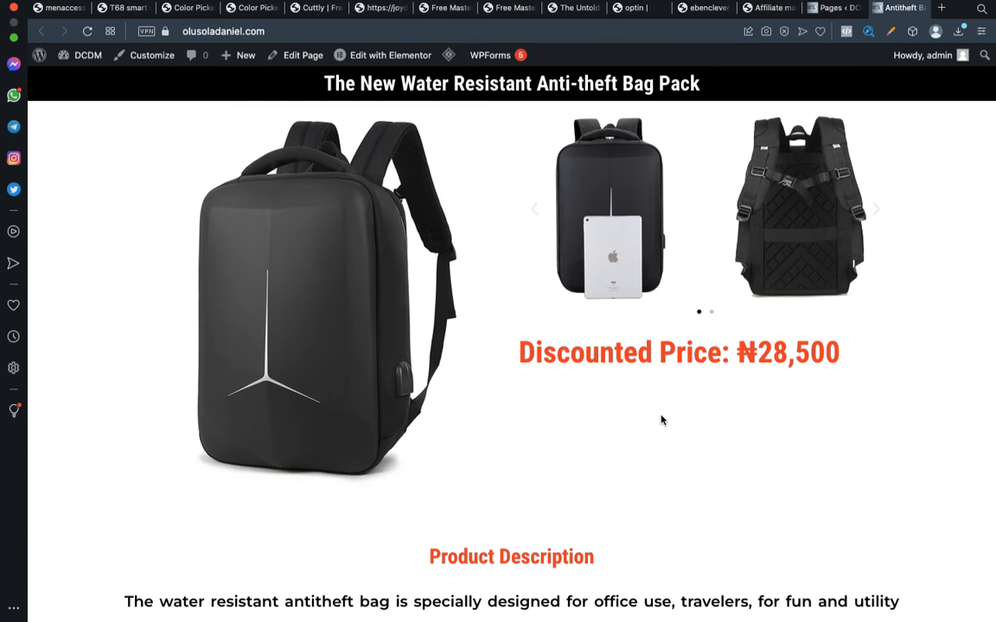
scroll(661, 420, down, 15)
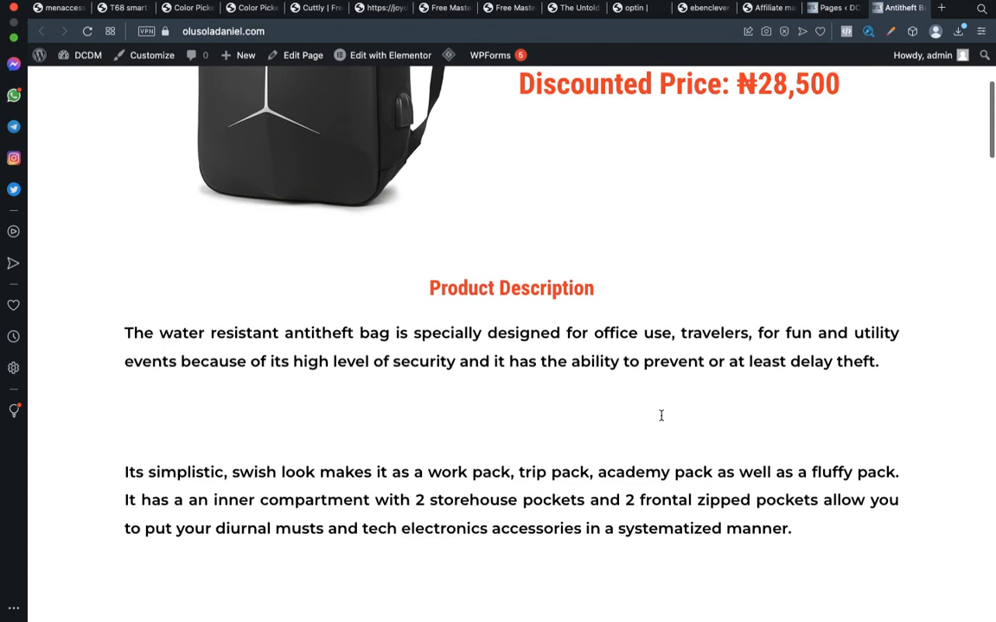
scroll(662, 417, down, 18)
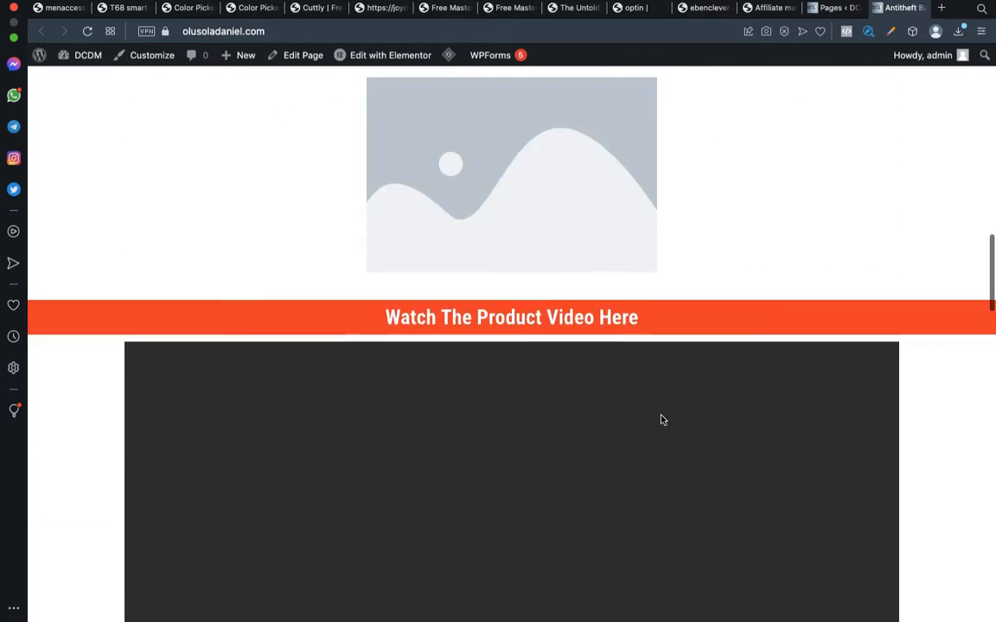
scroll(662, 420, down, 15)
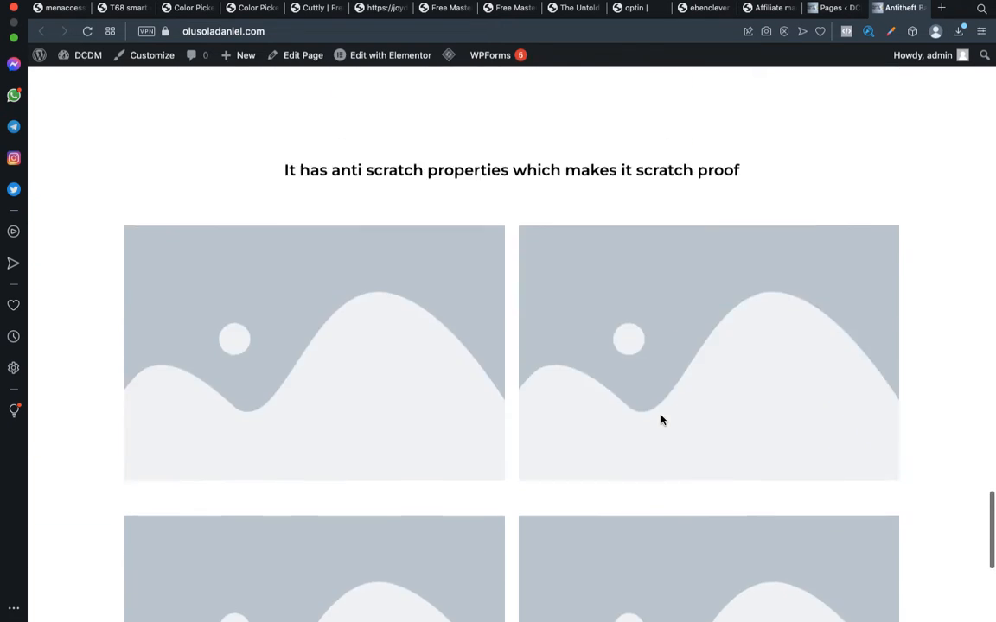
scroll(661, 421, up, 10)
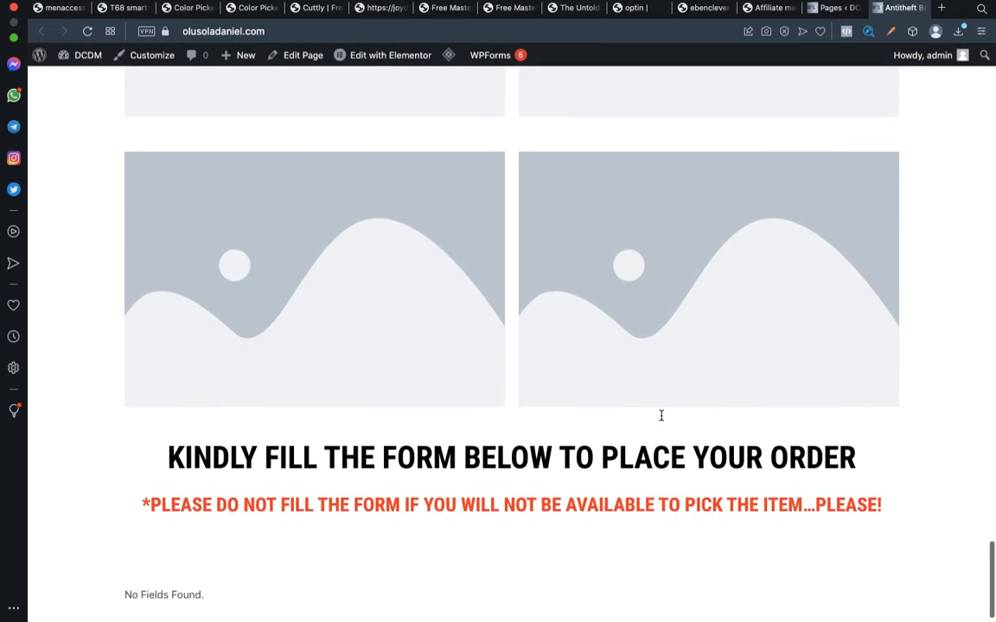
scroll(661, 420, up, 5)
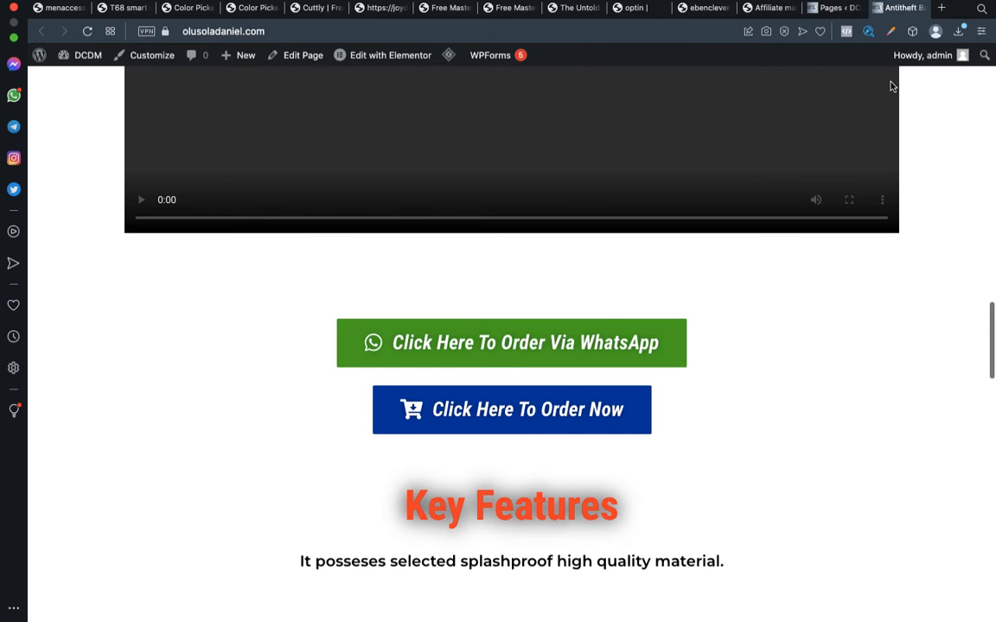
Switch to the store's browser, preview its original Antitheft Backpack page in a new tab, and compare it with the imported copy
key(ctrl+Left)
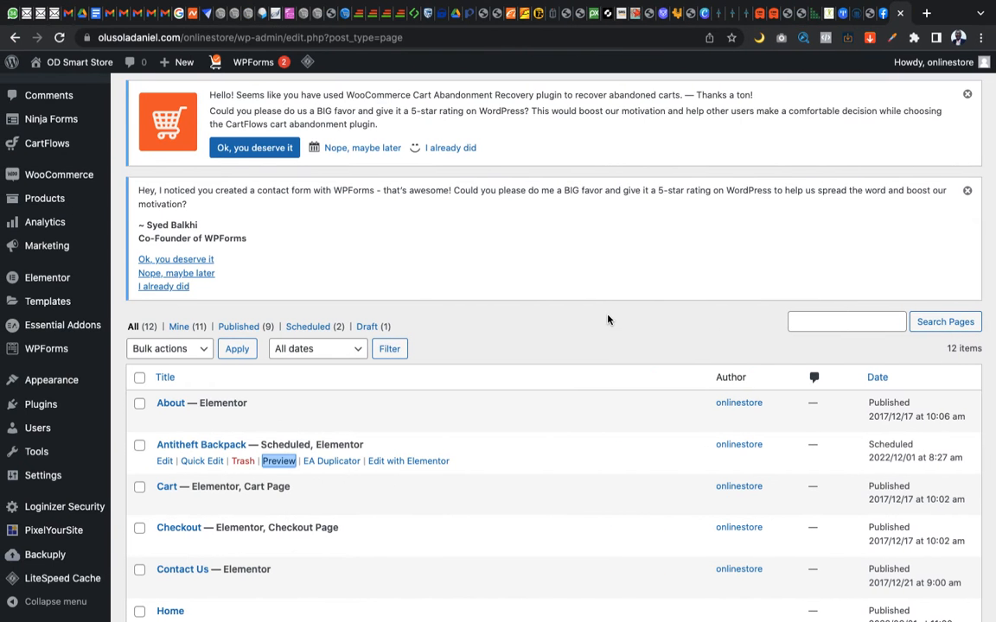
right_click(279, 464)
click(336, 410)
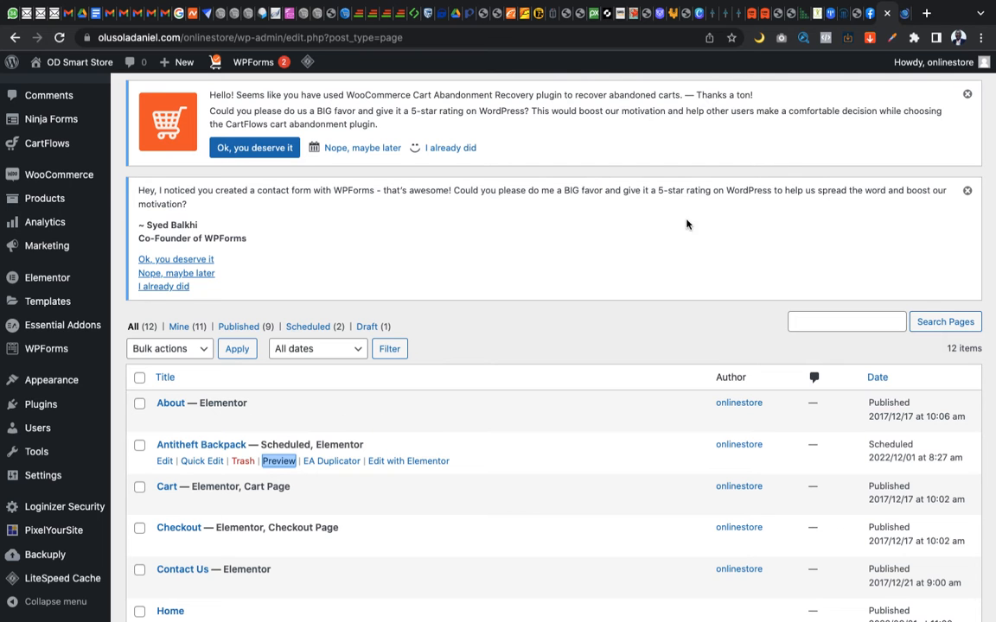
click(905, 19)
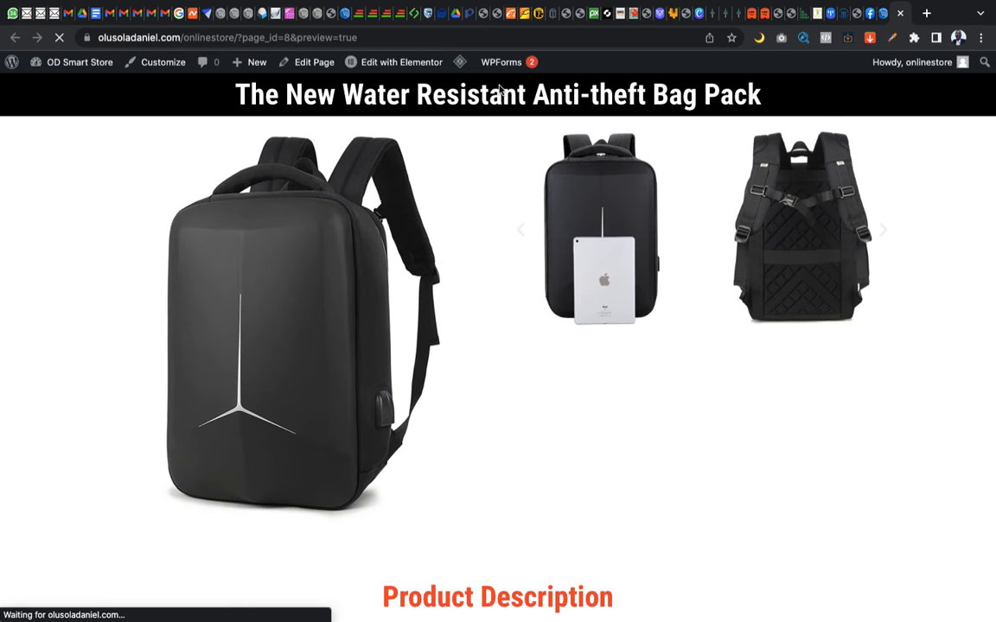
key(ctrl+Right)
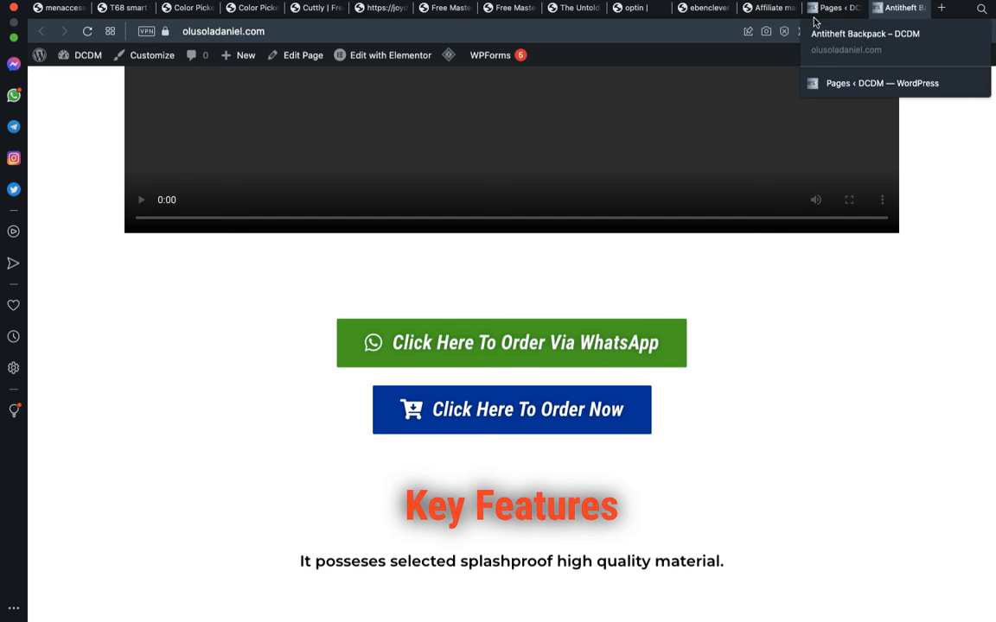
key(ctrl+Left)
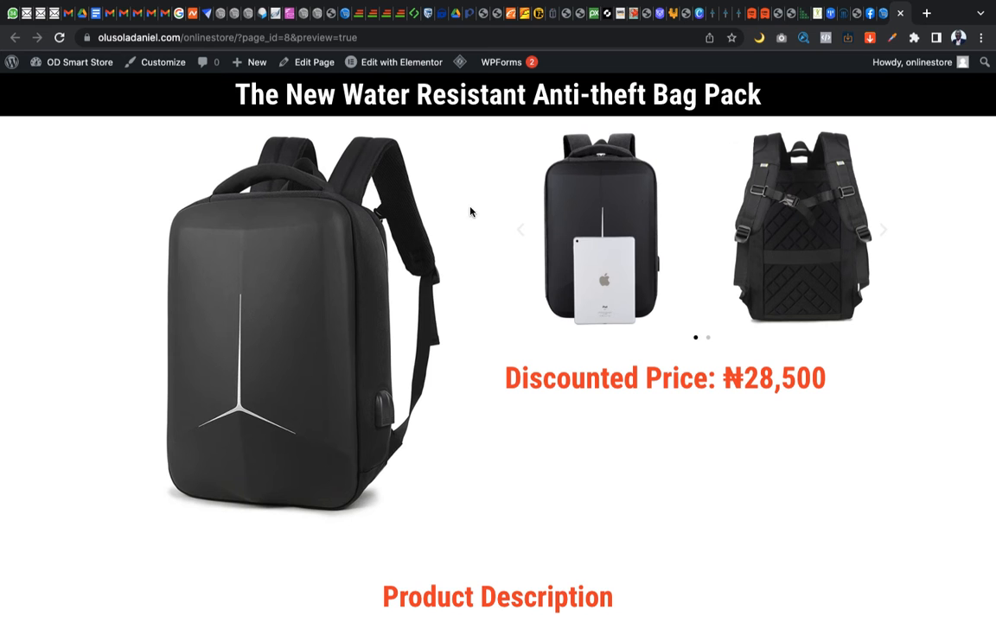
Examine the store's original Antitheft Backpack preview, and compare it with the imported copy in the other browser
scroll(385, 221, down, 1)
scroll(393, 182, up, 1)
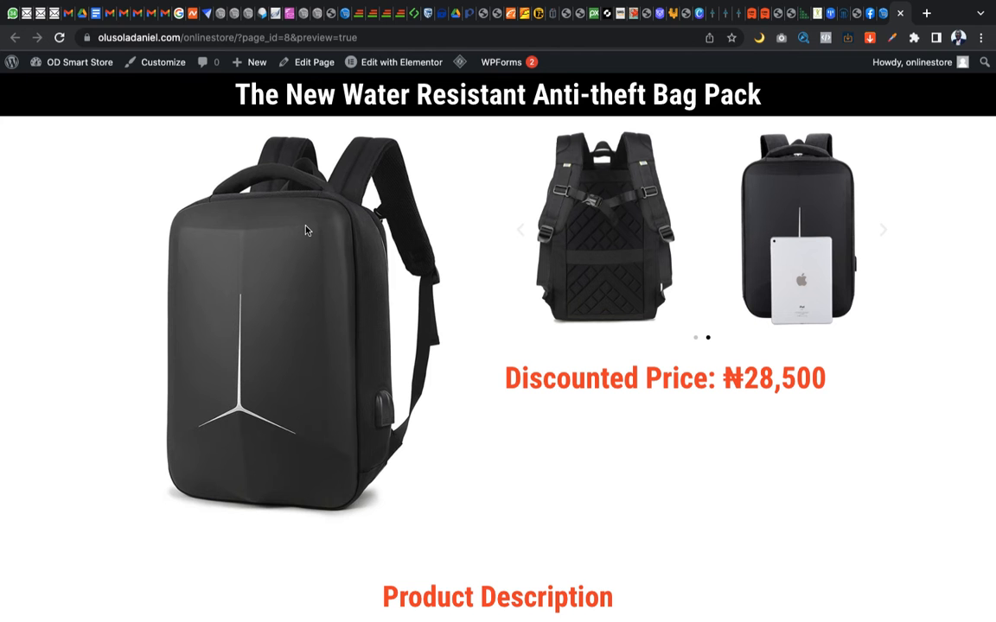
key(ctrl+Right)
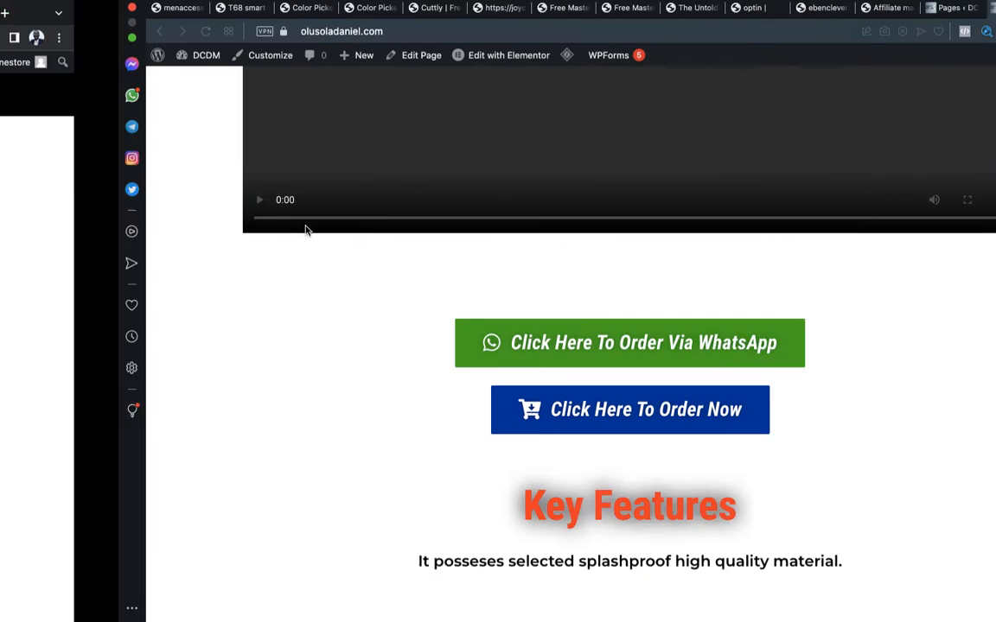
scroll(487, 331, up, 8)
scroll(490, 331, up, 6)
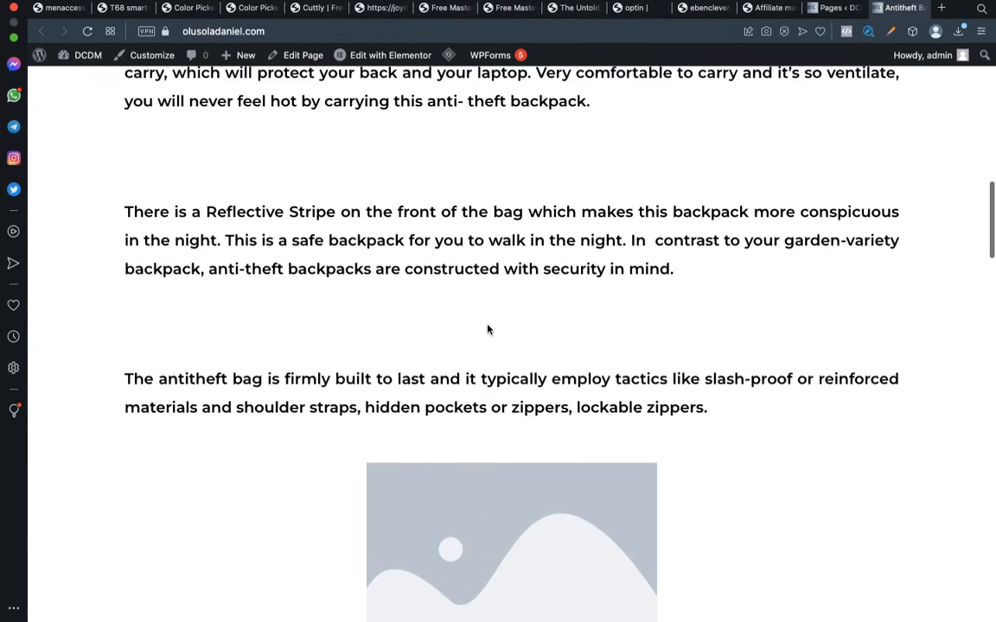
Return to the destination site's pages list and open the imported Antitheft Backpack page for editing
click(834, 8)
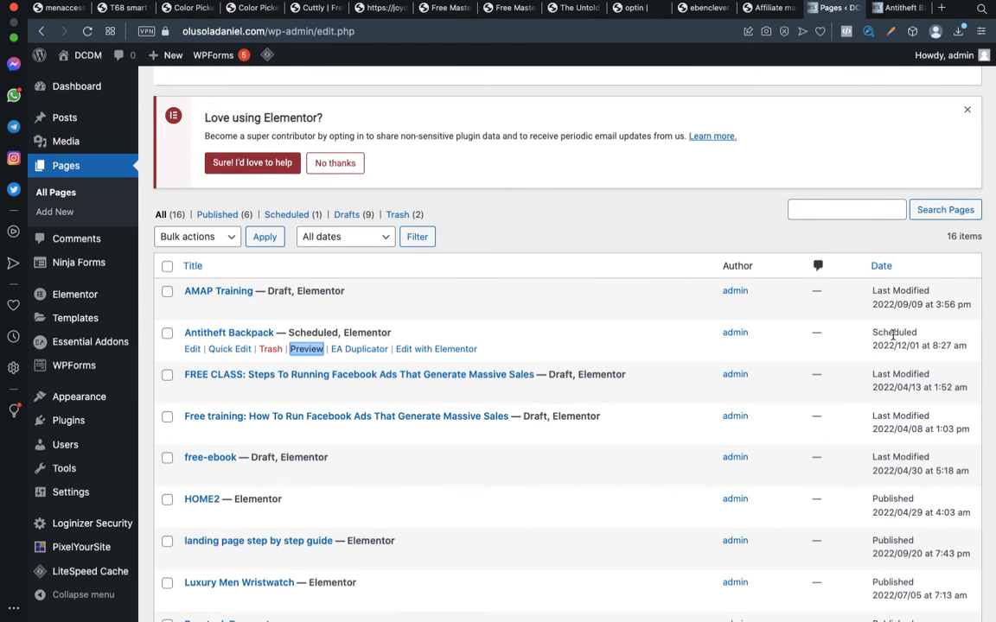
click(192, 349)
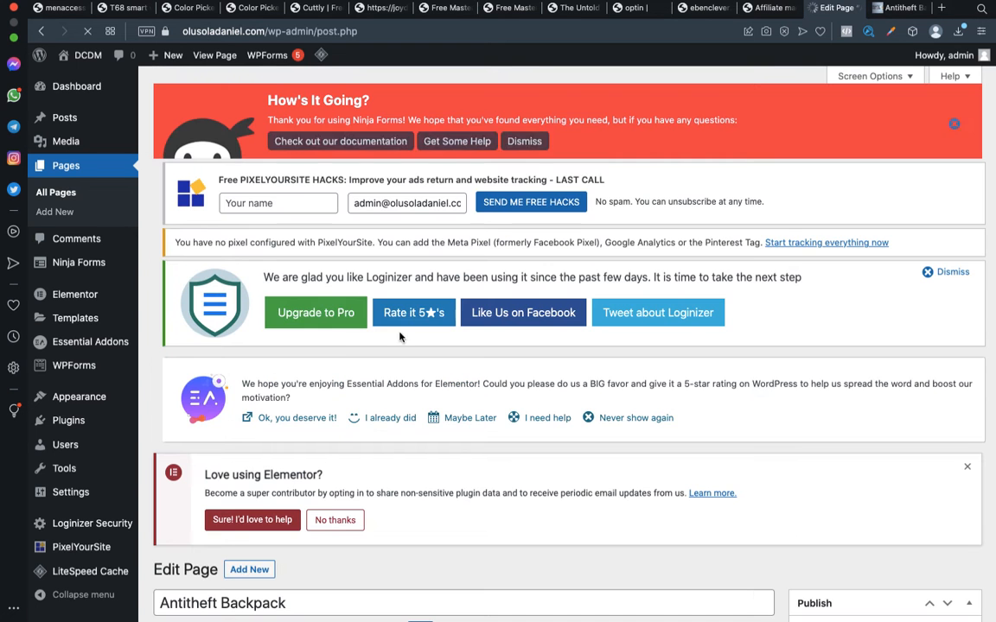
scroll(761, 372, down, 5)
scroll(765, 355, down, 1)
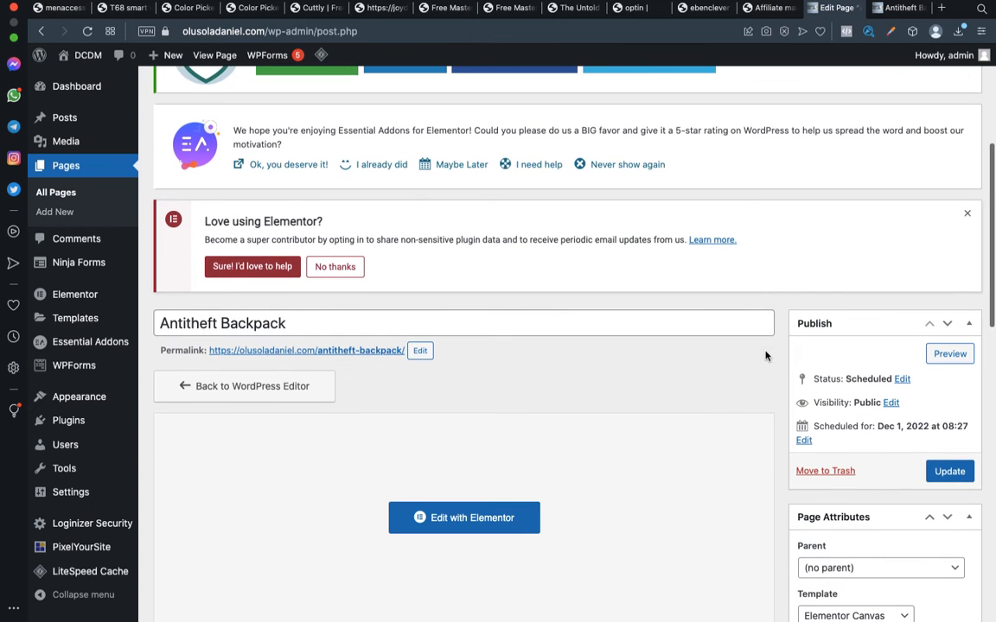
Set the month of the imported page's scheduled date to 08-Aug and save the page
click(804, 442)
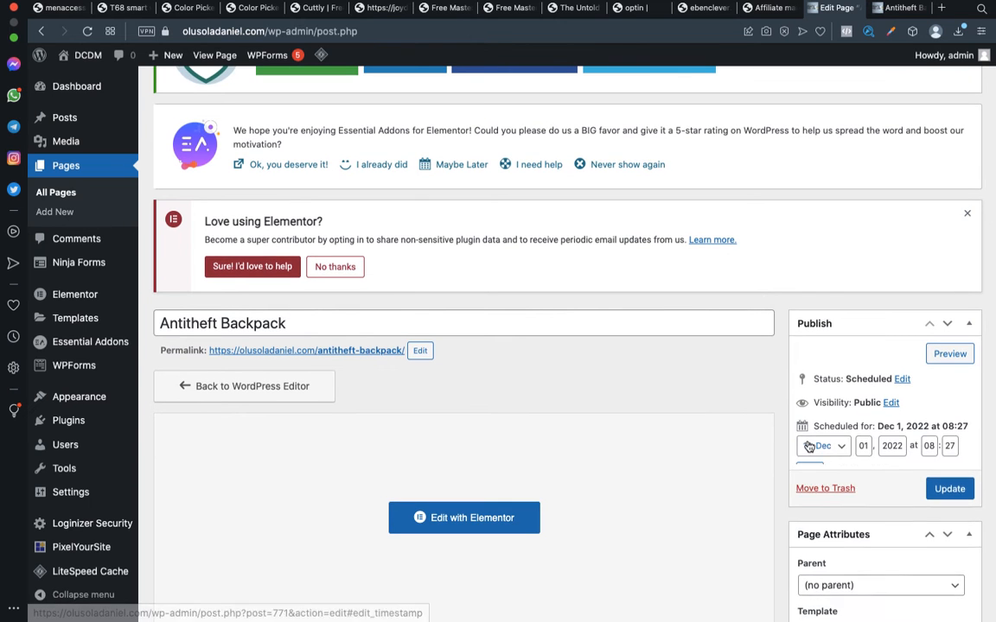
click(826, 451)
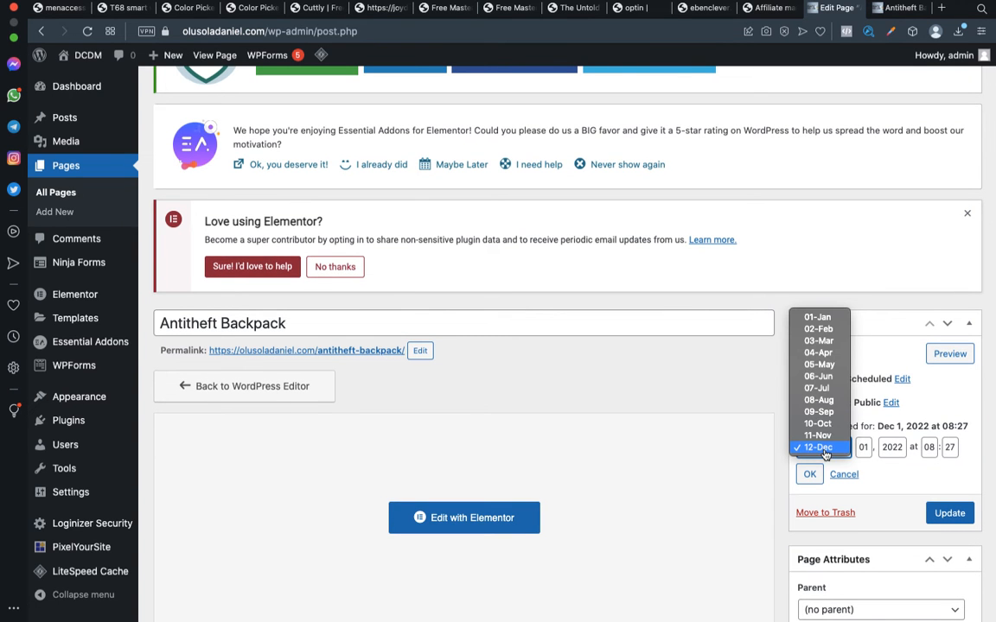
click(819, 402)
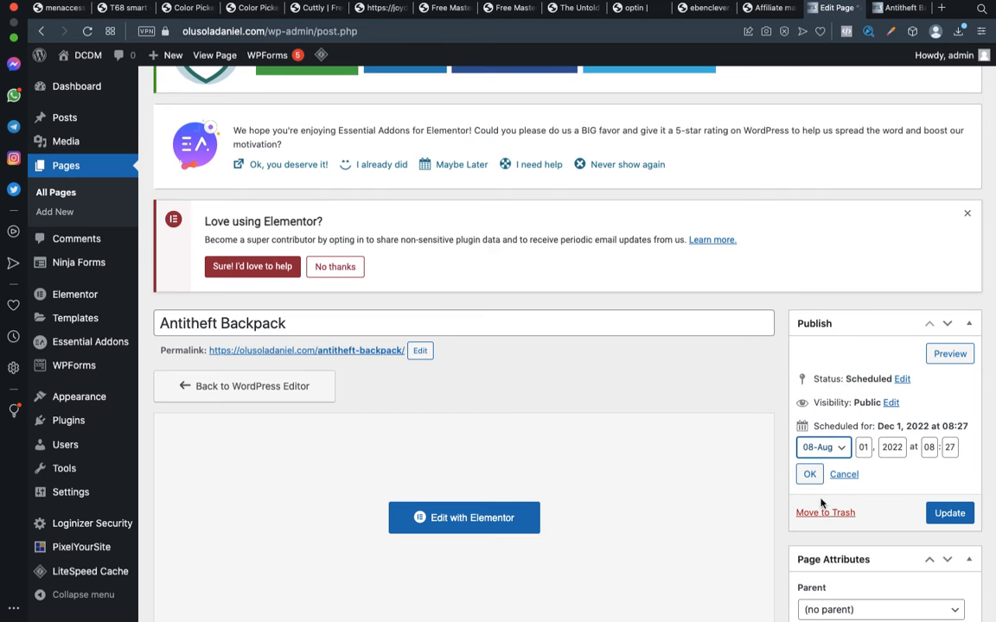
click(810, 475)
click(938, 464)
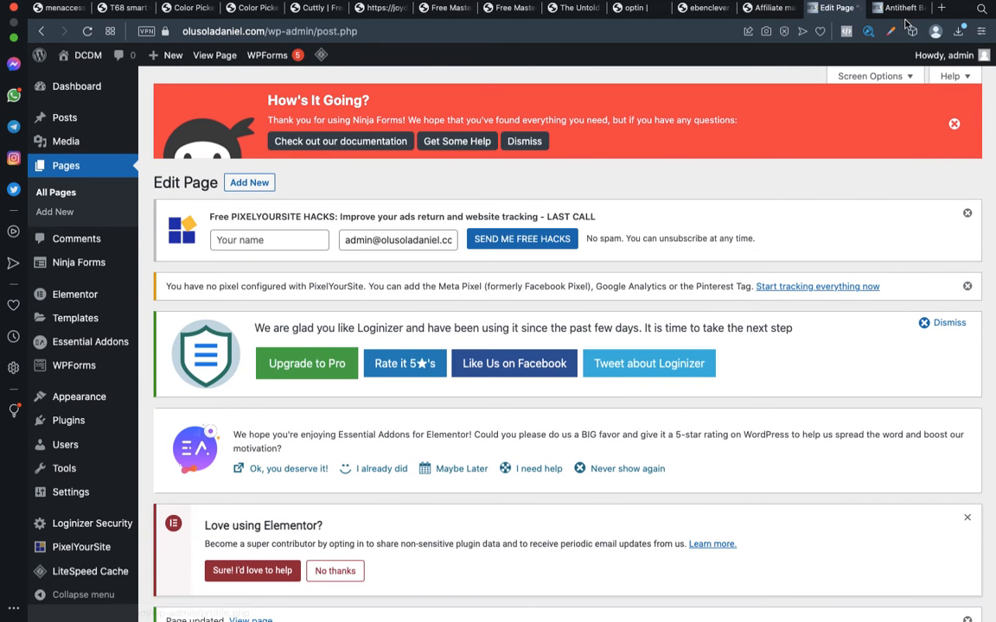
Check the full address of the imported page's open preview, and reload it to load the published page
click(901, 9)
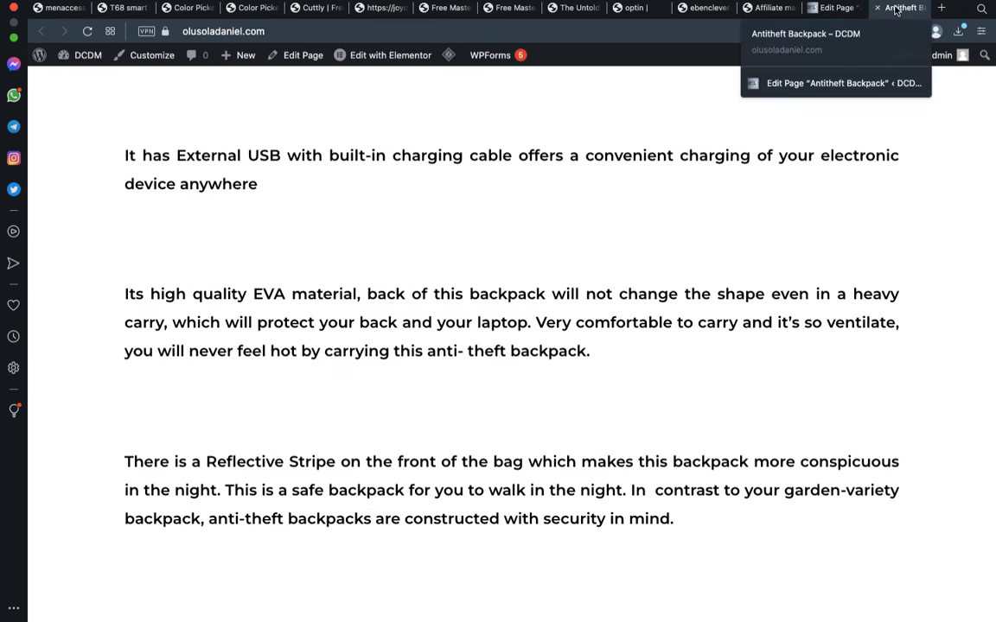
click(278, 31)
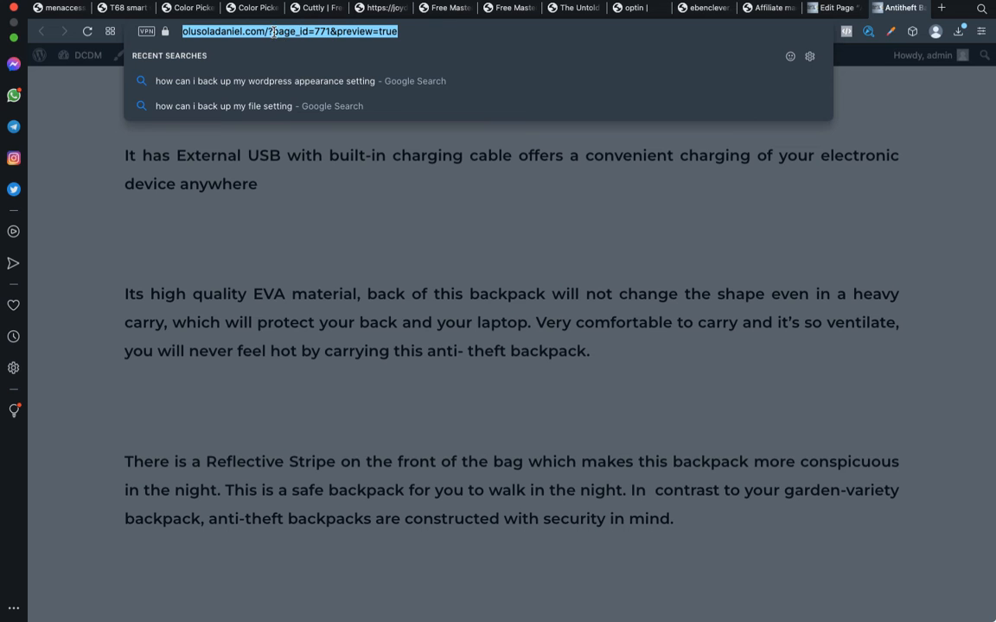
click(271, 31)
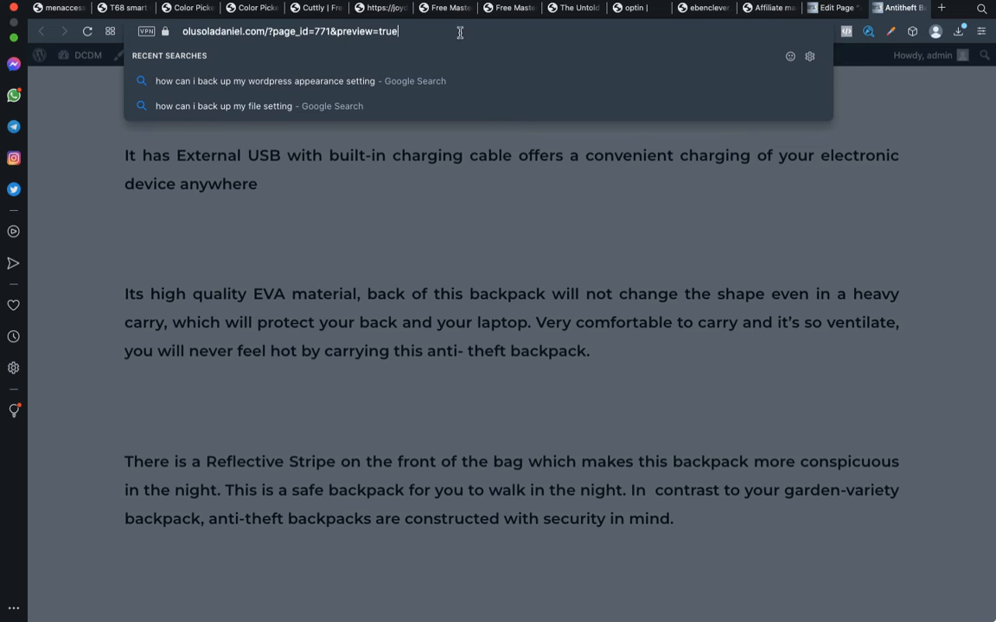
click(457, 280)
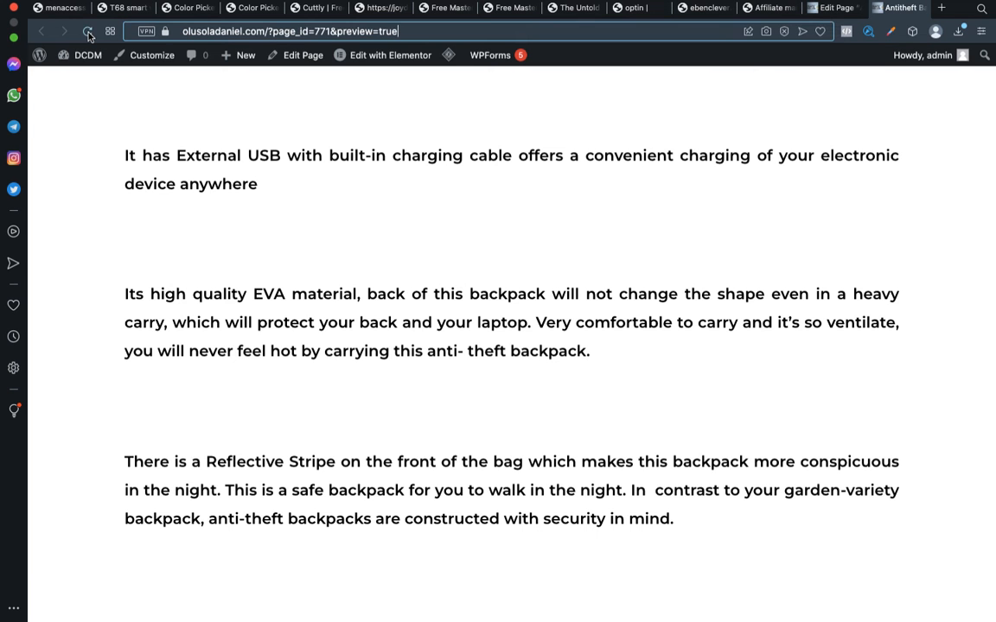
click(88, 33)
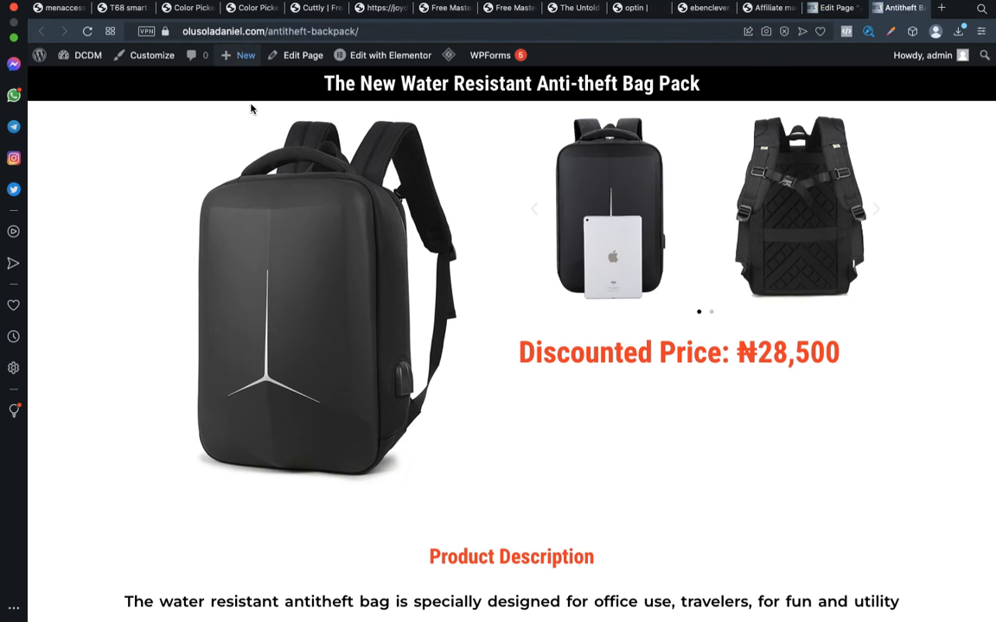
Switch to the store's browser and inspect the full address of the original page's preview
scroll(256, 140, left, 2)
scroll(271, 143, left, 3)
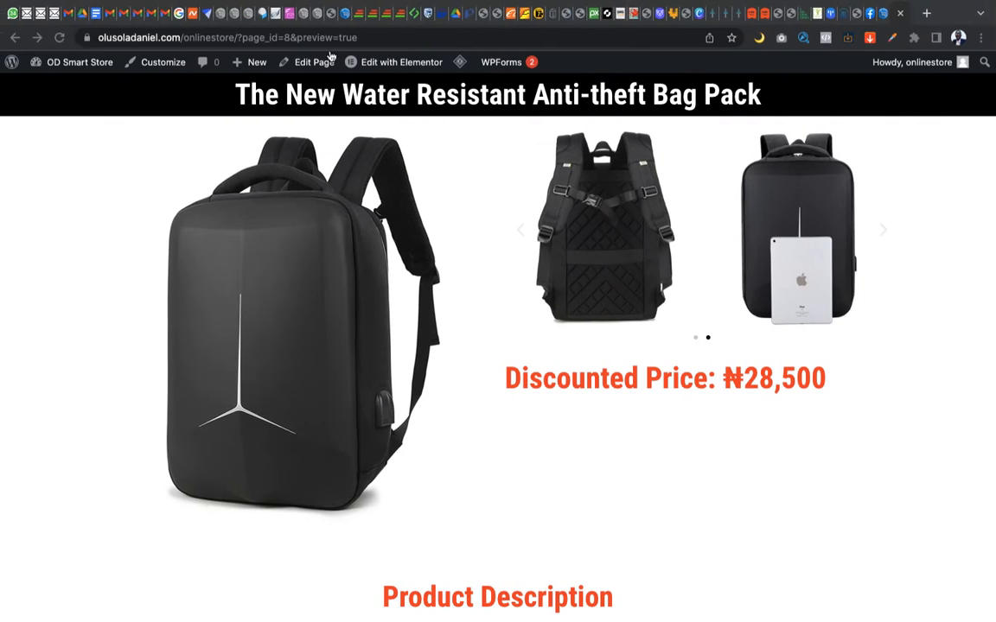
click(411, 38)
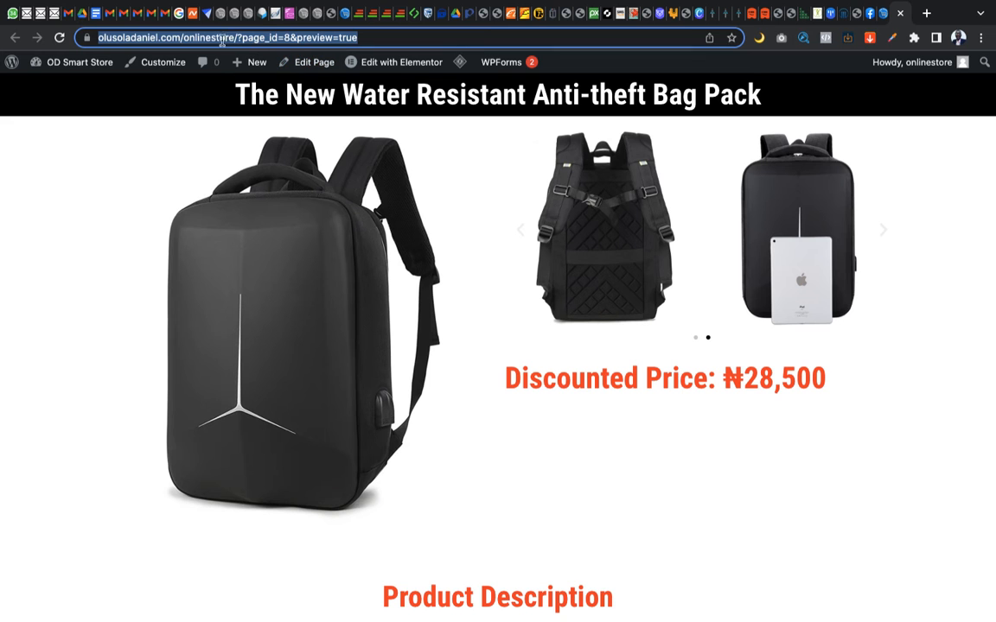
click(93, 233)
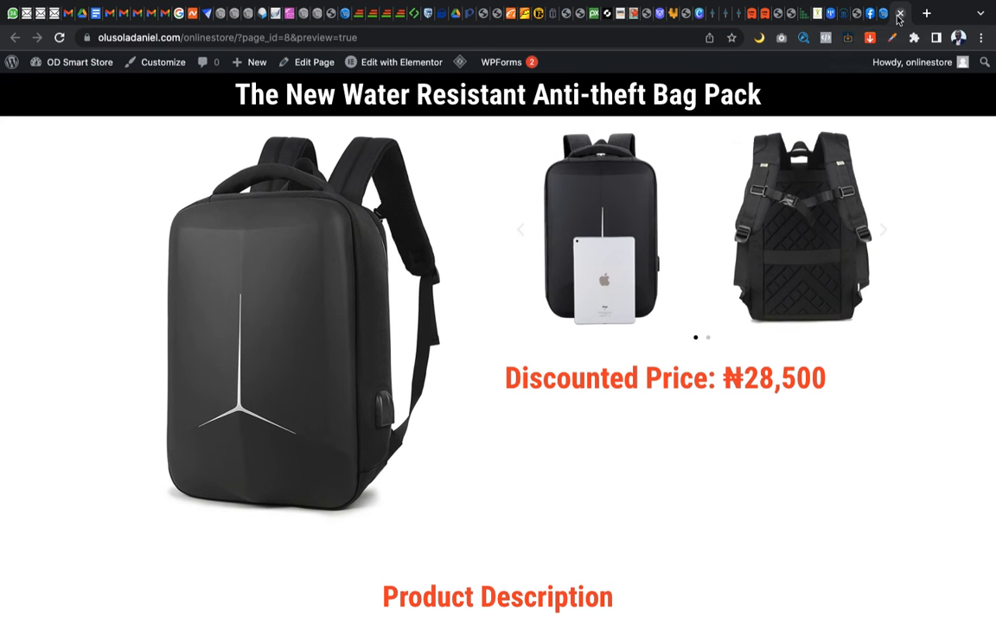
Return to the store's pages list and open its Antitheft Backpack page for editing
click(885, 15)
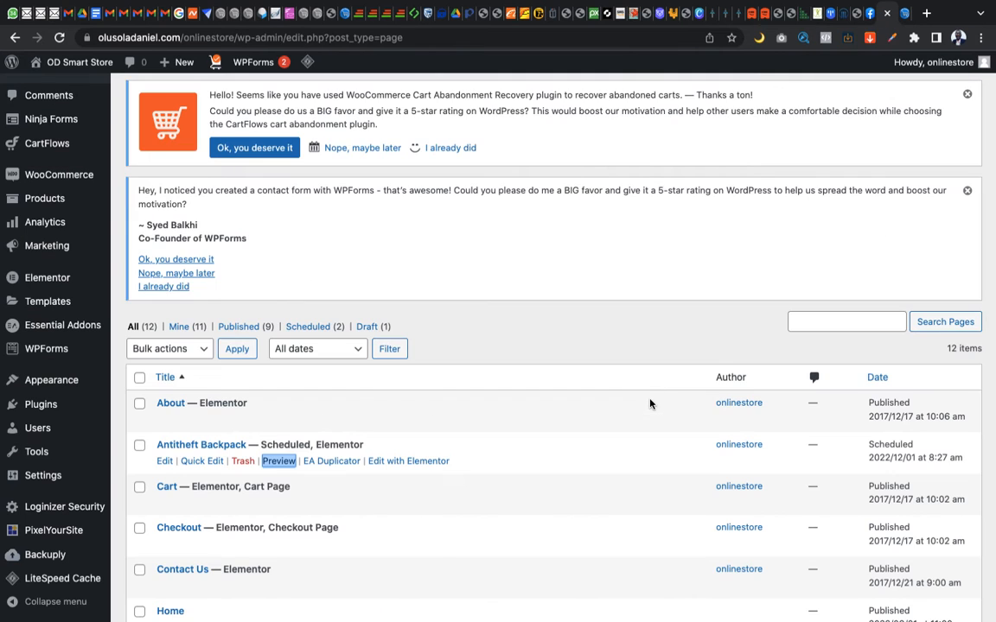
scroll(652, 395, down, 3)
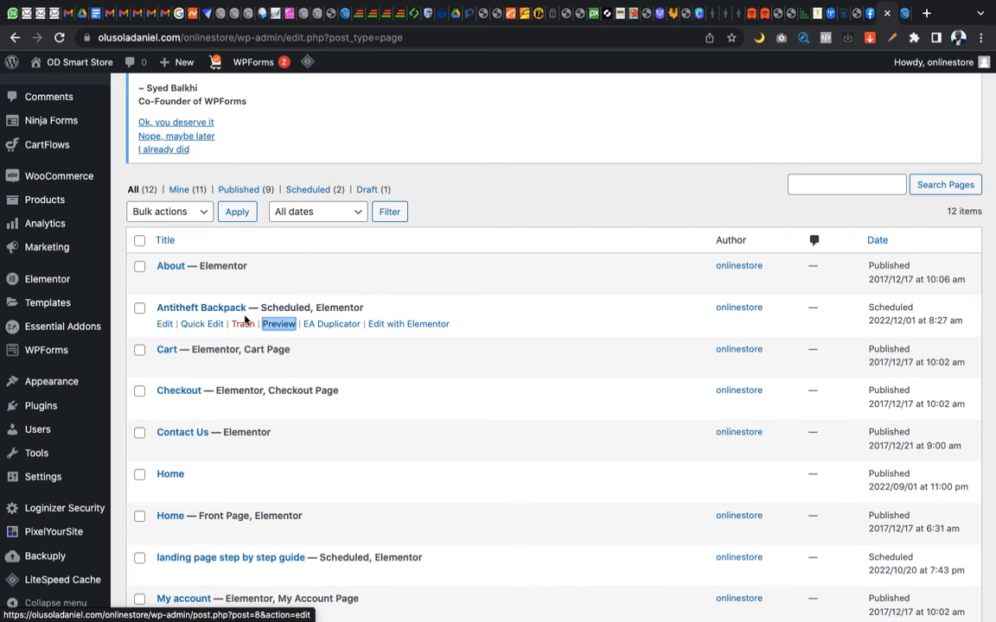
click(161, 325)
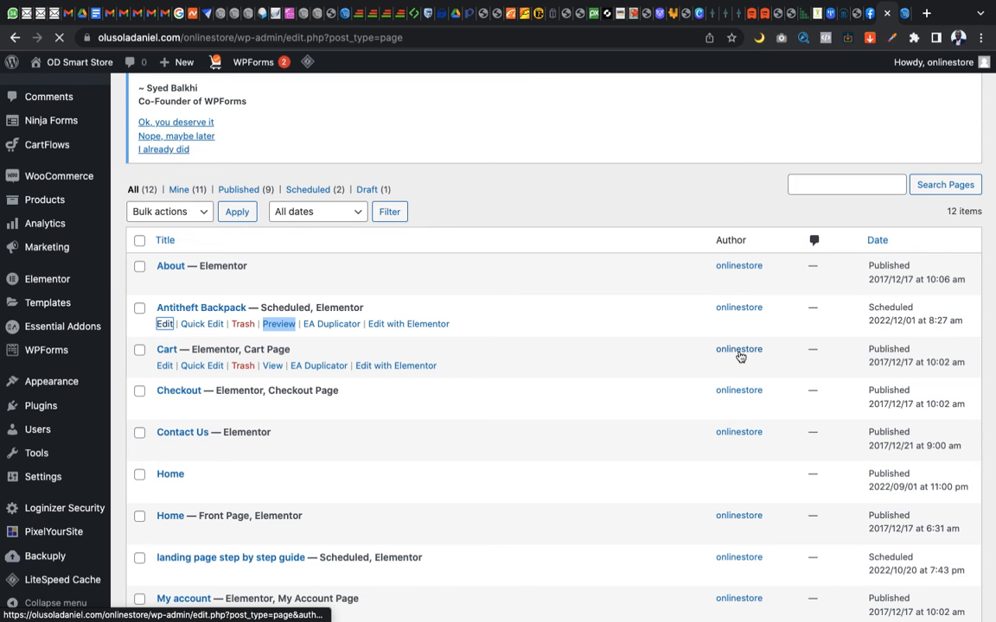
scroll(823, 362, down, 5)
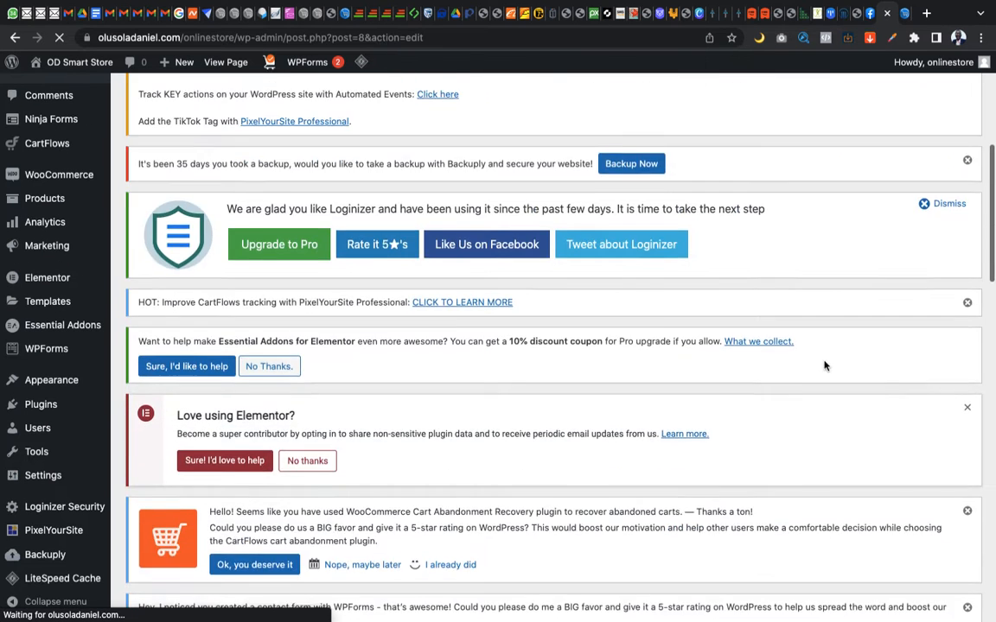
scroll(824, 366, down, 6)
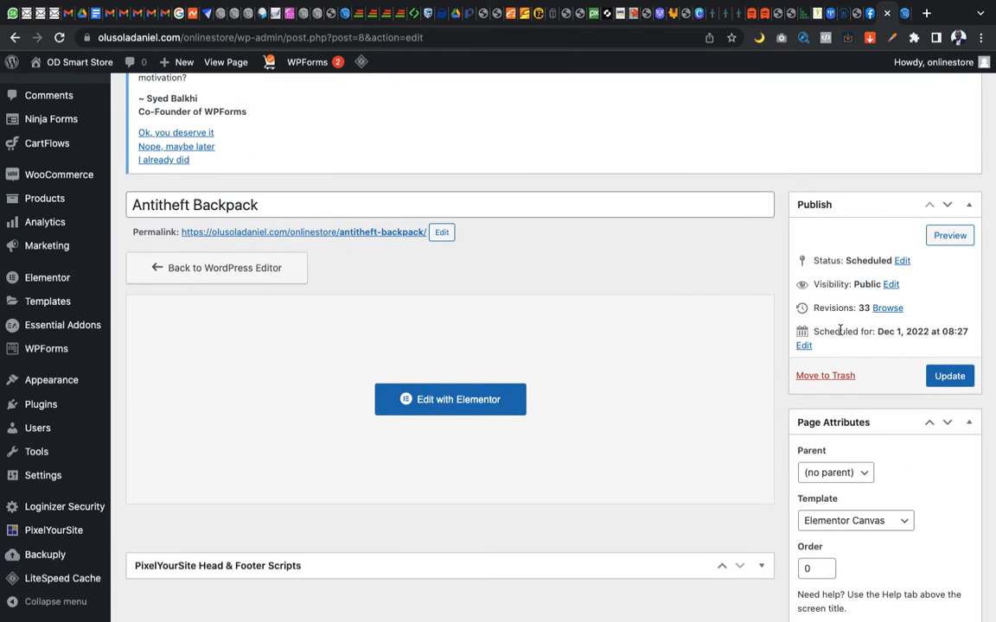
Set the month of the original page's scheduled date to 09-Sep and publish the page
click(804, 346)
click(822, 355)
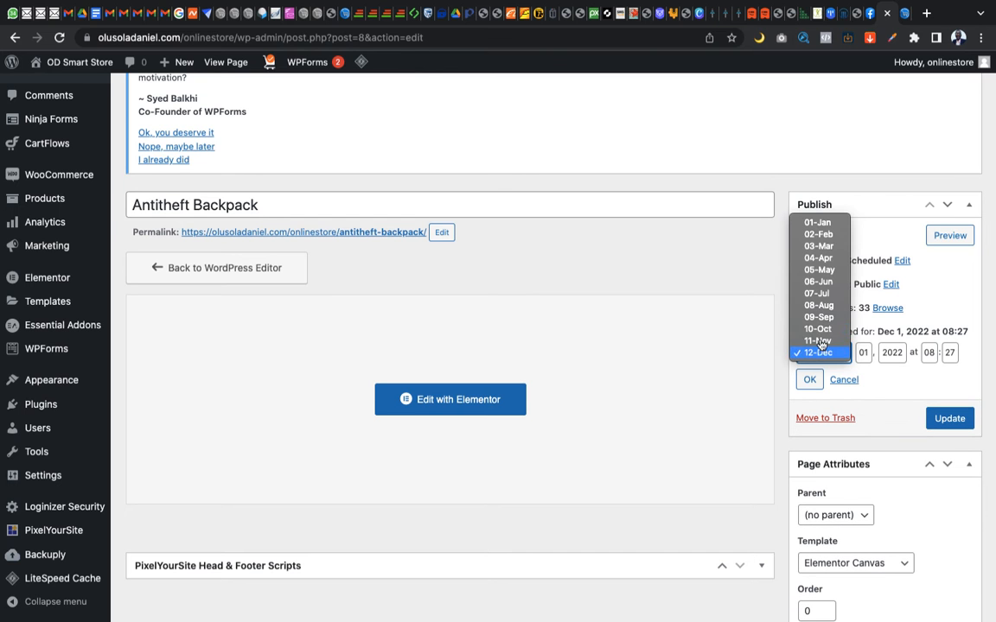
click(822, 317)
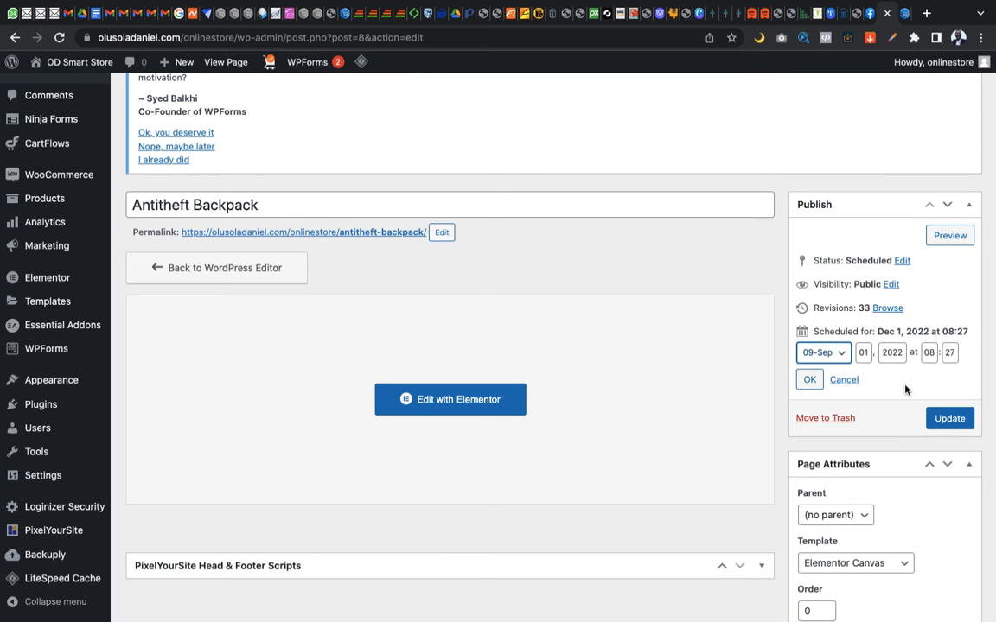
click(811, 380)
click(948, 366)
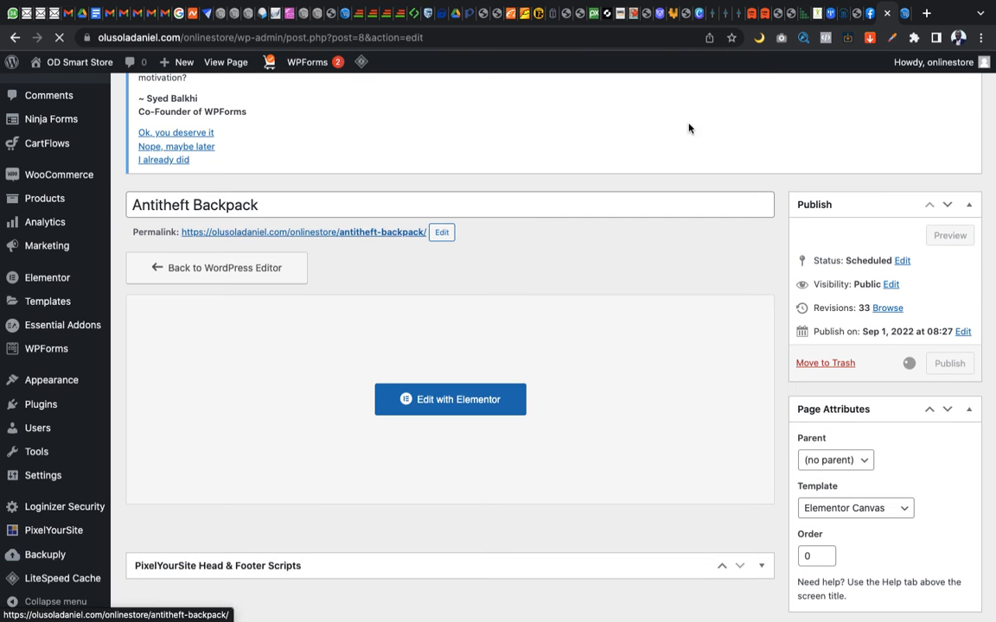
Reload the store's original page preview, and compare its address and content with the imported copy in the other browser
click(906, 17)
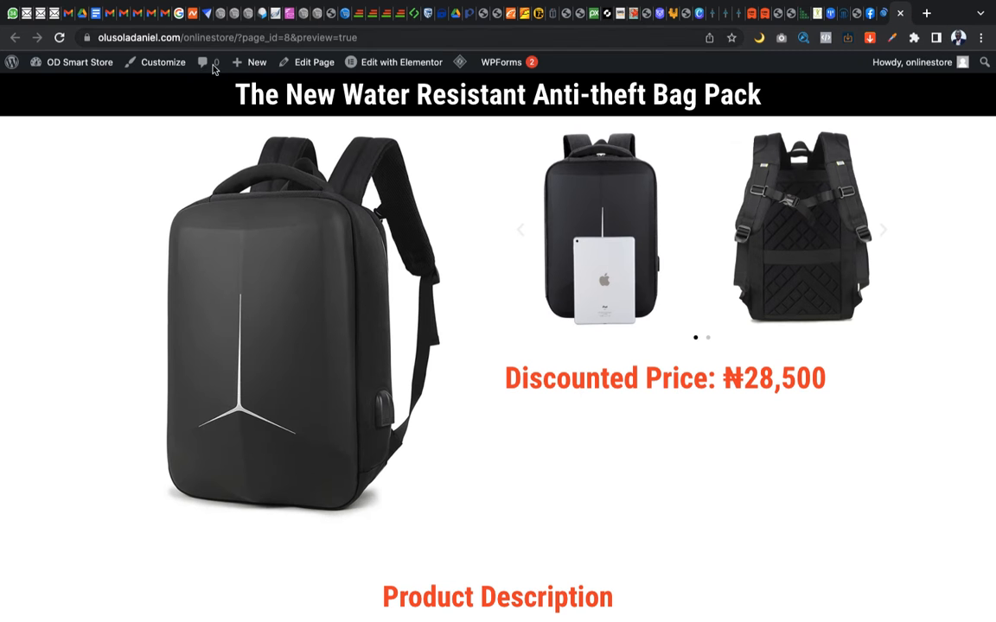
key(super+r)
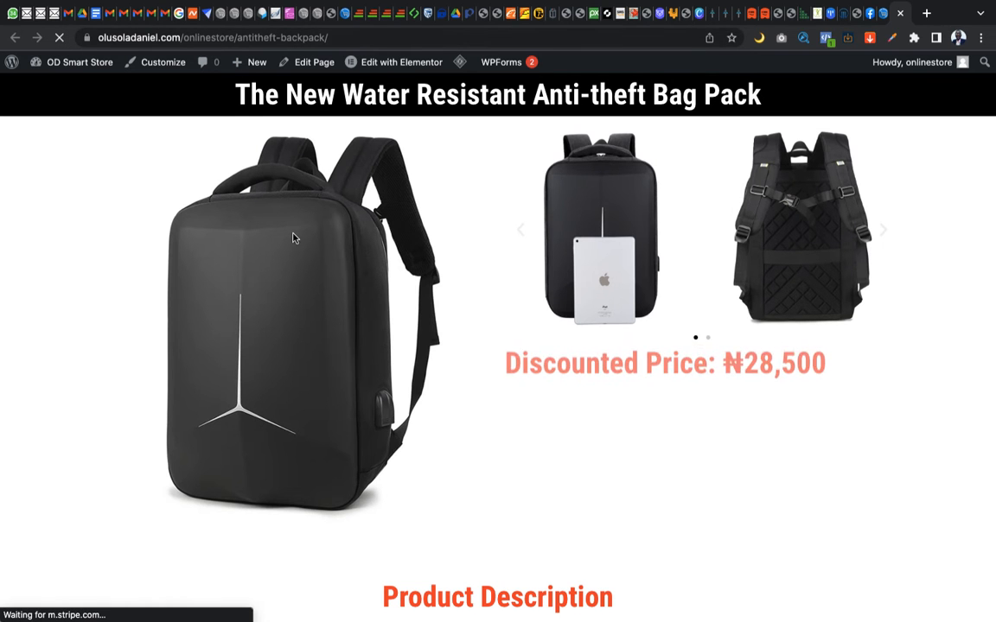
key(ctrl+Right)
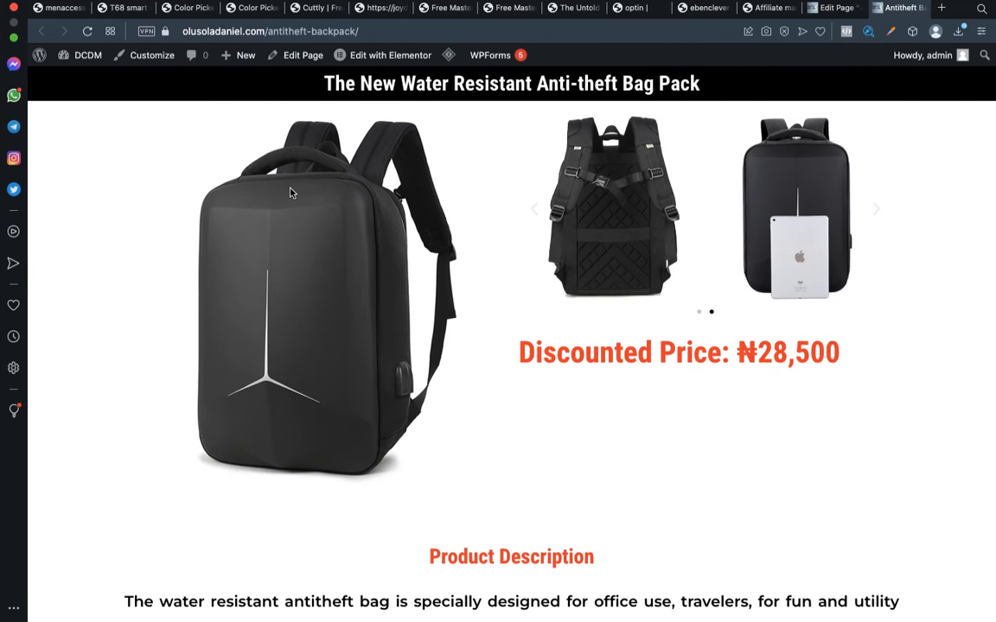
key(ctrl+Left)
key(ctrl+Right)
key(ctrl+Left)
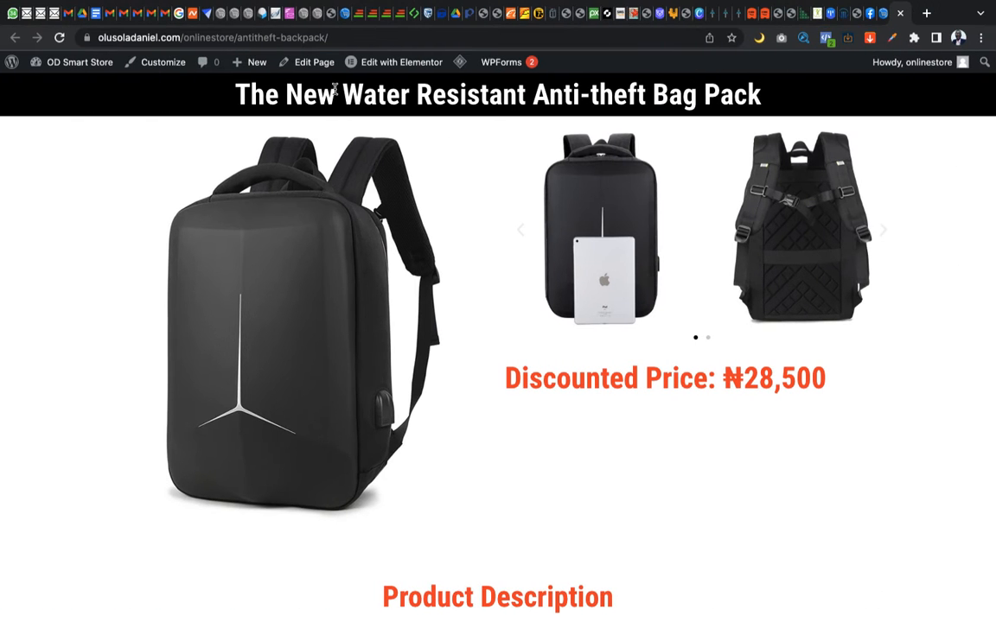
key(ctrl+Right)
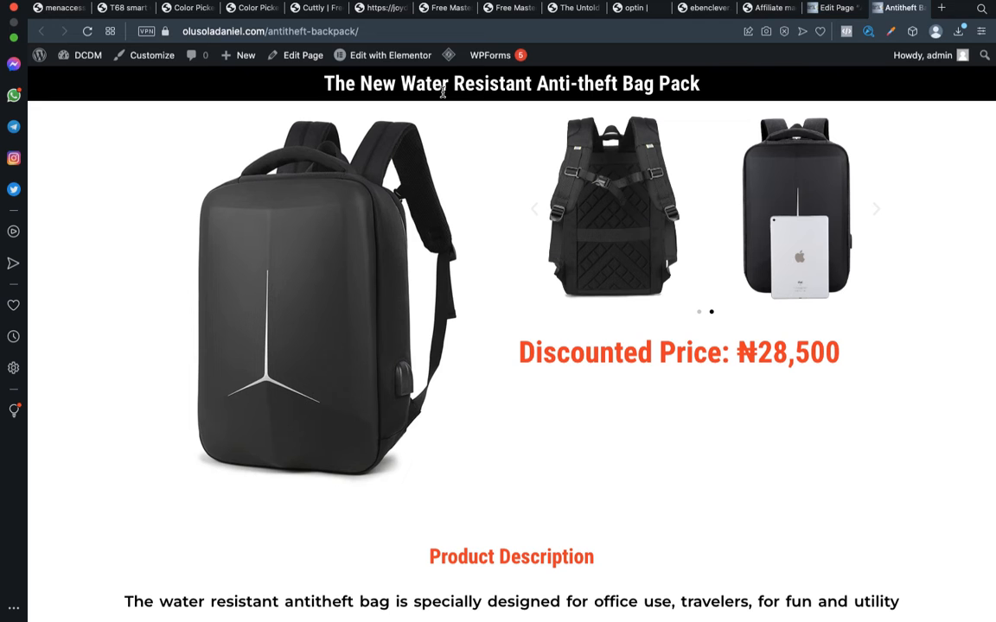
mouse_move(386, 57)
scroll(521, 359, down, 20)
scroll(524, 364, down, 5)
scroll(522, 360, up, 10)
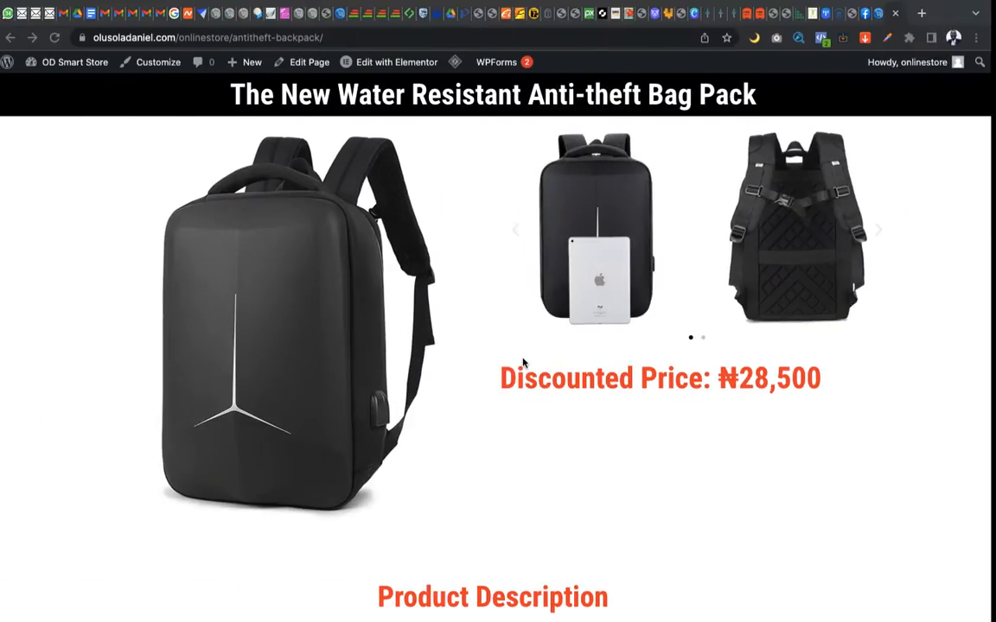
Close the original page's preview in the store's browser, and open the store's Export tool to view its content types
click(900, 15)
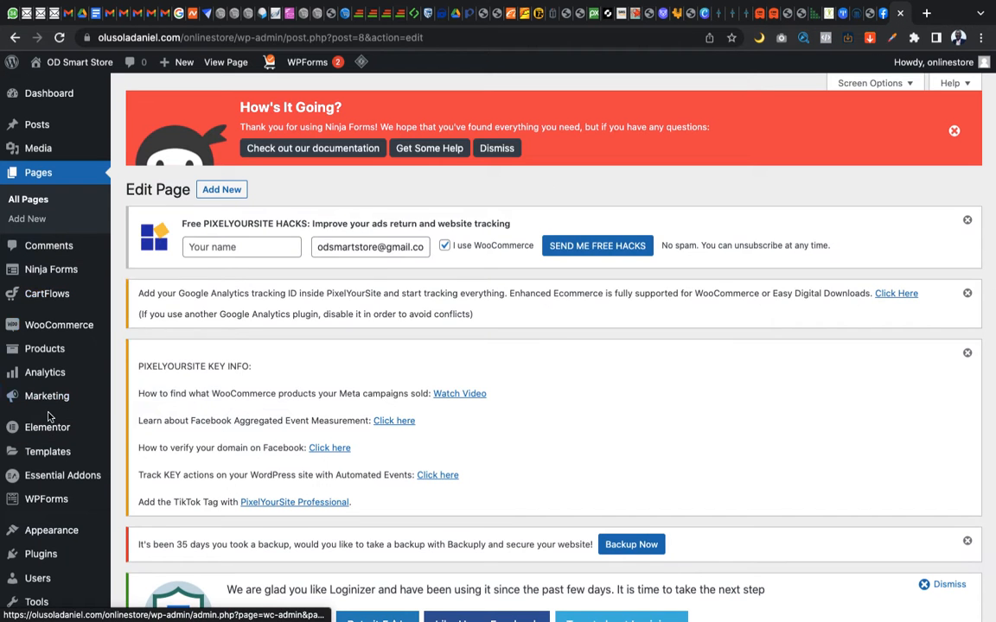
scroll(44, 428, down, 5)
mouse_move(33, 456)
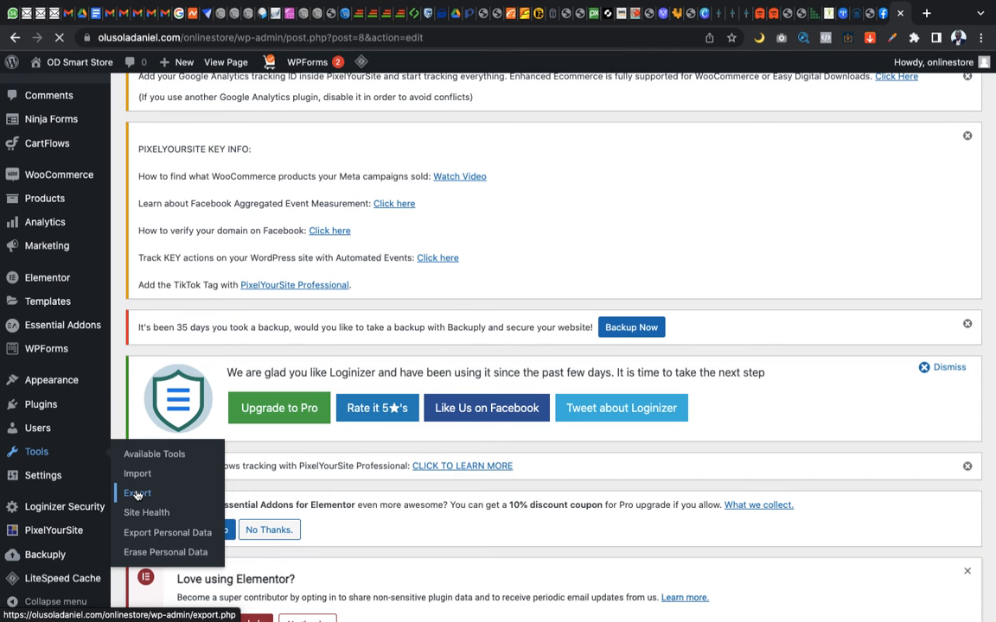
scroll(255, 454, down, 5)
scroll(254, 455, down, 10)
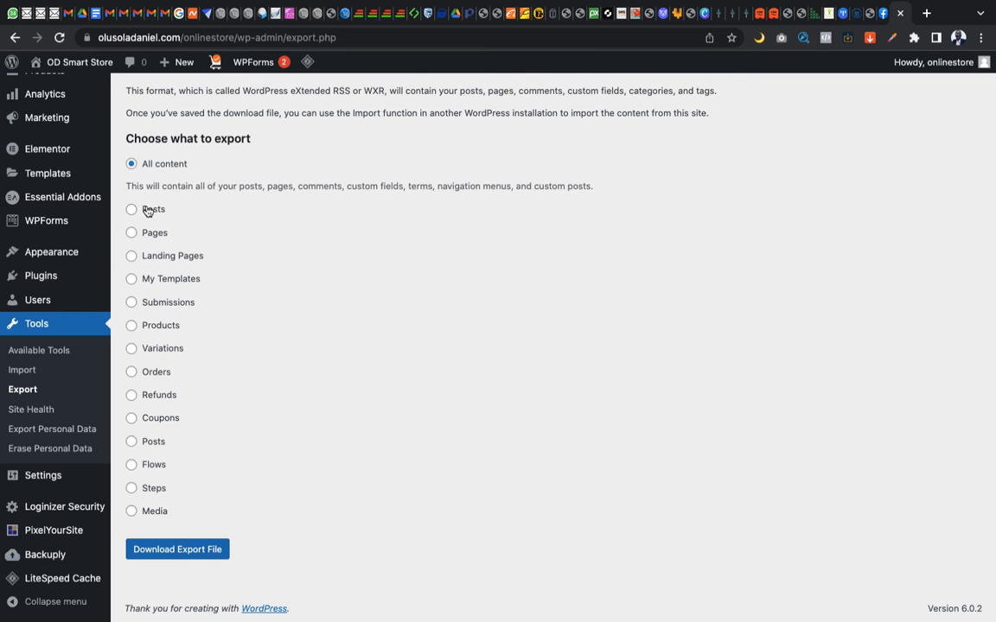
Review the content types offered for export in the store's Export tool, from All content down to Media
scroll(76, 166, up, 6)
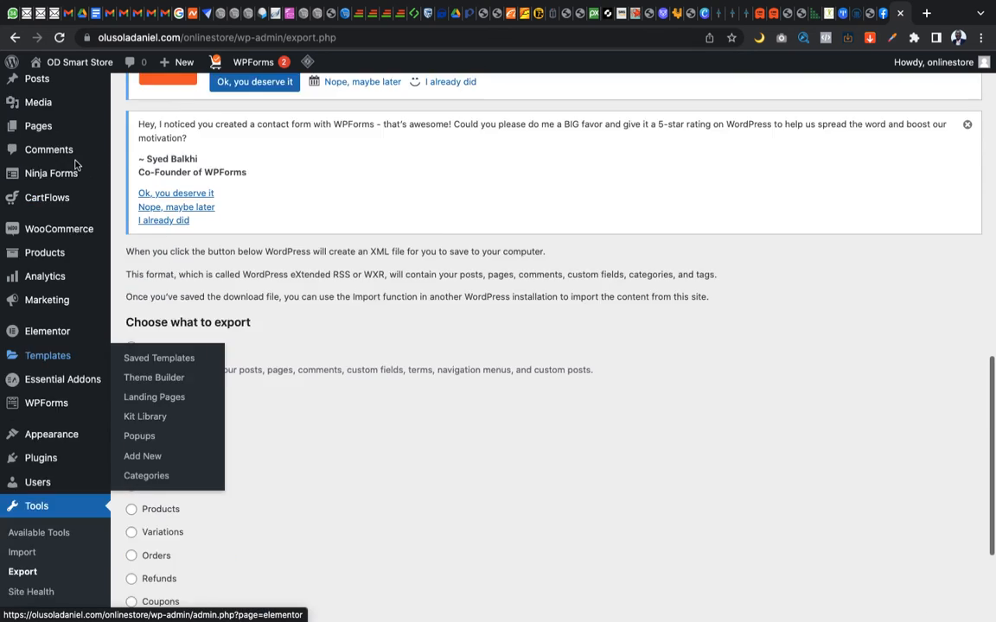
scroll(76, 166, down, 4)
scroll(76, 166, down, 2)
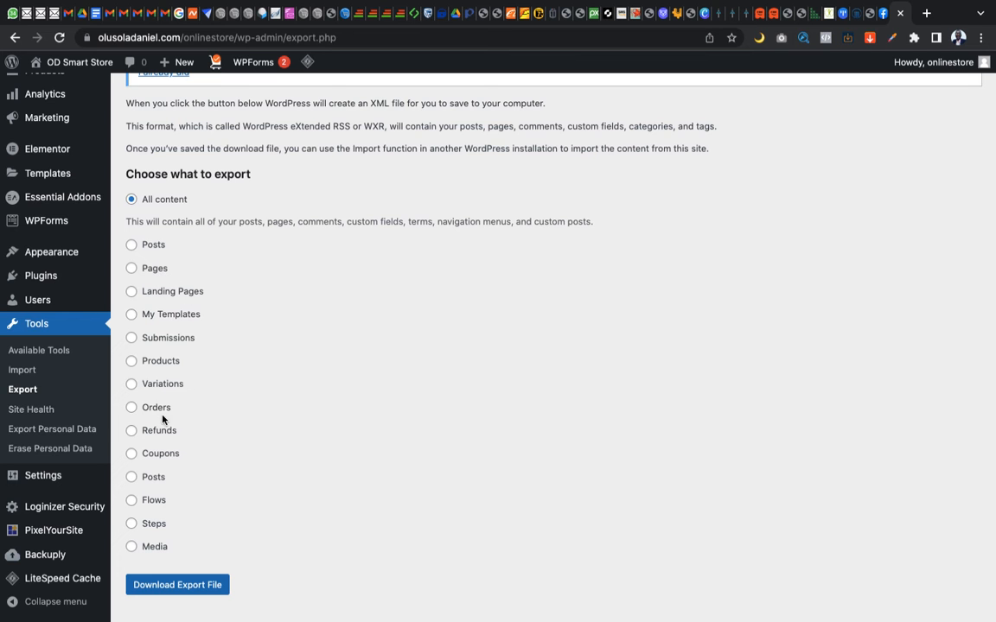
scroll(163, 427, down, 1)
scroll(163, 423, up, 3)
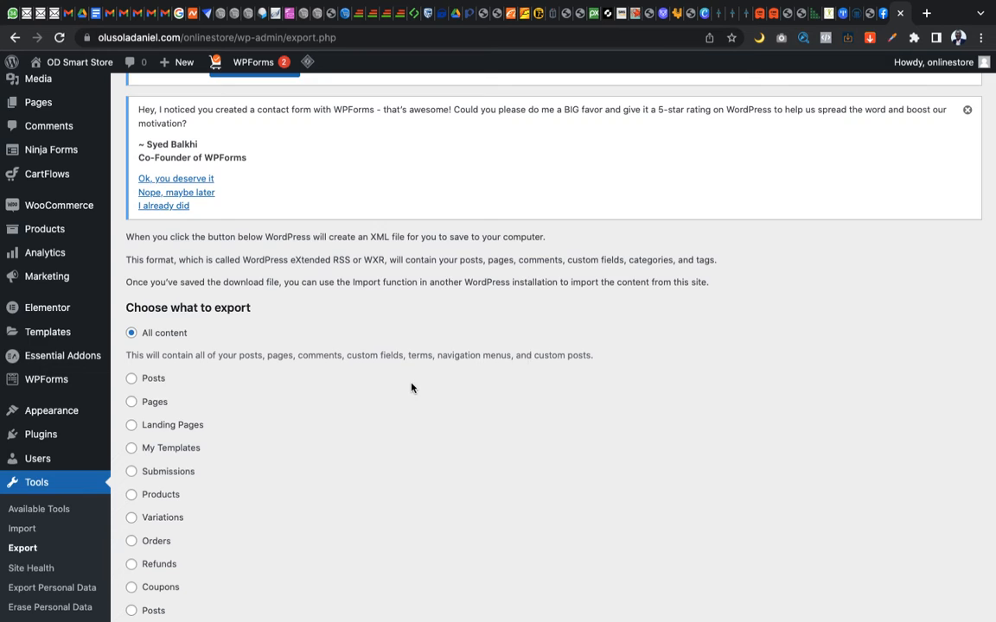
scroll(411, 388, down, 3)
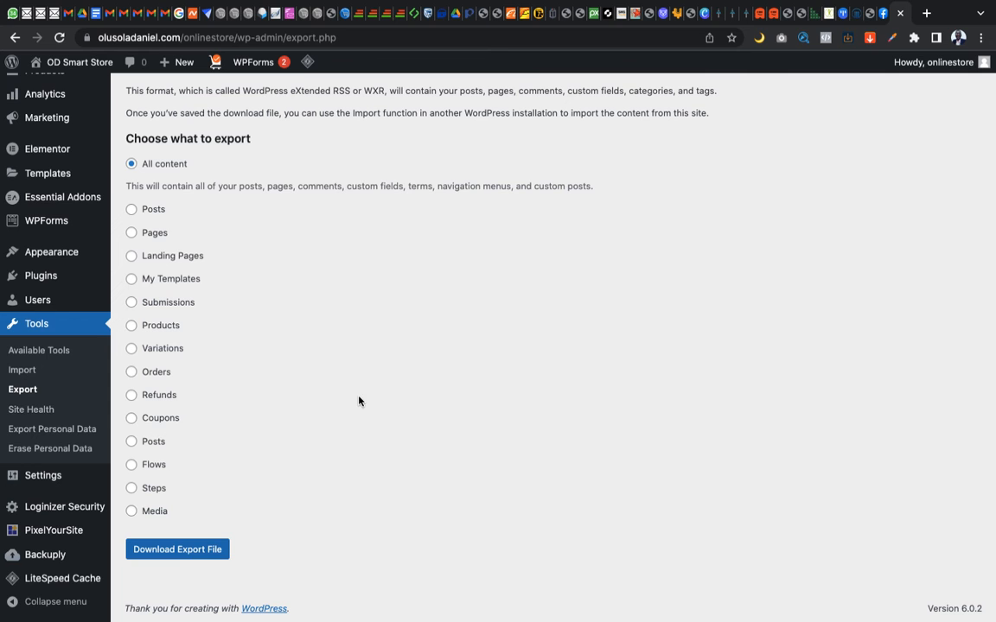
Switch to the other browser, close the imported page's preview, and run the WordPress importer from that site's Import tool
key(ctrl+Right)
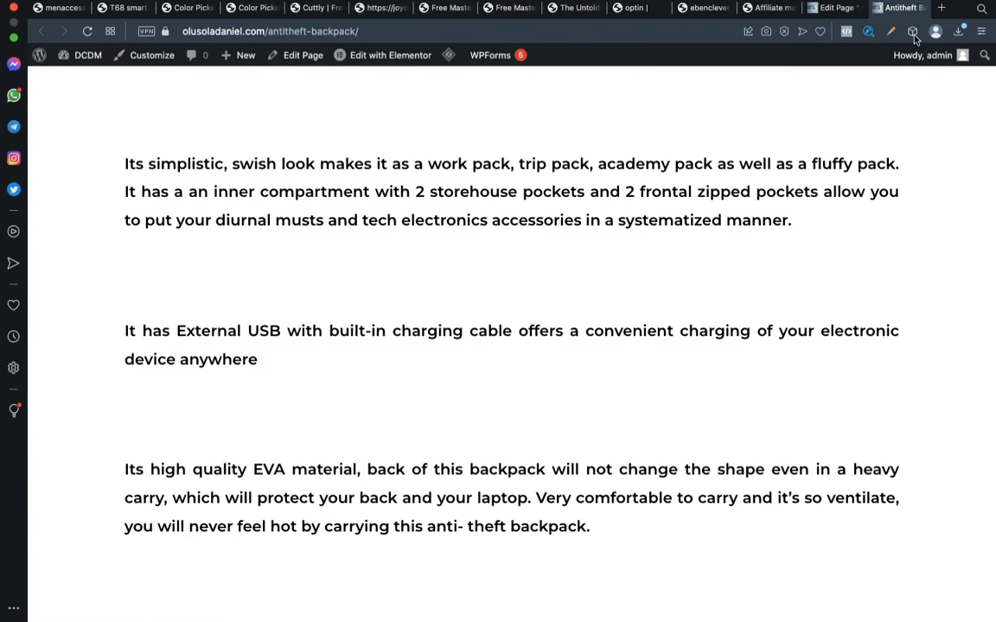
click(876, 8)
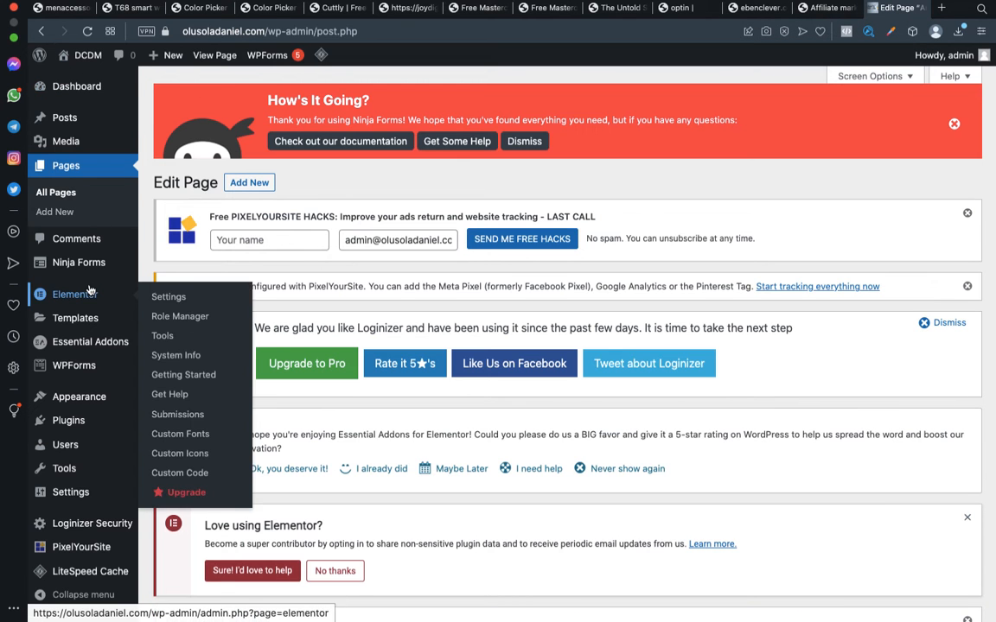
scroll(74, 294, down, 3)
mouse_move(65, 471)
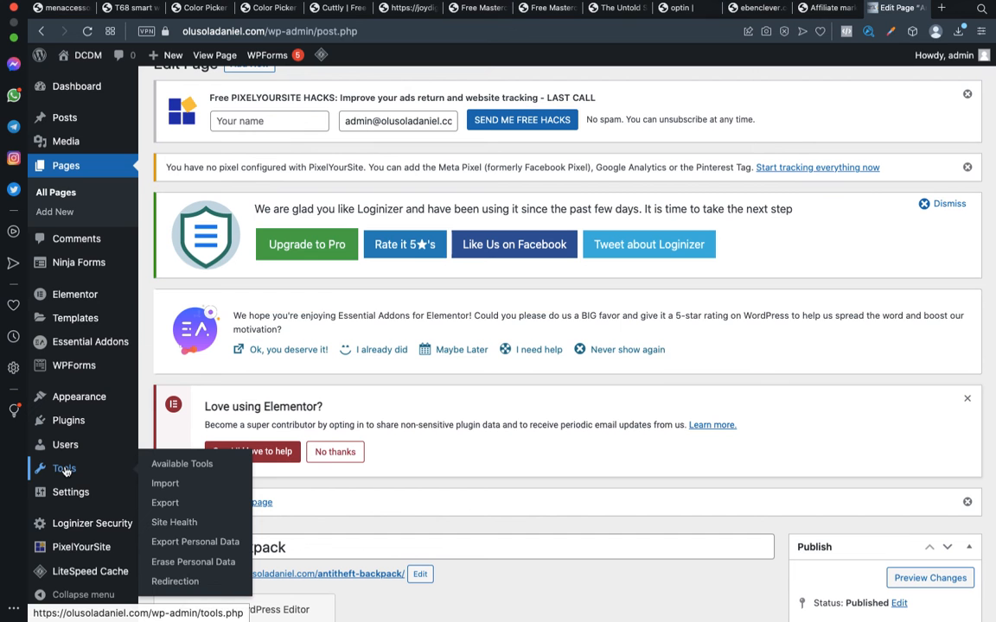
click(165, 484)
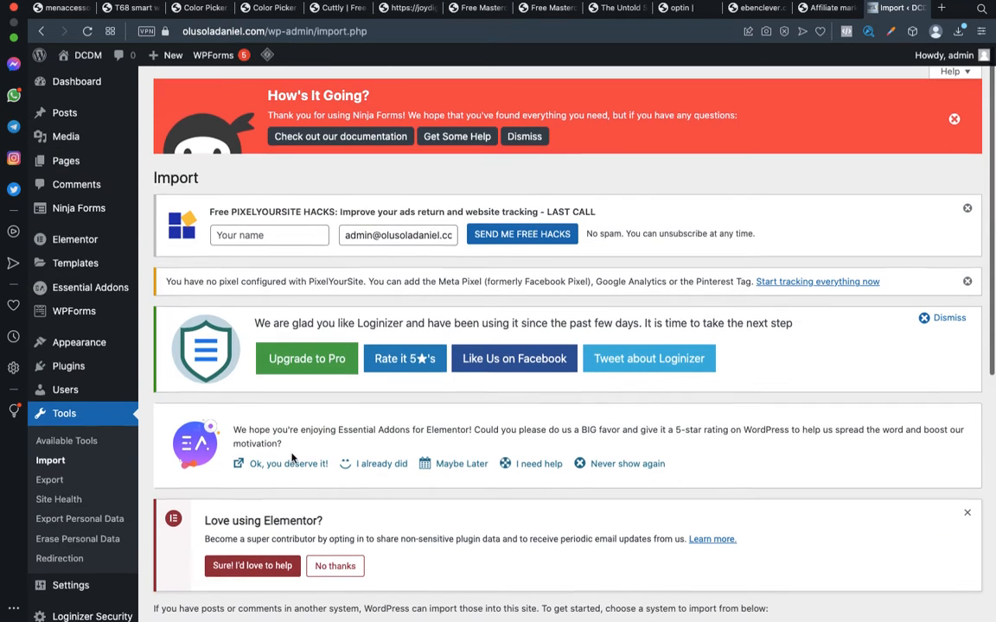
scroll(216, 493, down, 5)
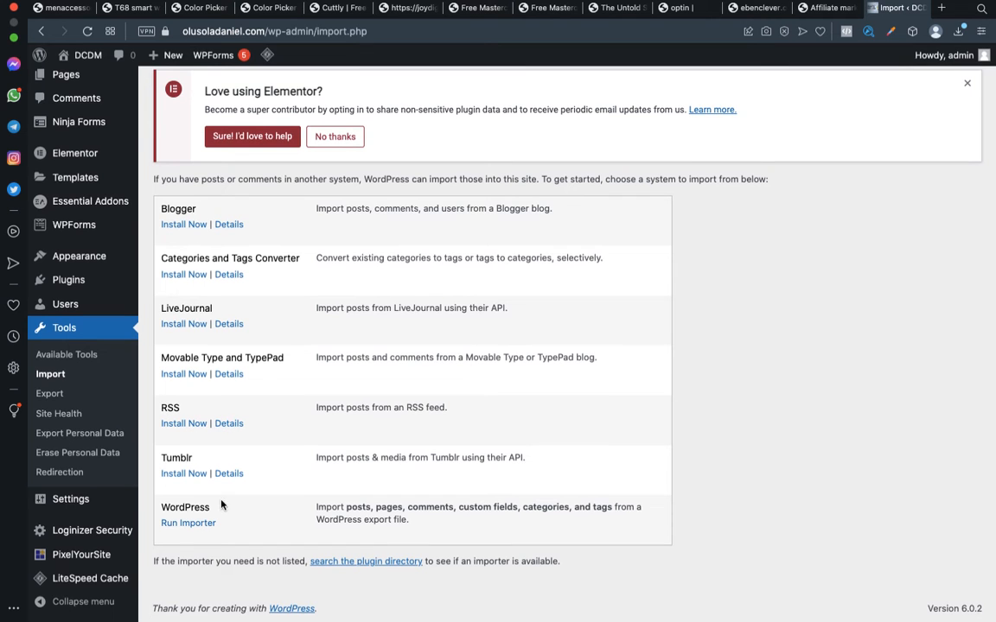
click(186, 528)
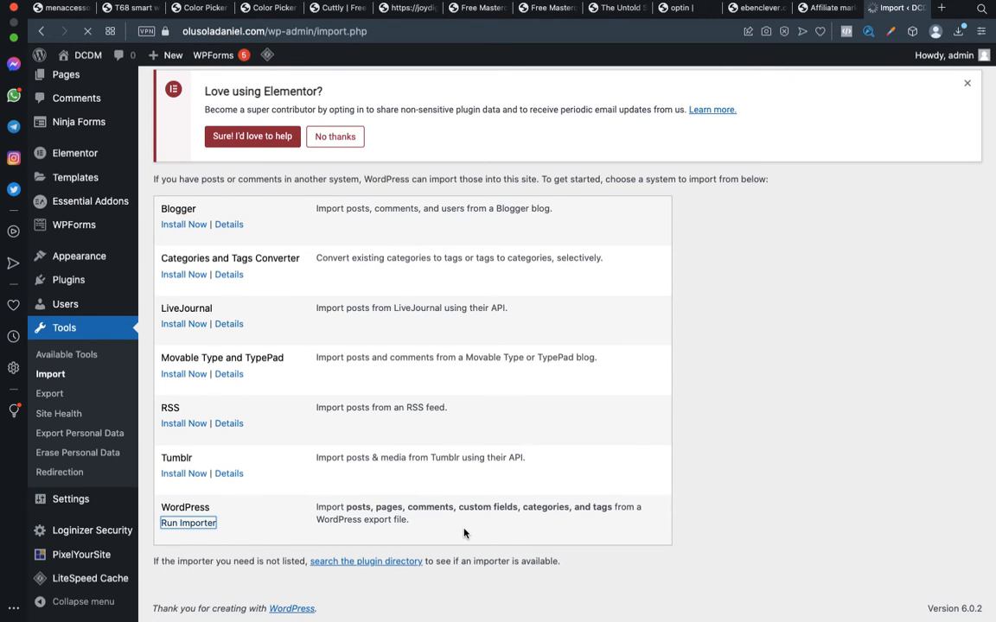
scroll(464, 534, down, 5)
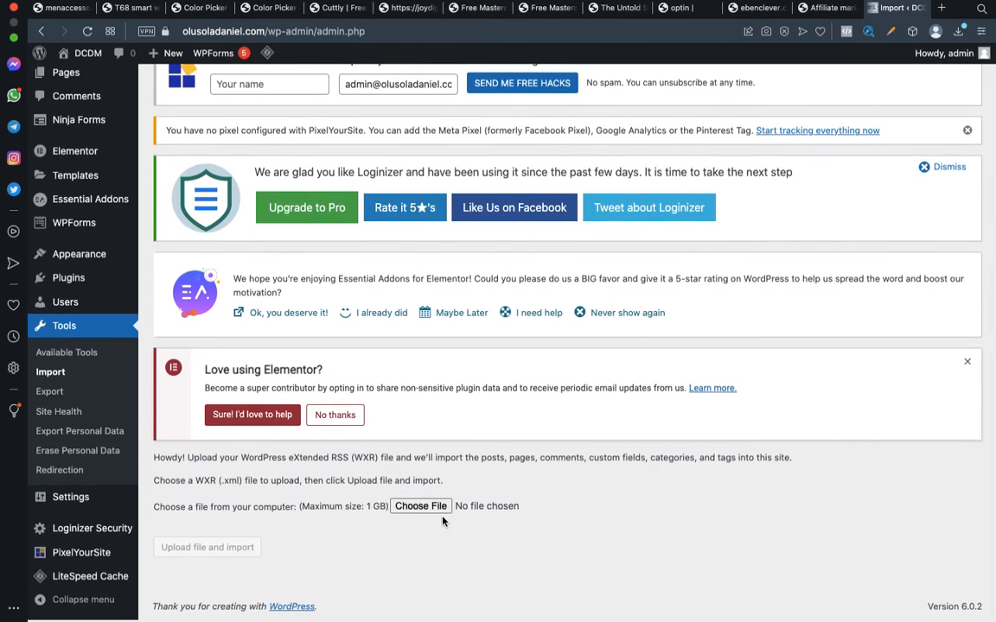
Look in the Downloads folder for the WordPress export file to import, and dismiss the file chooser without picking a file
click(421, 508)
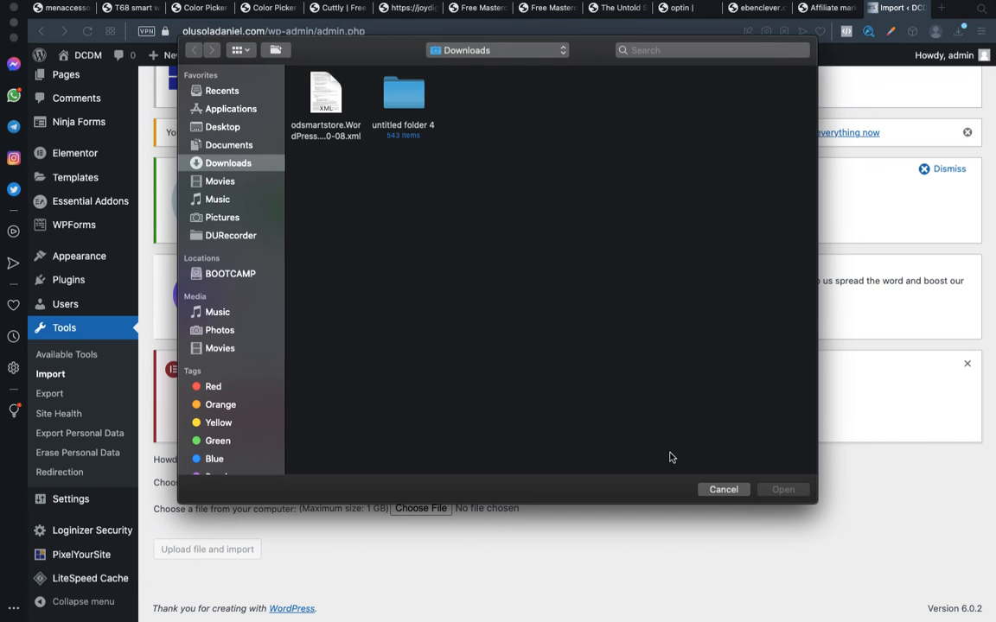
click(719, 490)
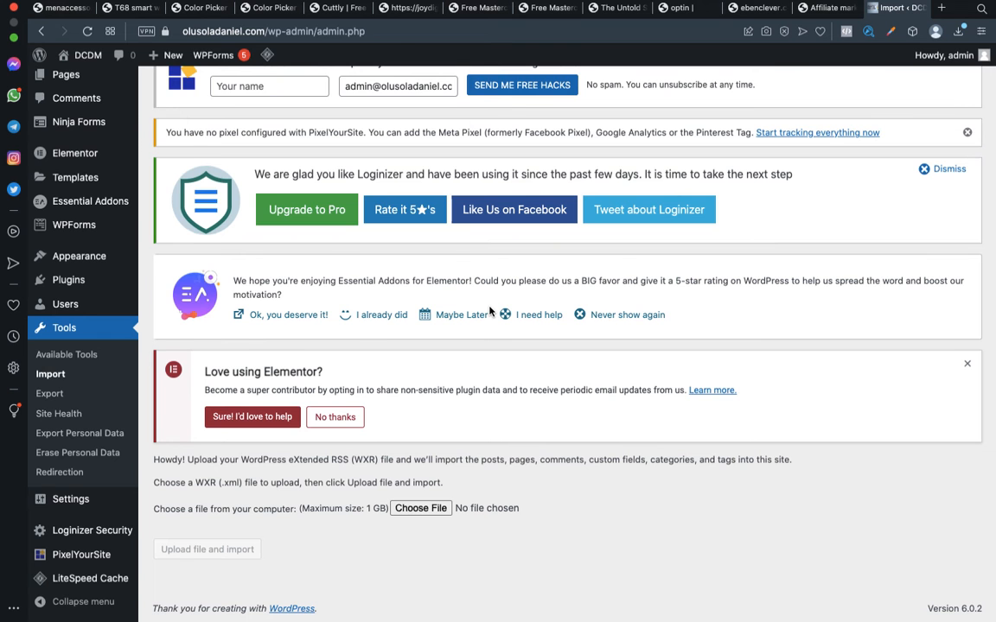
scroll(489, 311, up, 3)
scroll(489, 311, down, 3)
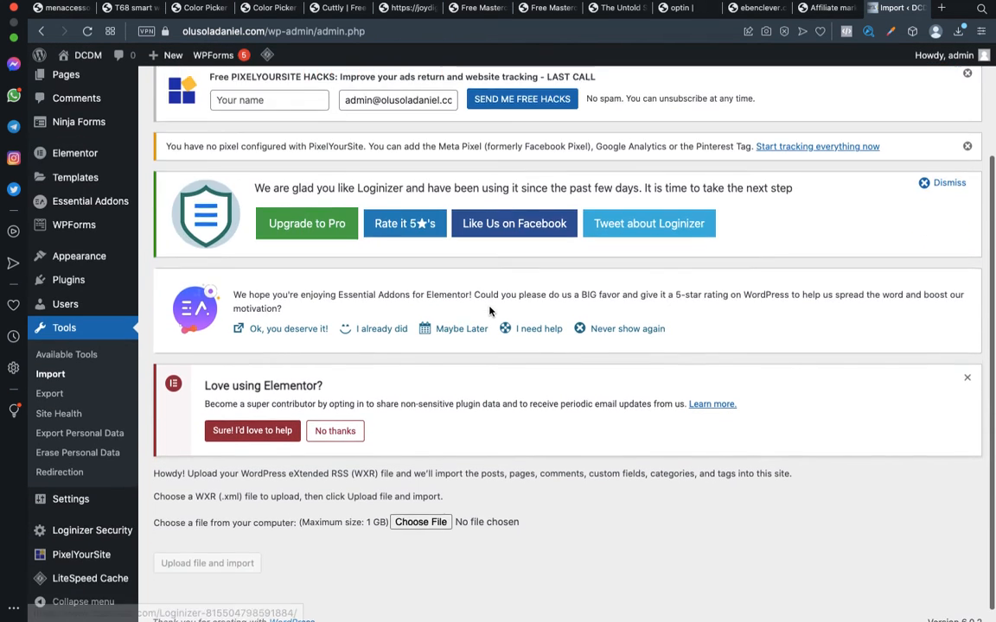
scroll(490, 311, up, 3)
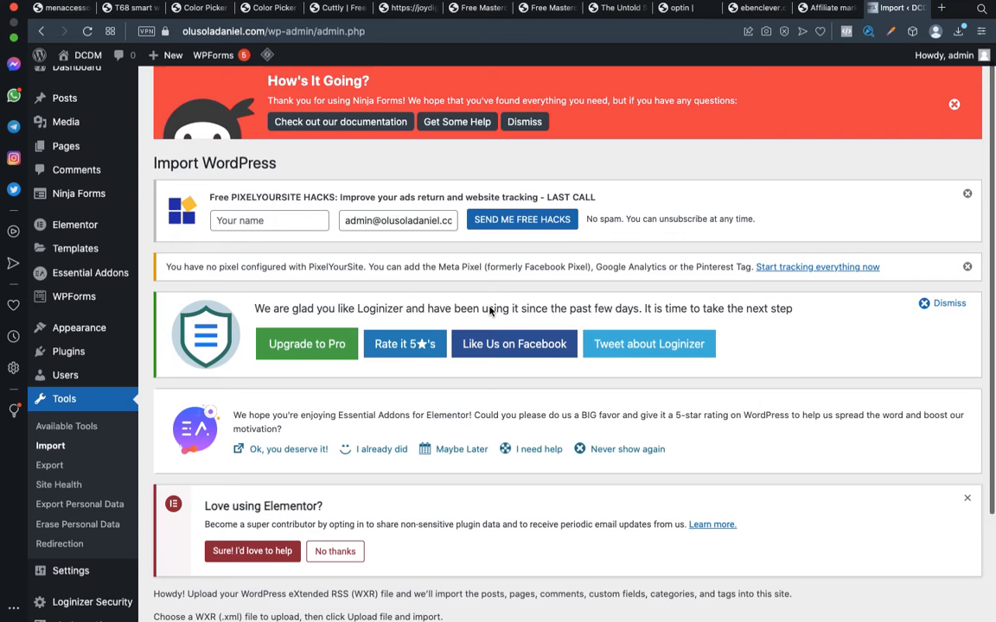
scroll(489, 312, down, 1)
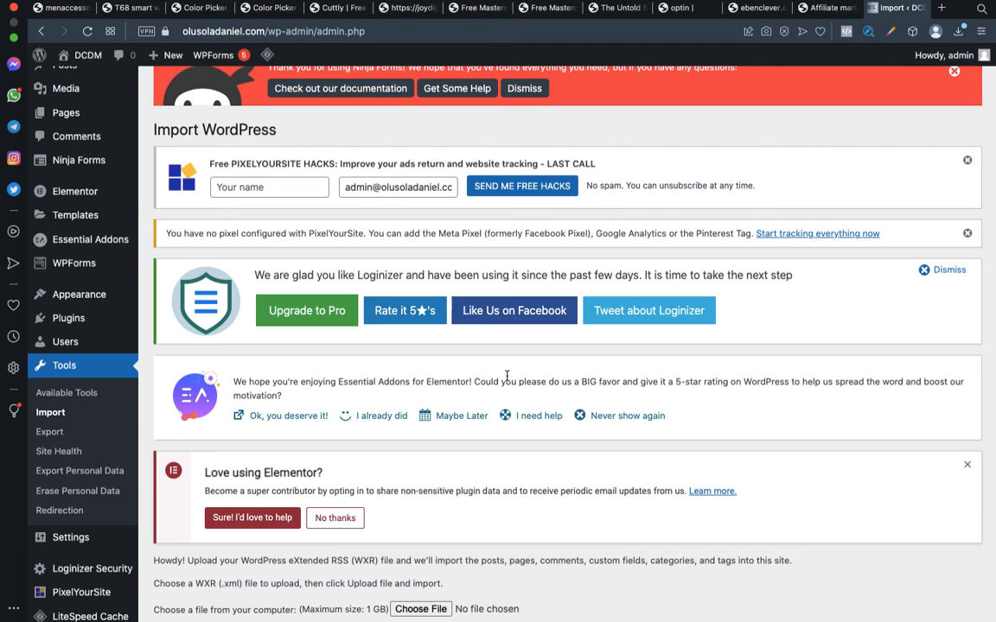
Return to the store's Export page, and switch to the presentation's slide on exporting and importing WordPress website content
key(ctrl+Left)
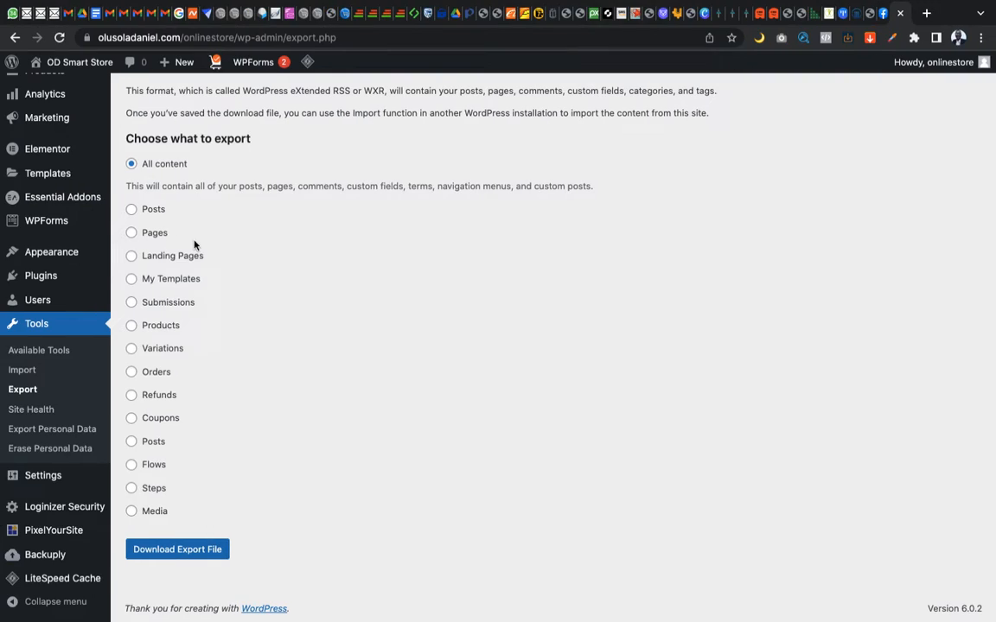
key(ctrl+Left)
key(Right)
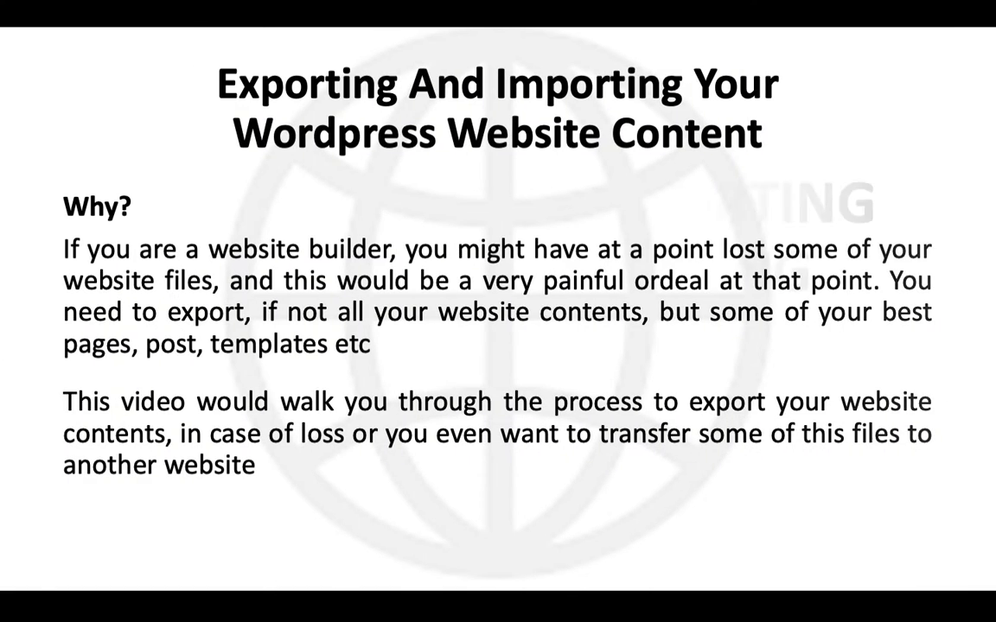
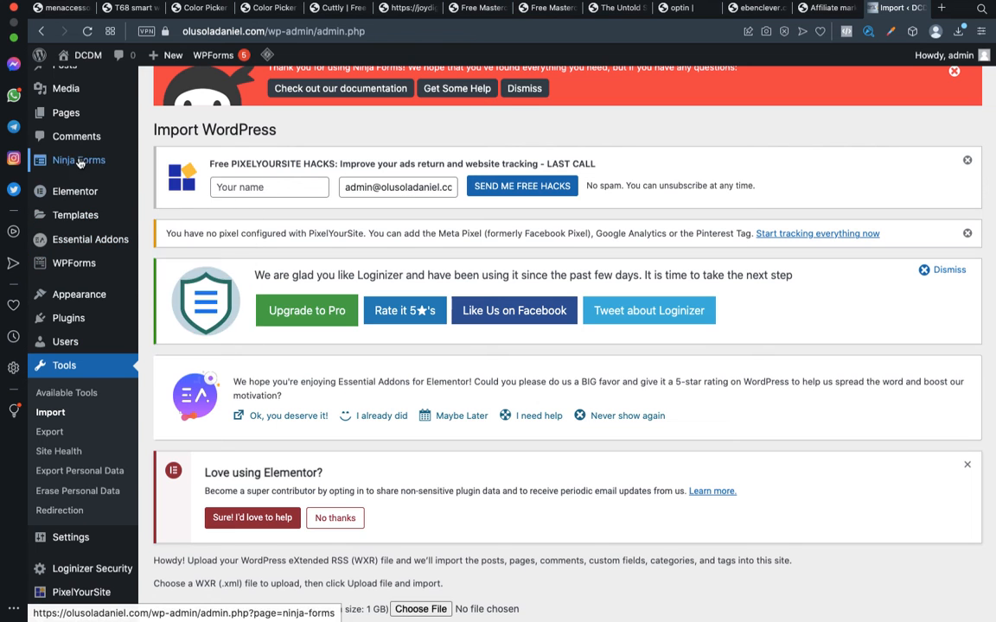
Open the Luxury Men Wristwatch page from the site's page list for editing with Elementor in a separate tab
mouse_move(62, 205)
scroll(65, 212, up, 2)
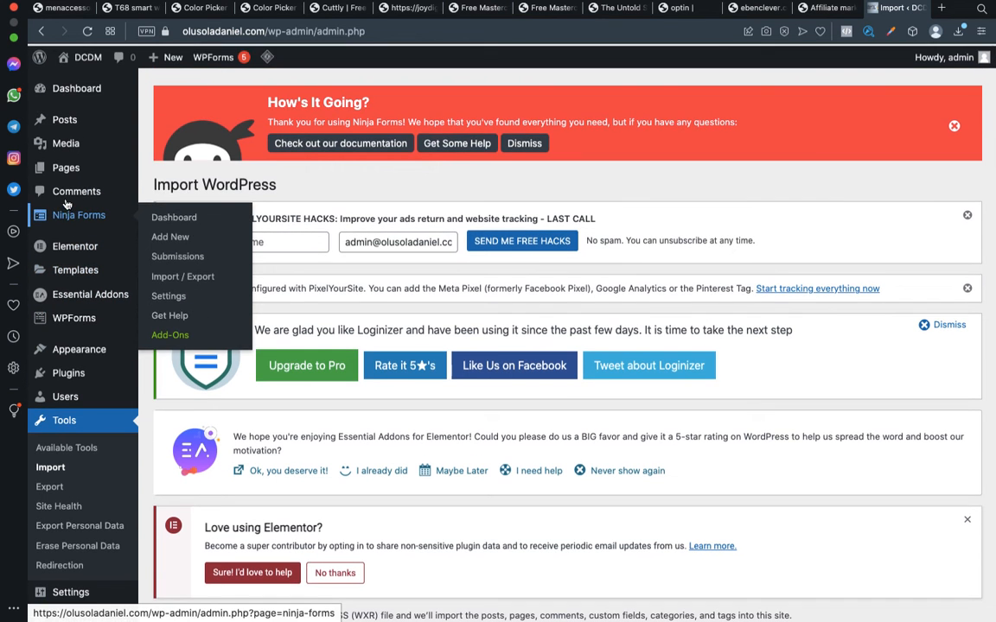
click(62, 175)
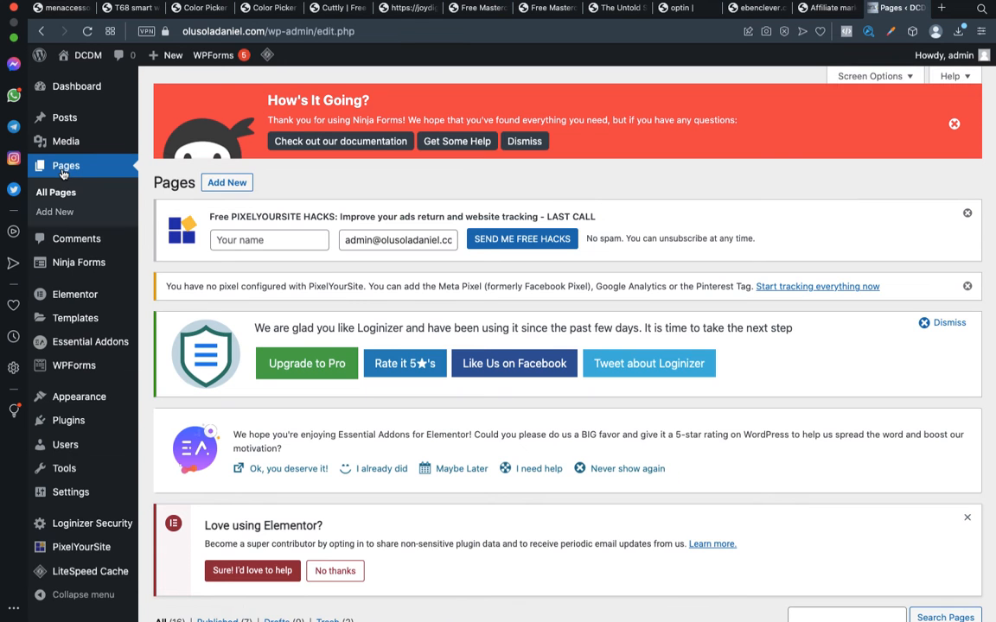
scroll(489, 334, down, 5)
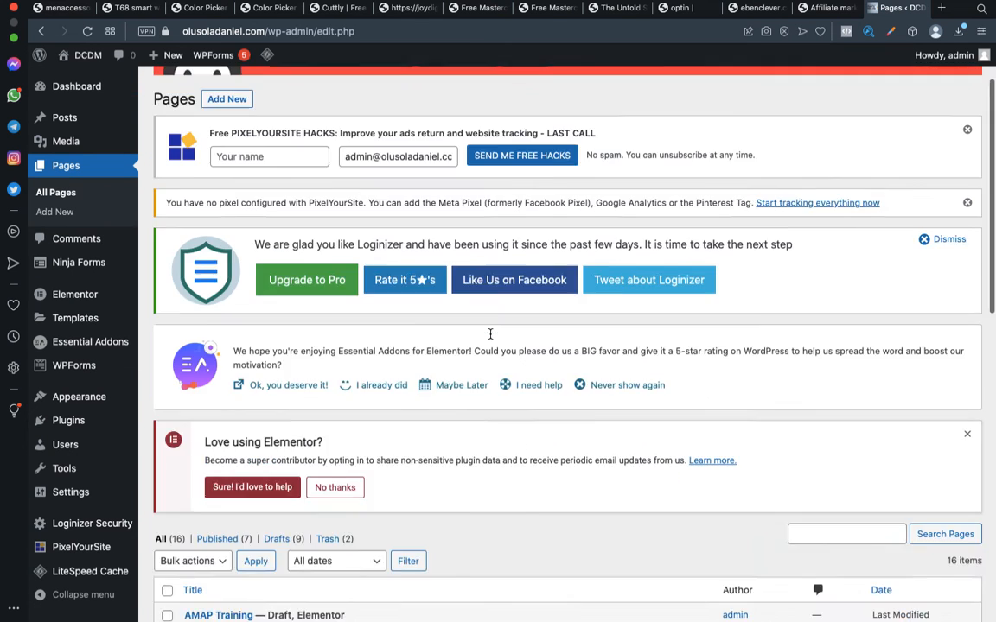
scroll(493, 335, down, 3)
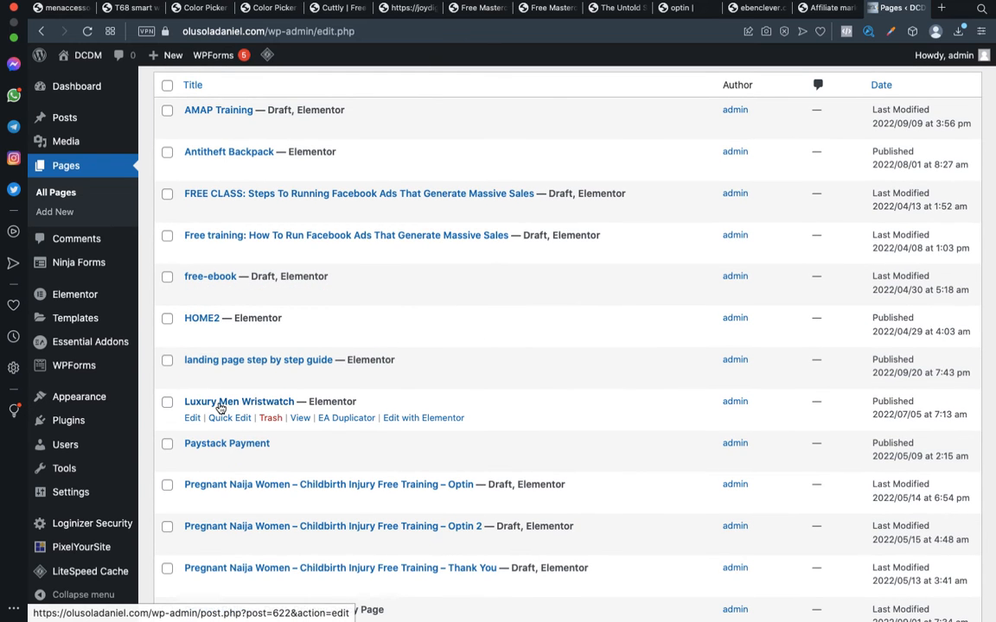
right_click(414, 422)
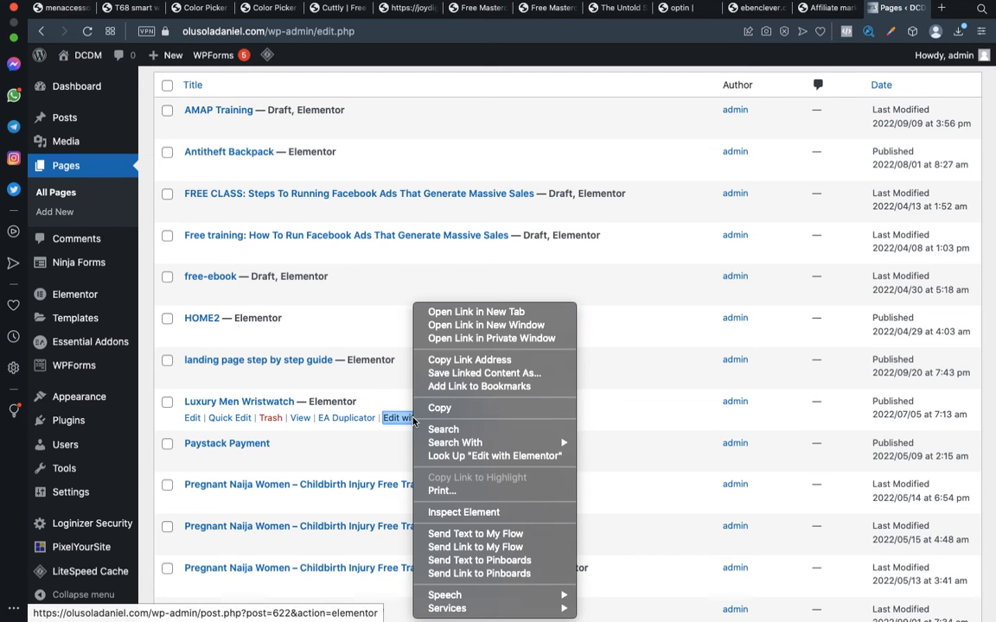
click(487, 316)
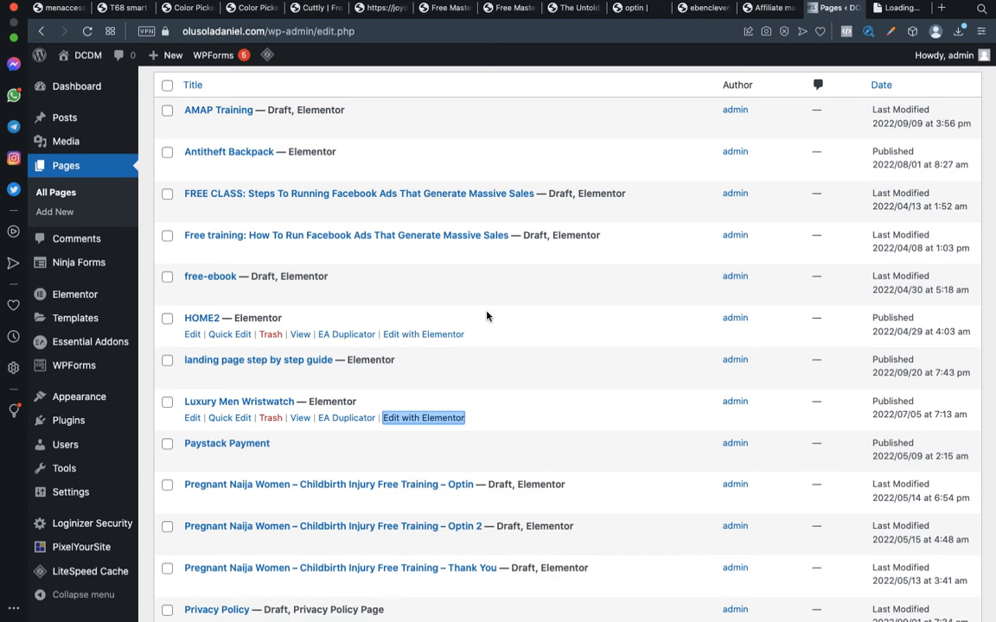
click(899, 8)
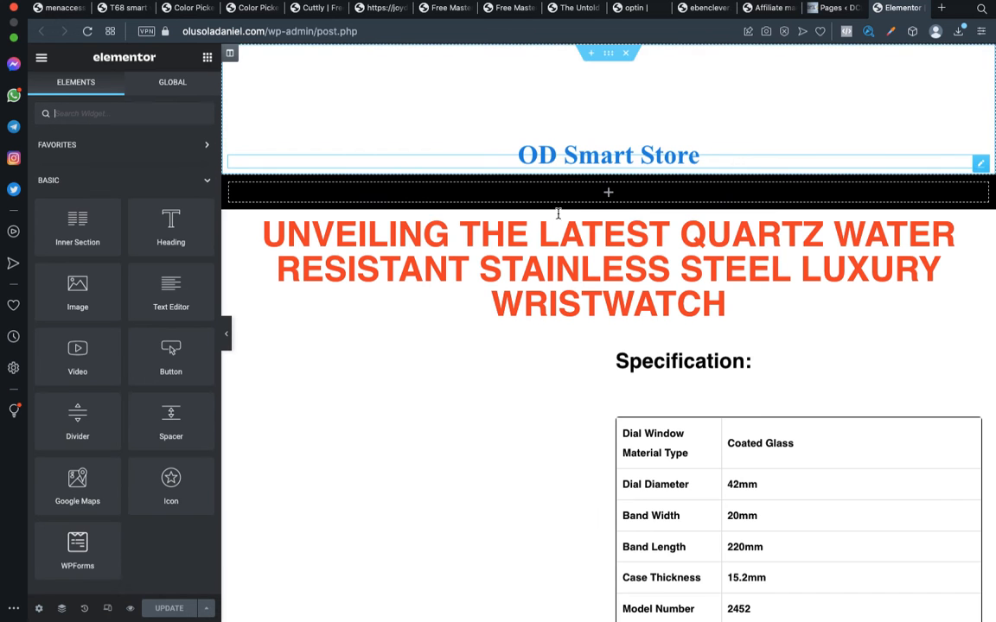
Examine the wristwatch sales page in Elementor from the header down to the inquiry line, and glance at the store's Export page
scroll(559, 269, down, 3)
scroll(559, 269, down, 10)
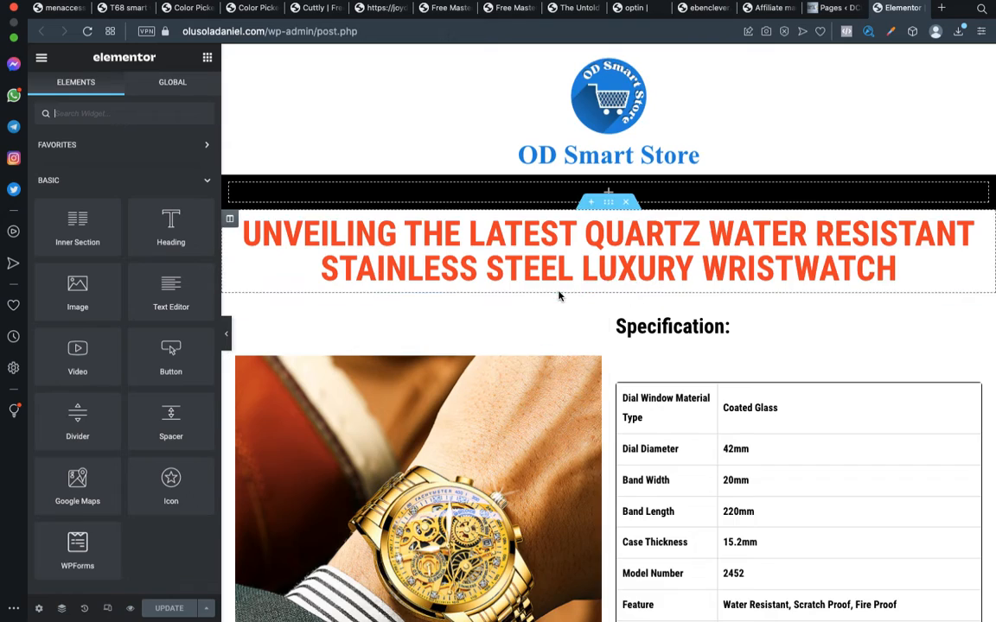
scroll(558, 296, down, 8)
scroll(558, 296, down, 15)
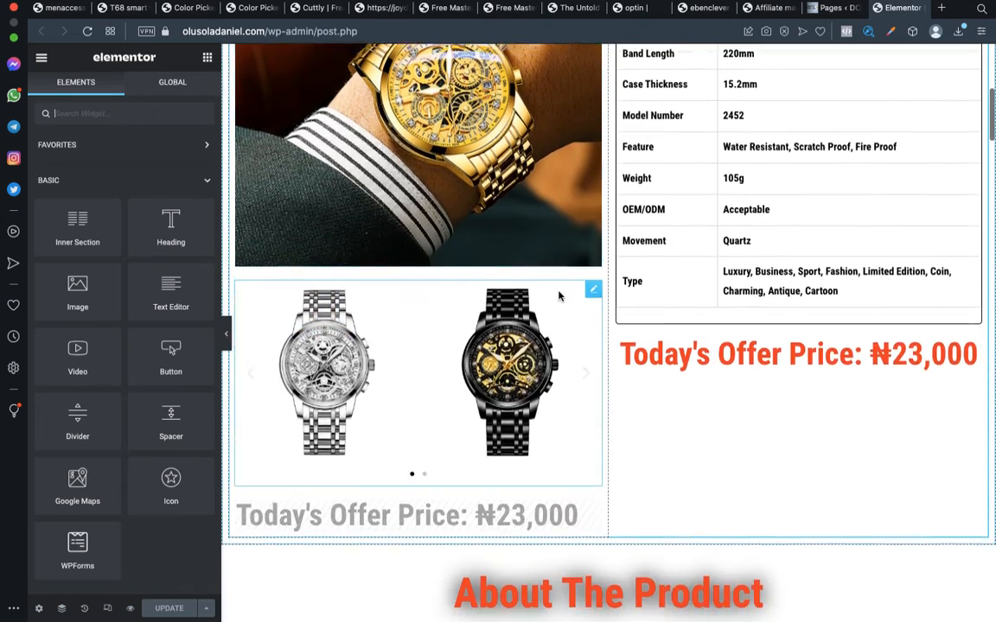
scroll(558, 295, down, 18)
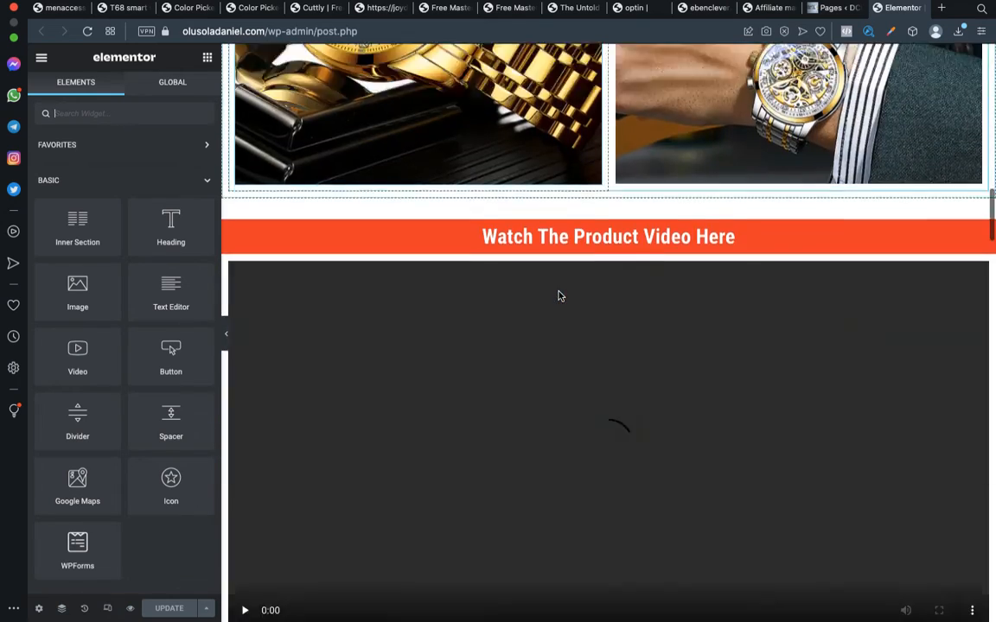
scroll(557, 296, down, 10)
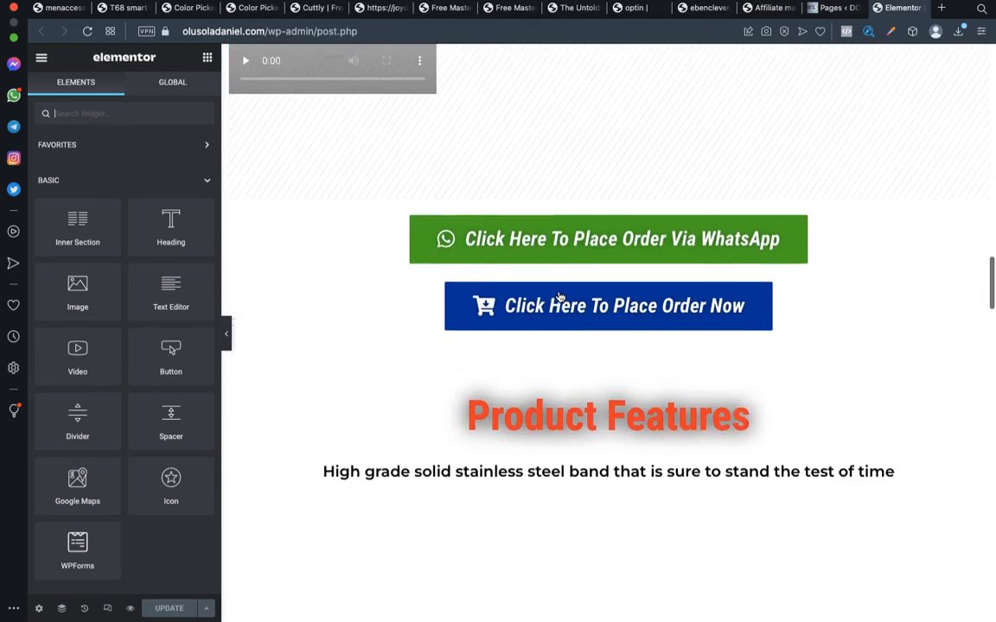
scroll(557, 295, down, 20)
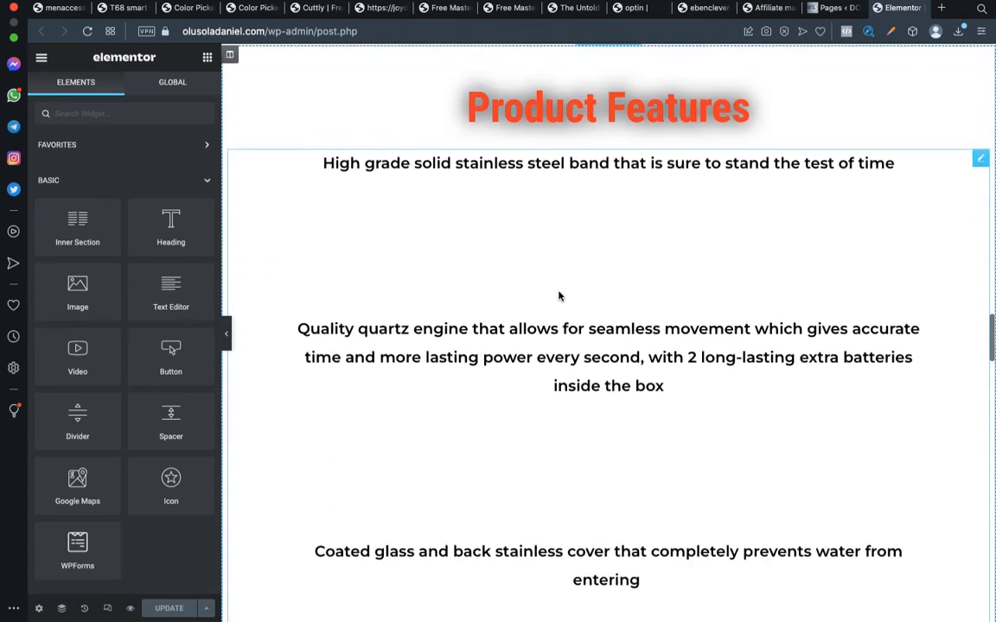
scroll(558, 296, down, 20)
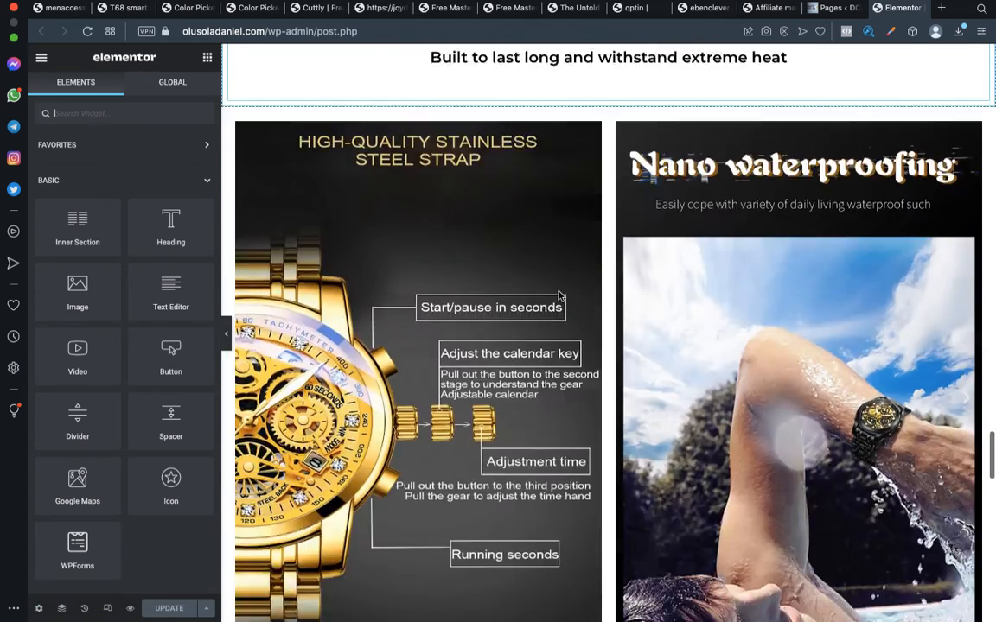
scroll(558, 295, down, 5)
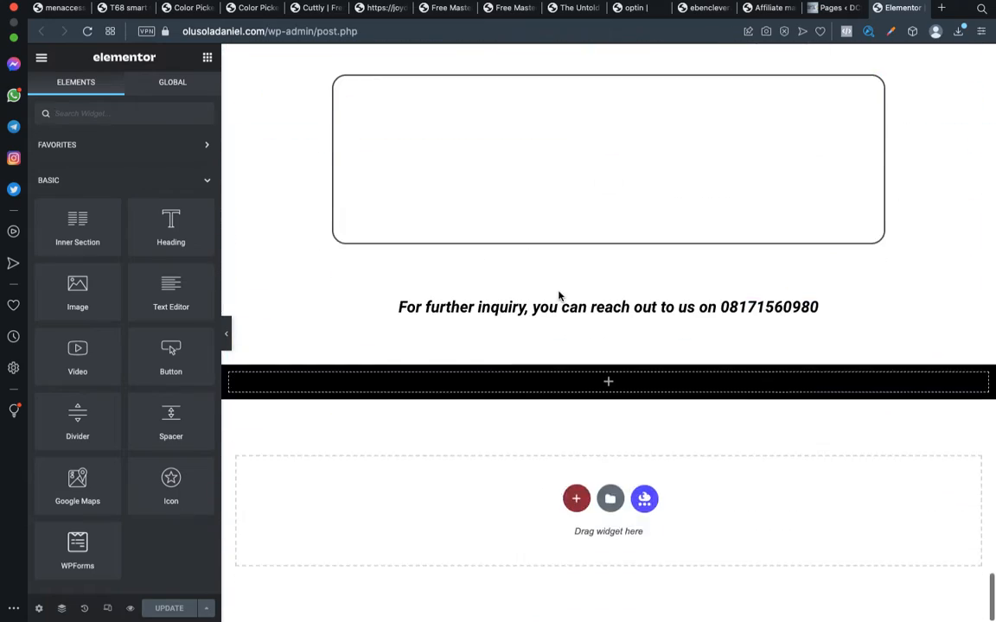
scroll(558, 296, up, 20)
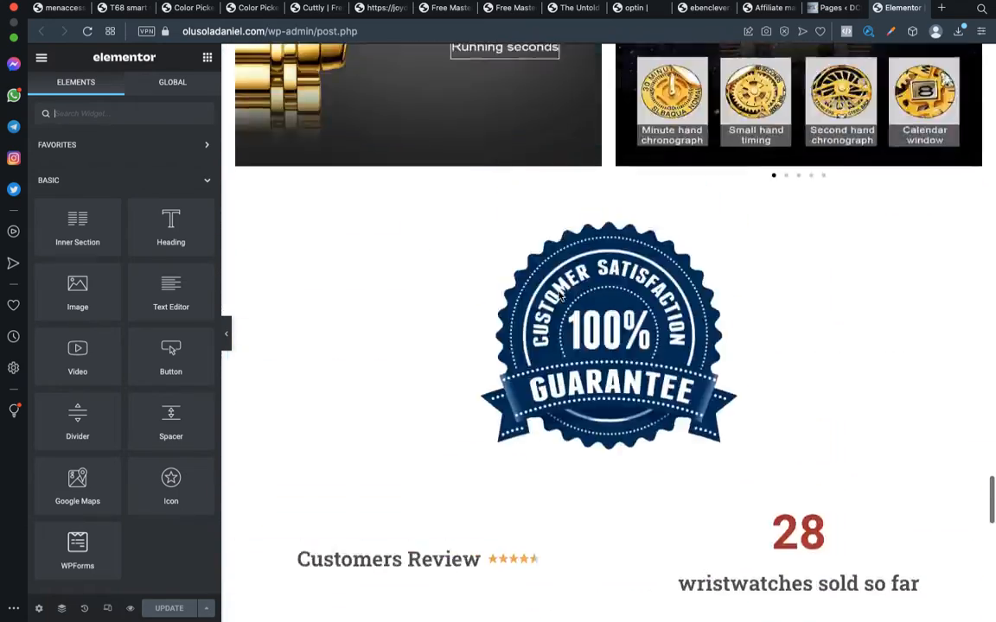
scroll(558, 296, up, 20)
scroll(558, 292, down, 14)
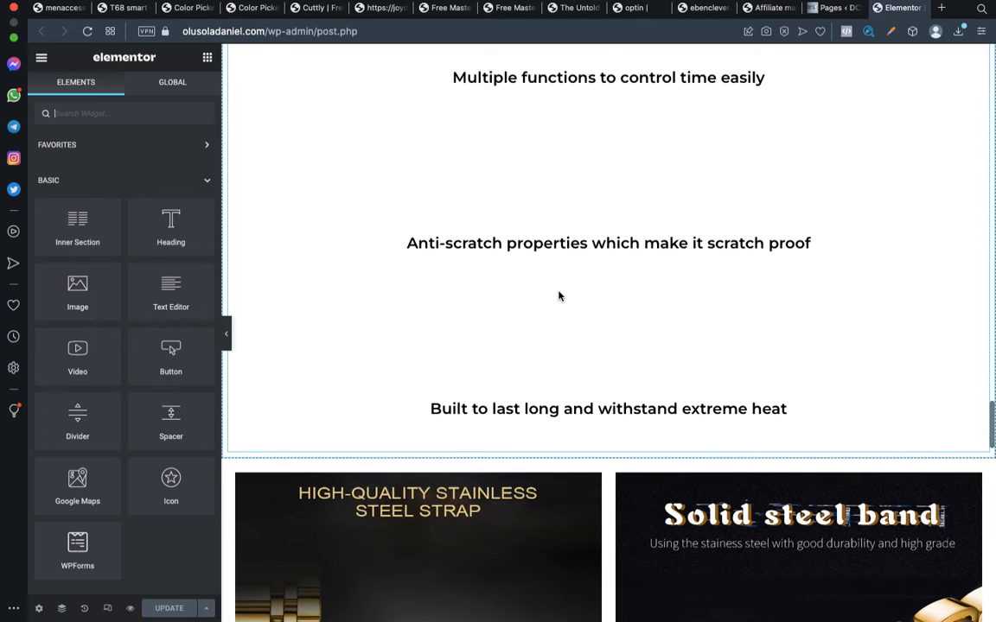
scroll(559, 292, up, 1)
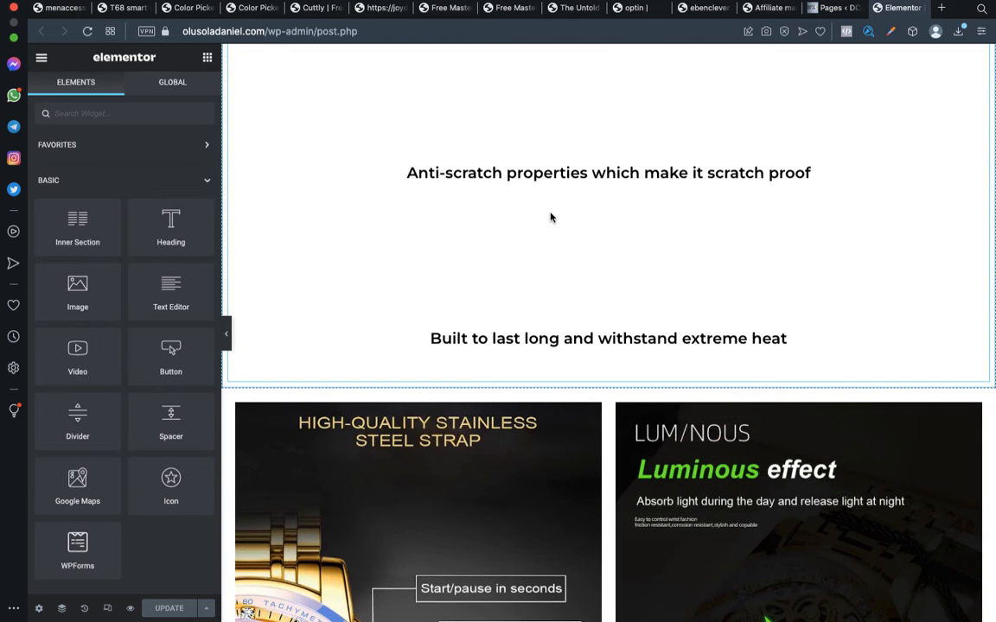
scroll(554, 178, up, 4)
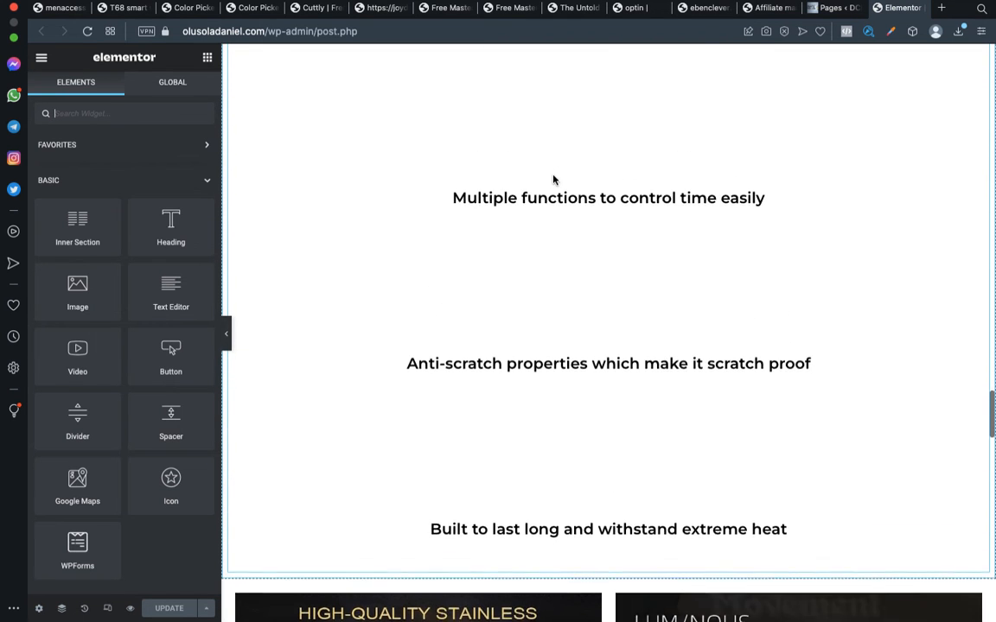
scroll(553, 179, down, 10)
scroll(554, 179, down, 2)
scroll(553, 178, up, 8)
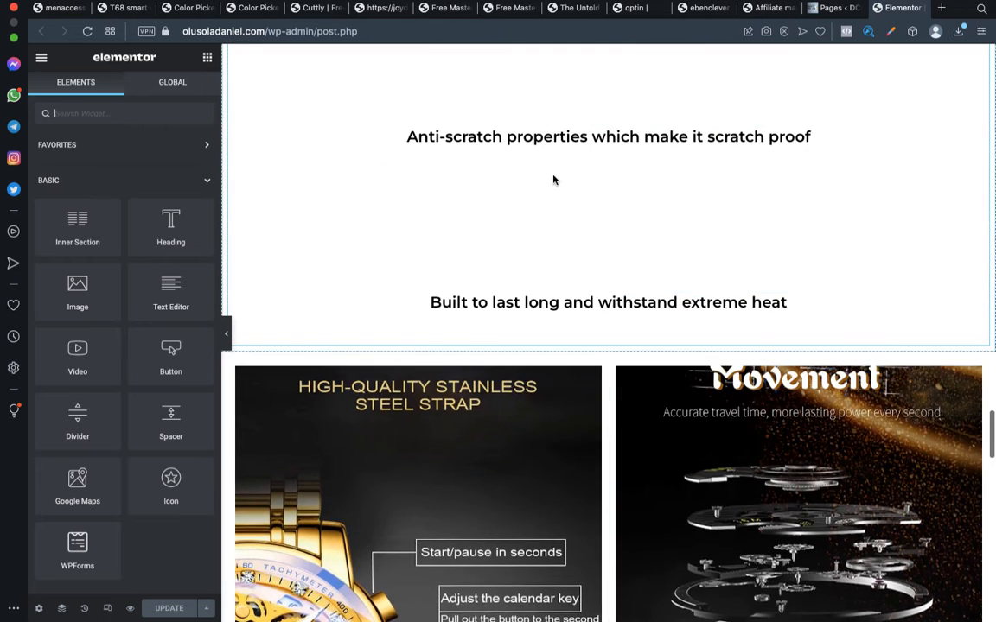
key(ctrl+Left)
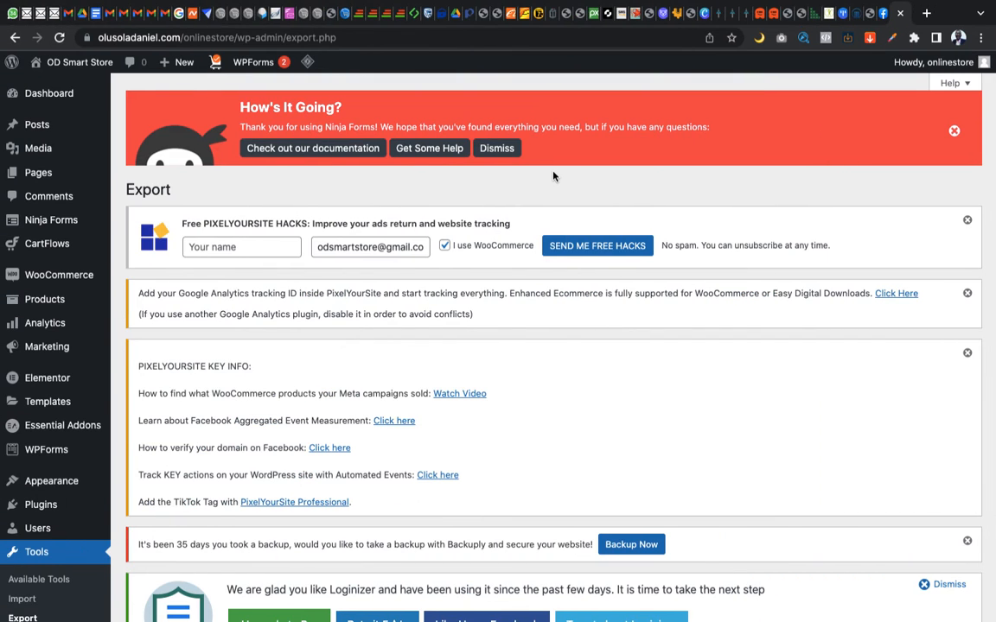
key(ctrl+Right)
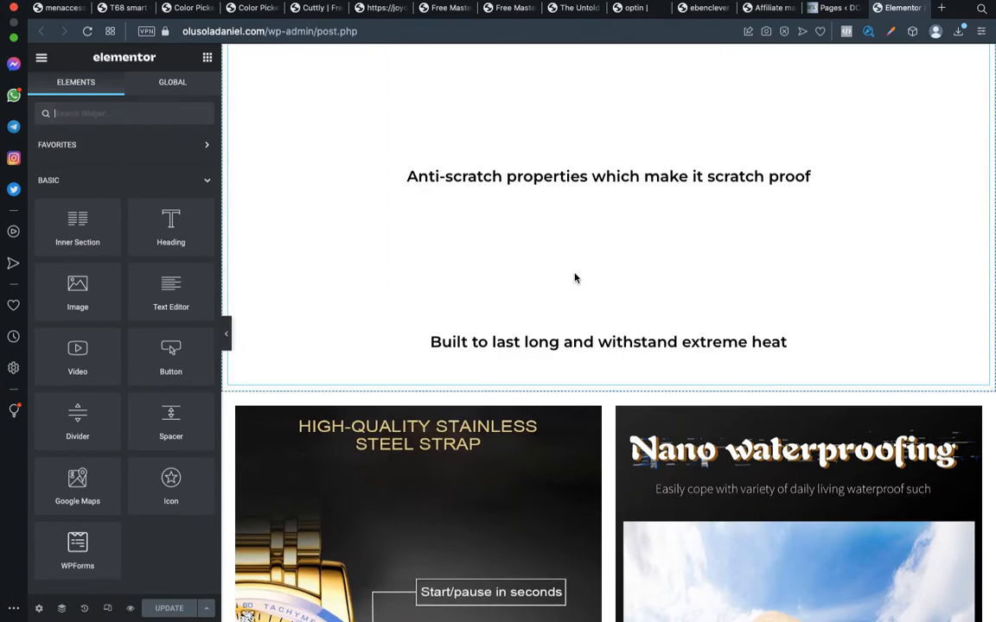
scroll(573, 278, down, 3)
scroll(575, 277, down, 15)
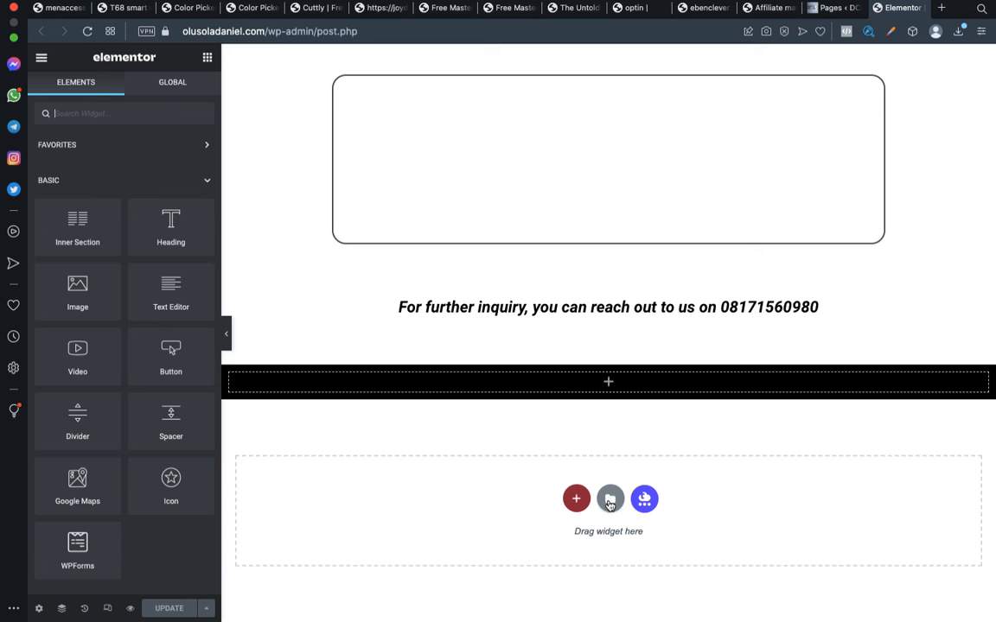
click(609, 501)
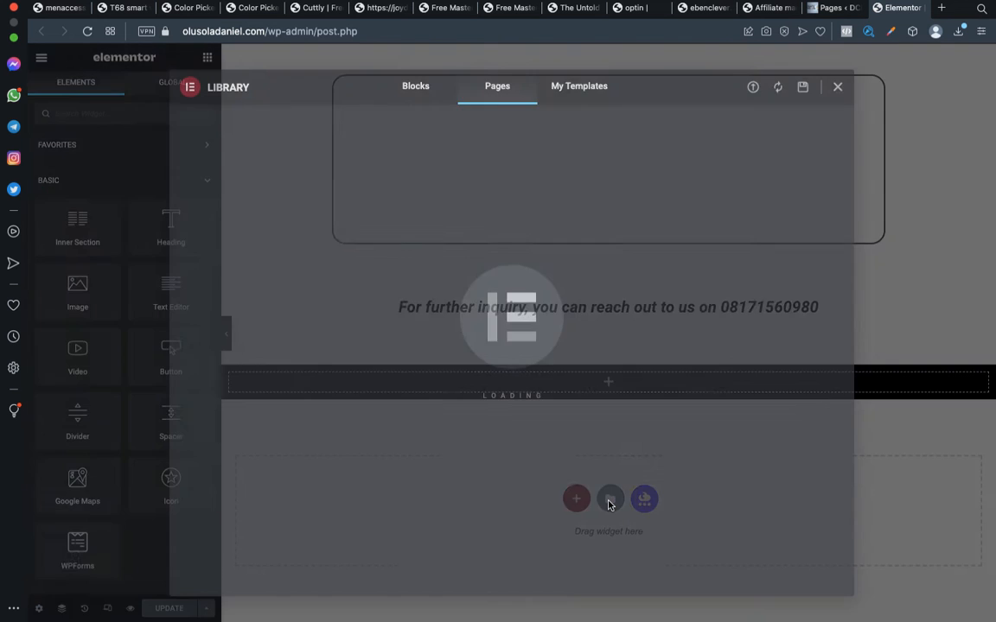
click(837, 87)
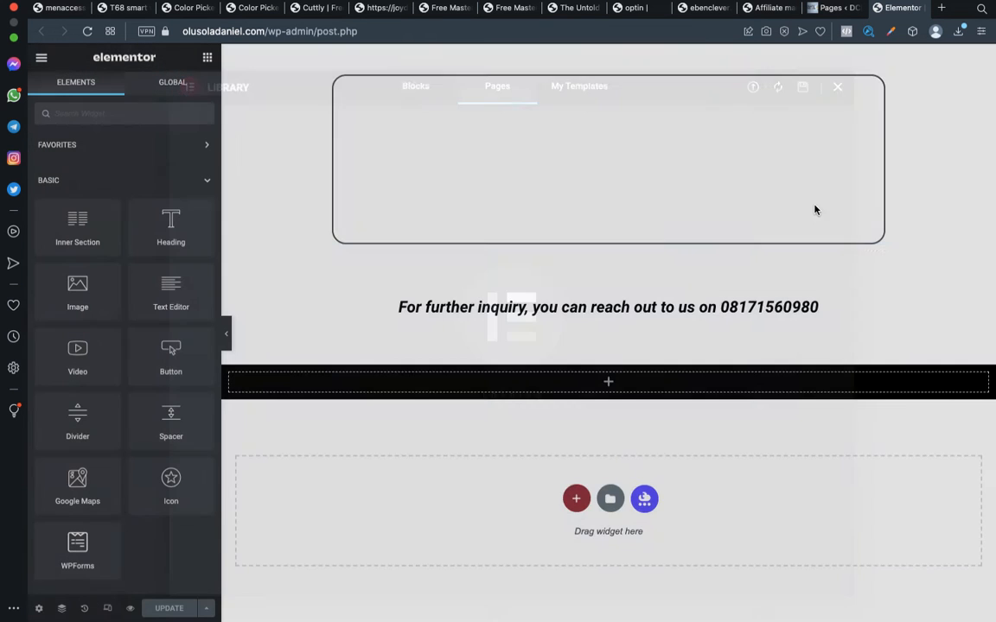
scroll(818, 190, up, 8)
scroll(817, 211, up, 10)
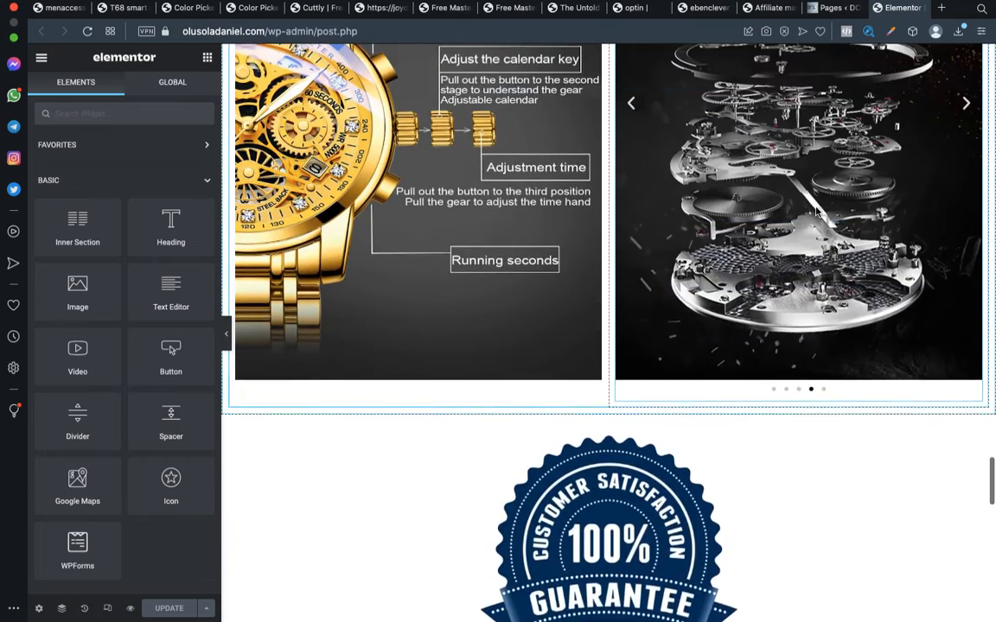
scroll(817, 211, down, 10)
scroll(817, 211, down, 10)
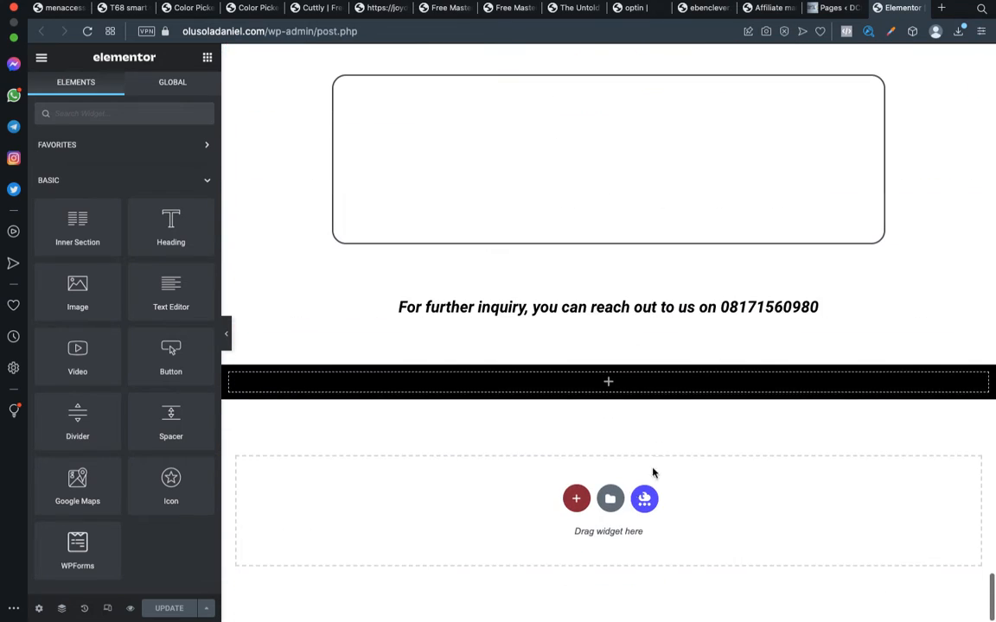
Save the wristwatch page to the Elementor library as a template named NEW WRISTWATCH PAGE TEMPLATE
click(610, 500)
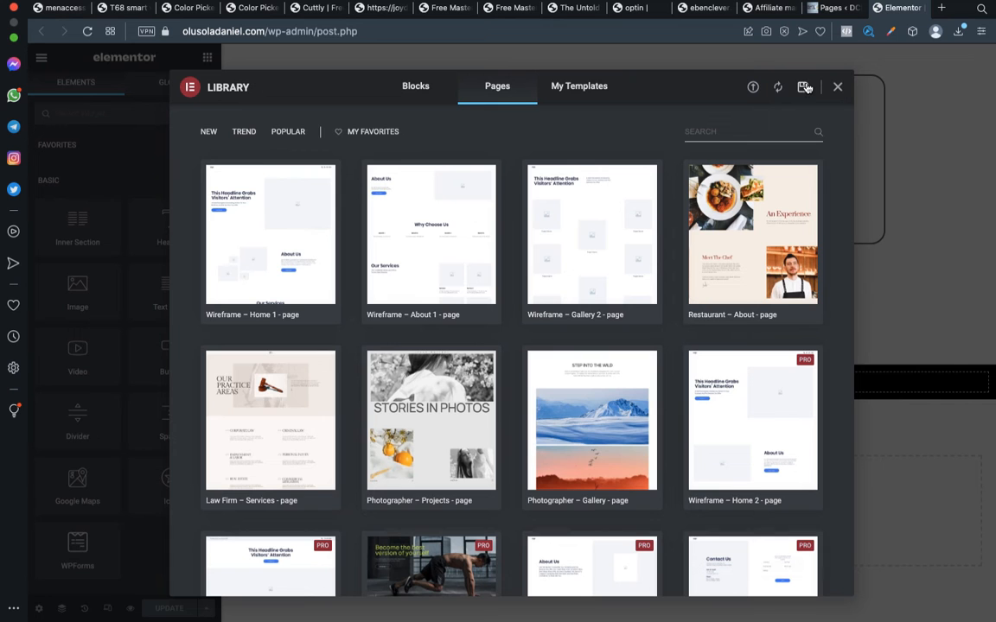
click(803, 89)
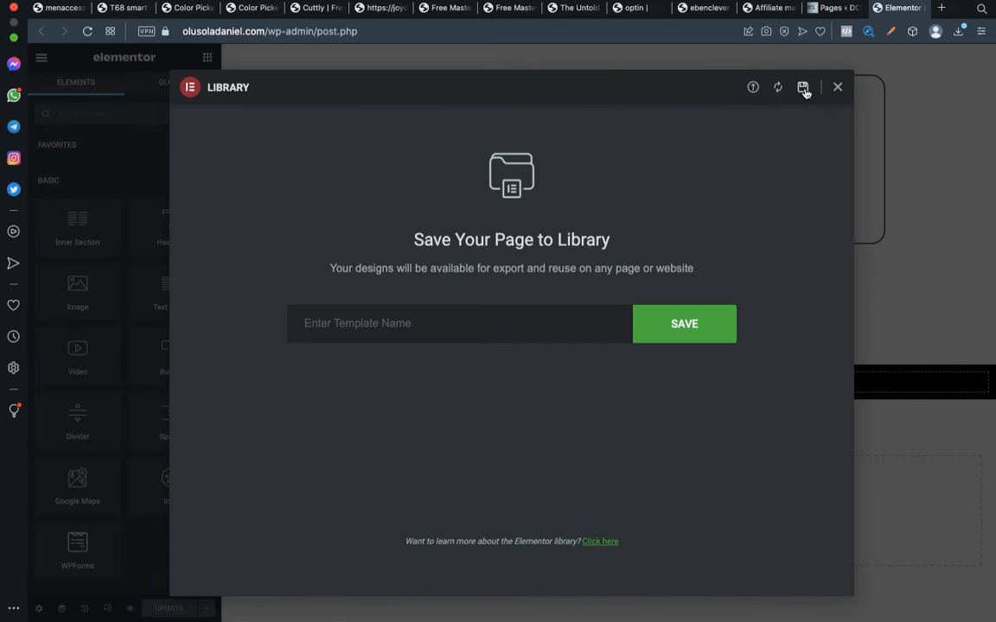
click(373, 329)
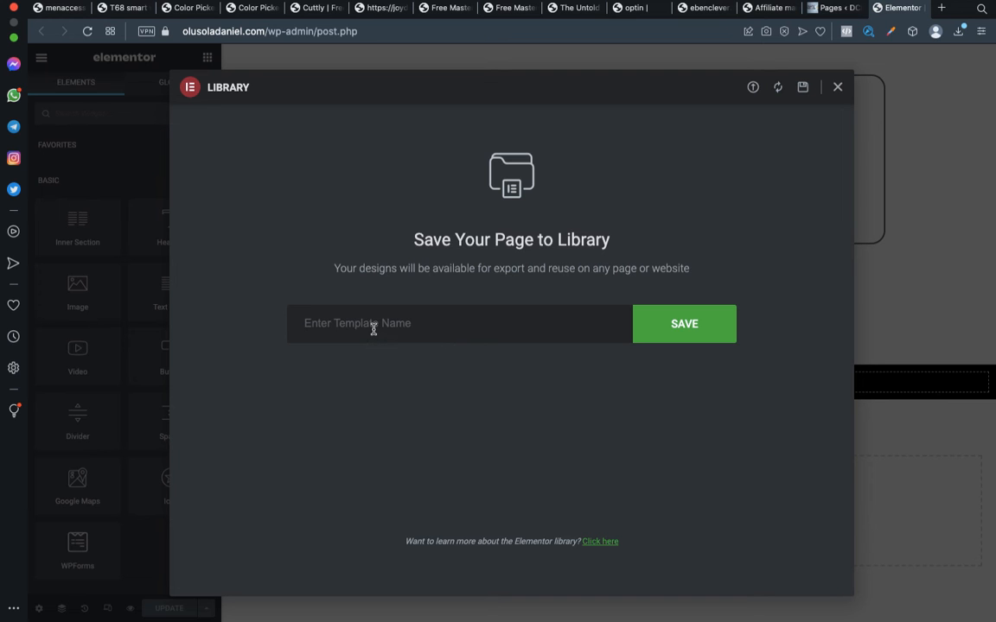
text(NEW WRISTWATCH PAGE TEMPLATE)
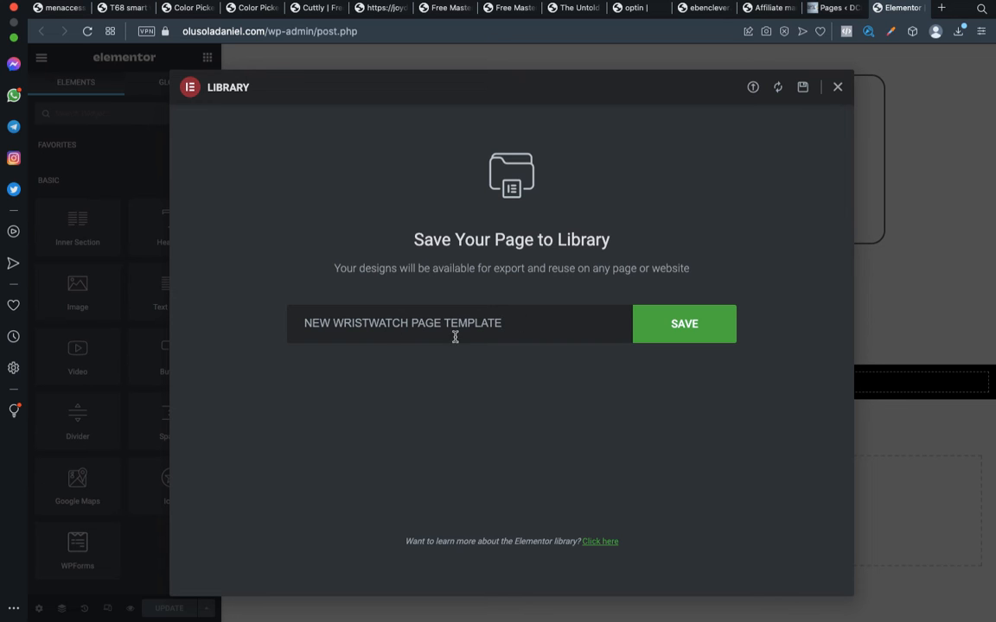
click(689, 325)
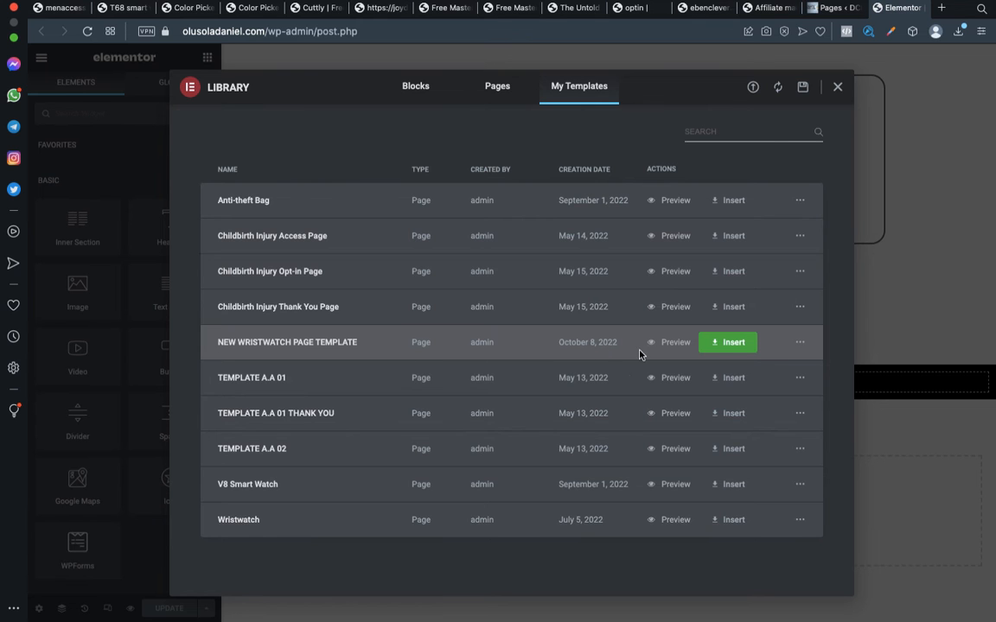
Export NEW WRISTWATCH PAGE TEMPLATE from the template library, and check the exported JSON file in the Downloads folder
click(800, 344)
click(805, 383)
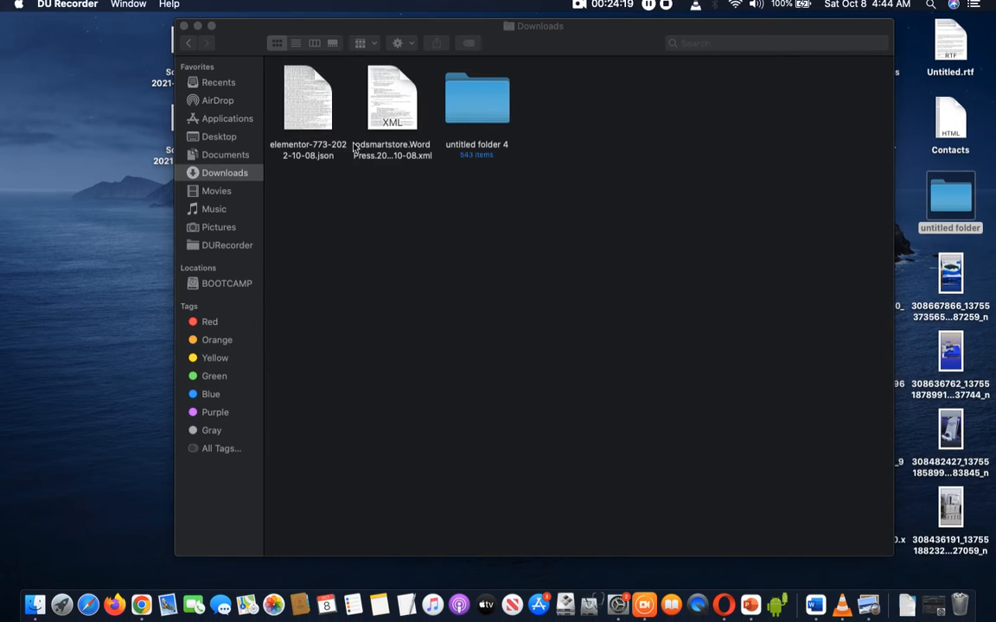
click(350, 229)
click(315, 119)
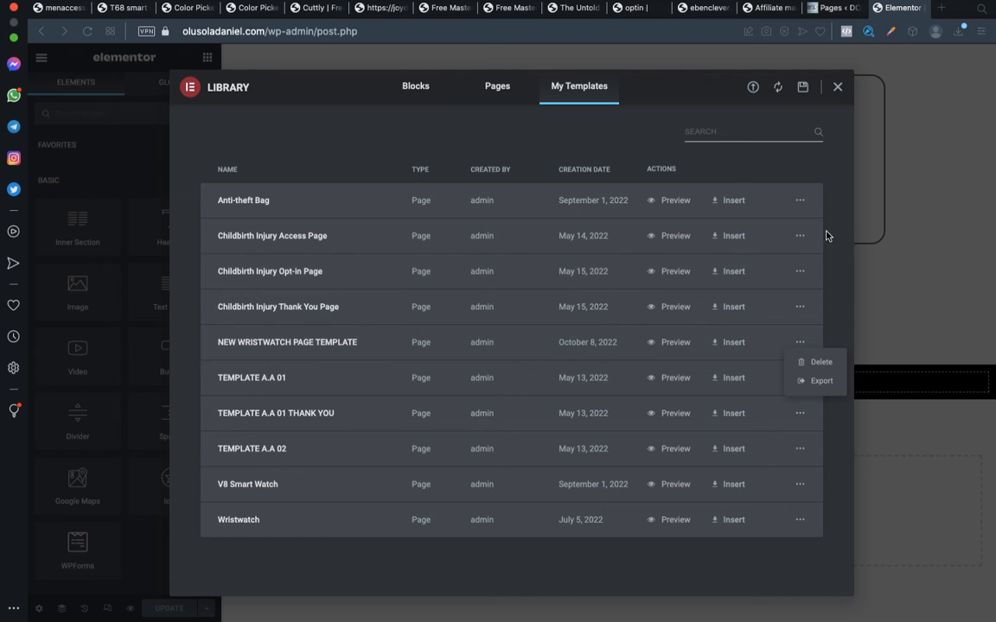
click(836, 7)
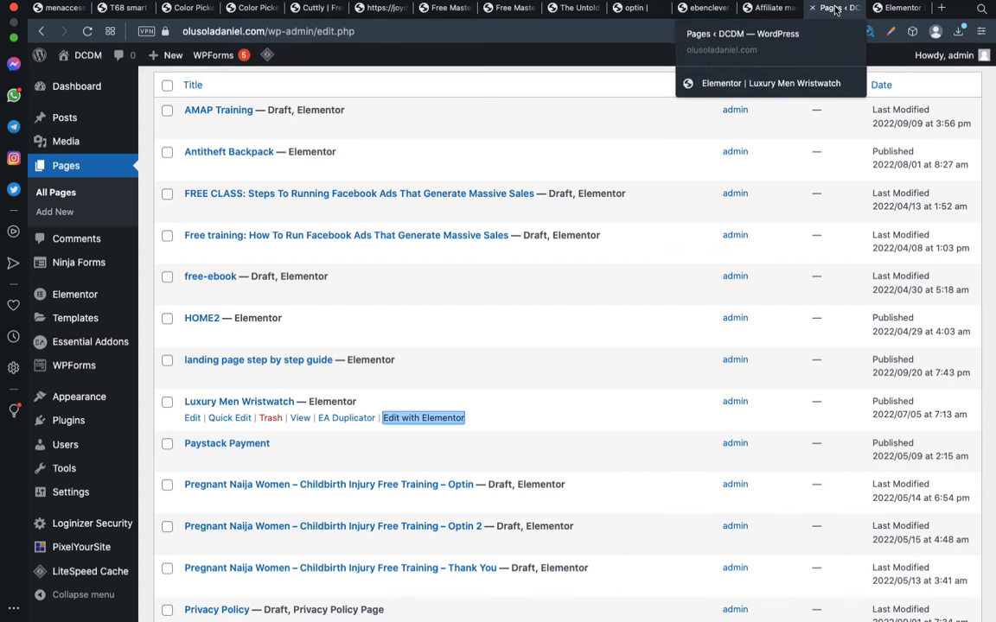
click(895, 10)
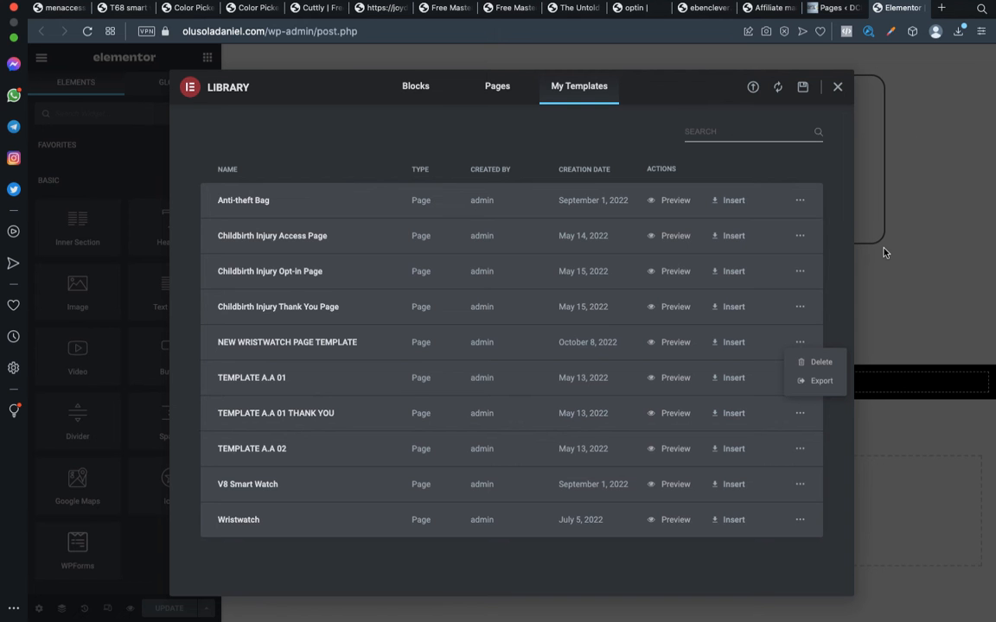
Switch to the OD Smart Store dashboard, add a new page titled TEMPLATE TEST and publish it
key(ctrl+Left)
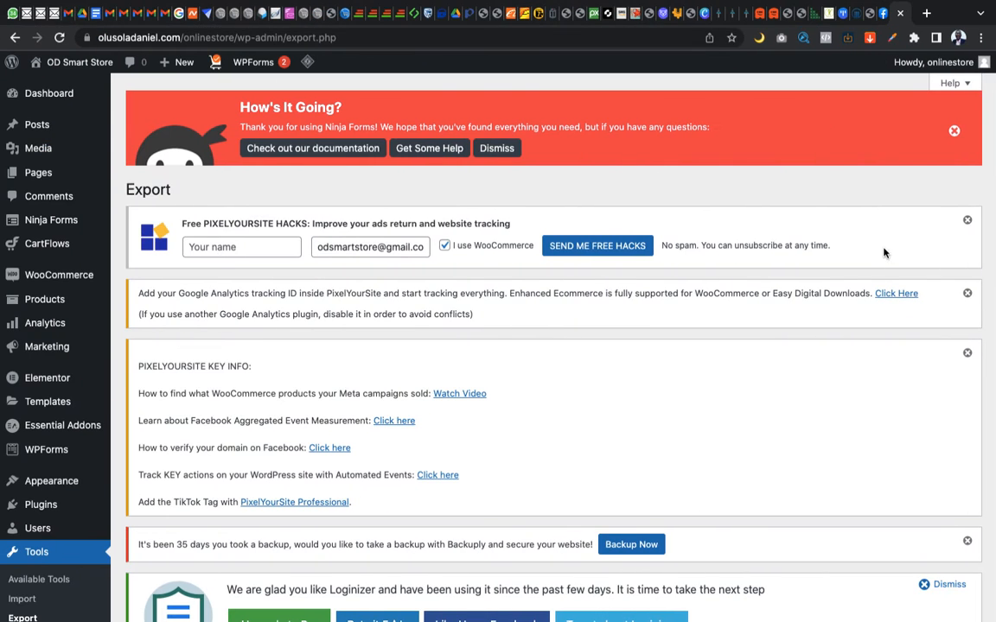
mouse_move(40, 176)
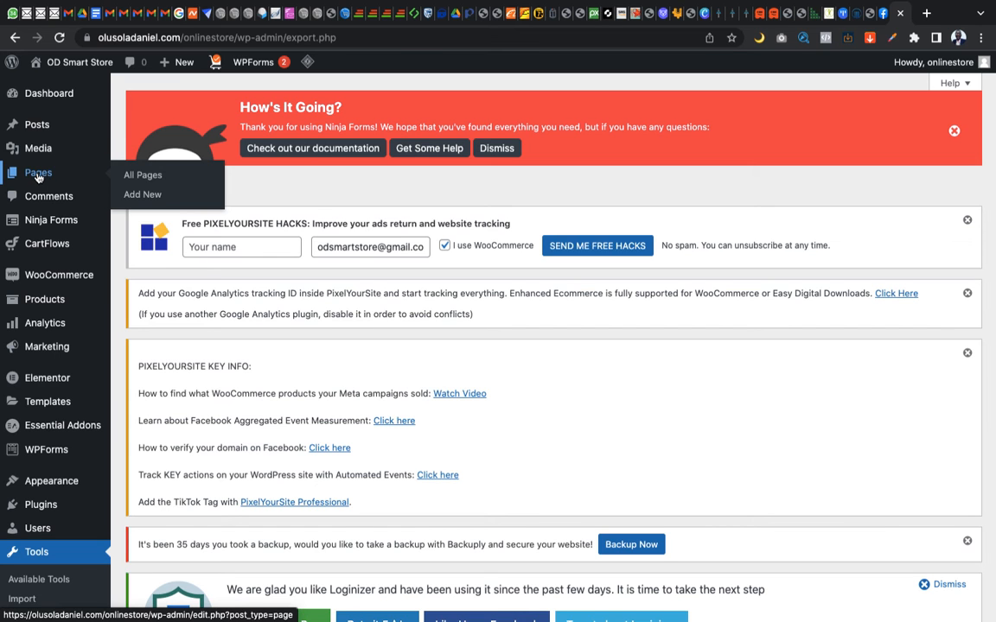
click(143, 196)
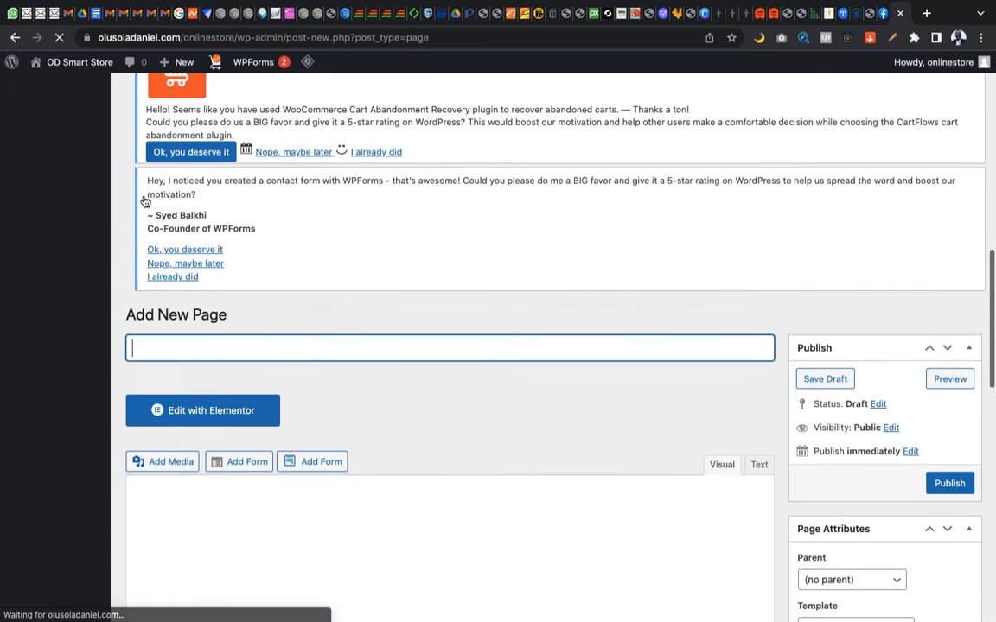
scroll(424, 354, down, 15)
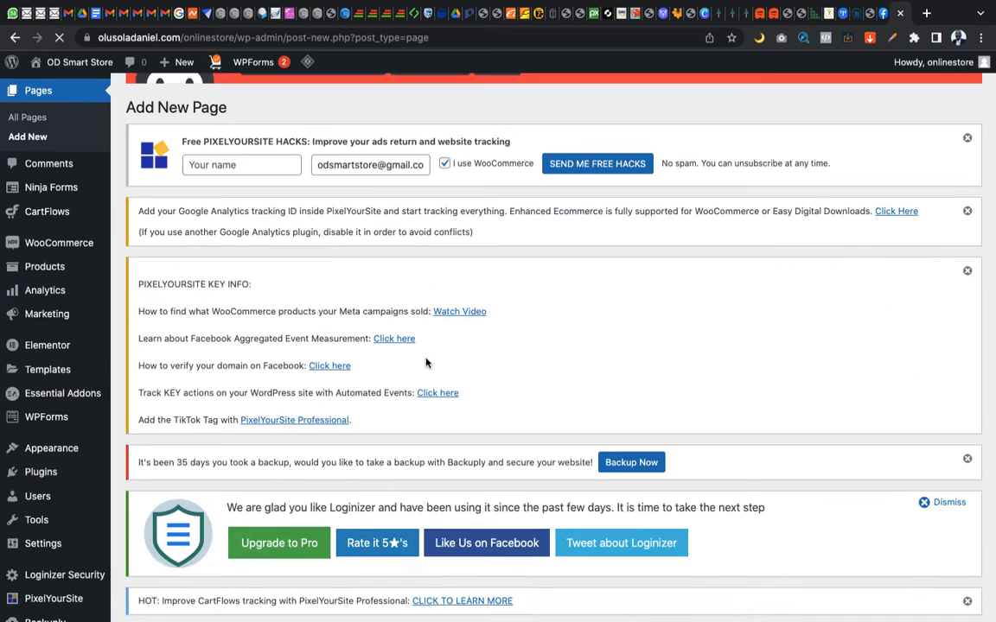
scroll(425, 363, down, 1)
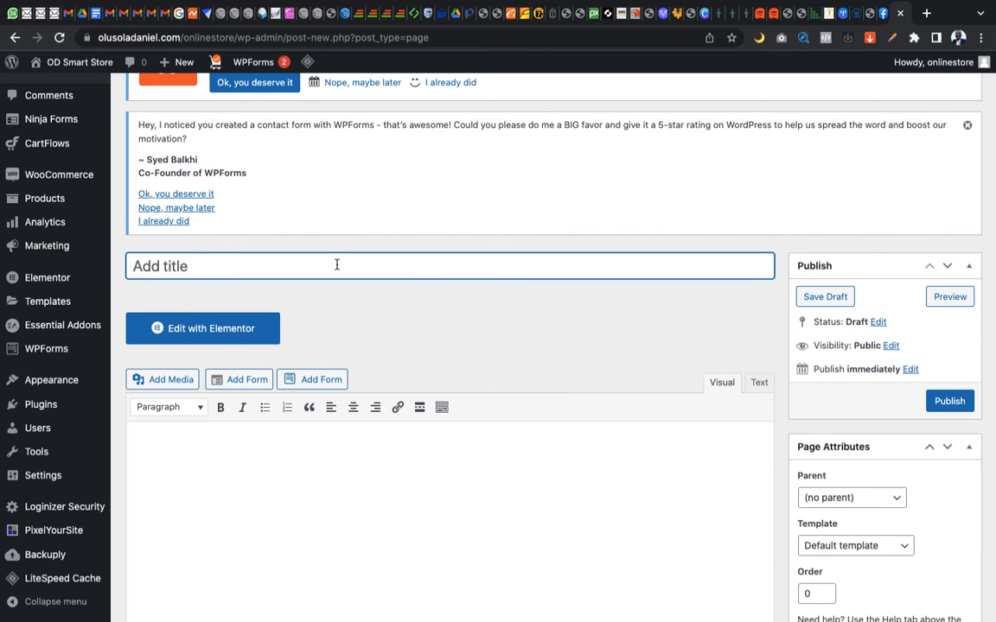
text(TEM)
text(PLA)
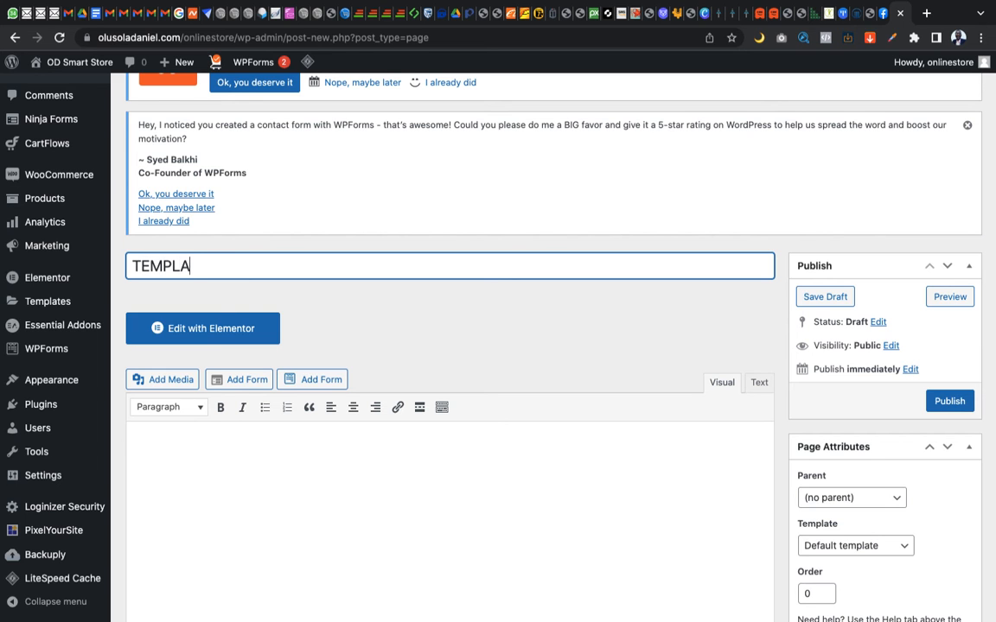
text(TE TEST)
click(946, 403)
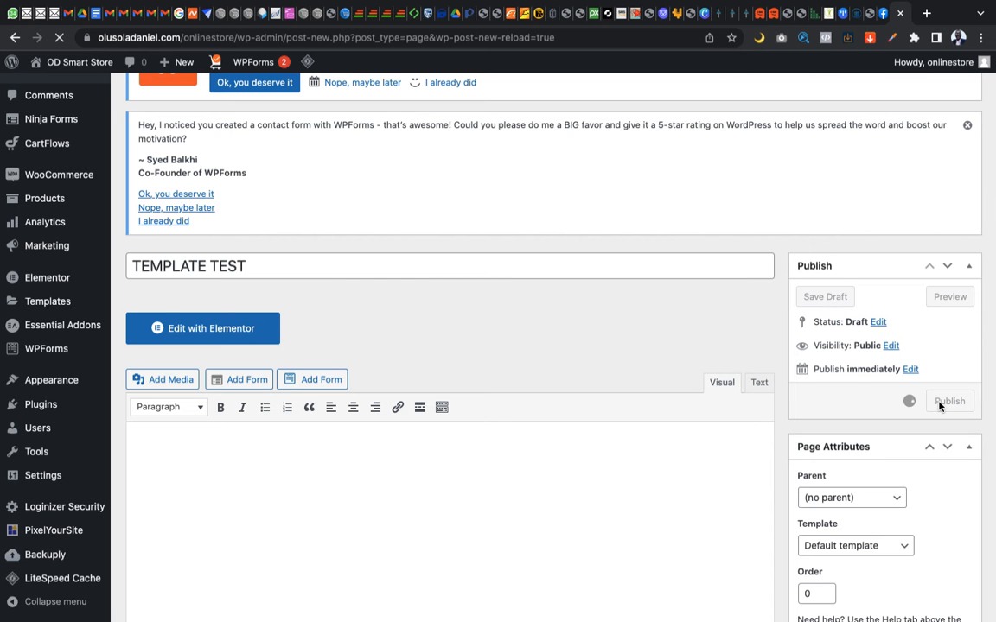
Open the published TEMPLATE TEST page in the Elementor editor and look over its header and footer
scroll(381, 344, down, 10)
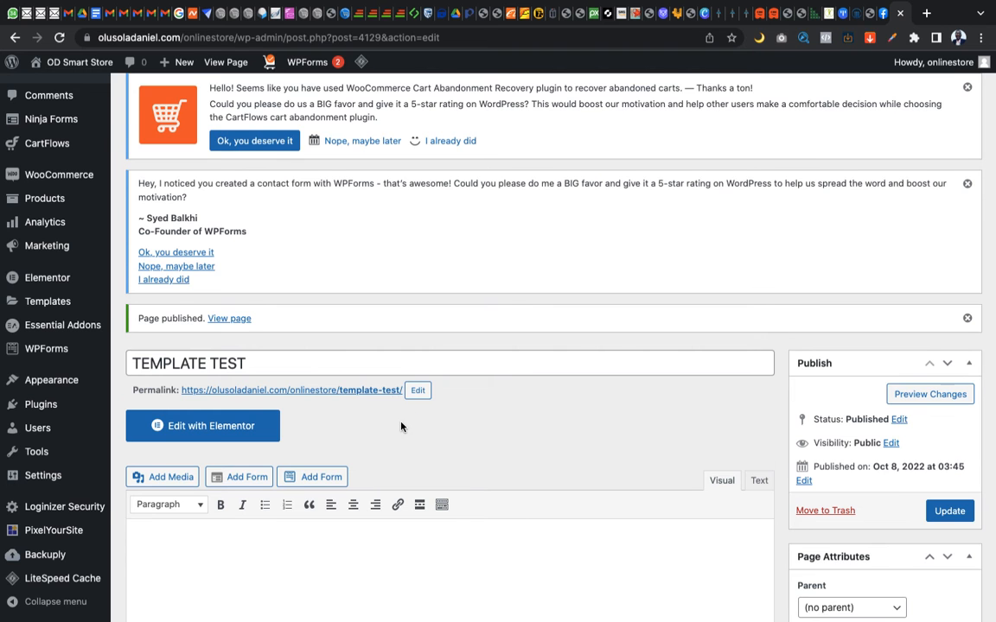
scroll(381, 428, down, 2)
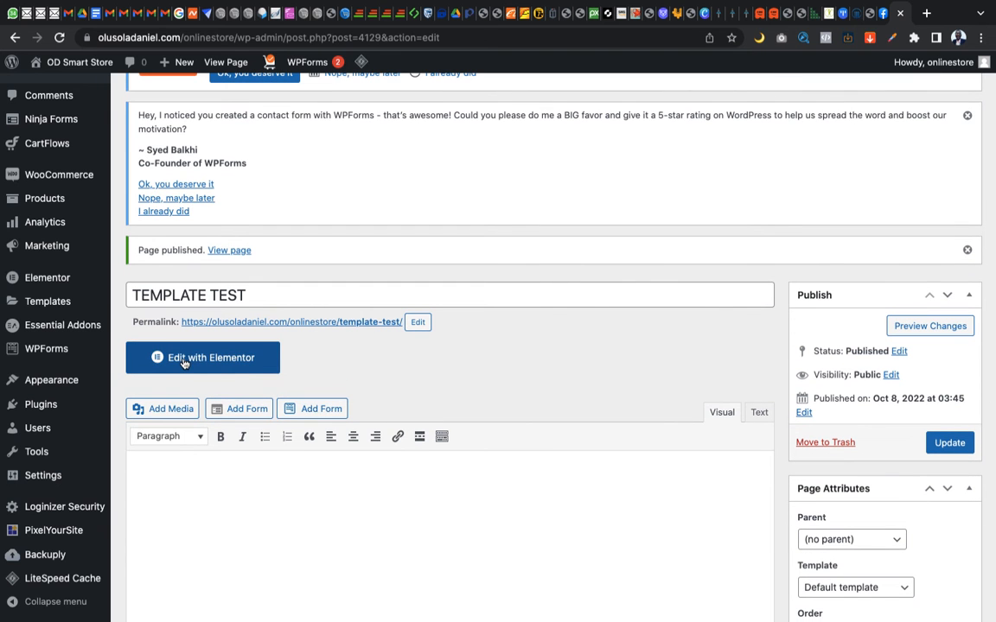
click(183, 363)
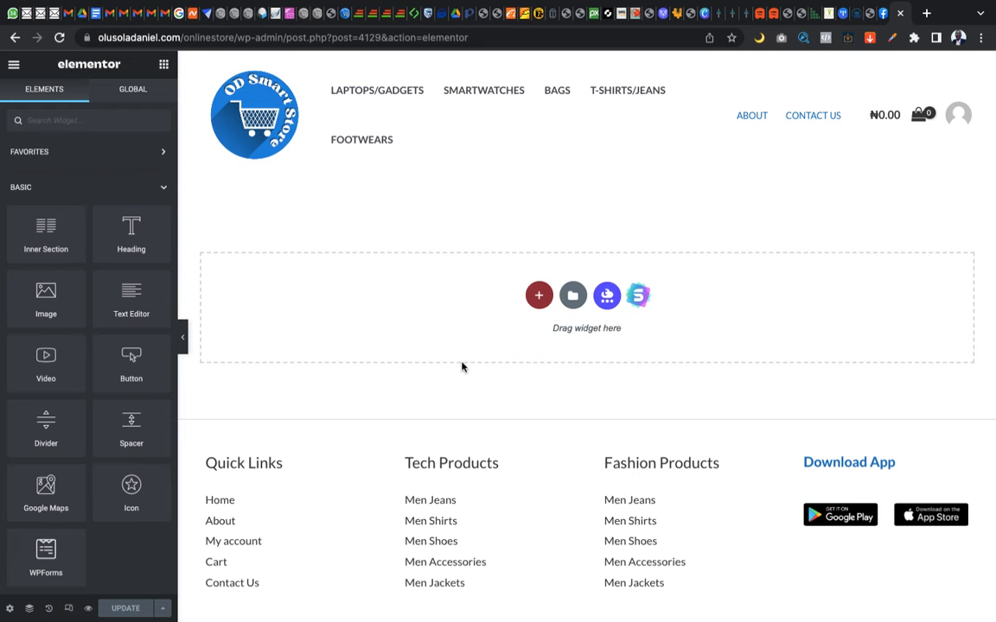
scroll(448, 340, down, 1)
scroll(448, 340, up, 1)
scroll(448, 340, down, 1)
scroll(448, 340, up, 1)
Set the page layout of the empty TEMPLATE TEST page to Elementor Canvas
click(11, 610)
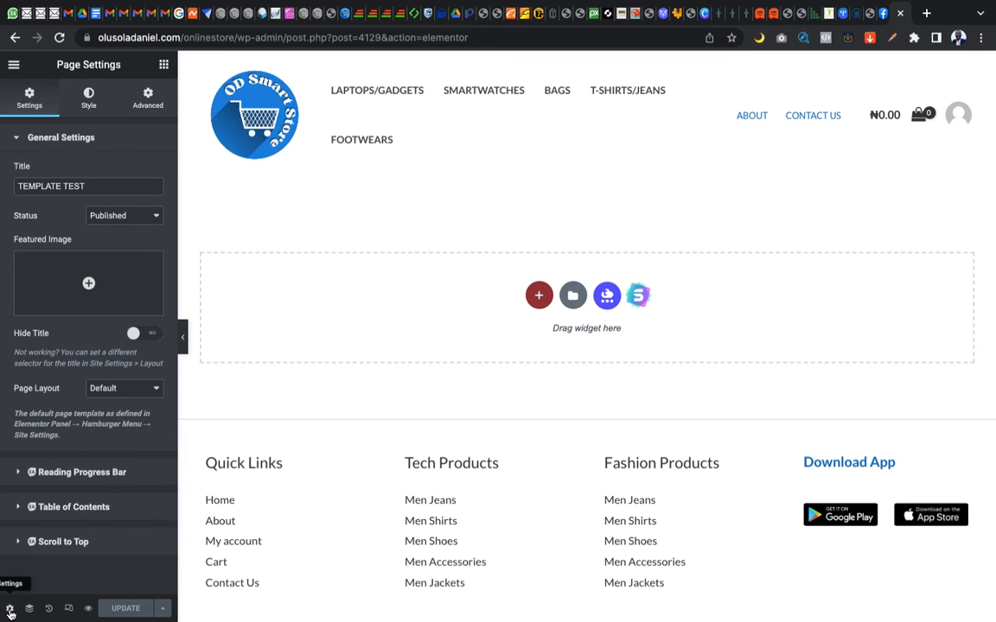
click(117, 391)
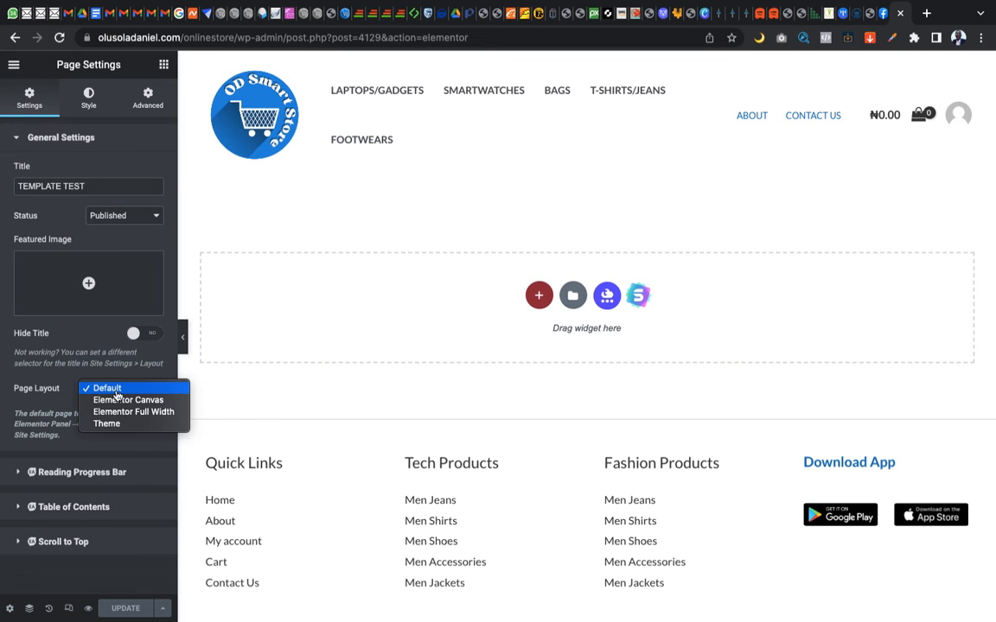
click(115, 400)
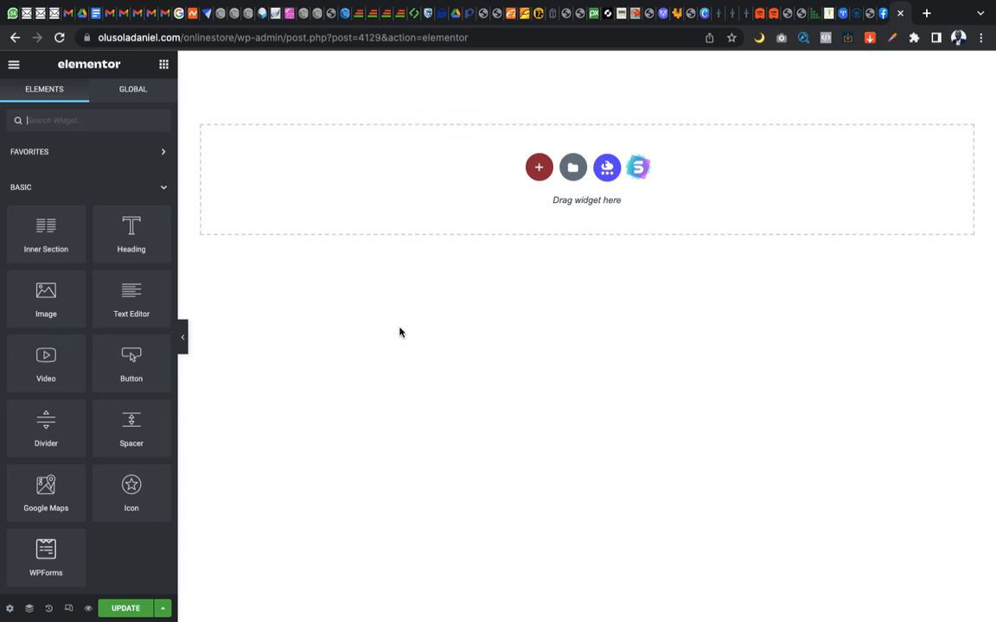
Import elementor-773-2022-10-08.json from Downloads into the store's Elementor template library, enabling unfiltered file uploads
click(573, 169)
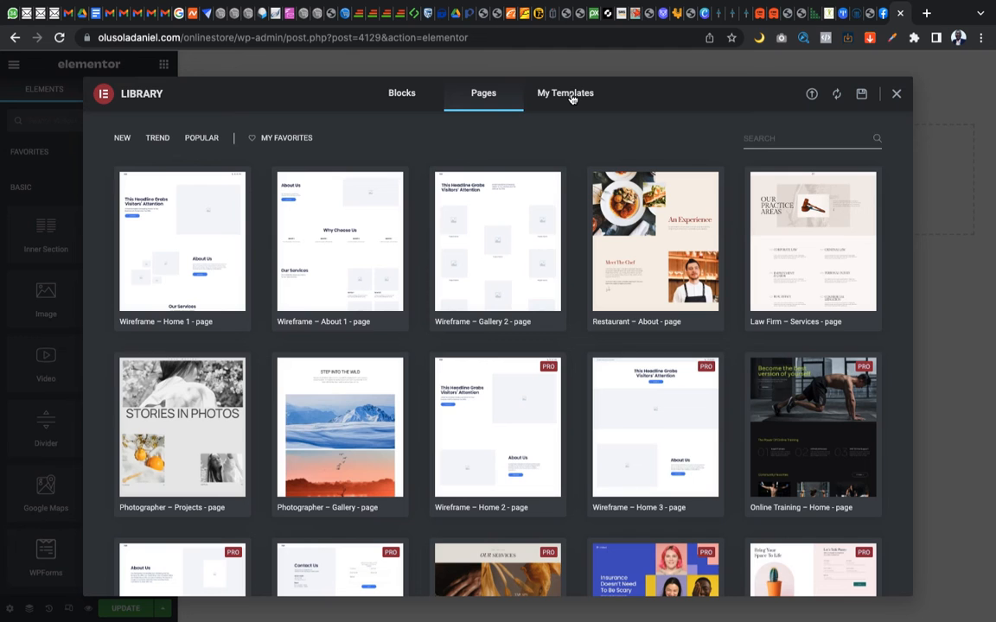
click(572, 99)
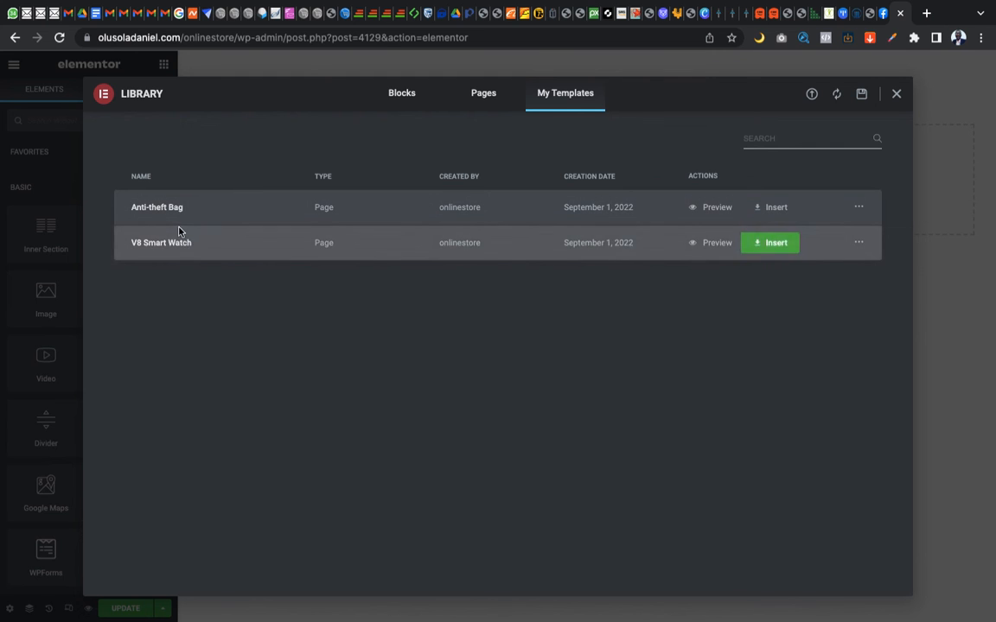
click(813, 96)
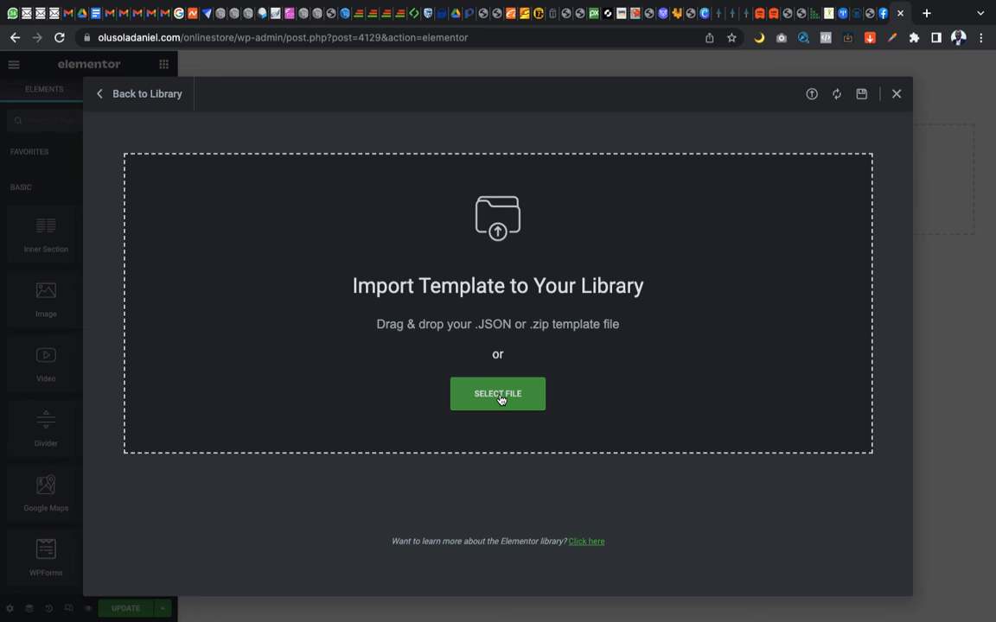
click(500, 396)
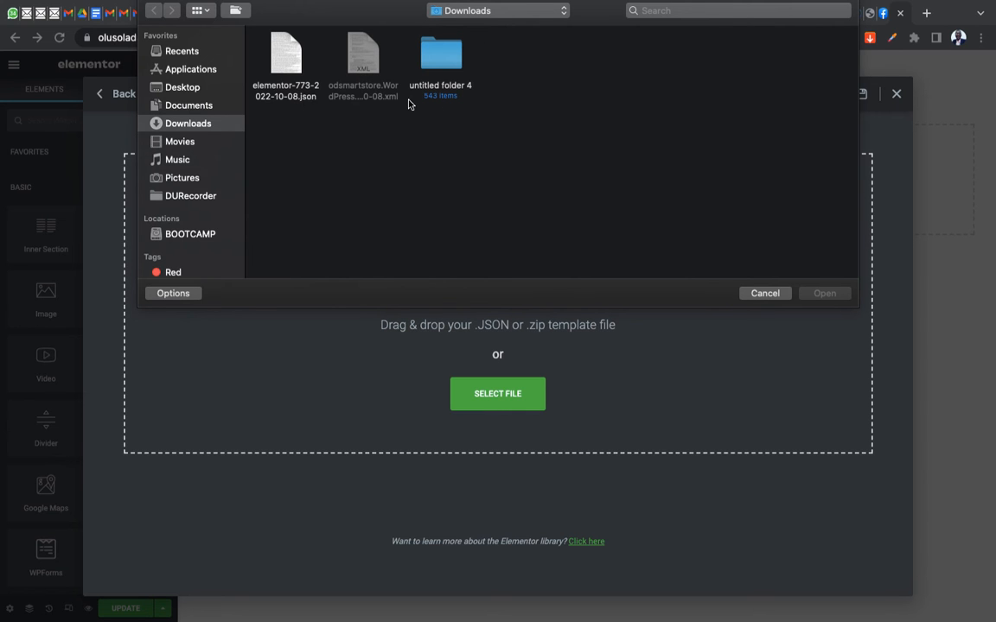
click(277, 59)
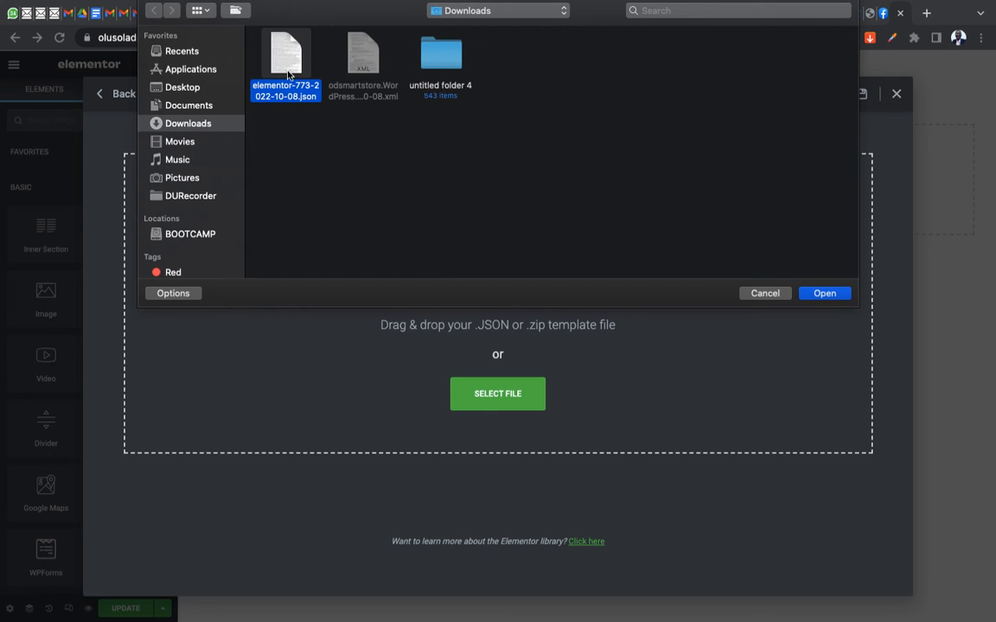
double_click(286, 73)
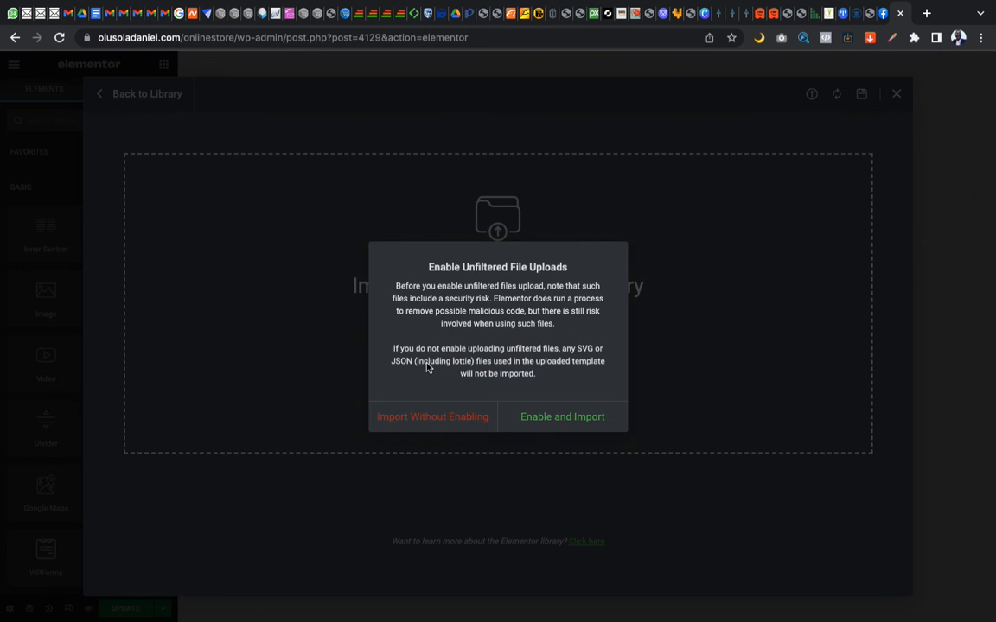
click(554, 421)
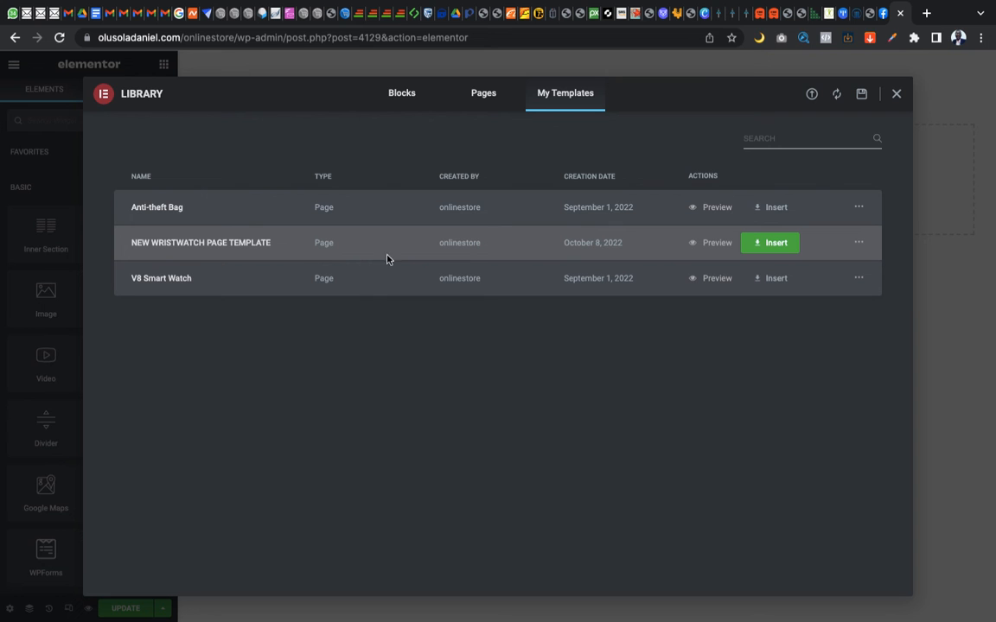
Insert NEW WRISTWATCH PAGE TEMPLATE into the TEMPLATE TEST page and apply the template's page settings too
click(775, 246)
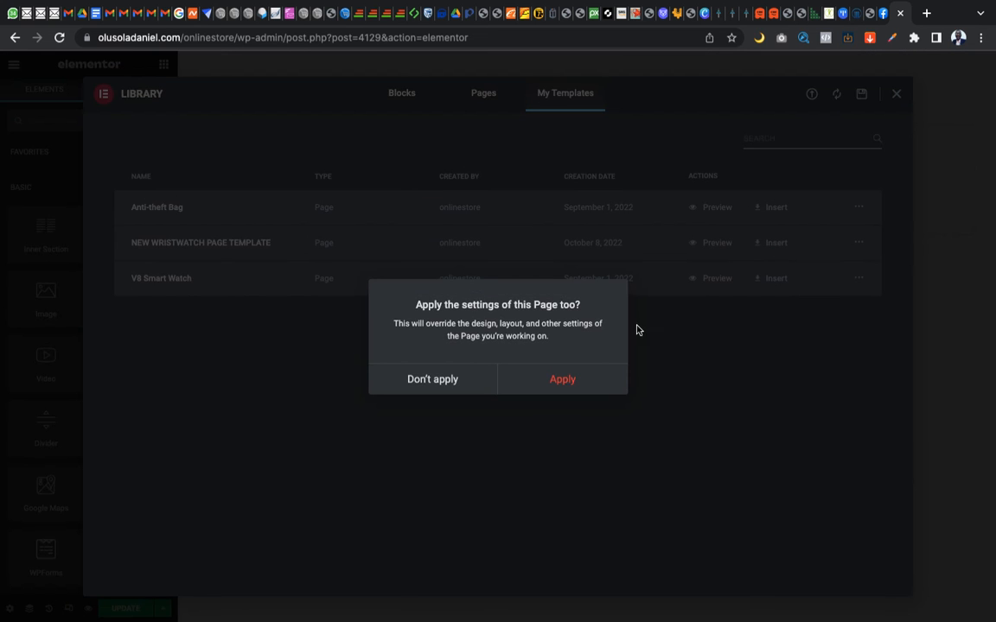
click(557, 383)
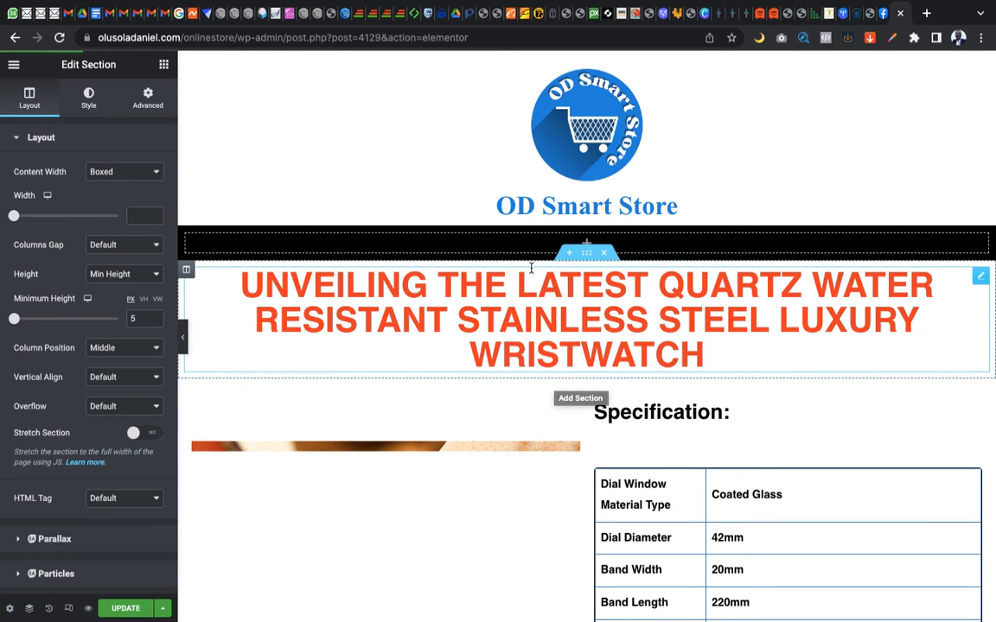
scroll(640, 350, down, 3)
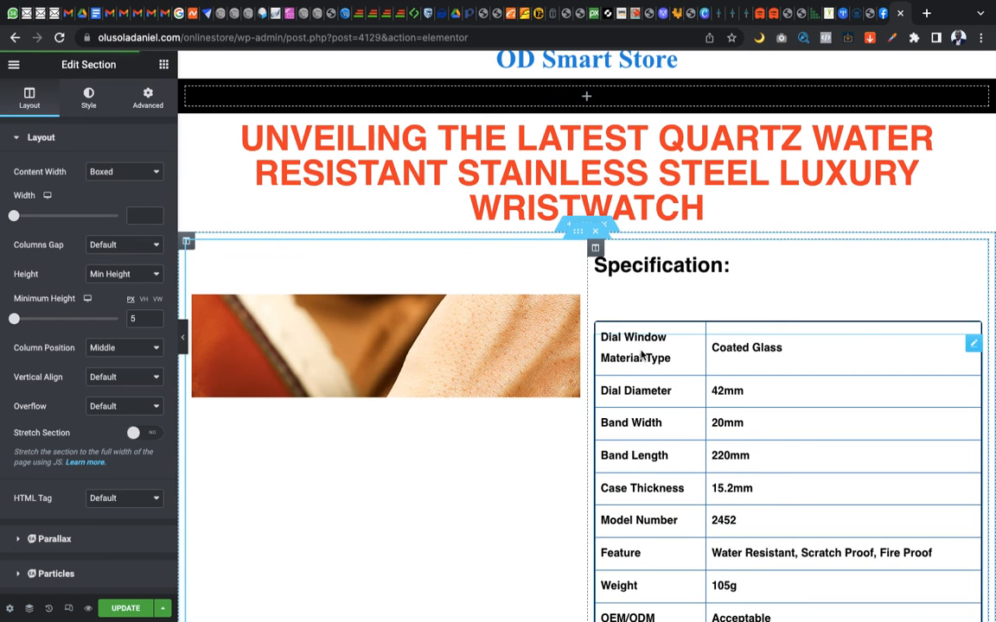
Compare the original wristwatch page in the other browser with the inserted copy, examining the copy from header to footer
key(ctrl+Right)
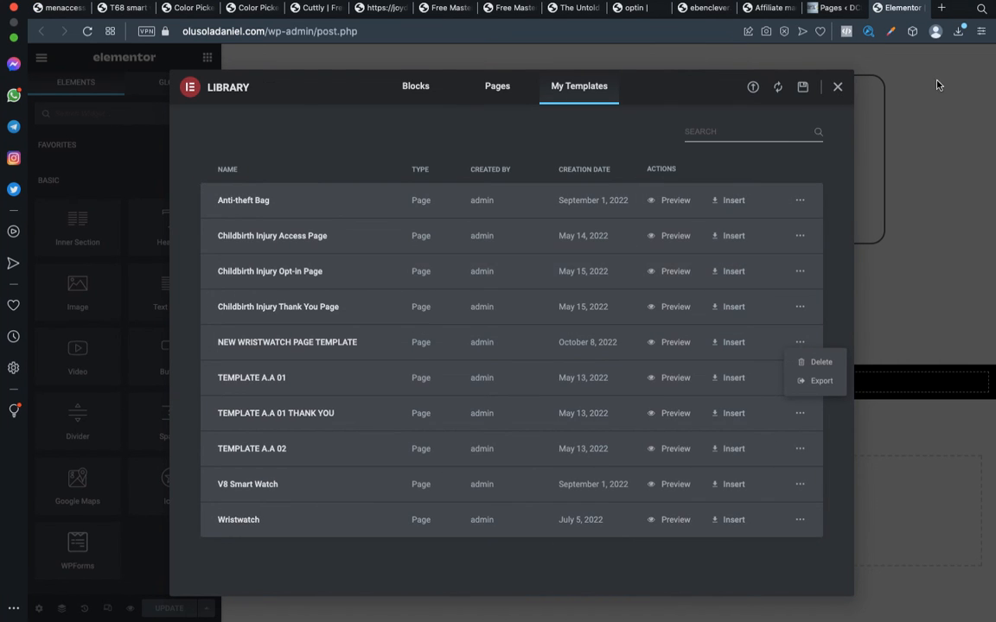
click(837, 89)
scroll(745, 216, down, 10)
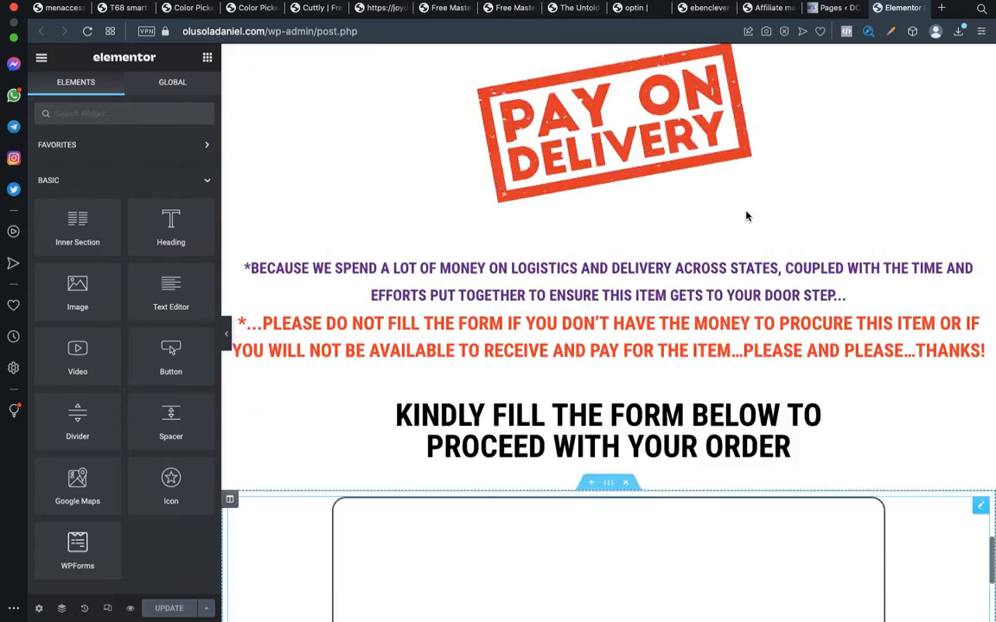
scroll(747, 216, up, 15)
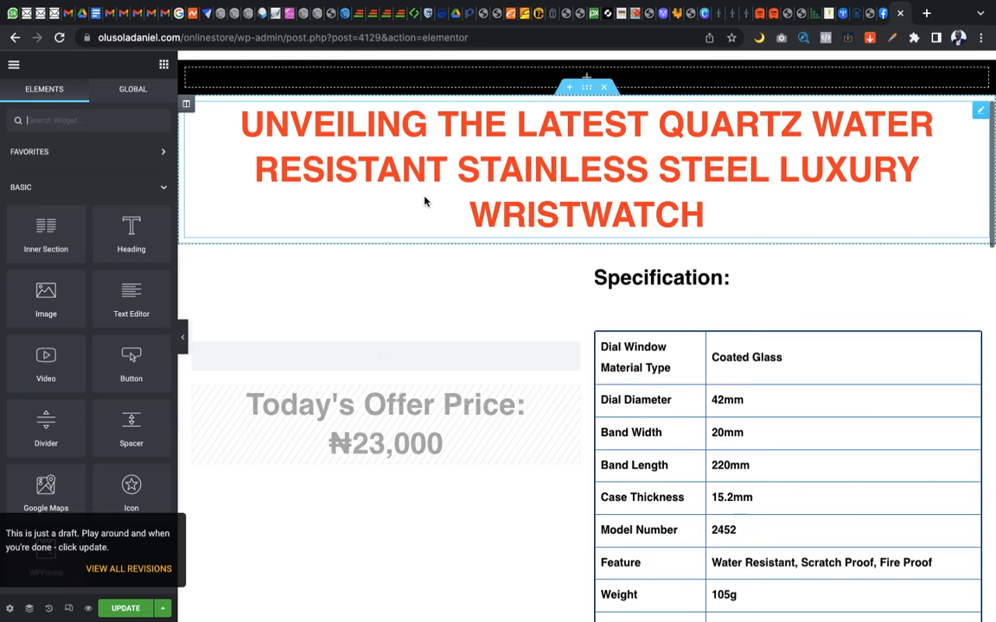
scroll(425, 201, up, 4)
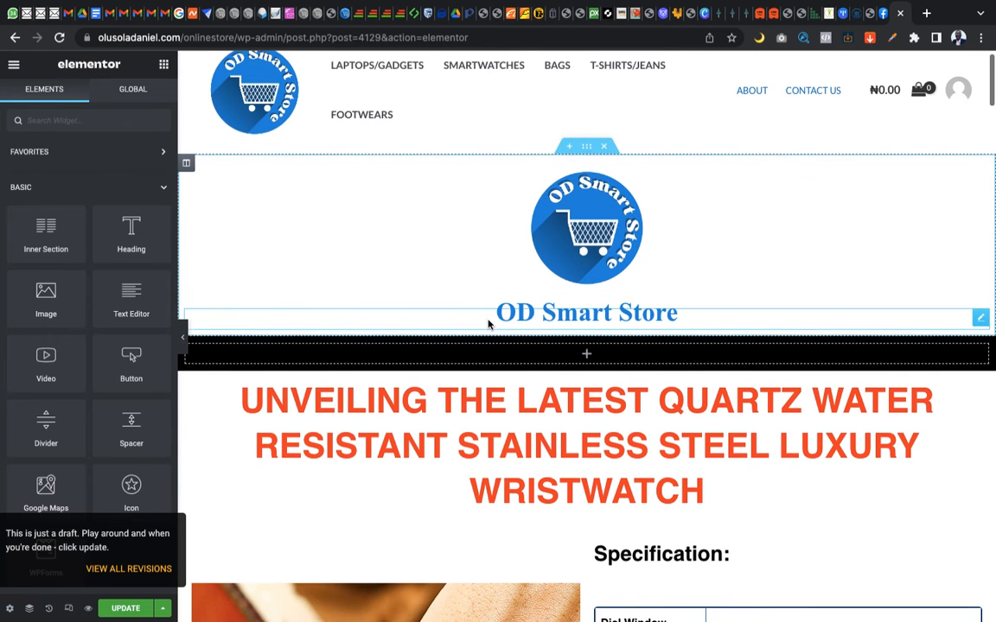
scroll(488, 325, up, 1)
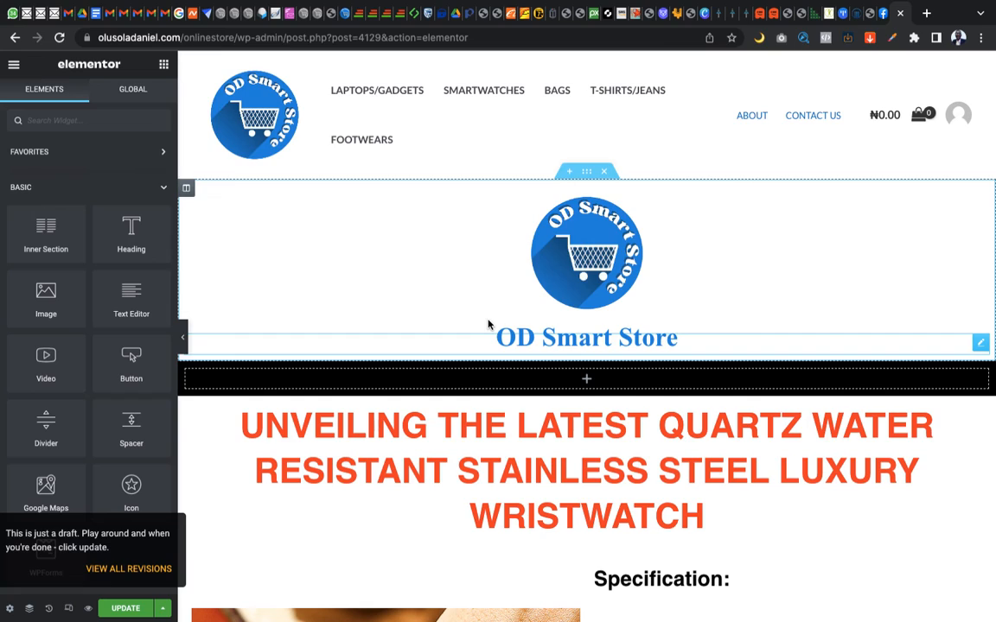
scroll(488, 324, down, 15)
scroll(487, 324, down, 20)
scroll(488, 324, down, 20)
scroll(488, 325, down, 2)
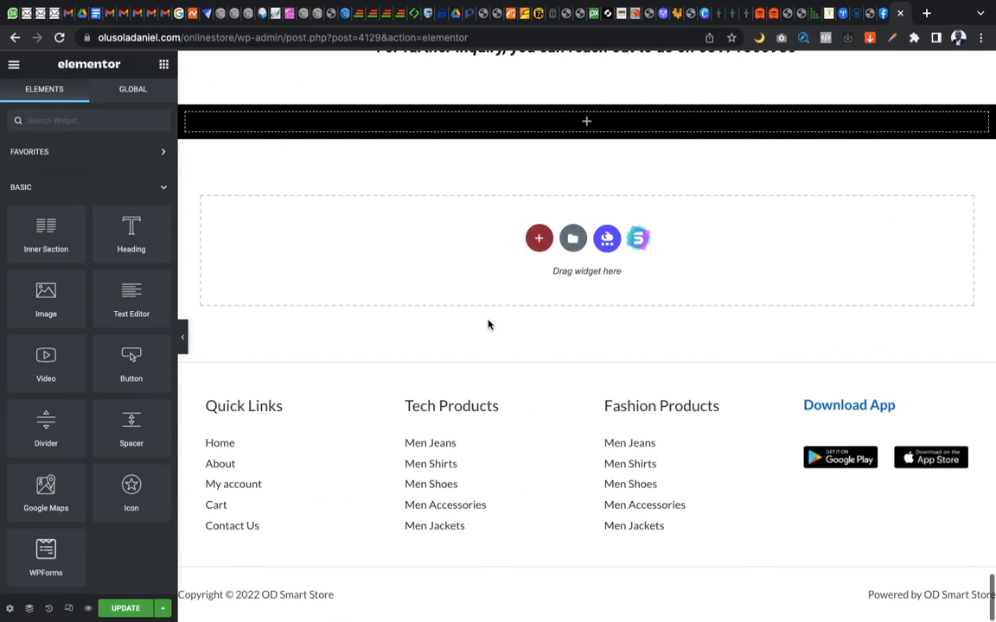
scroll(487, 324, down, 2)
Set the layout of the TEMPLATE TEST page with the inserted template to Elementor Canvas
click(10, 609)
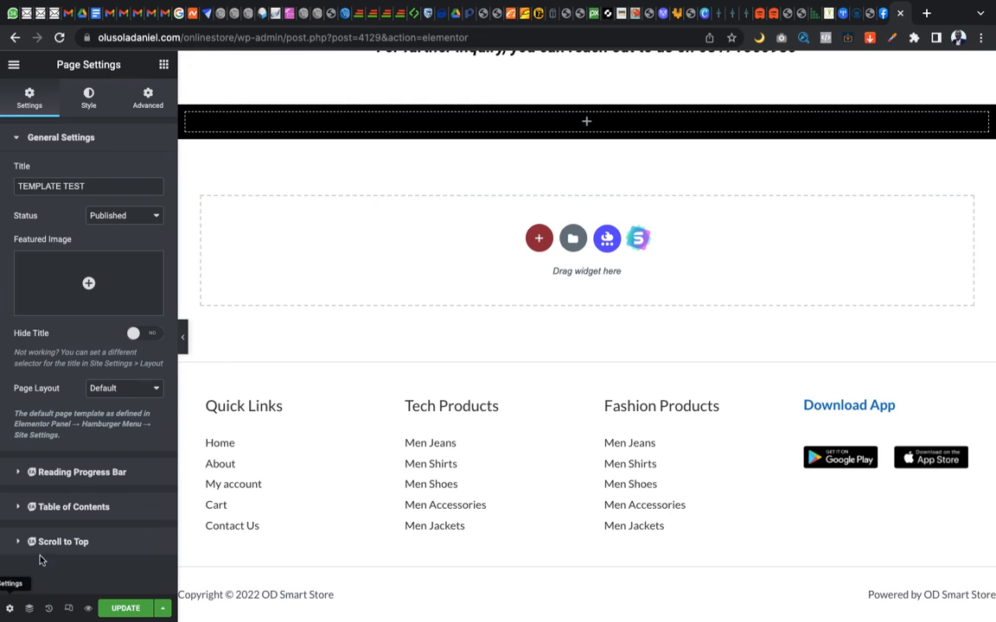
click(122, 395)
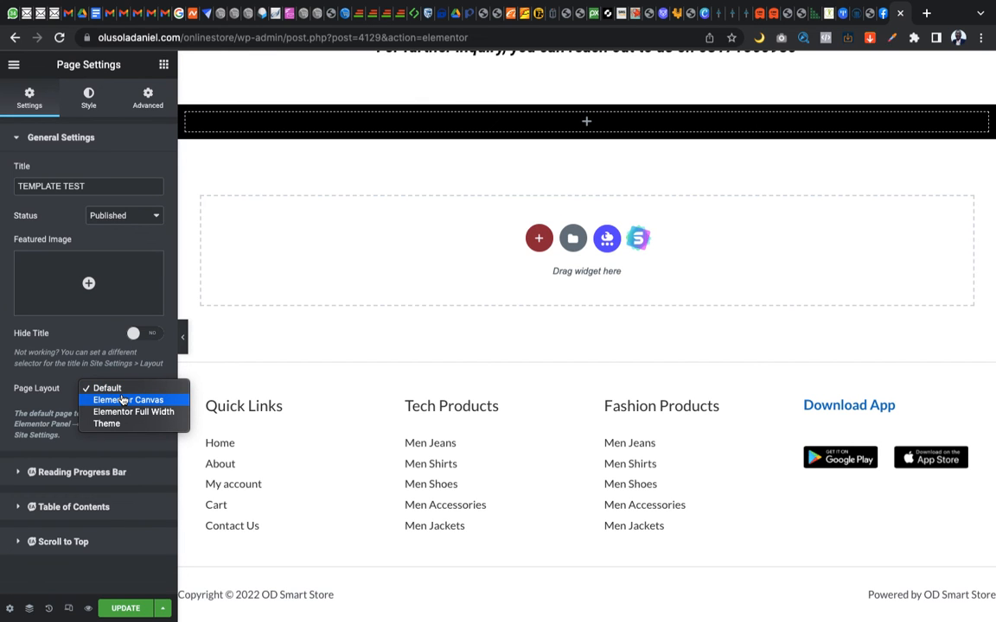
click(124, 400)
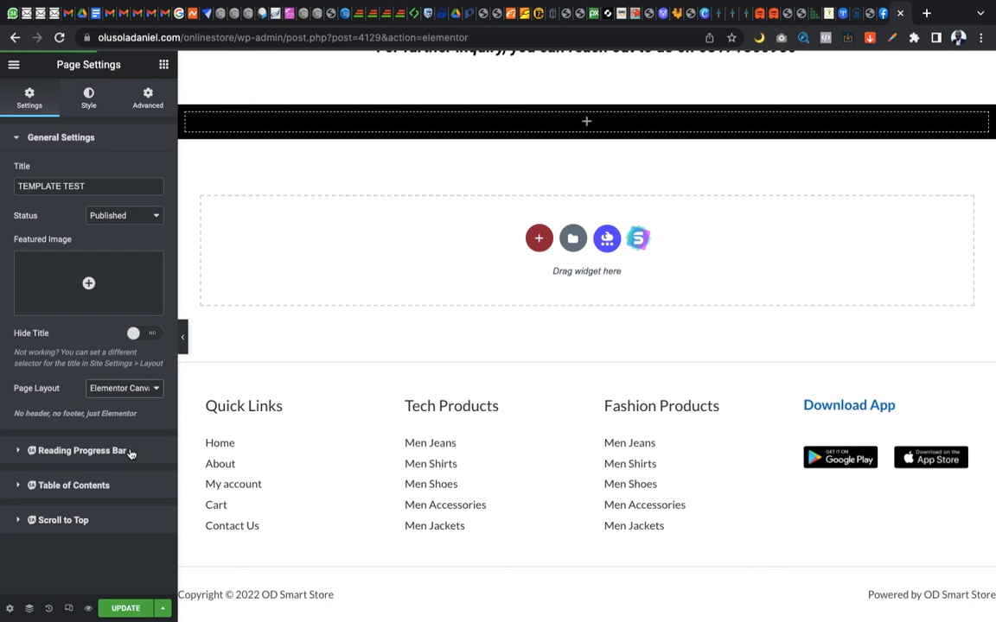
scroll(462, 407, up, 1)
scroll(462, 407, down, 1)
scroll(470, 471, up, 20)
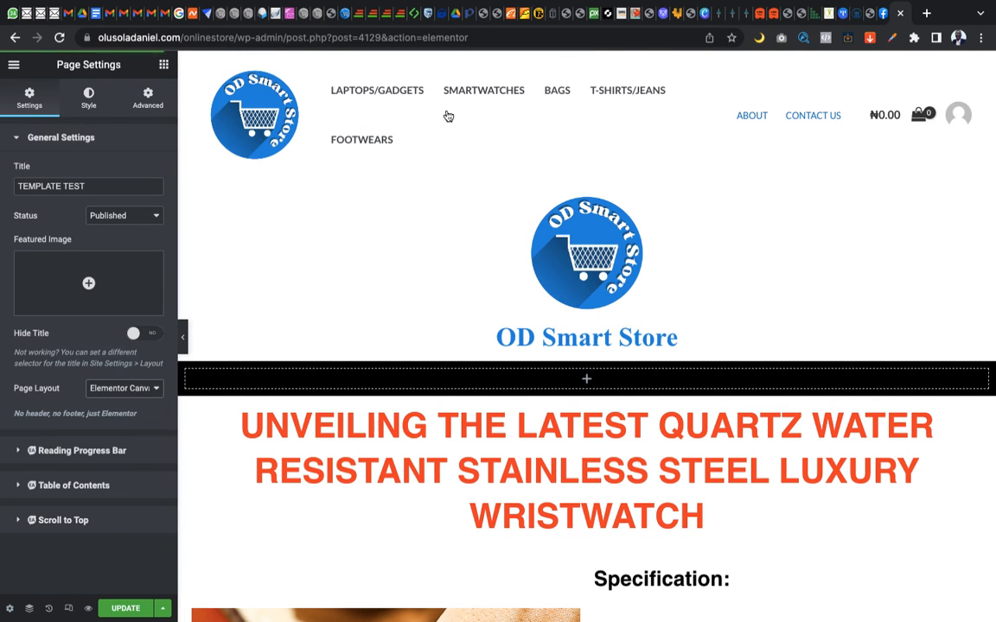
click(511, 113)
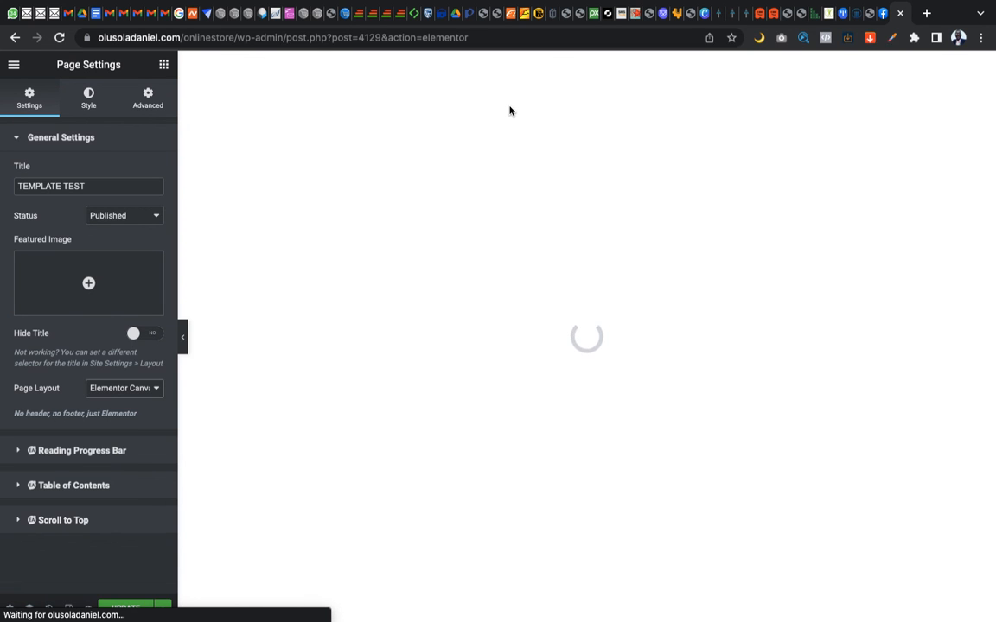
Examine the TEMPLATE TEST page in its Elementor Canvas layout, from the product video and features down to the order form section
scroll(510, 108, down, 15)
scroll(510, 108, down, 10)
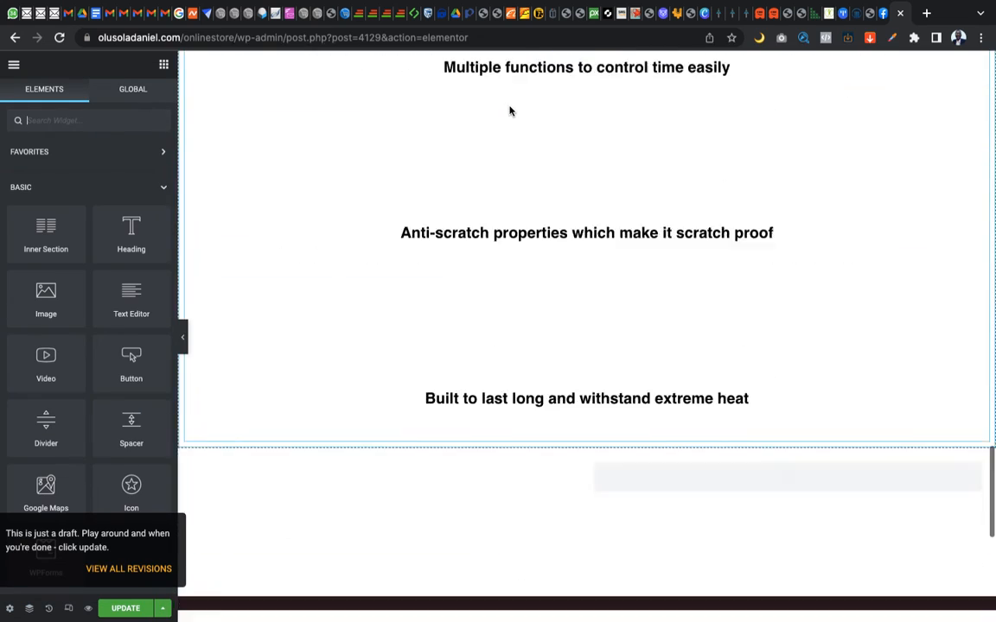
scroll(510, 110, up, 20)
scroll(510, 111, down, 15)
scroll(510, 110, down, 20)
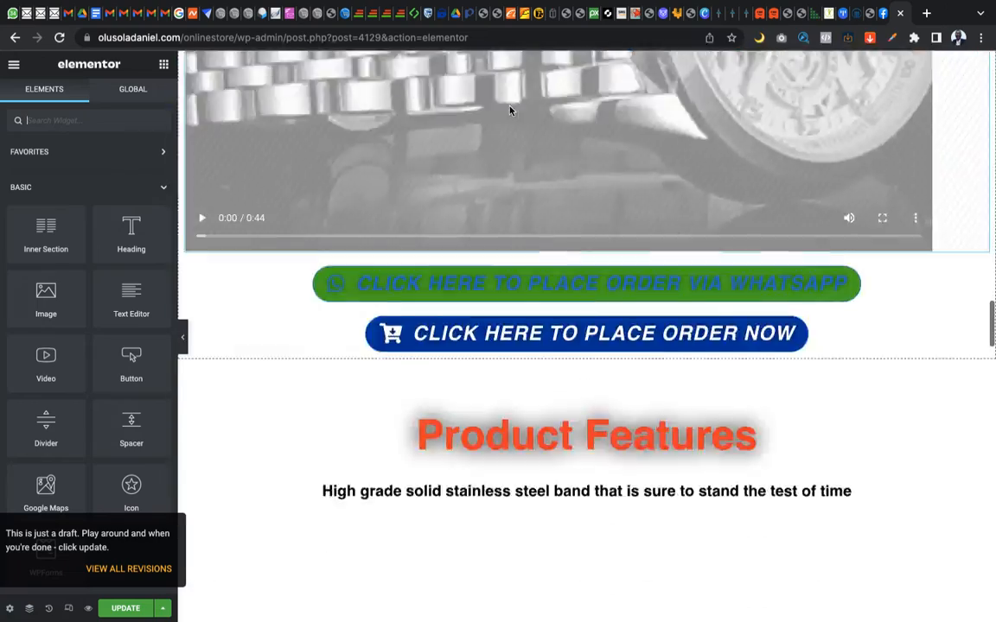
scroll(510, 110, down, 20)
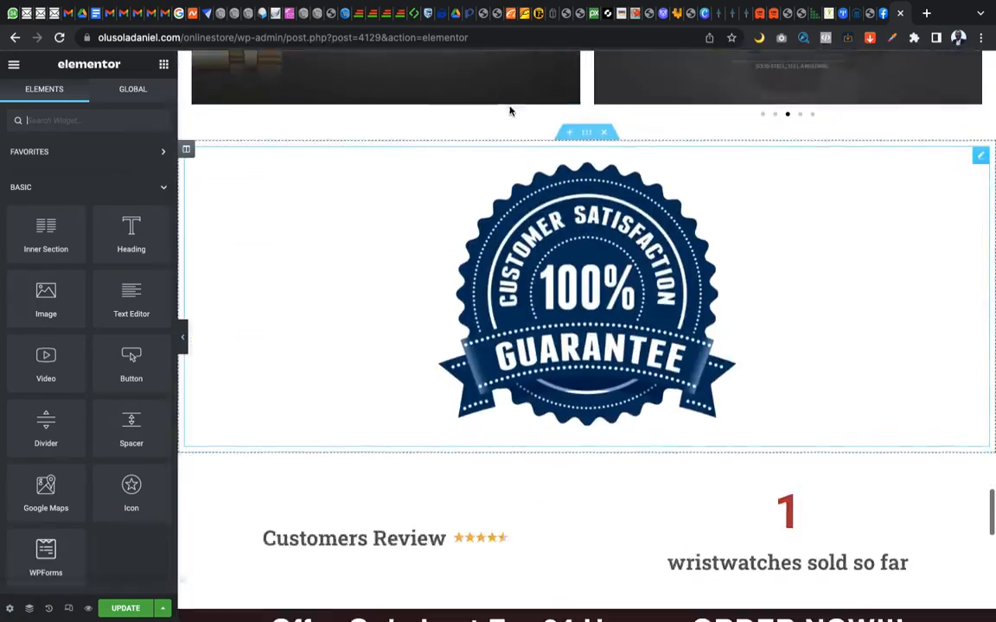
scroll(510, 110, down, 1)
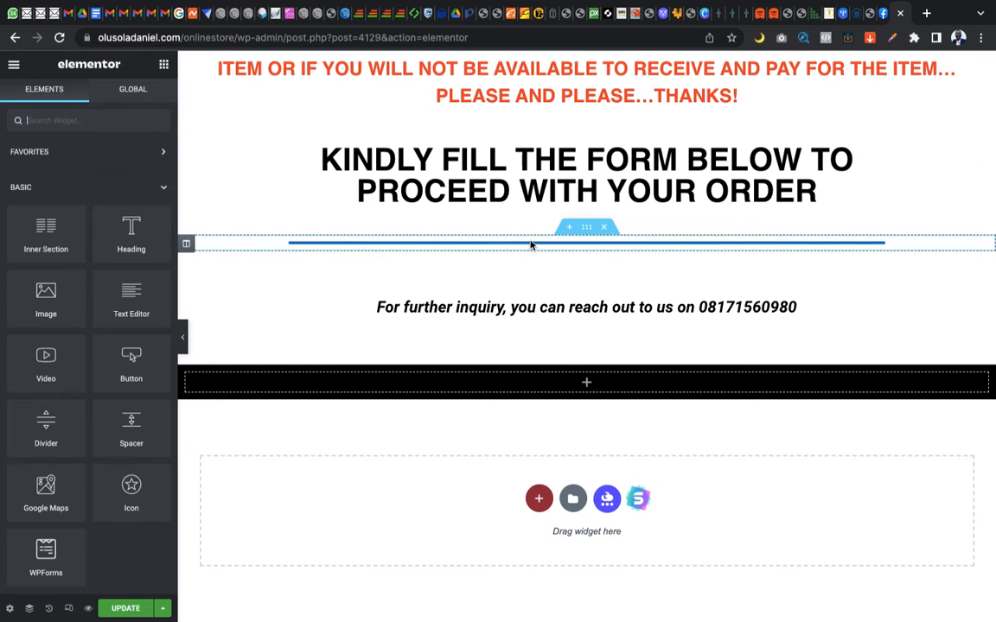
scroll(529, 245, up, 5)
scroll(531, 244, up, 7)
Compare the order form section of the original wristwatch page in the other browser's editor with the same section of the TEMPLATE TEST copy
key(ctrl+Right)
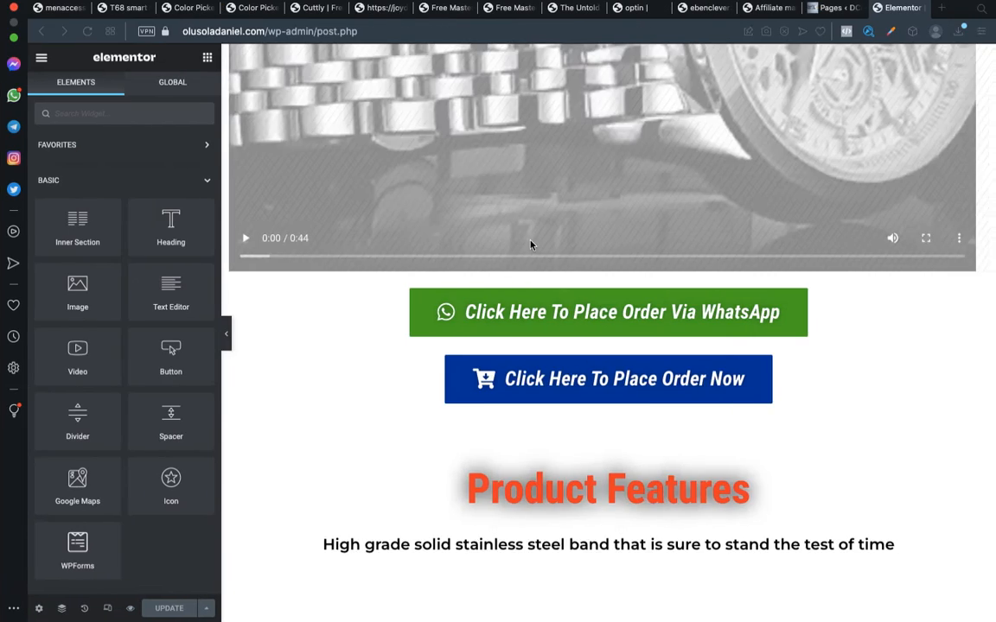
scroll(530, 244, down, 10)
scroll(531, 245, down, 20)
scroll(531, 245, up, 5)
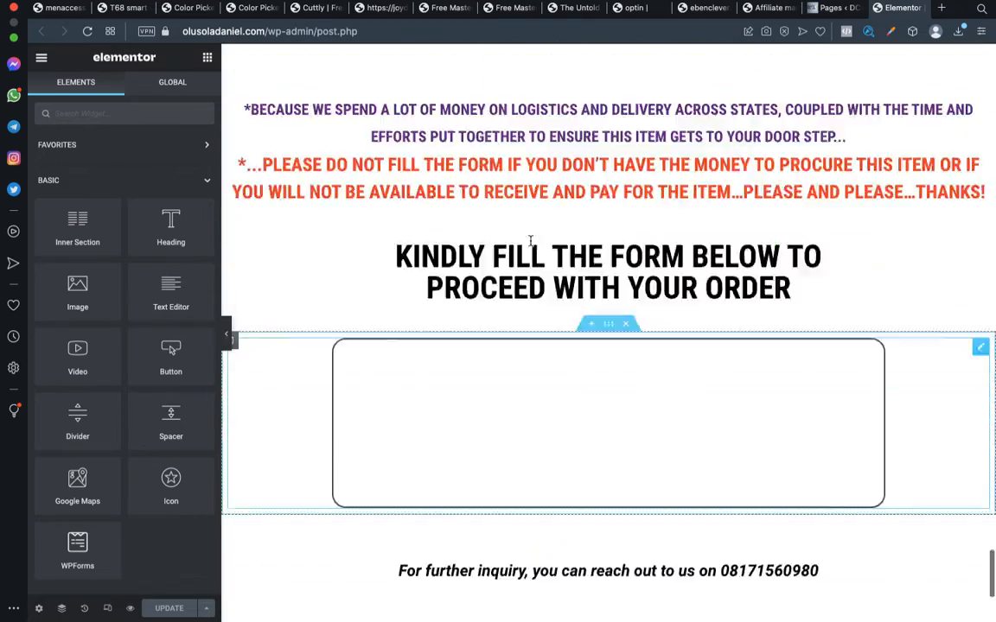
key(ctrl+Left)
scroll(531, 245, down, 10)
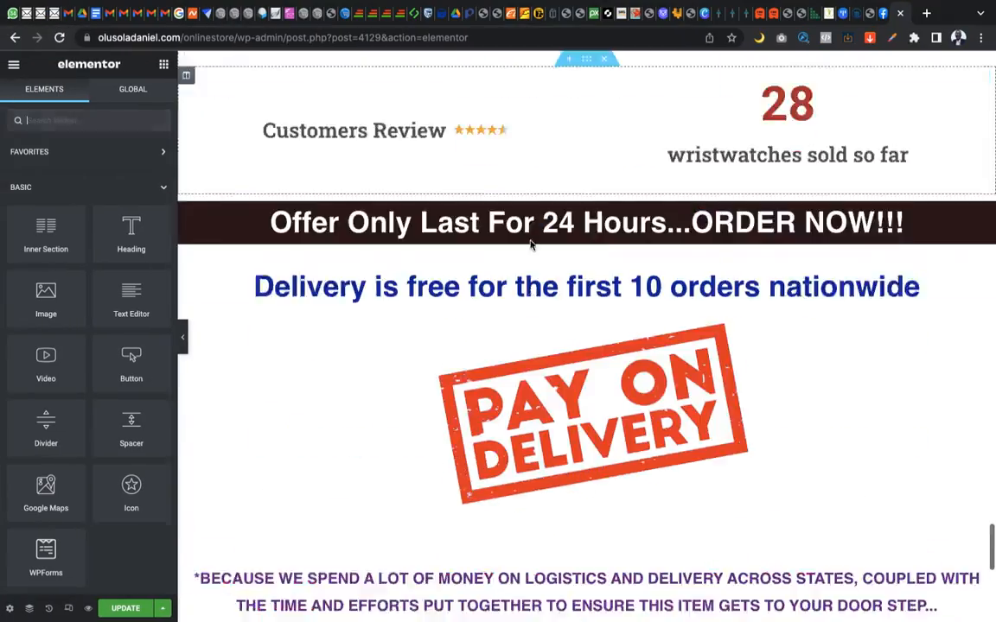
scroll(531, 244, down, 2)
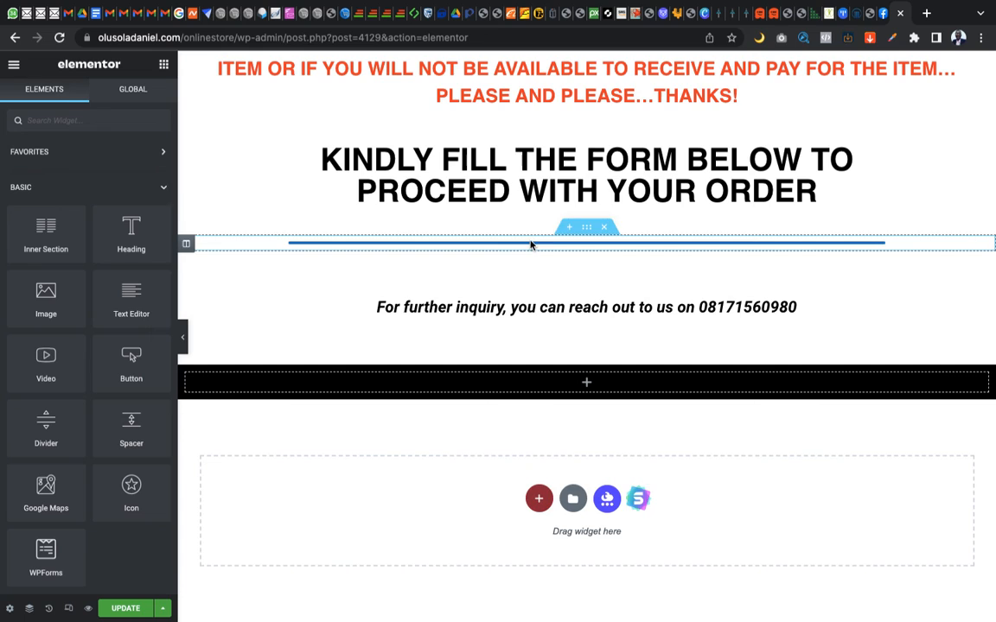
scroll(502, 136, up, 4)
scroll(501, 136, up, 15)
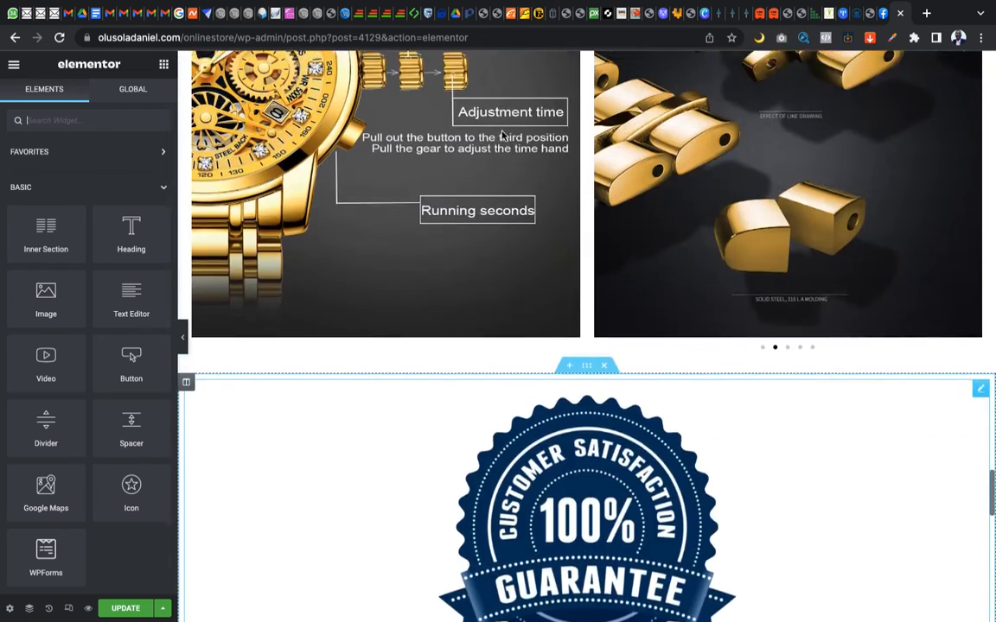
scroll(503, 136, up, 20)
scroll(503, 137, up, 20)
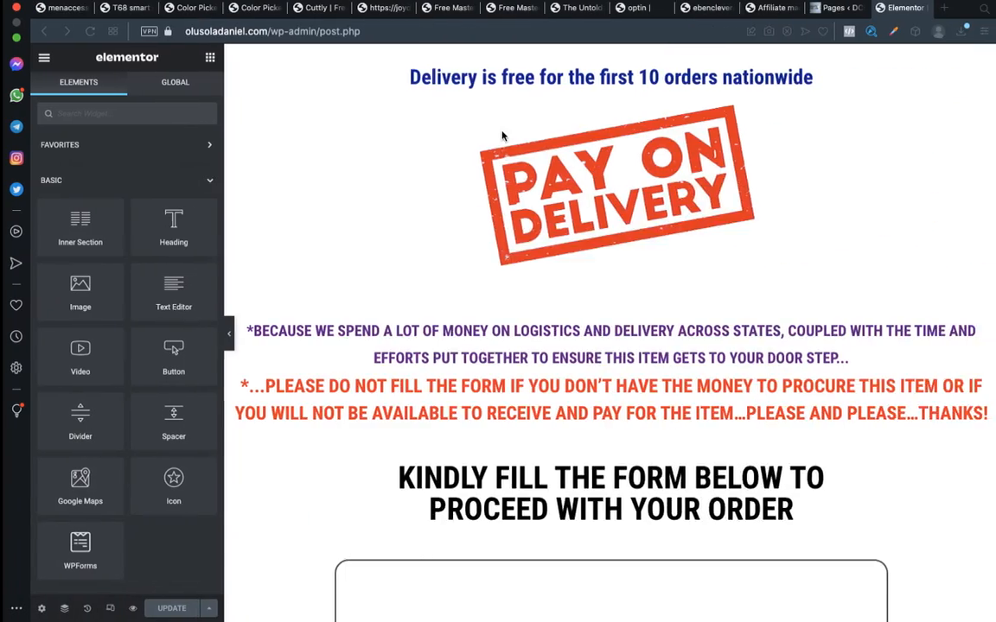
scroll(516, 270, up, 2)
scroll(516, 269, down, 5)
scroll(516, 270, down, 5)
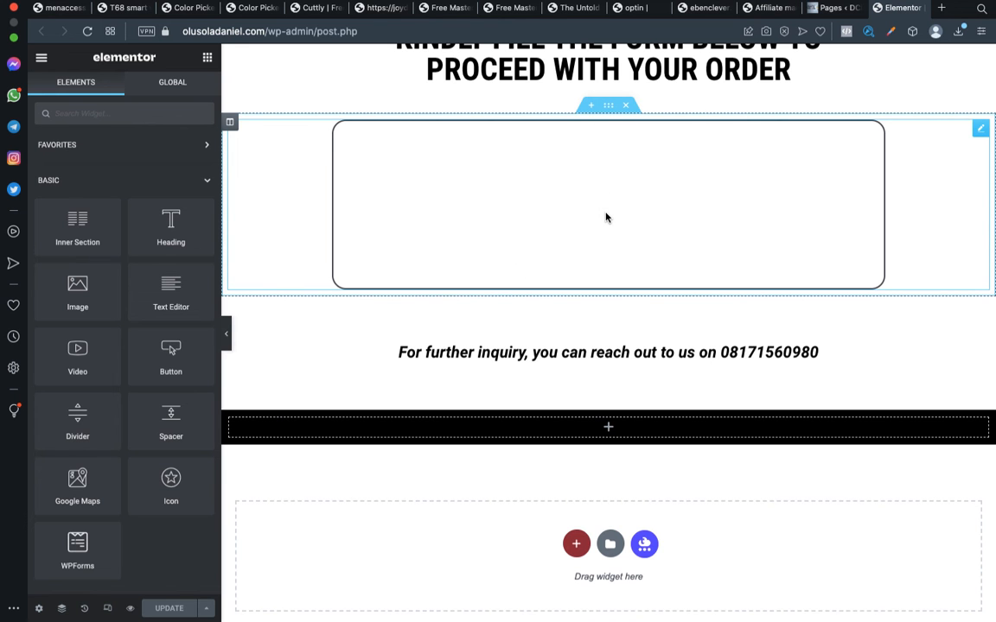
scroll(607, 218, up, 8)
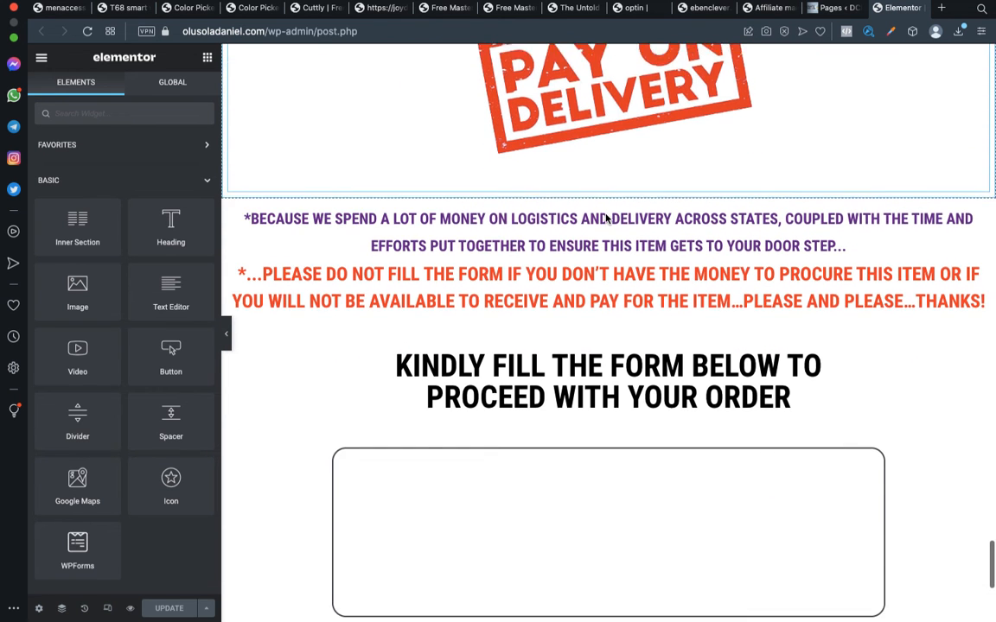
scroll(607, 218, down, 1)
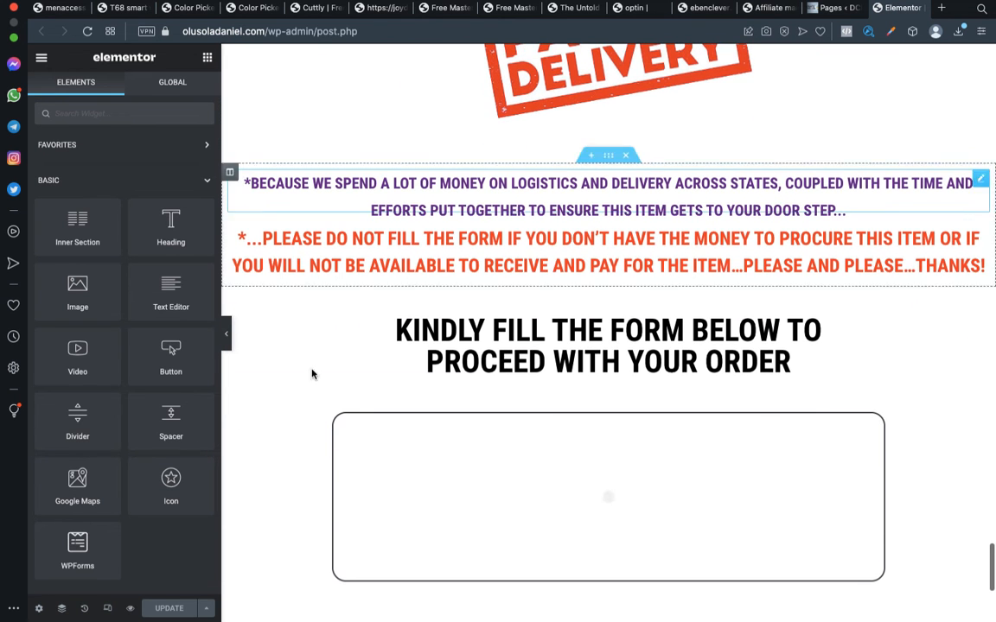
Preview the original Luxury Men Wristwatch page and examine it from the header down to the order form
right_click(130, 613)
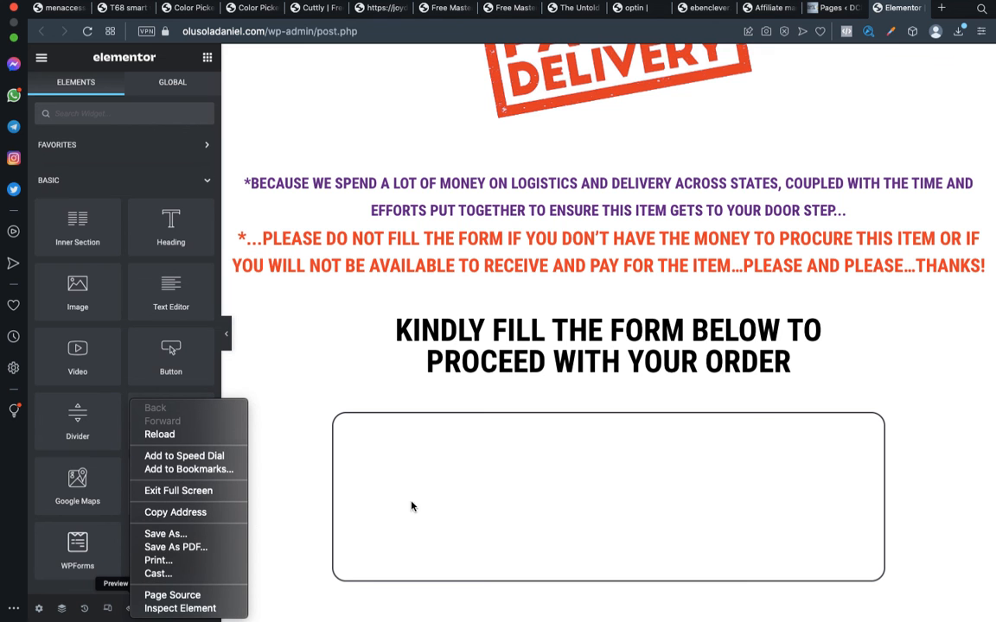
click(338, 407)
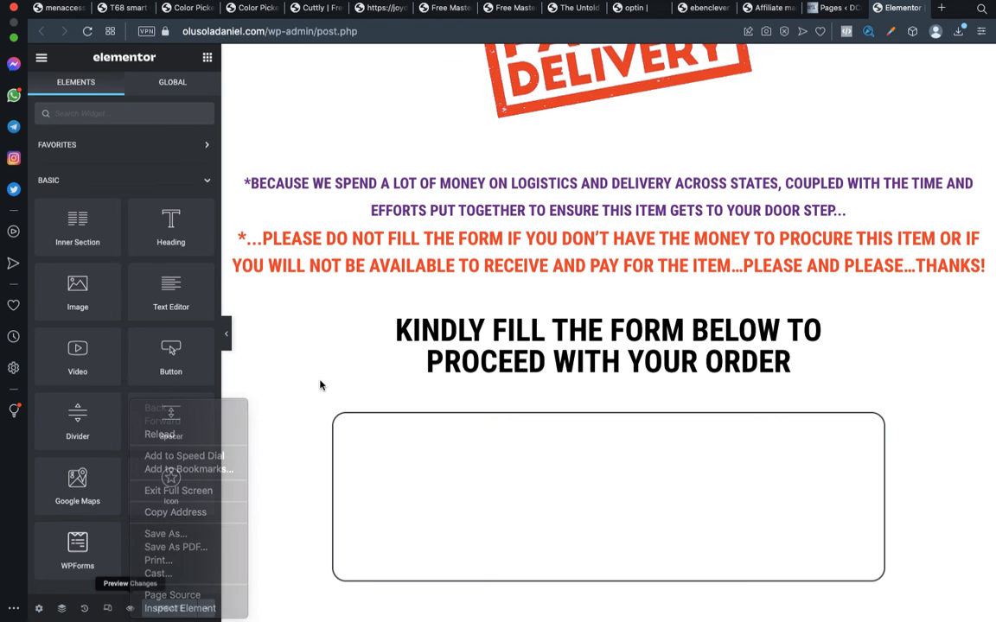
click(131, 611)
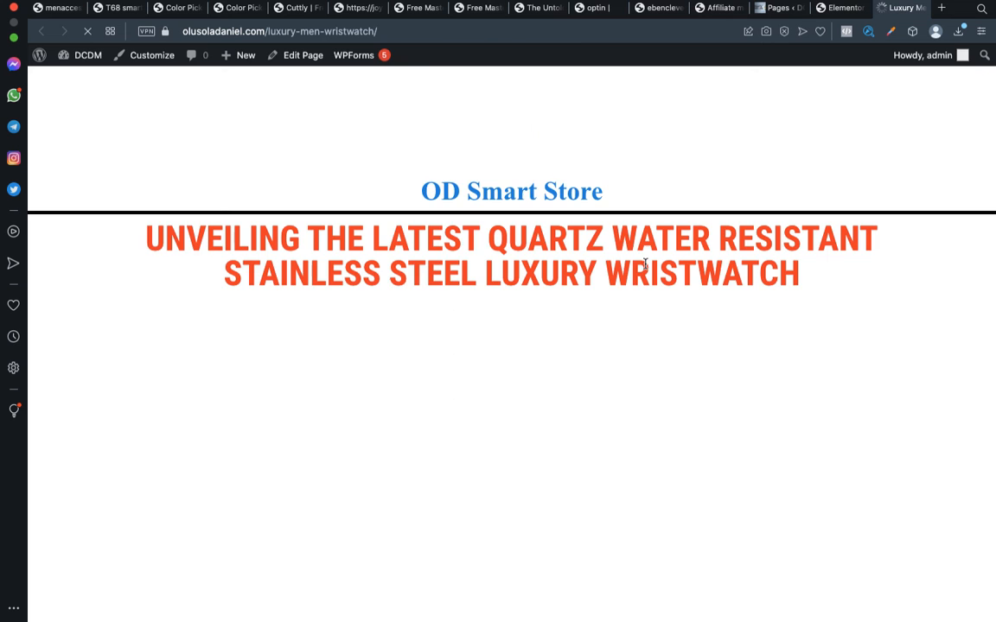
scroll(696, 393, down, 2)
scroll(697, 398, down, 3)
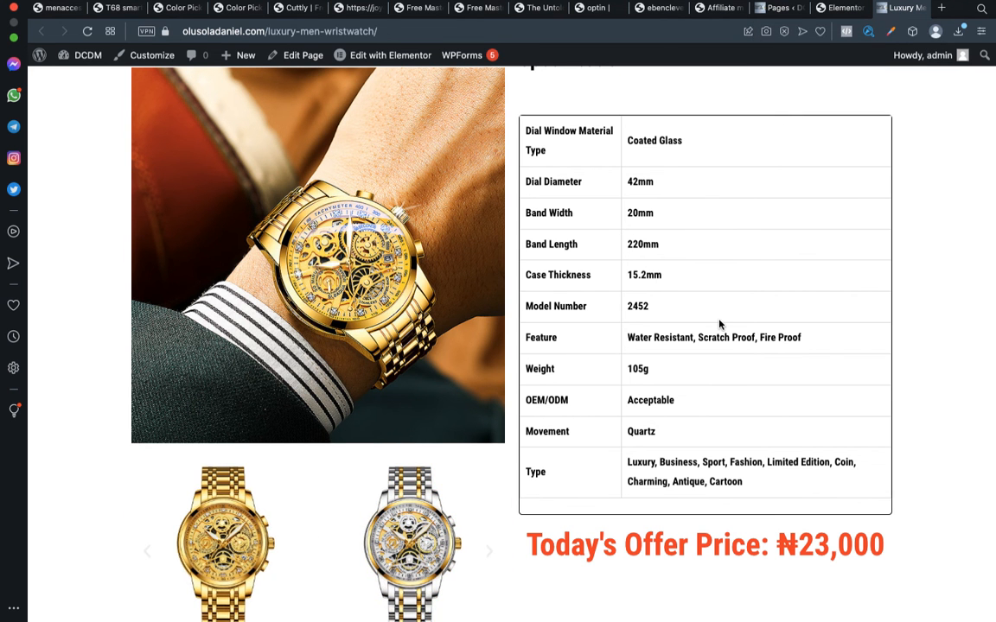
scroll(703, 194, down, 5)
scroll(703, 191, down, 20)
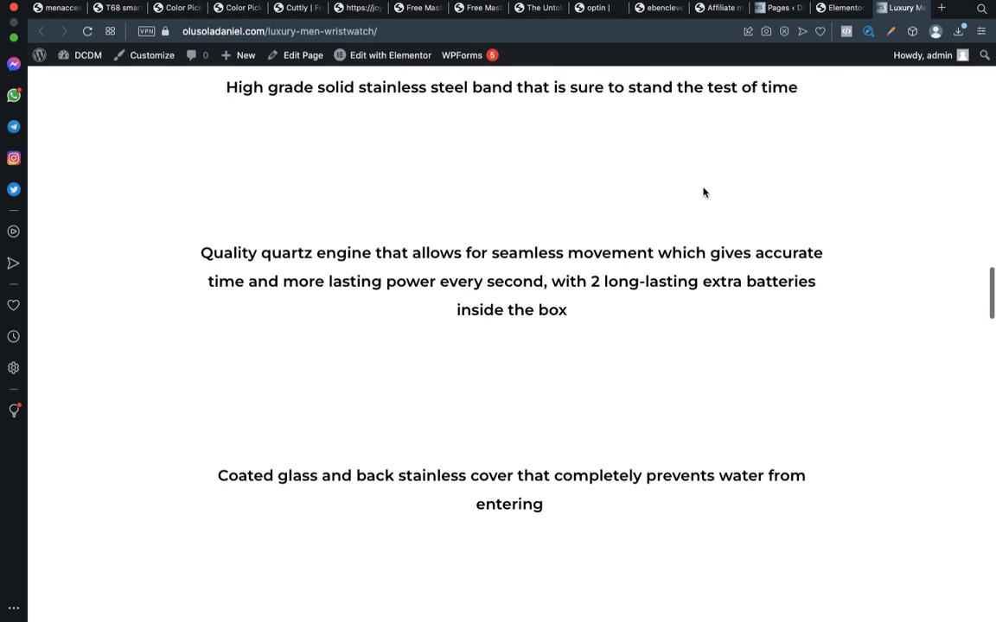
scroll(651, 284, down, 3)
scroll(618, 311, up, 10)
scroll(618, 311, up, 1)
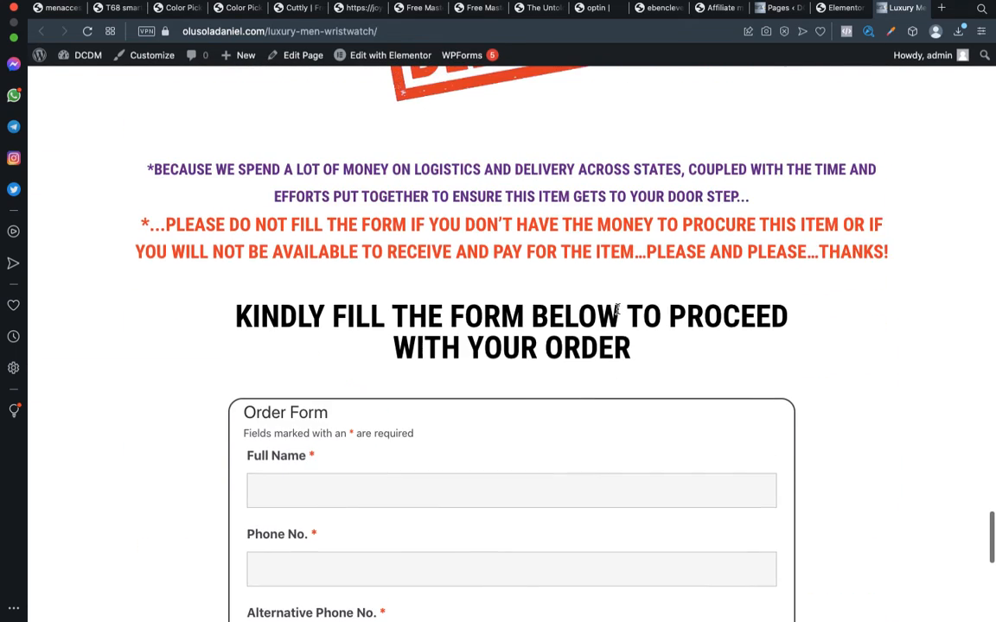
Switch to the store's browser, preview the TEMPLATE TEST page and examine it down to the form section
key(ctrl+Left)
scroll(580, 263, down, 7)
scroll(580, 264, down, 15)
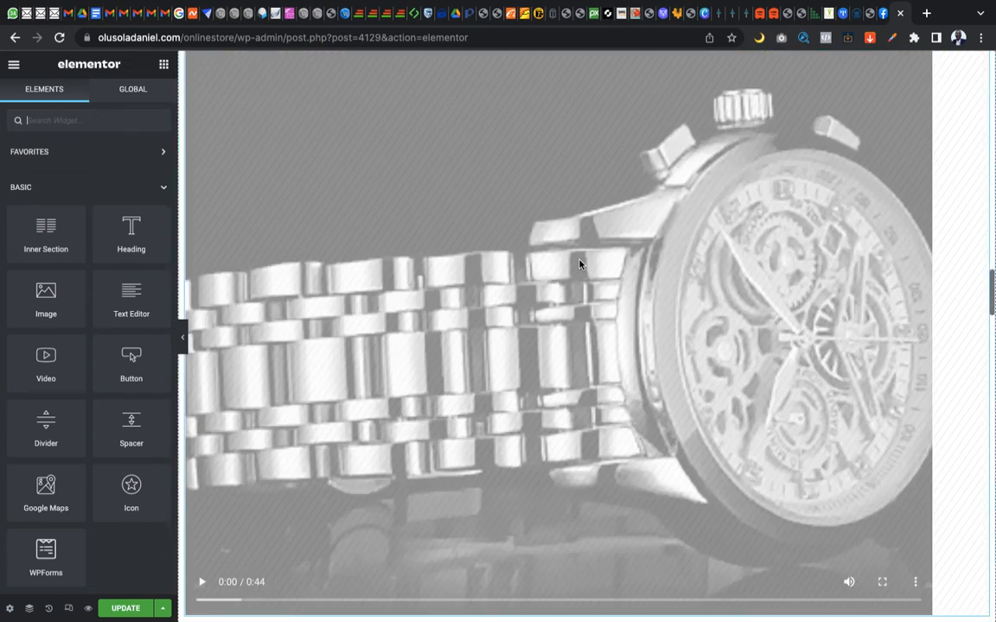
scroll(580, 264, down, 3)
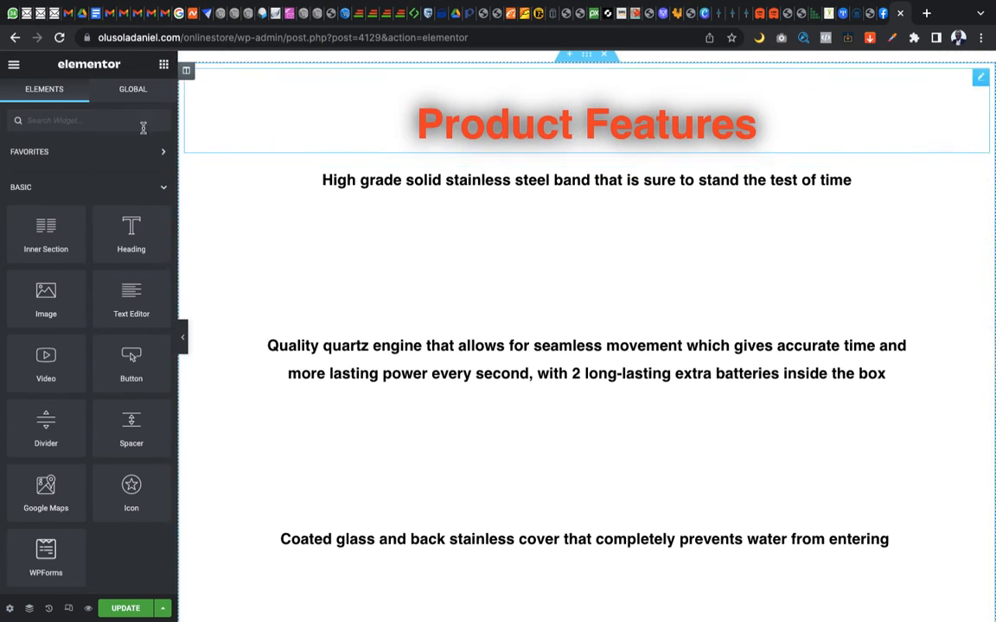
scroll(433, 308, down, 12)
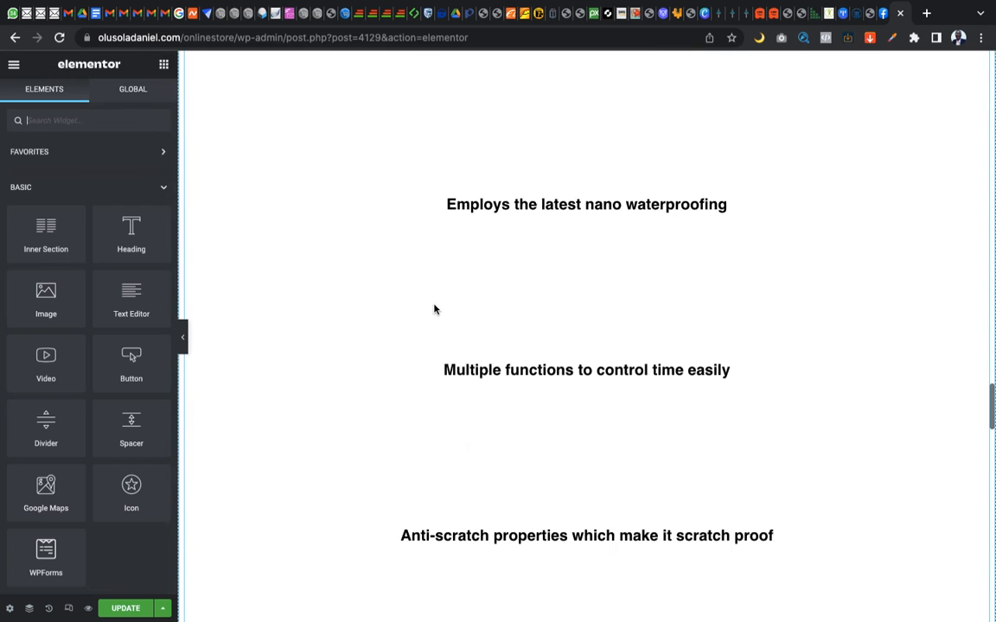
scroll(435, 309, down, 15)
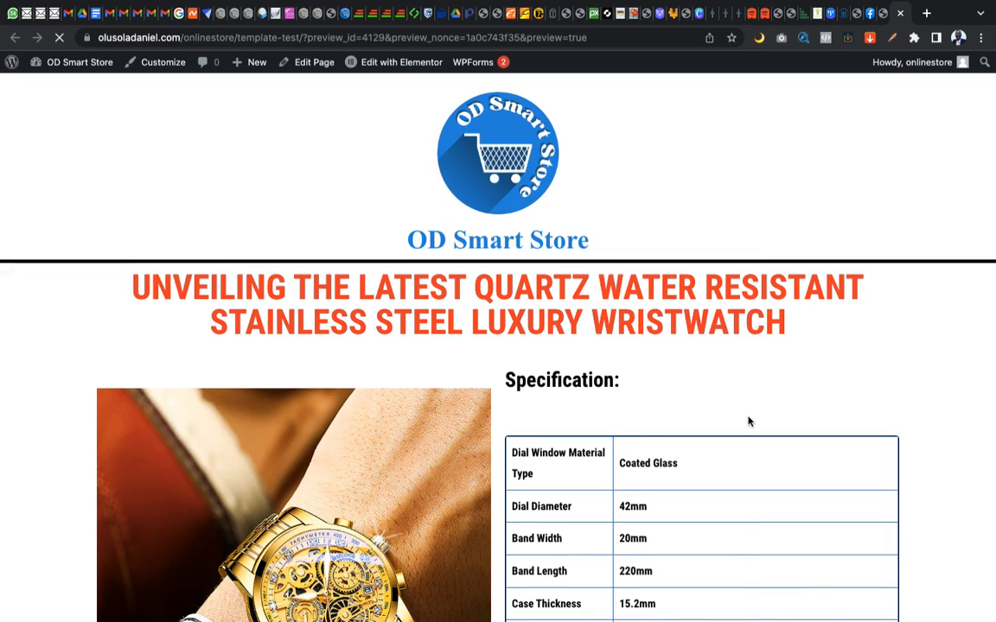
scroll(748, 421, down, 20)
scroll(749, 421, down, 20)
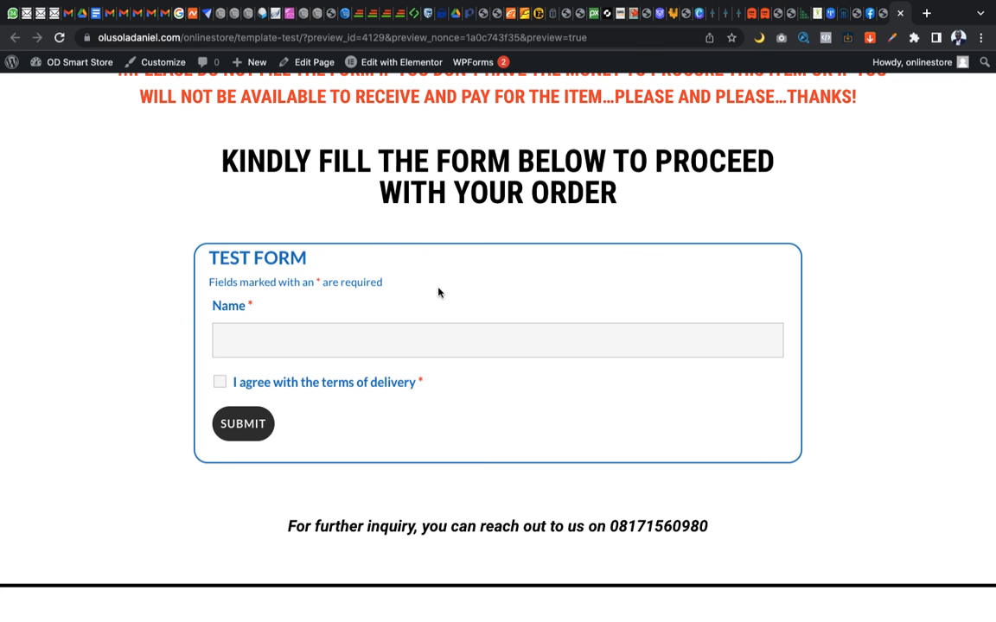
Compare the order form on the original wristwatch page with the form in the TEMPLATE TEST preview
key(ctrl+Right)
scroll(555, 459, down, 2)
scroll(555, 458, down, 1)
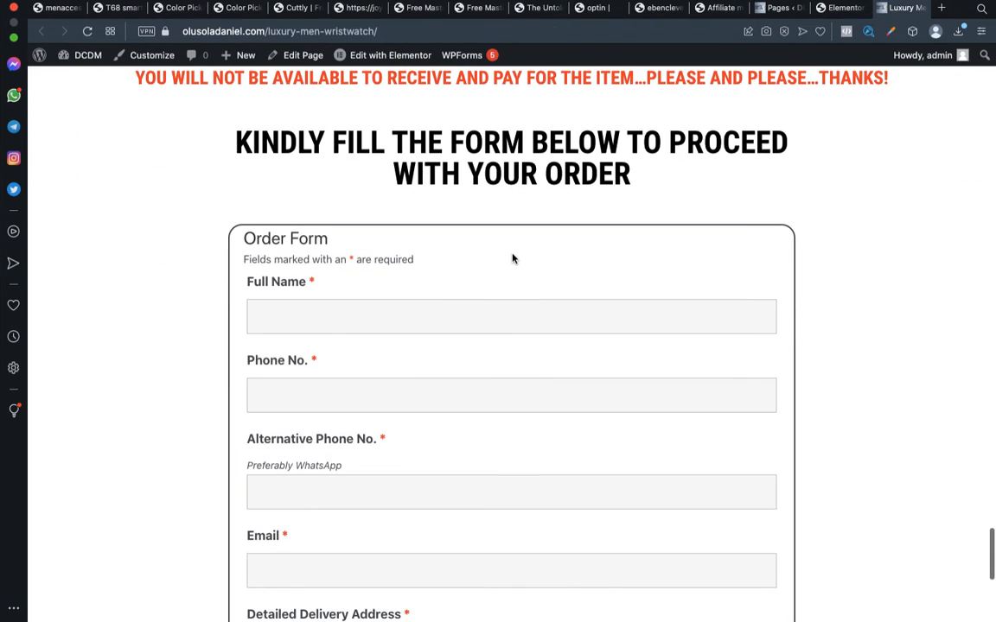
key(ctrl+Left)
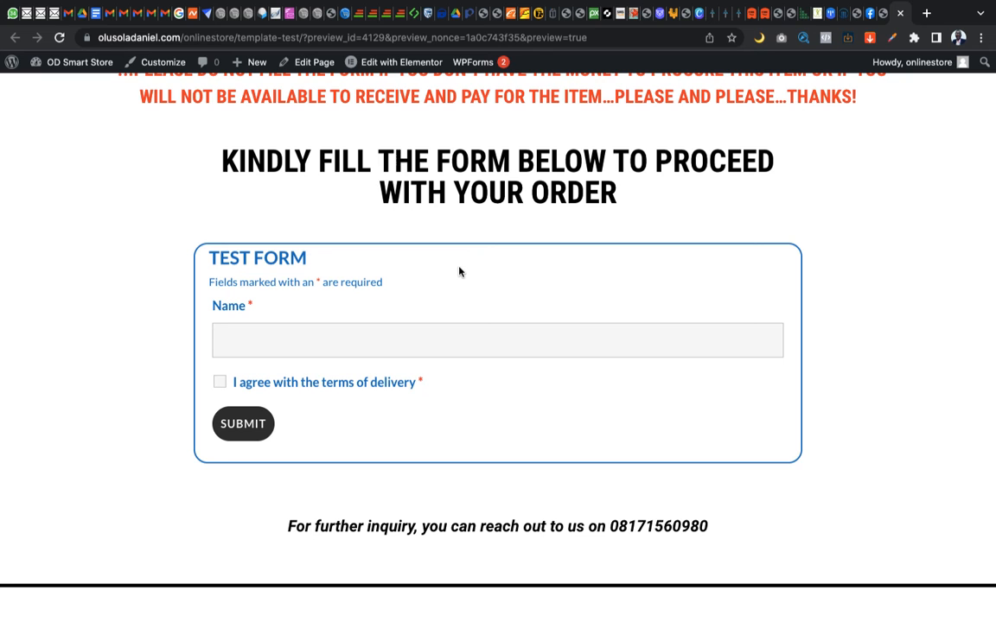
key(ctrl+Right)
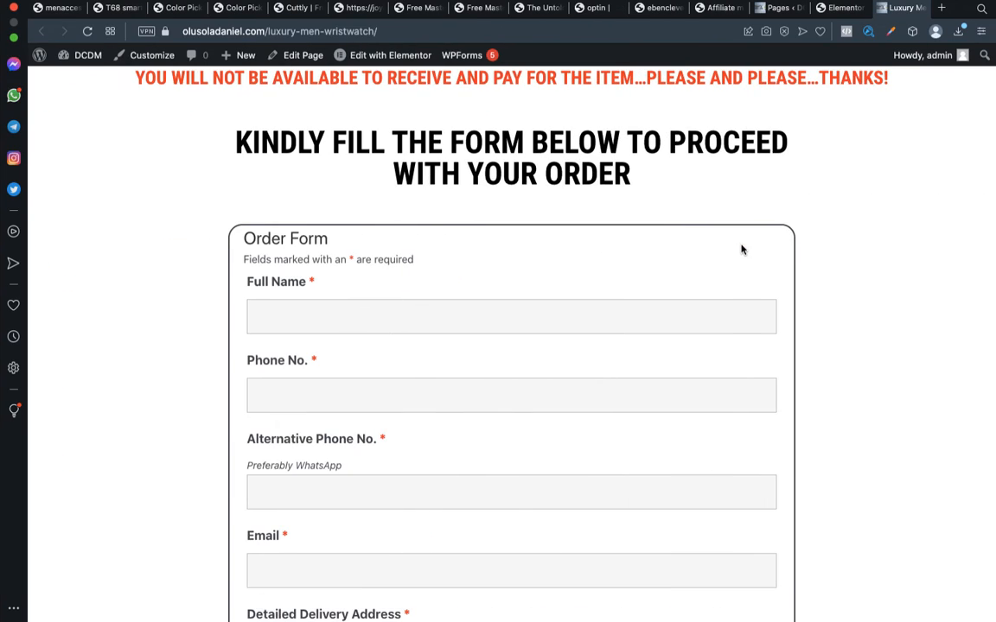
scroll(741, 250, down, 5)
scroll(741, 250, up, 8)
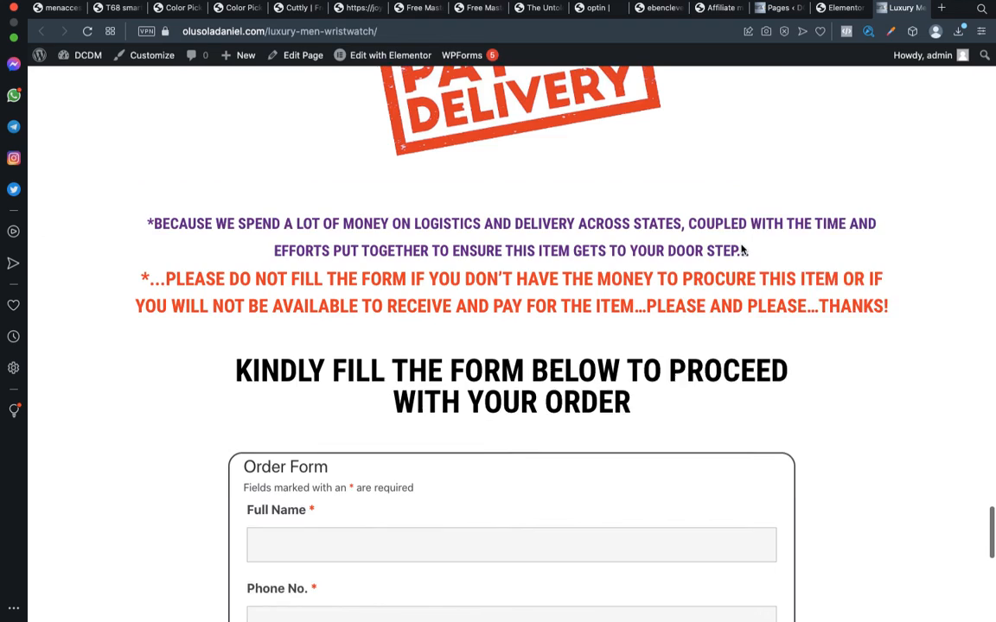
scroll(740, 249, up, 10)
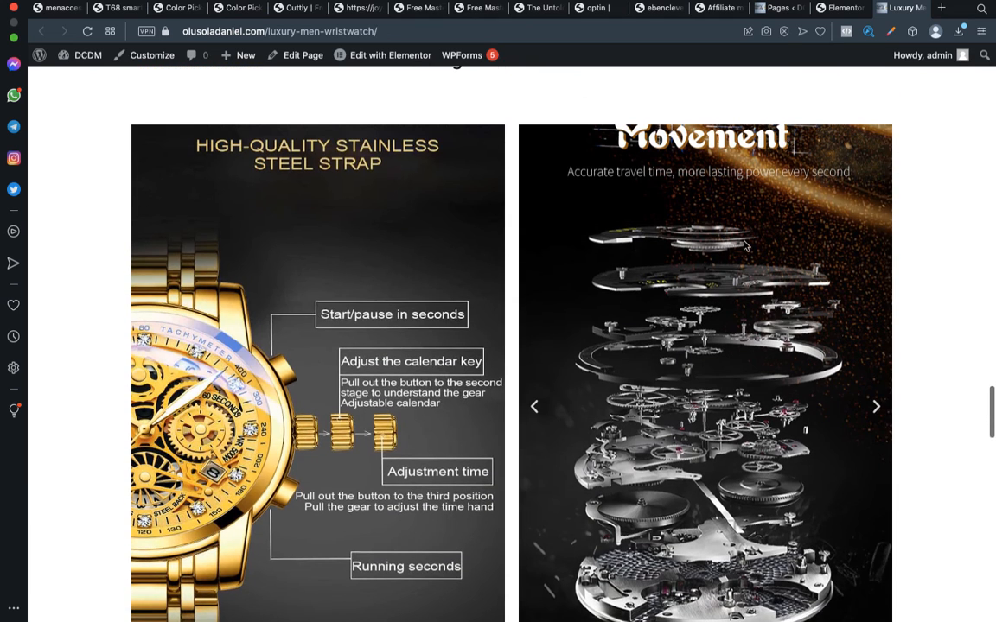
Go back to the source site's Pages list and look over the pages and the Elementor admin options
click(784, 10)
scroll(104, 204, up, 3)
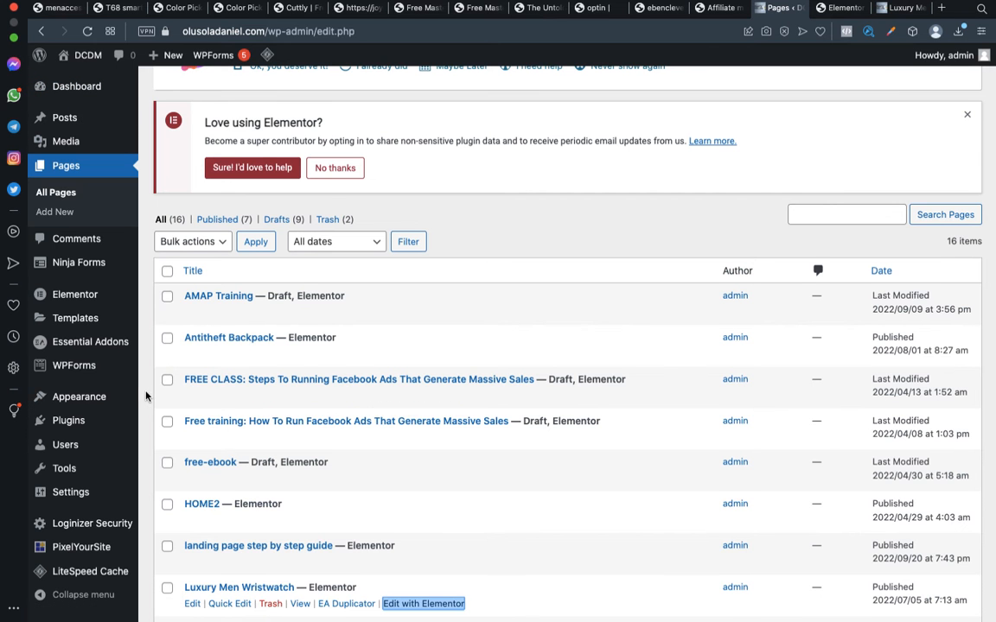
scroll(76, 324, down, 1)
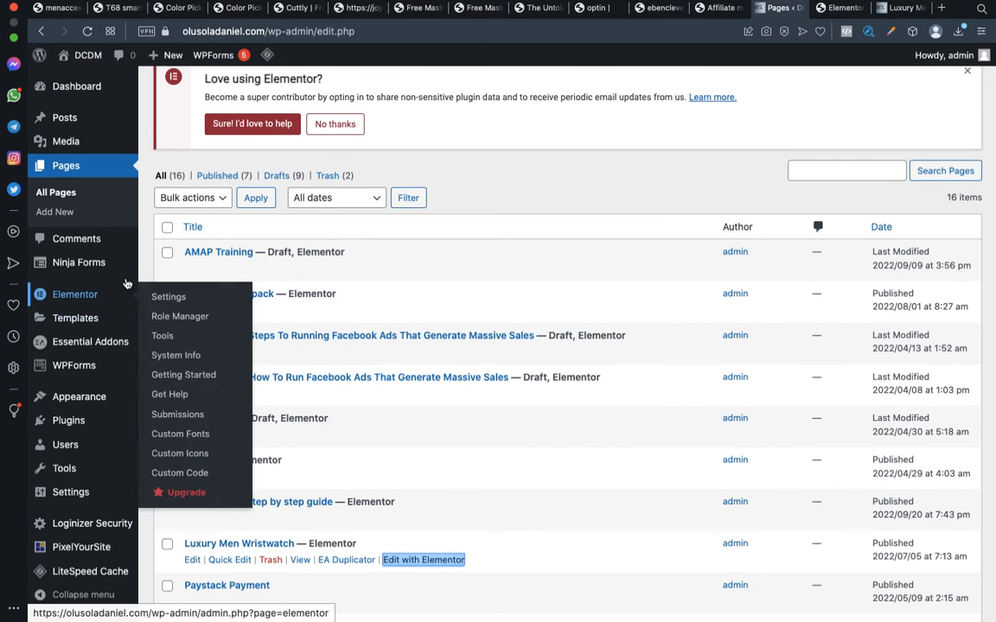
Return to the Elementor editor of the TEMPLATE TEST page in the store's browser
key(ctrl+Left)
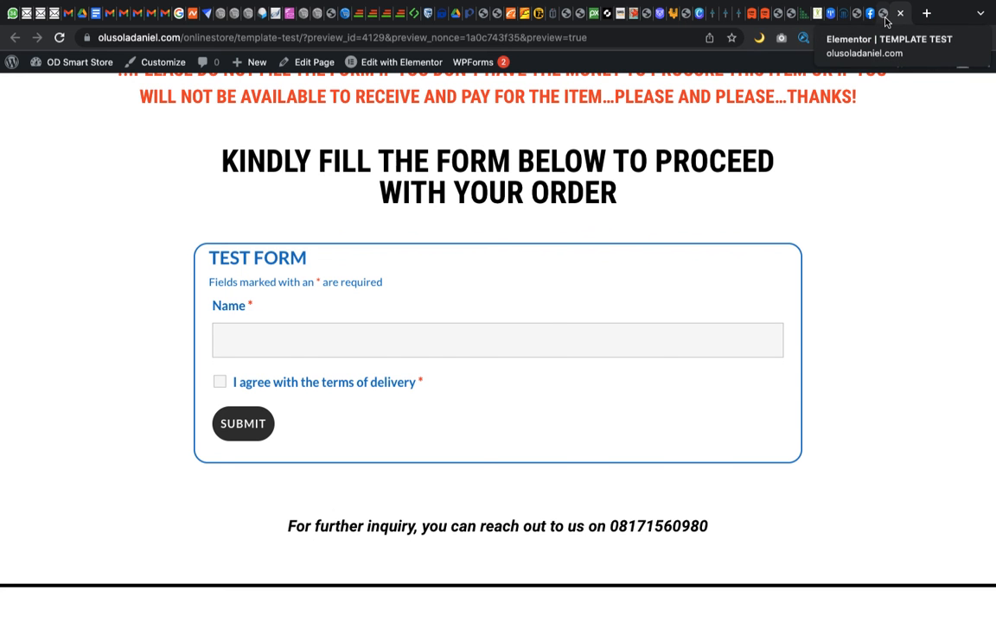
click(884, 18)
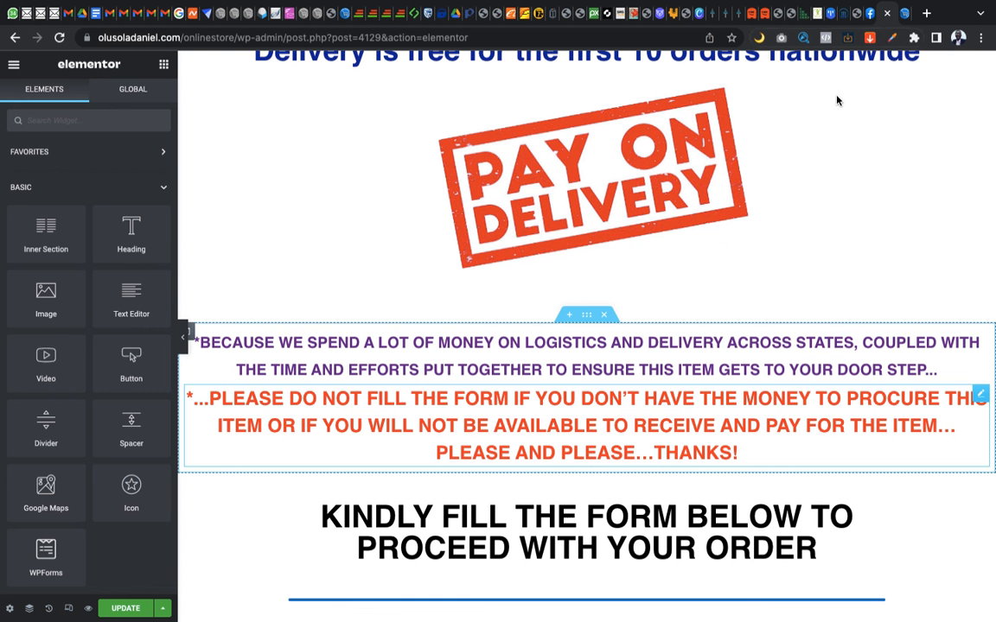
scroll(702, 220, up, 2)
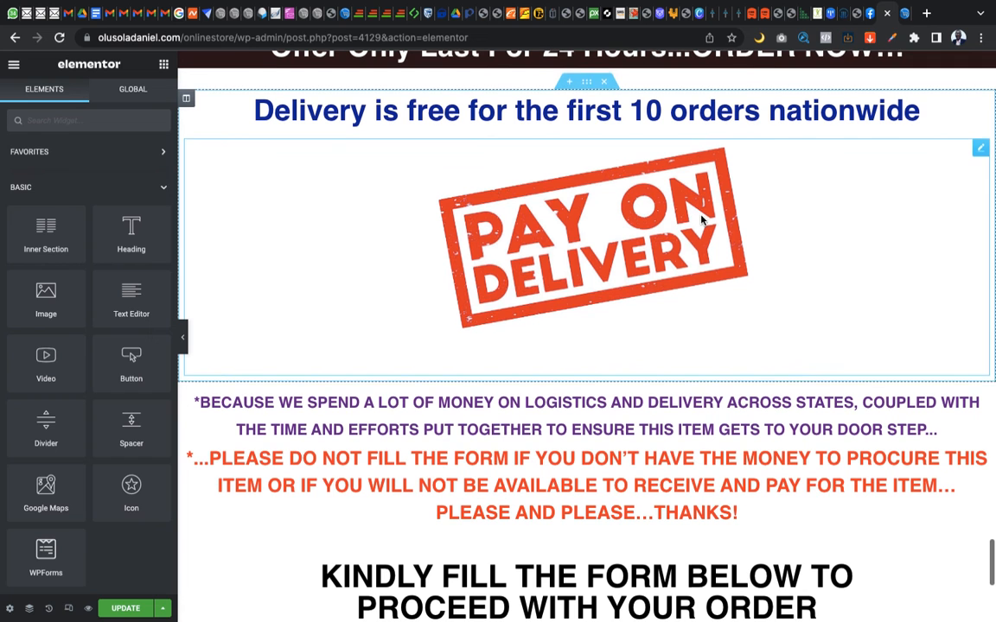
click(884, 15)
click(871, 14)
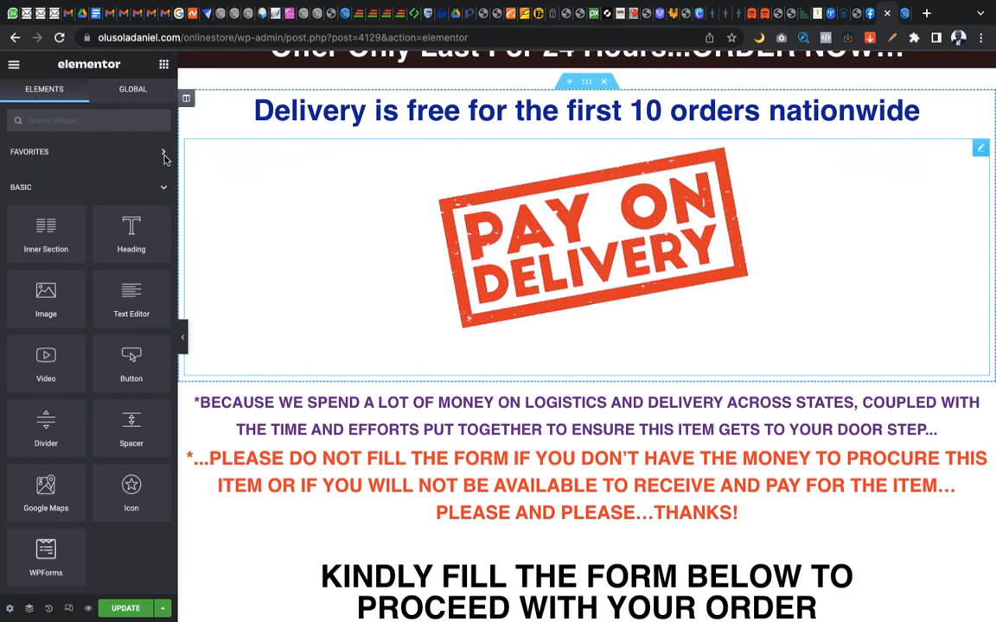
Exit the TEMPLATE TEST page's Elementor editor to the store's WordPress dashboard, leaving without saving
click(14, 64)
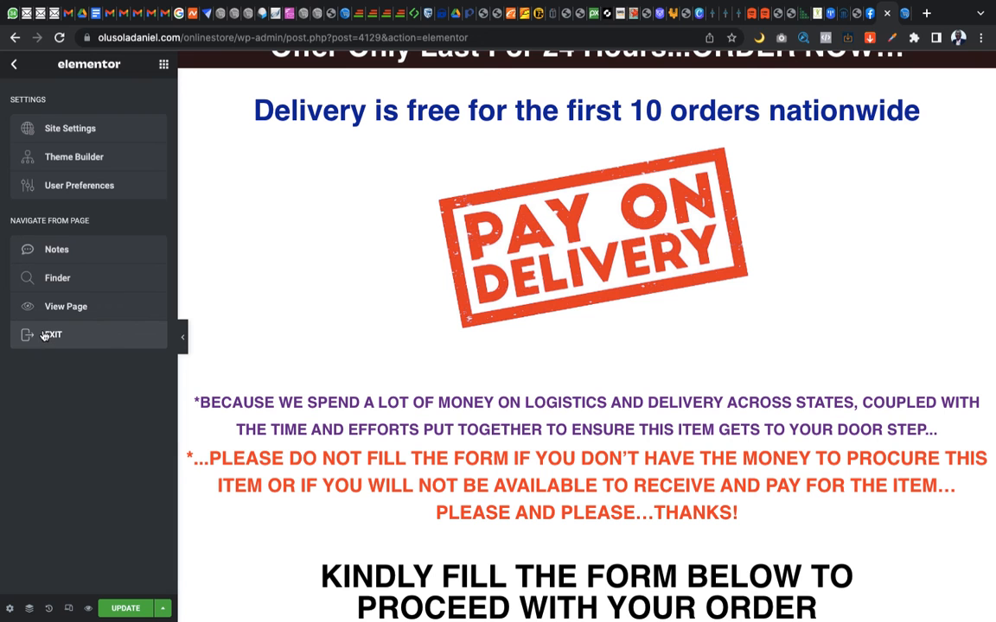
click(904, 15)
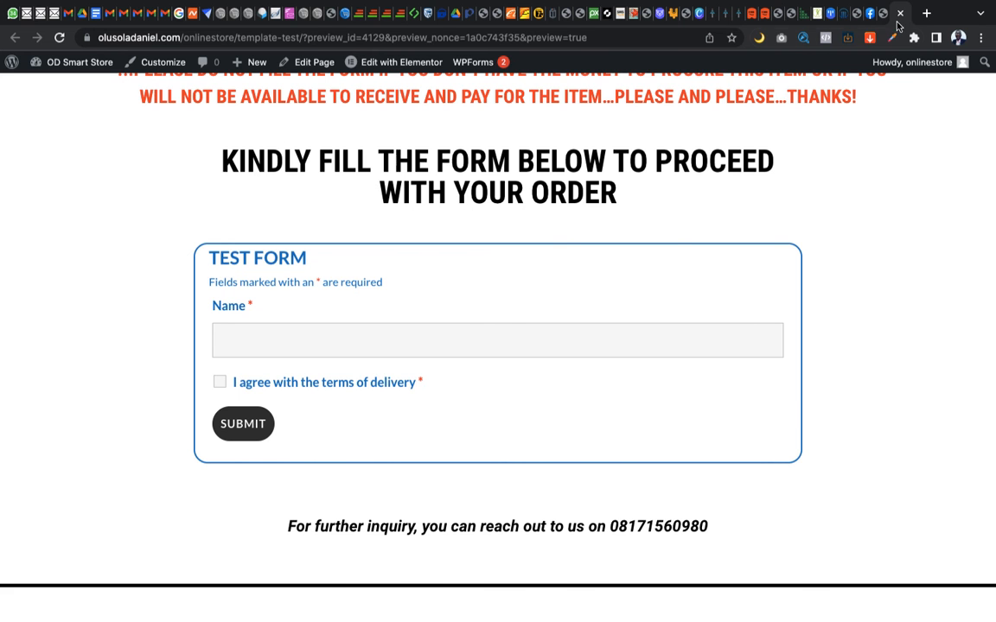
click(900, 13)
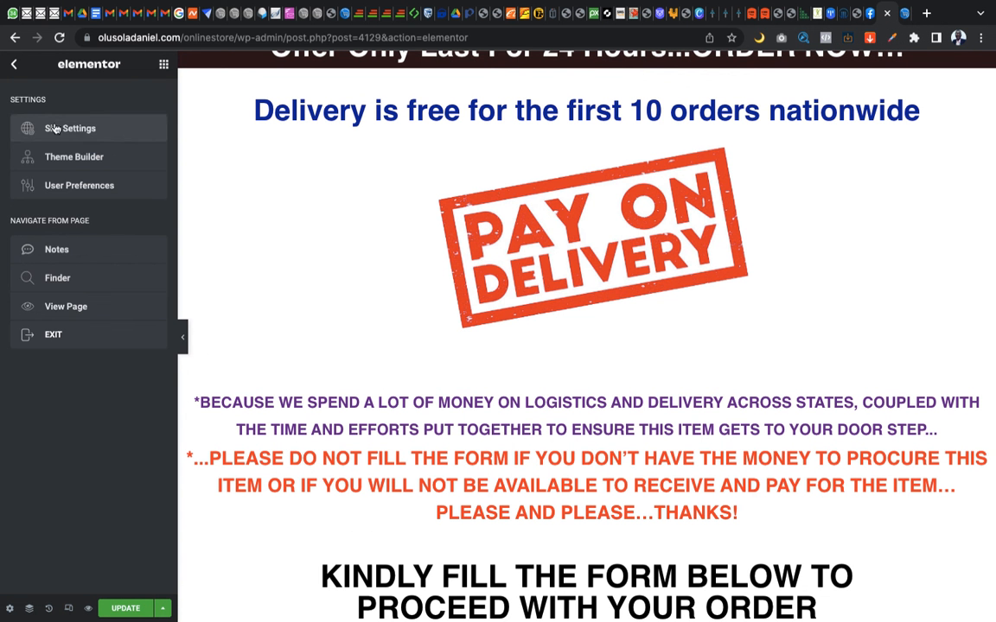
click(78, 335)
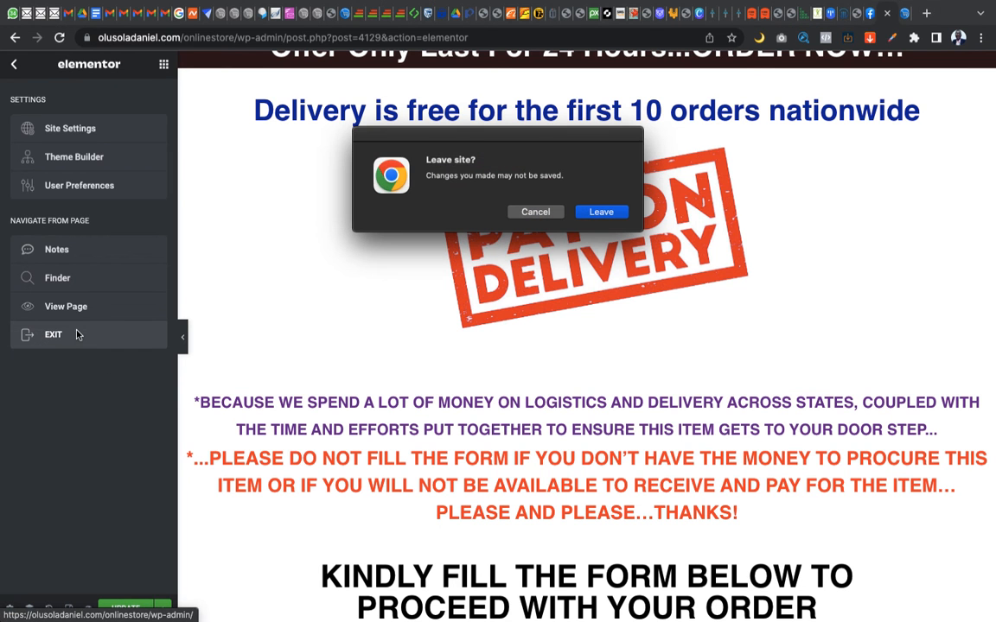
click(601, 212)
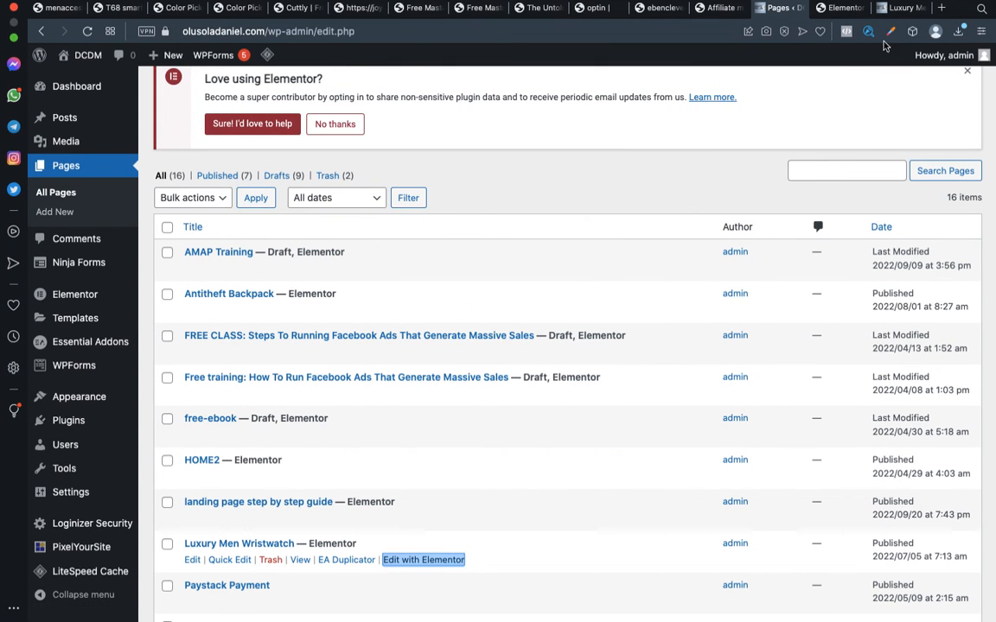
Compare the end of the order form on the Luxury Men Wristwatch page with the TEST FORM in the store's preview
click(903, 7)
scroll(755, 305, down, 20)
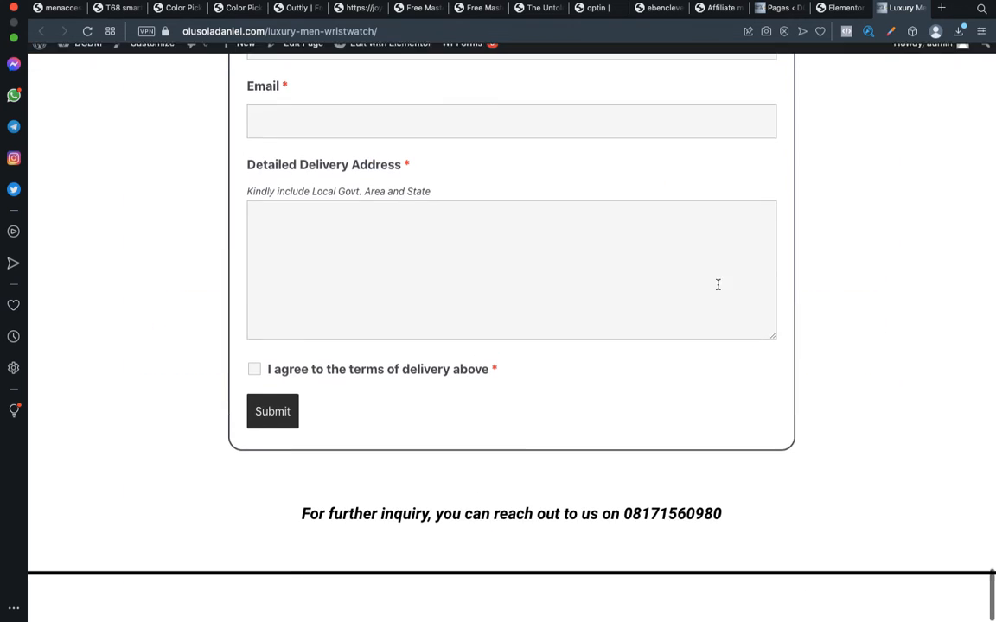
key(ctrl+Left)
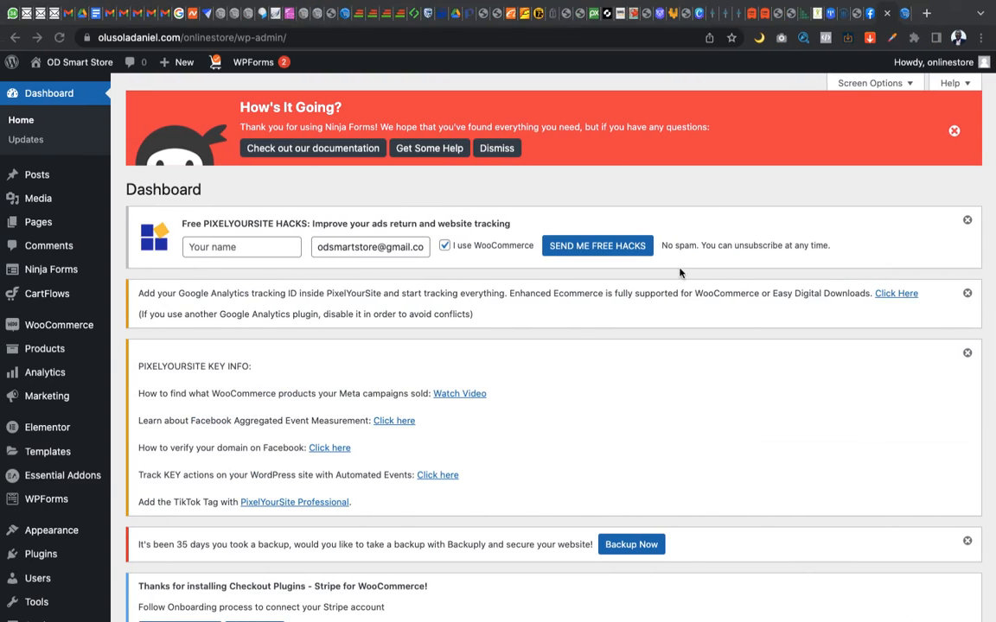
click(904, 14)
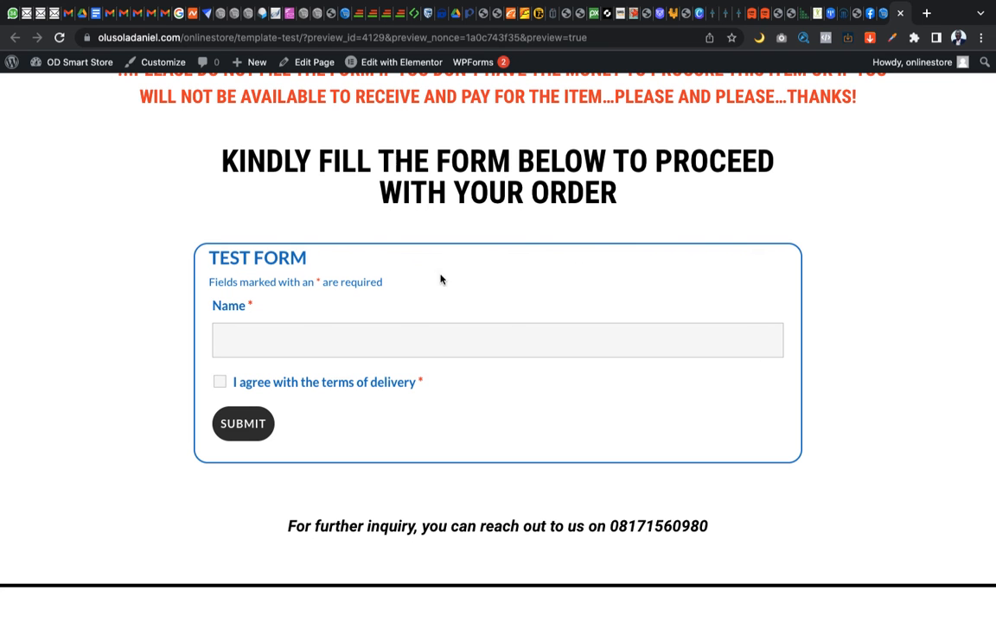
click(882, 14)
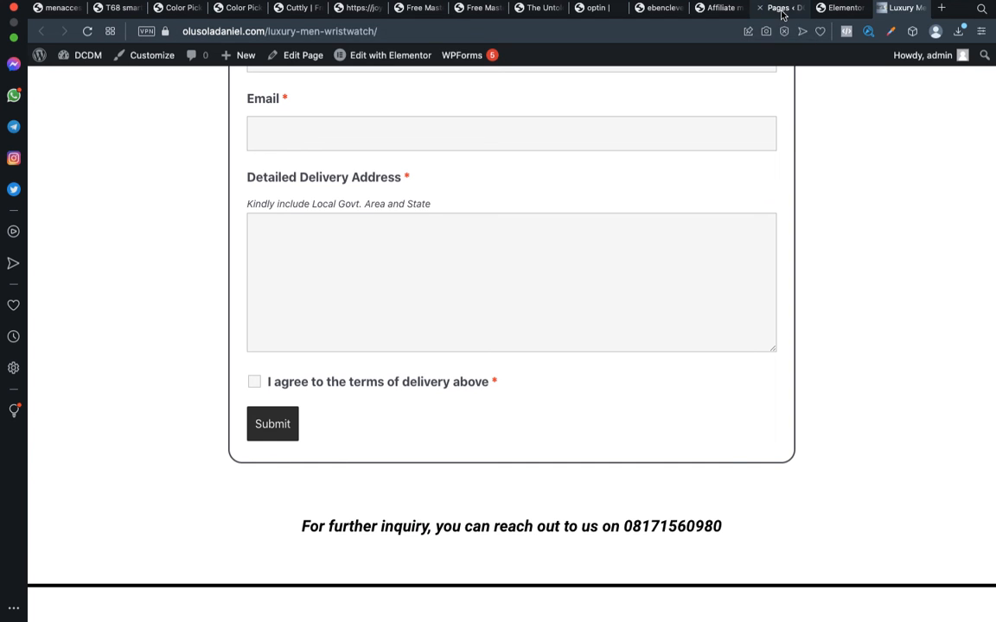
Look over the source site's Pages list and examine the order form's fields on the Luxury Men Wristwatch page
click(778, 9)
scroll(501, 229, down, 2)
scroll(502, 231, down, 2)
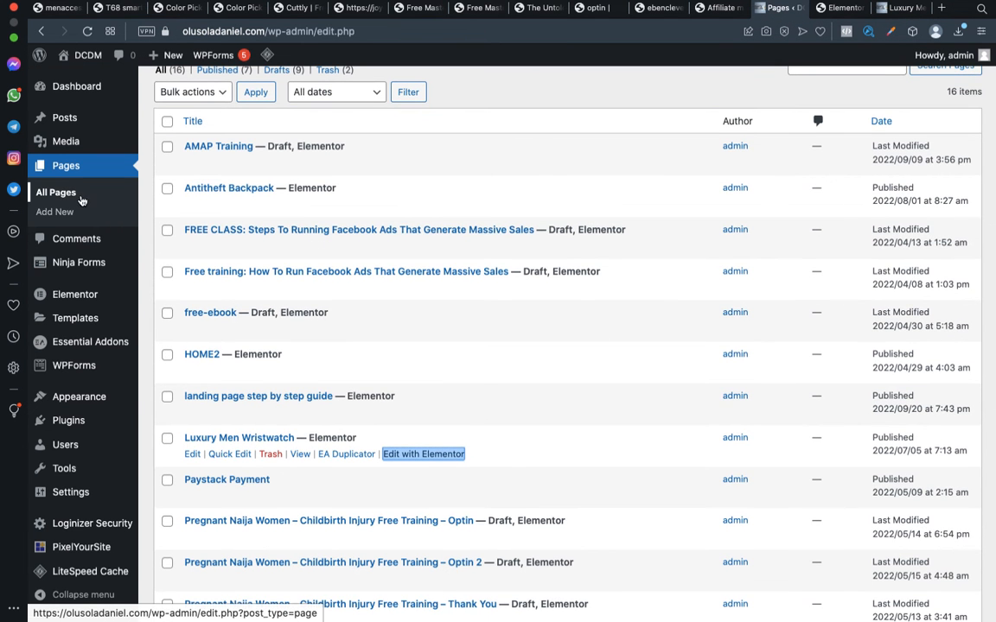
mouse_move(56, 269)
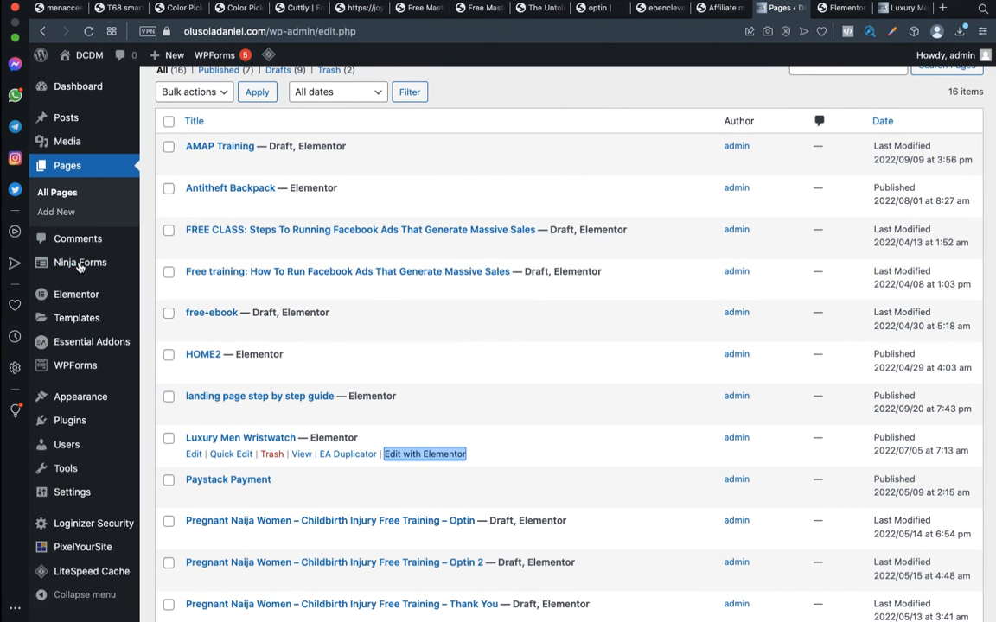
click(902, 11)
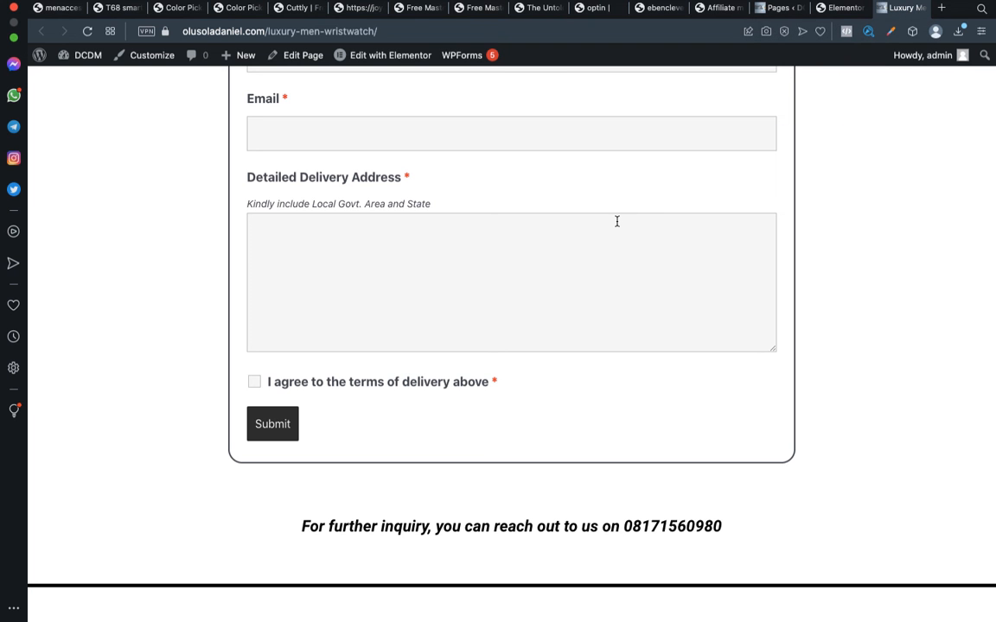
scroll(616, 222, up, 5)
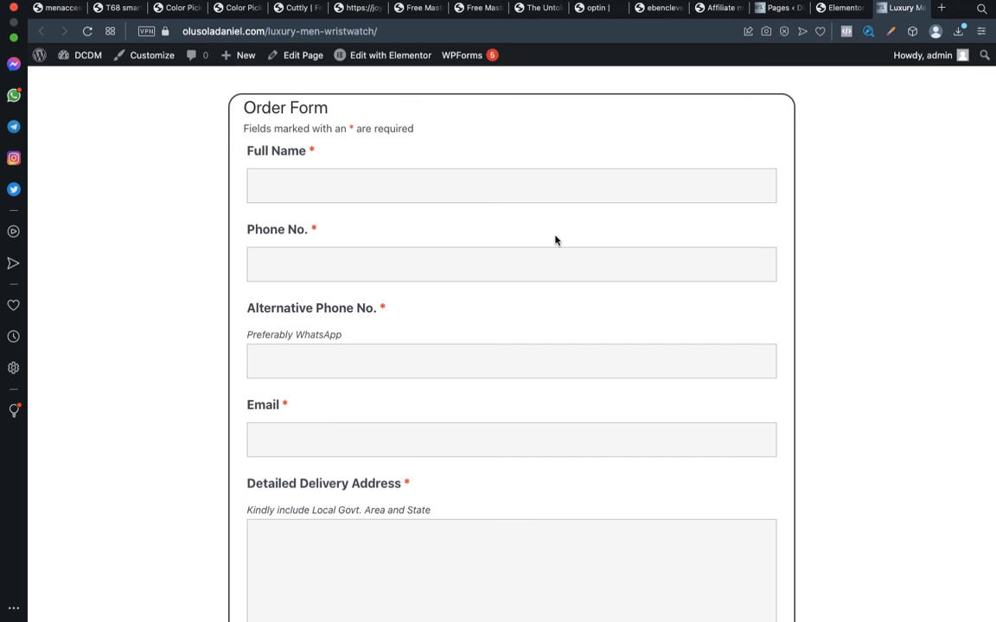
scroll(523, 190, up, 1)
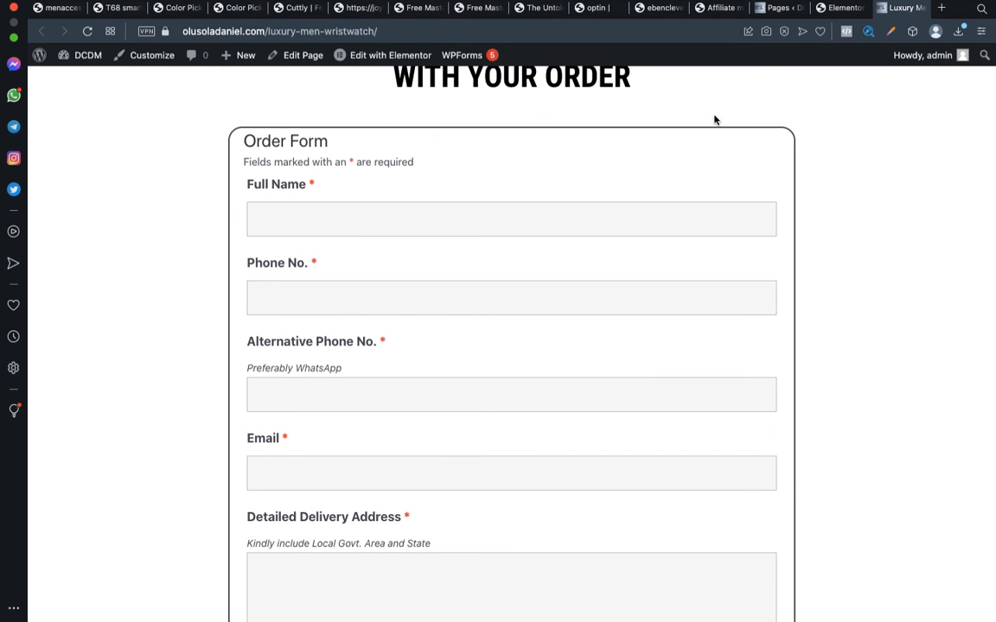
Open the Ninja Forms dashboard on the source site
click(782, 10)
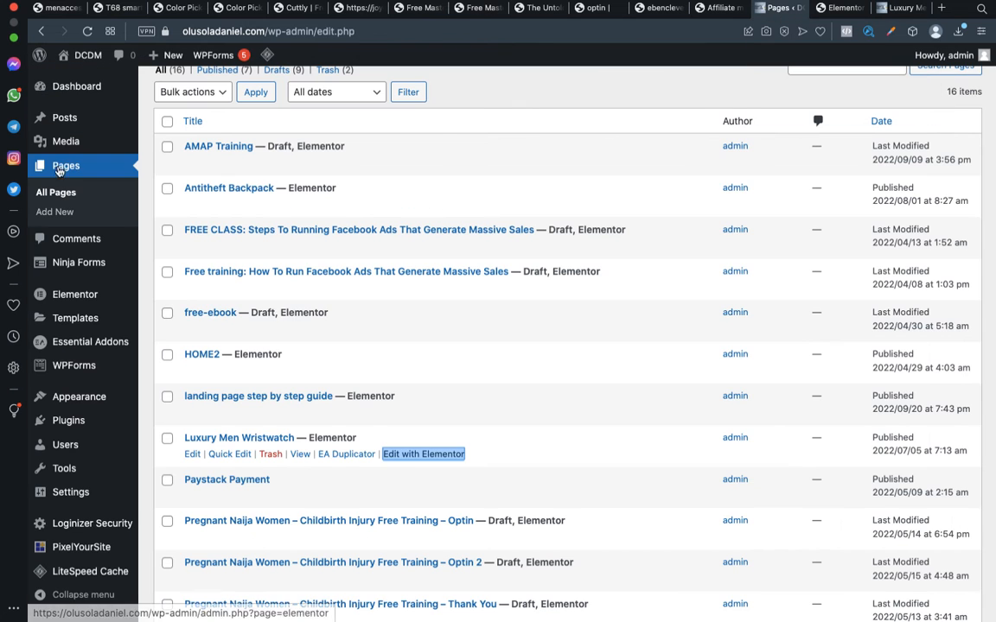
mouse_move(68, 307)
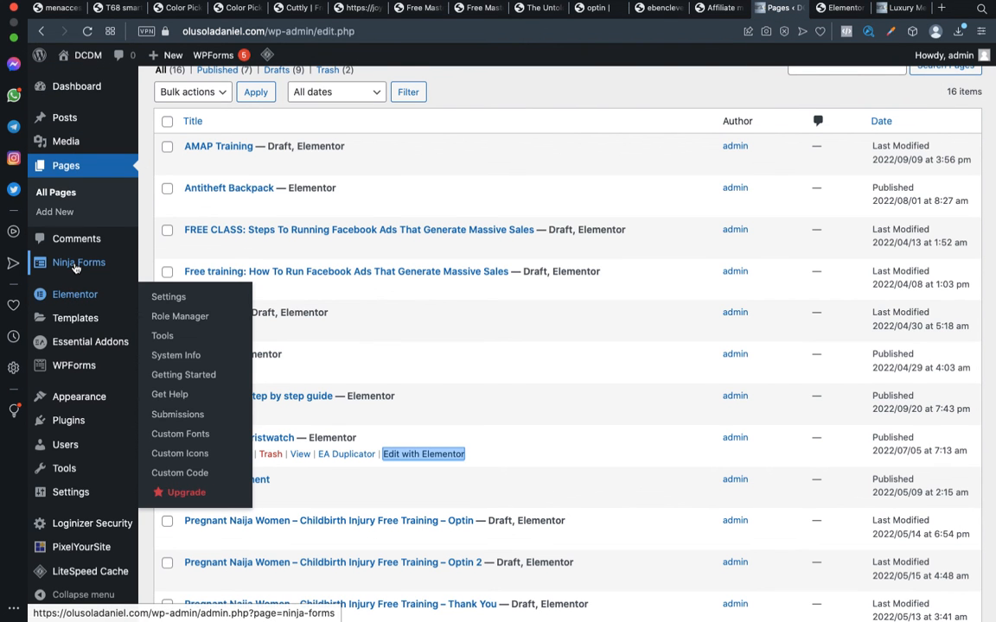
mouse_move(75, 269)
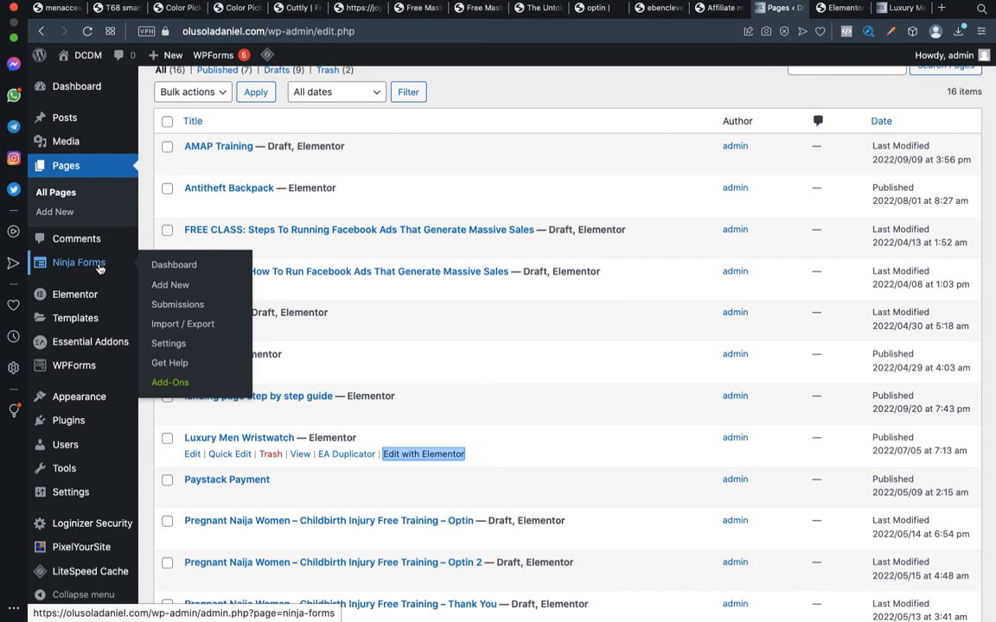
click(172, 265)
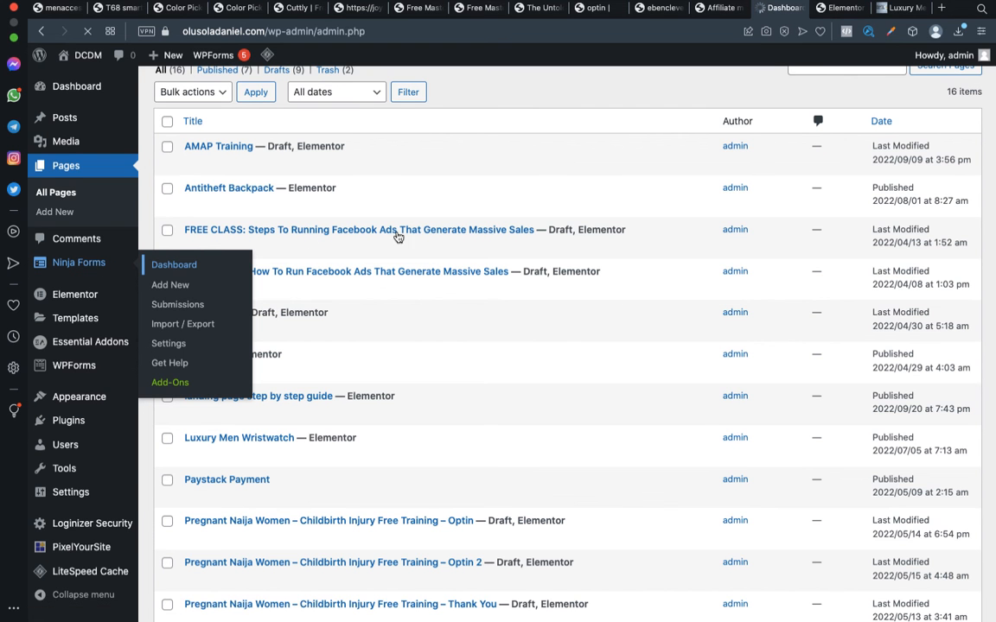
Switch to the store's browser, open its Ninja Forms dashboard and look over the list of forms
key(ctrl+Left)
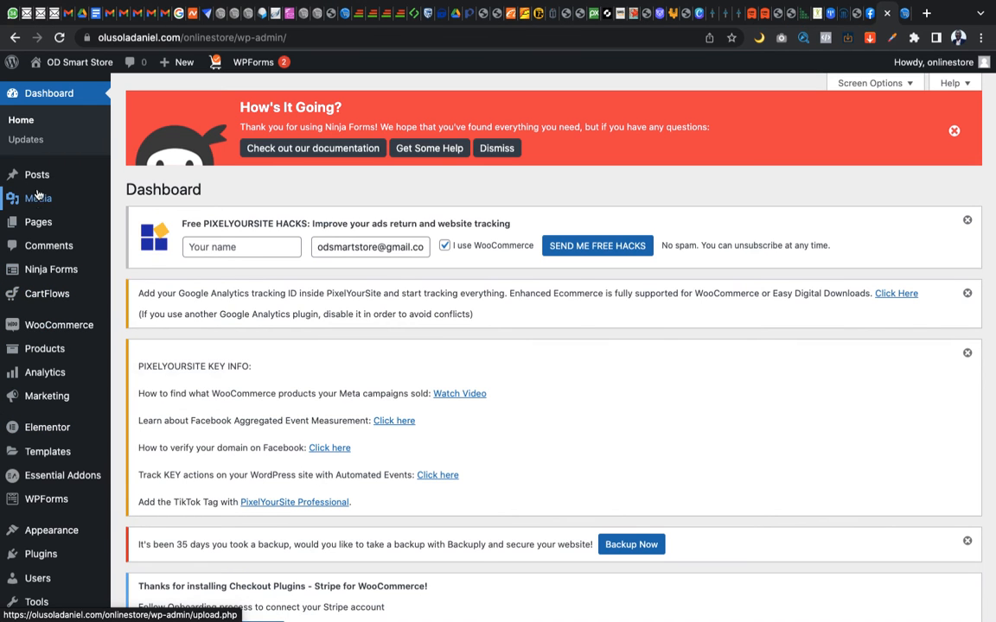
mouse_move(47, 279)
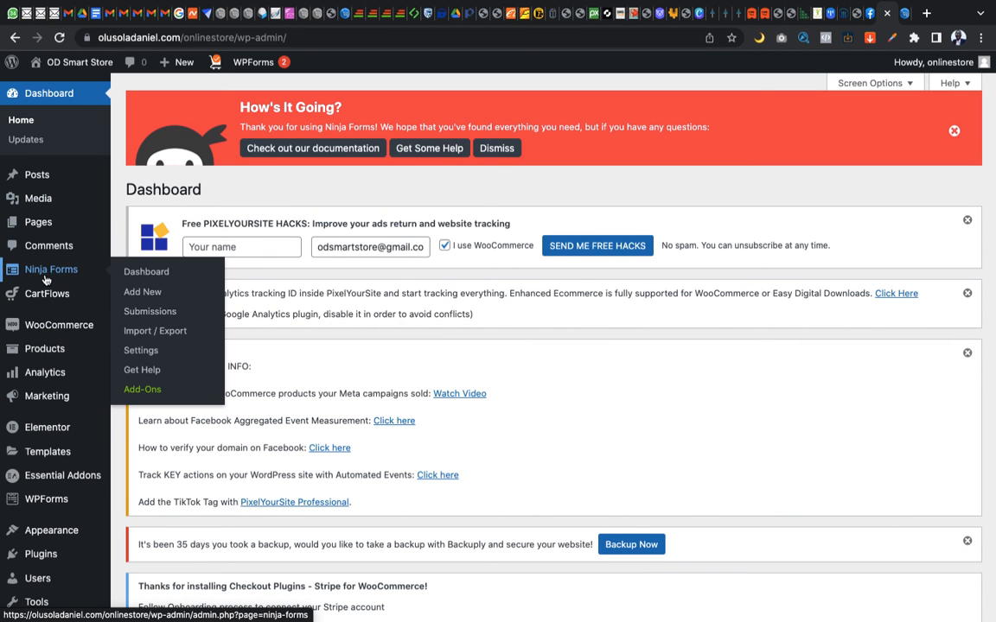
click(134, 273)
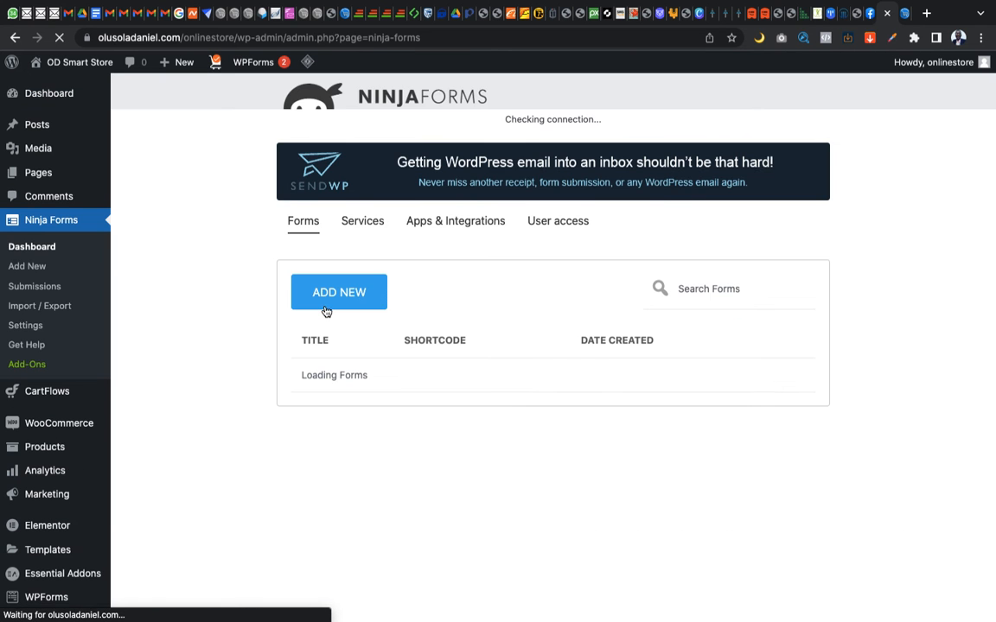
scroll(326, 311, down, 1)
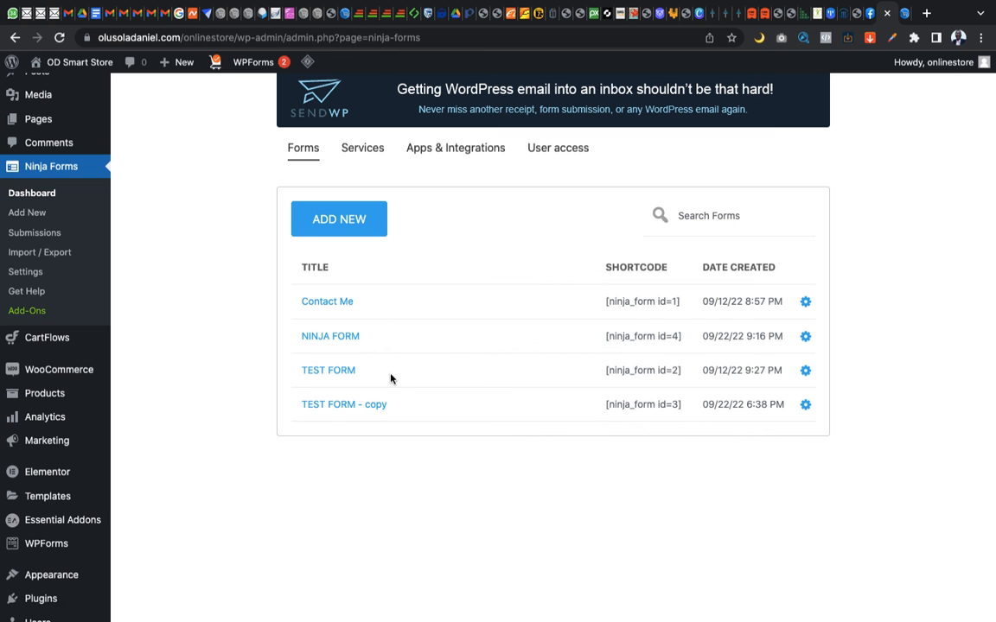
Compare the Ninja Forms lists of both sites and the forms on the wristwatch page and the TEMPLATE TEST preview
key(ctrl+Right)
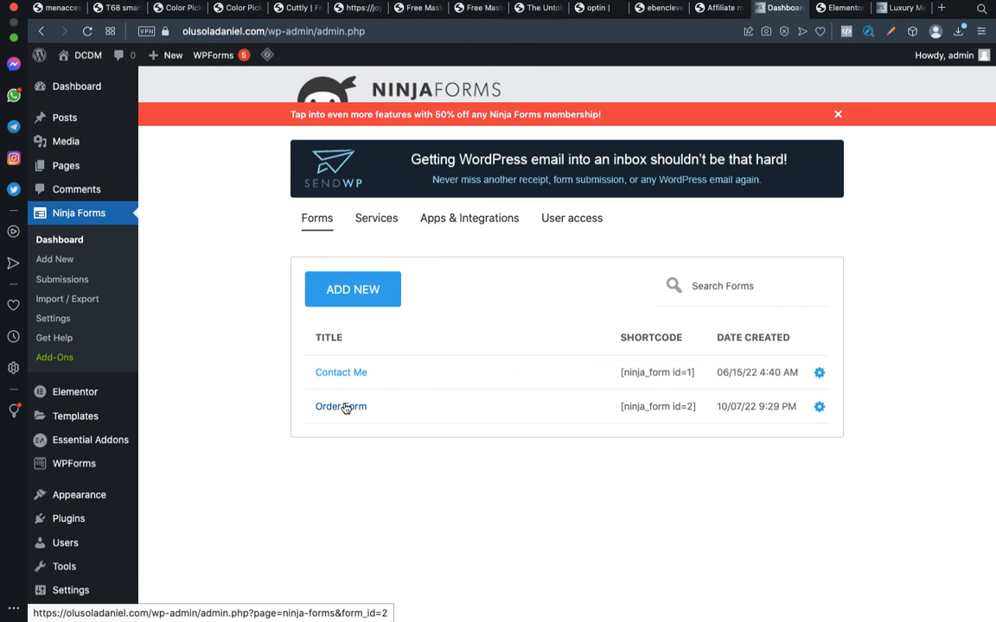
click(904, 8)
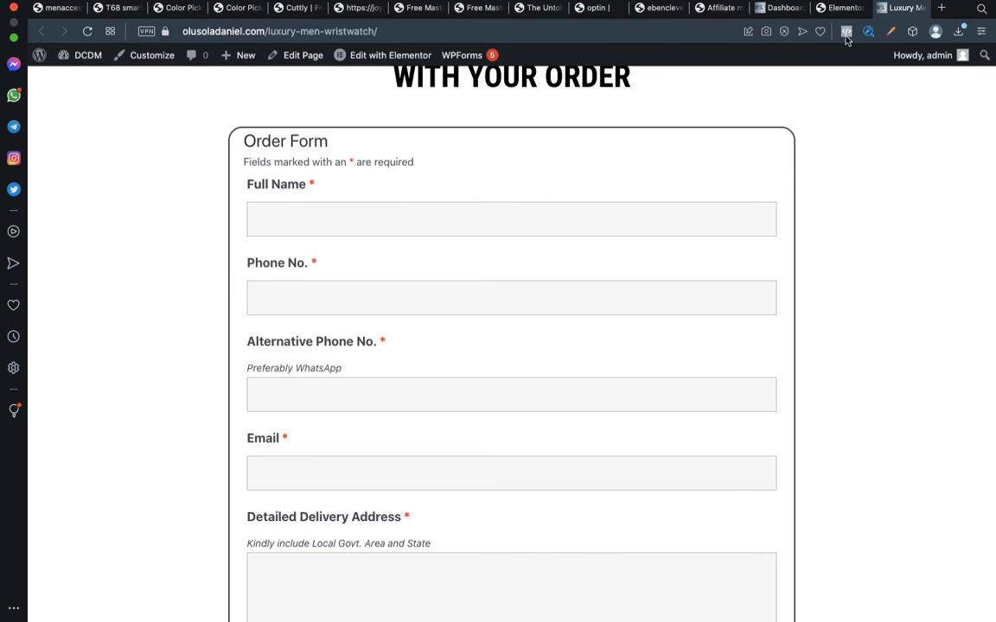
click(843, 8)
click(904, 8)
key(ctrl+Left)
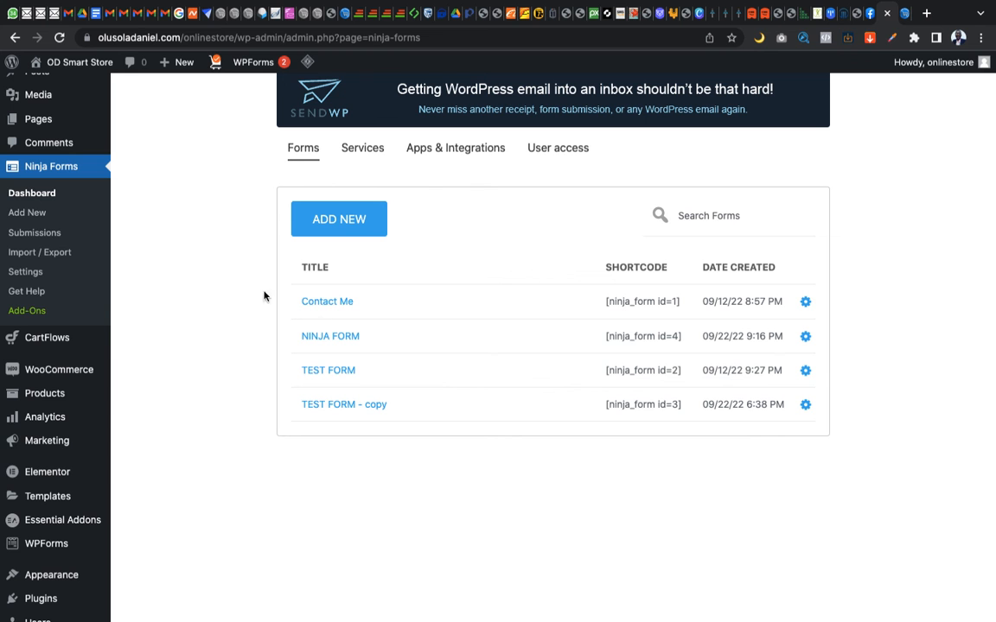
key(ctrl+Right)
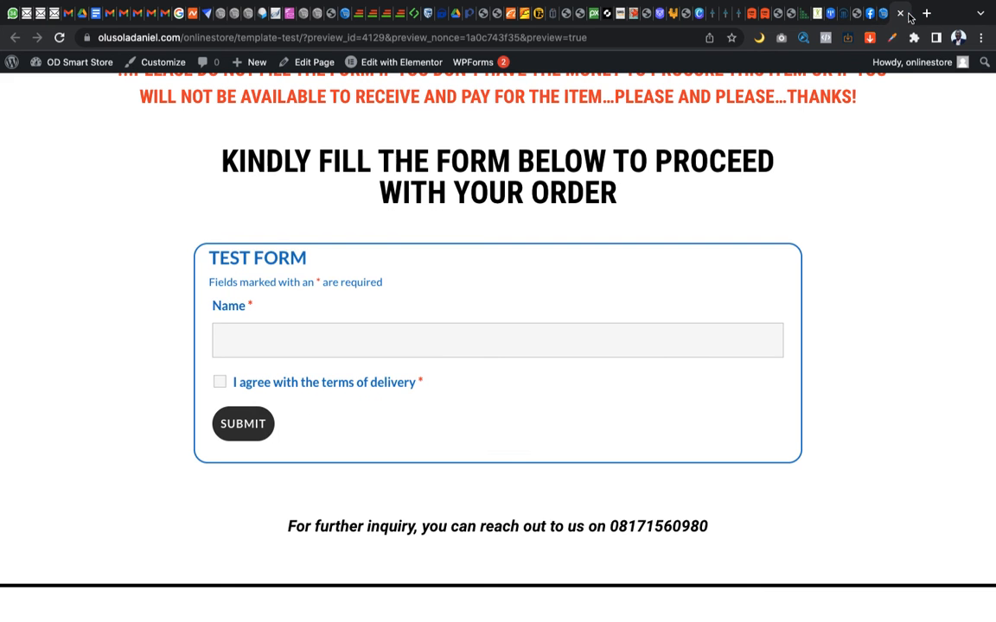
scroll(642, 195, up, 2)
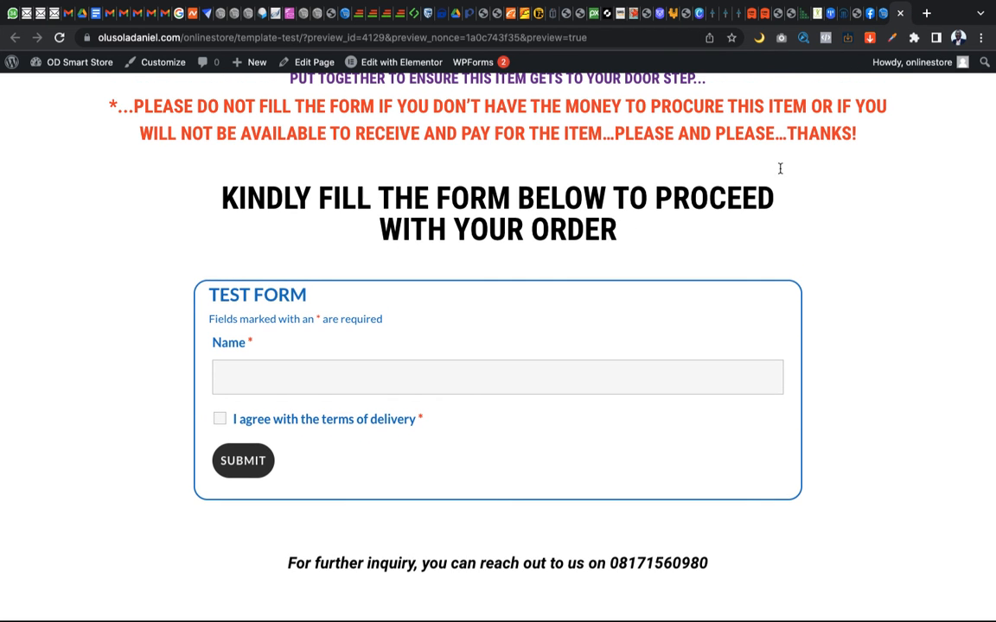
key(ctrl+Right)
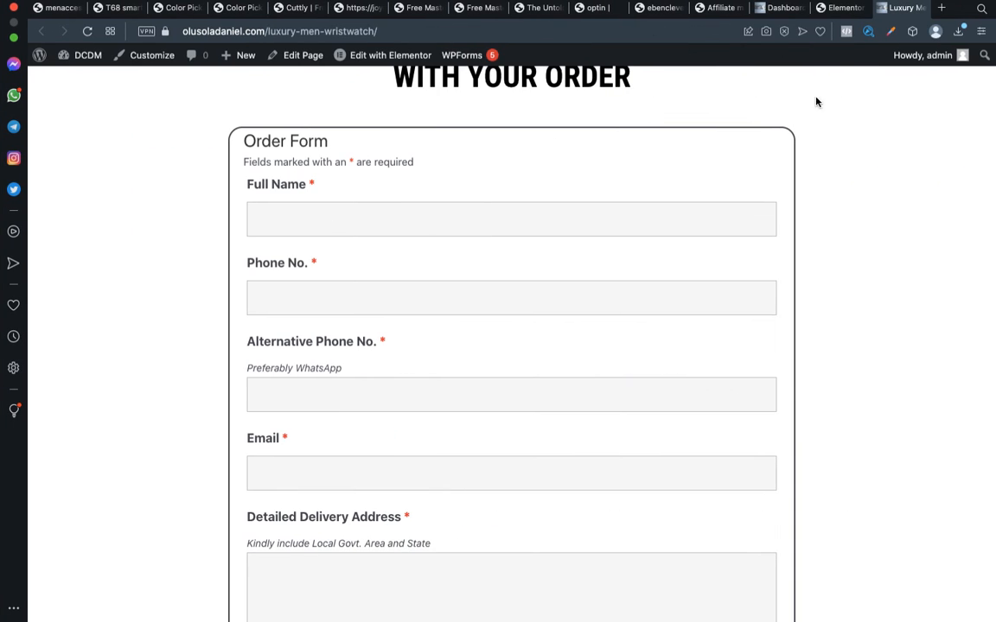
Open the Ninja Forms Import / Export page on the source site and go to its form export section
click(780, 8)
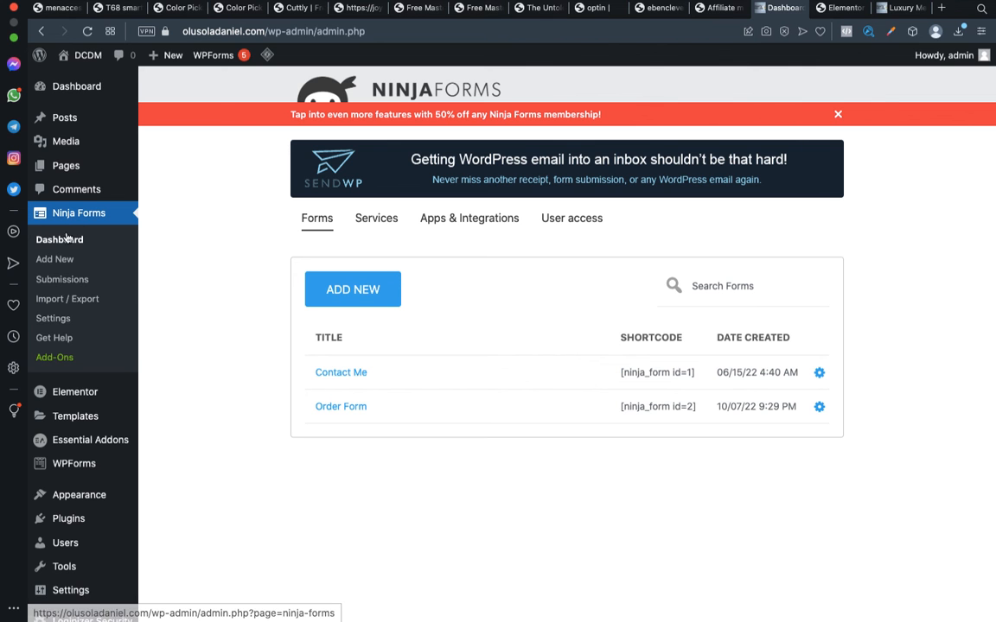
click(68, 302)
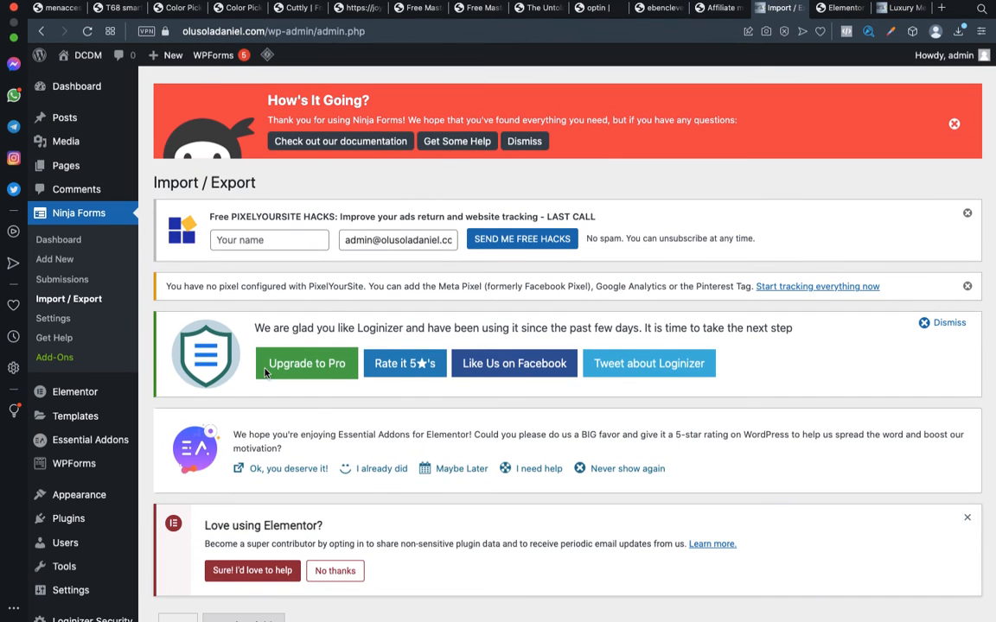
scroll(340, 428, down, 10)
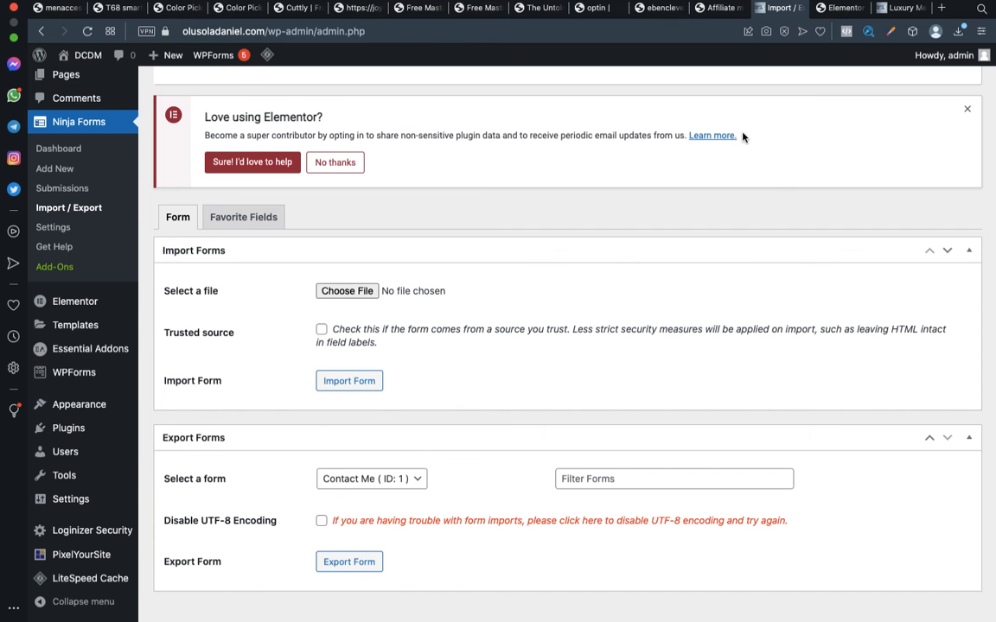
Check the form on the luxury wristwatch page, then export Order Form (ID: 2) from the source site's Ninja Forms
click(903, 8)
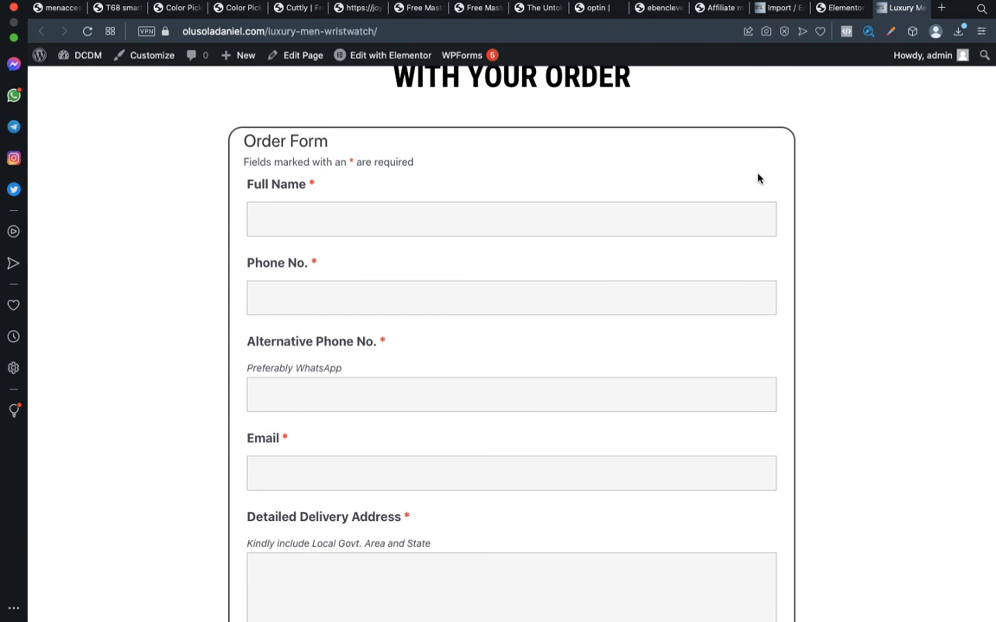
click(795, 13)
scroll(370, 443, down, 2)
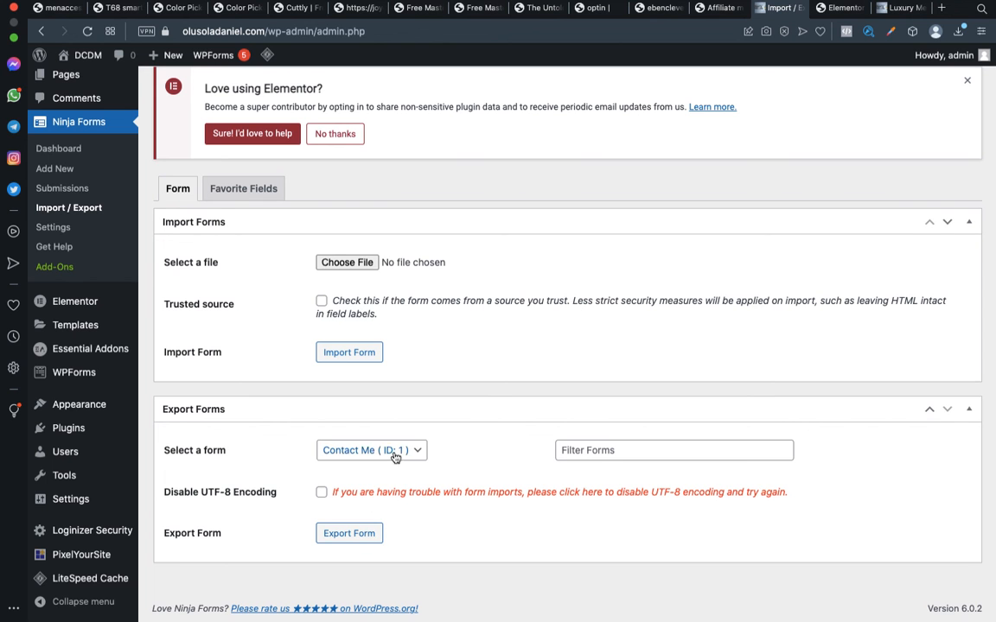
click(379, 451)
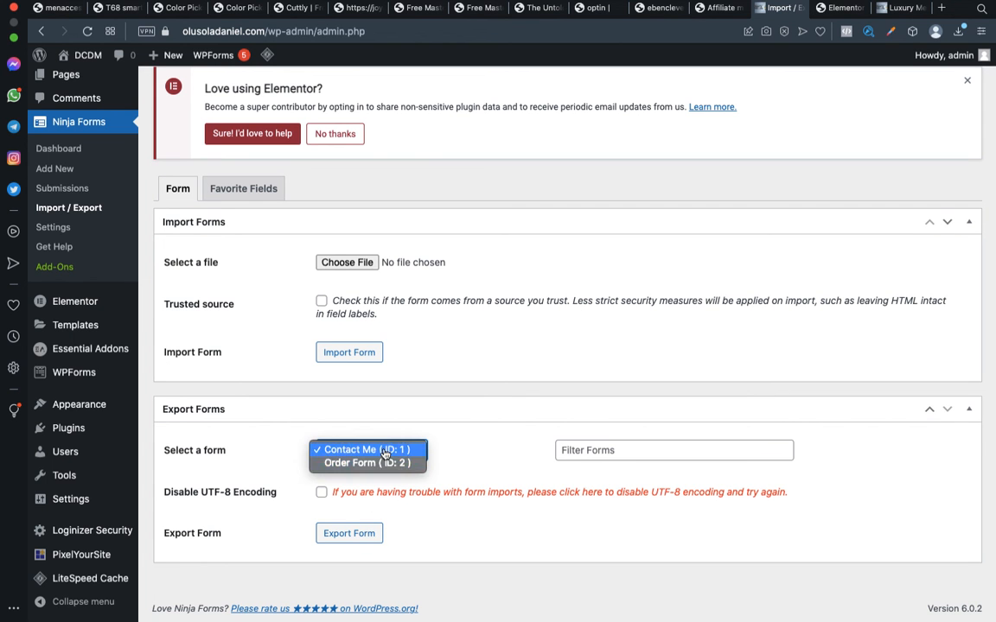
click(377, 463)
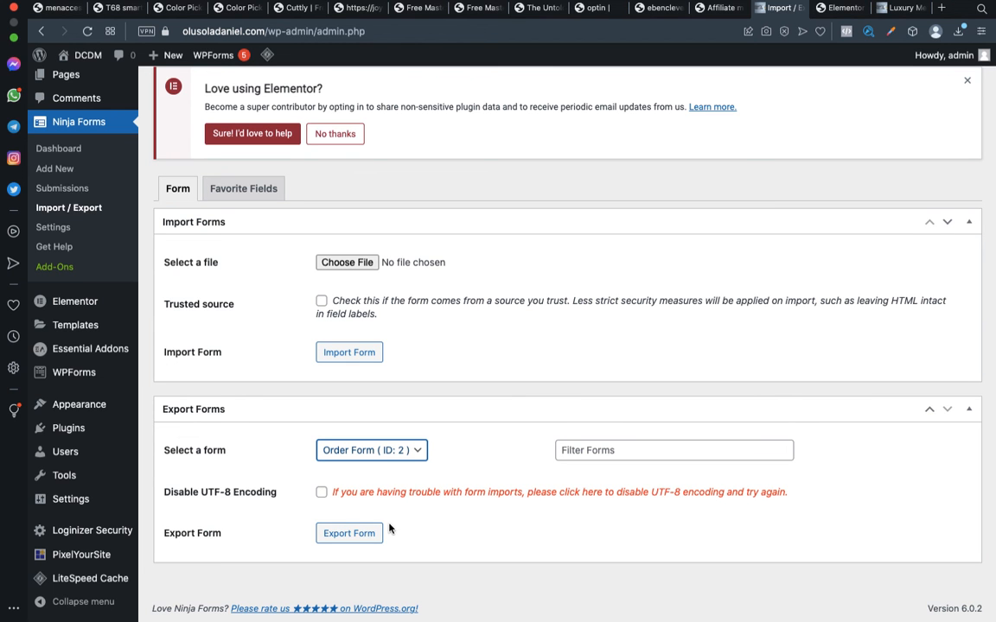
click(360, 542)
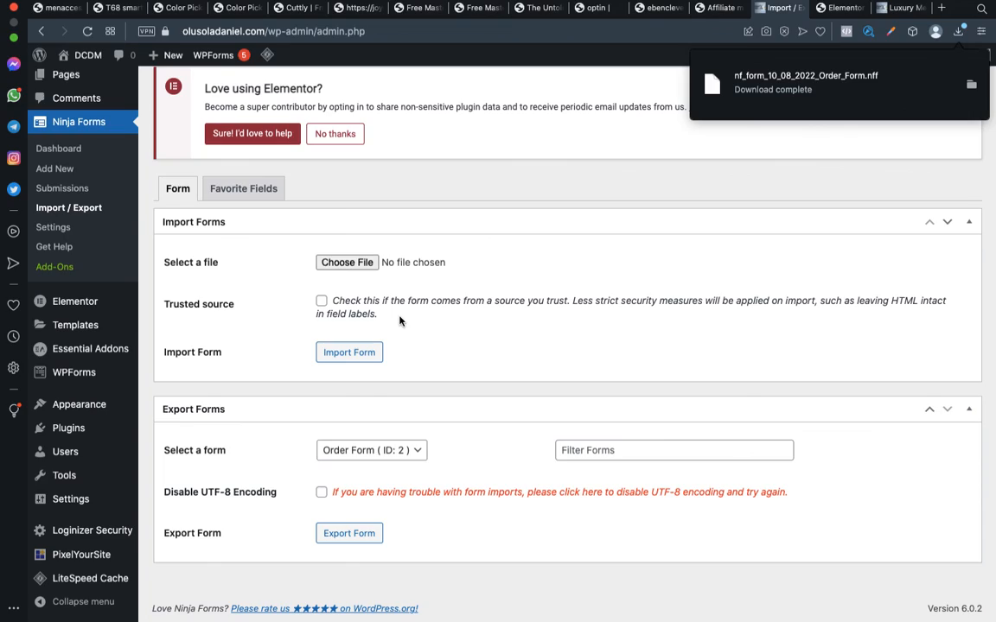
Switch to the store's browser and open the form import section of its Ninja Forms Import / Export page
key(ctrl+Left)
key(ctrl+Left)
key(ctrl+Left)
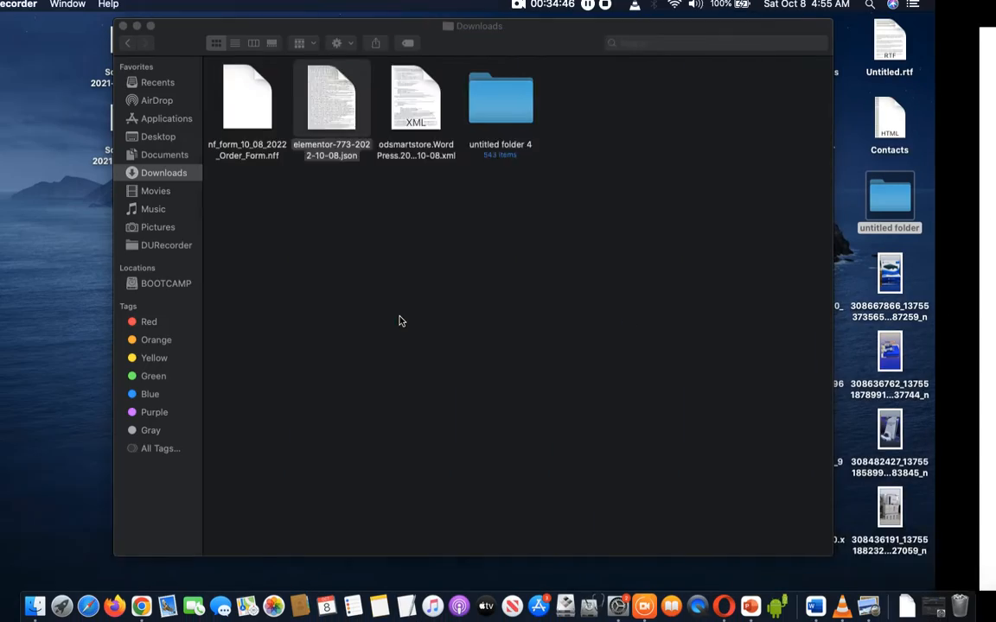
key(ctrl+Right)
key(ctrl+Right)
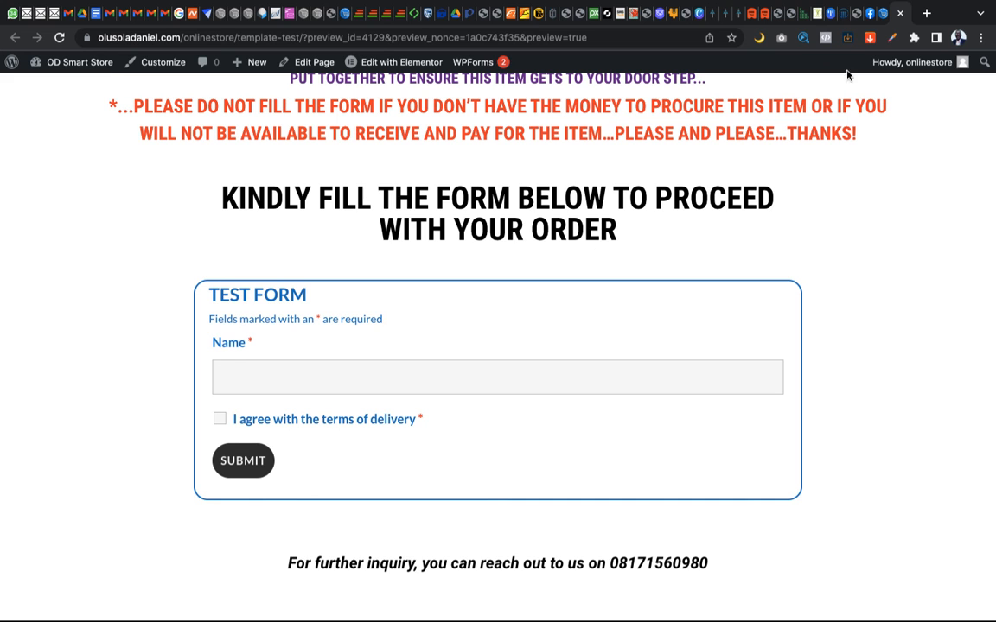
click(882, 15)
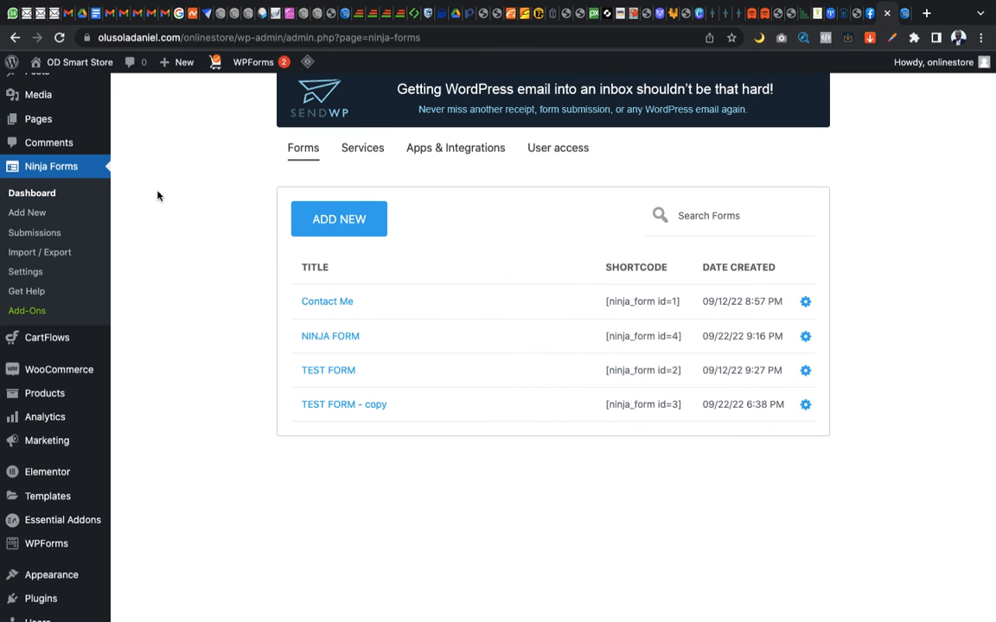
click(35, 254)
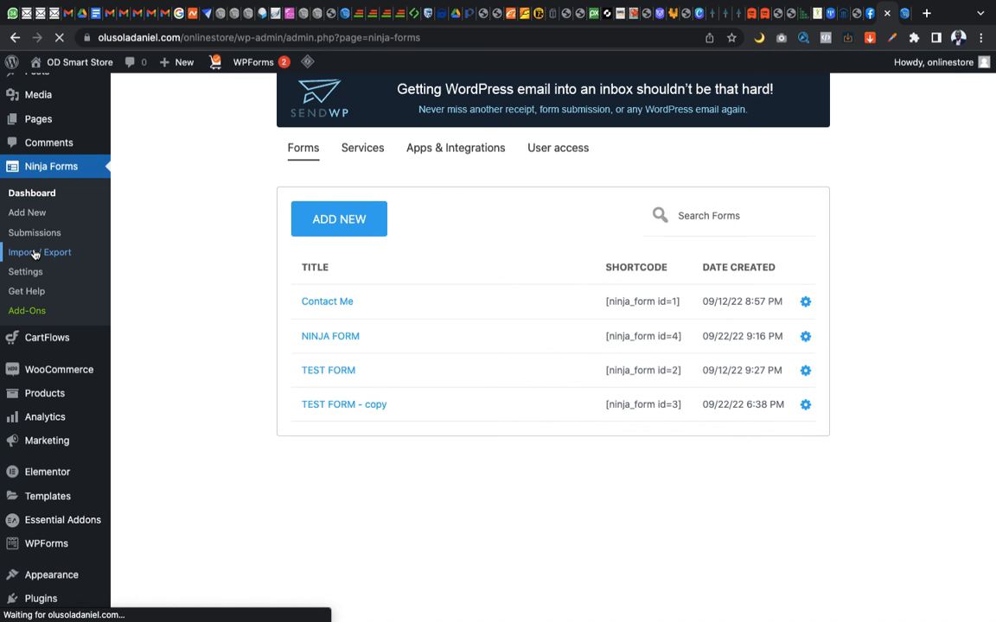
scroll(389, 378, down, 3)
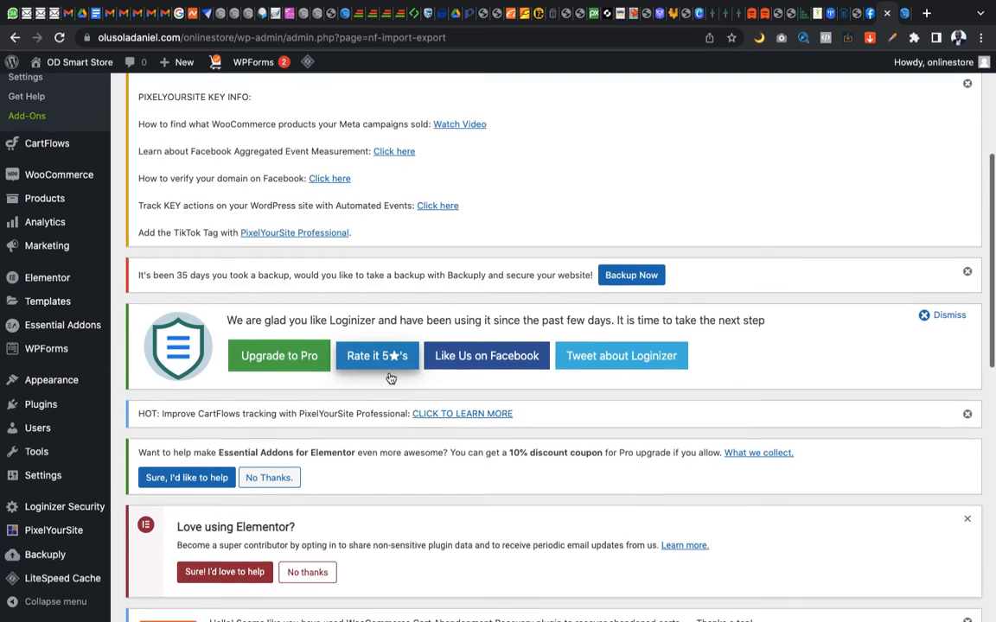
scroll(389, 378, down, 10)
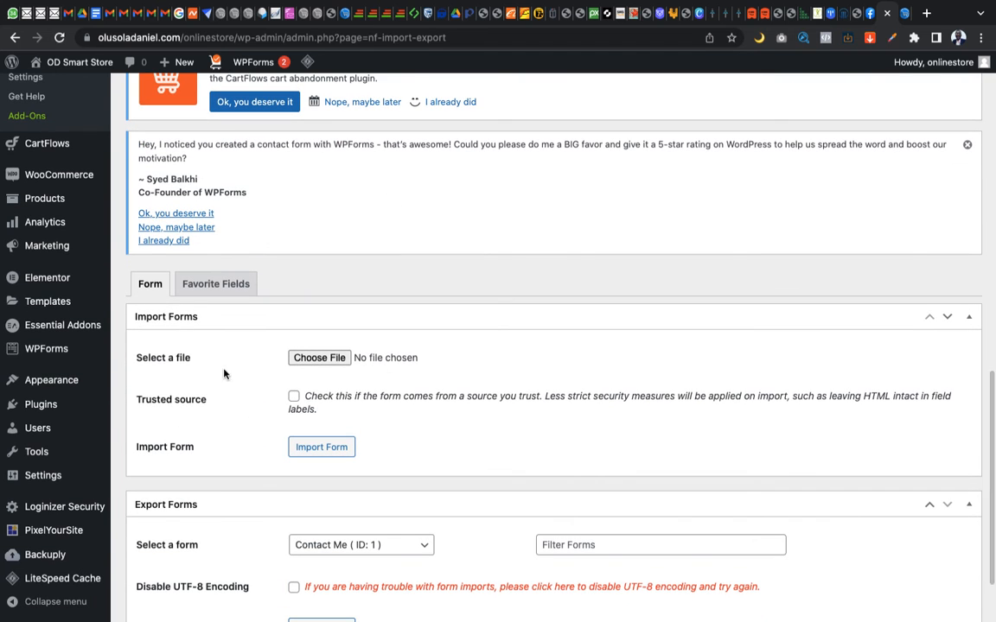
Import nf_form_10_08_2022_Order_Form.nff into the store's Ninja Forms, marked as coming from a trusted source
click(318, 360)
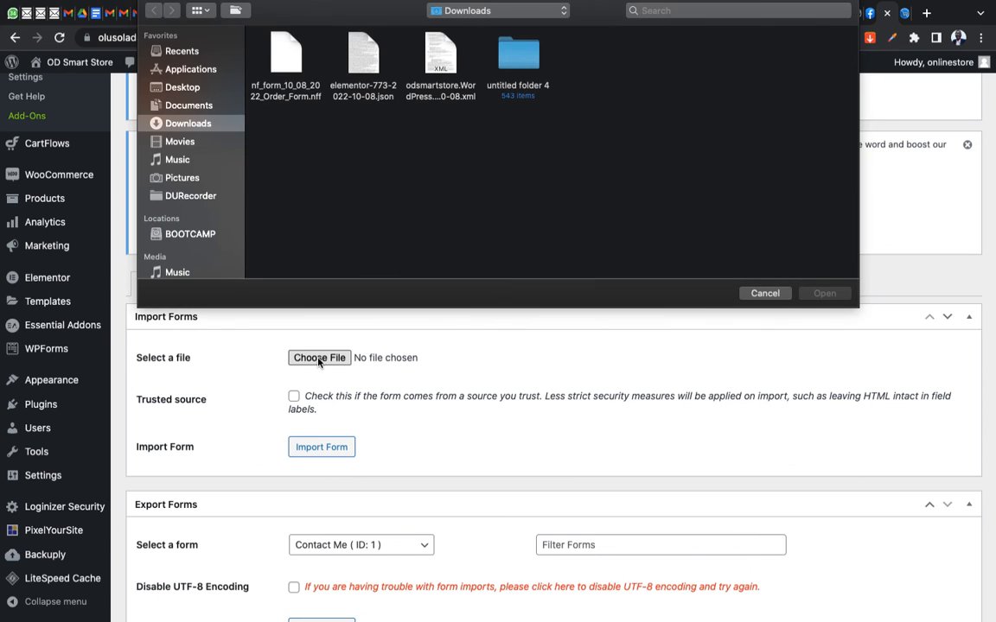
double_click(283, 64)
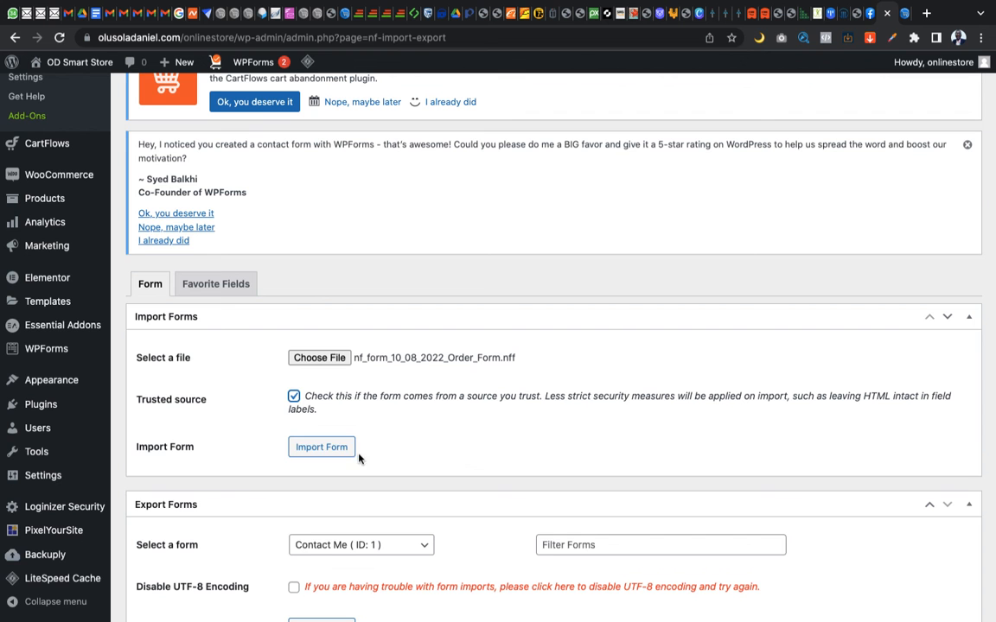
click(319, 447)
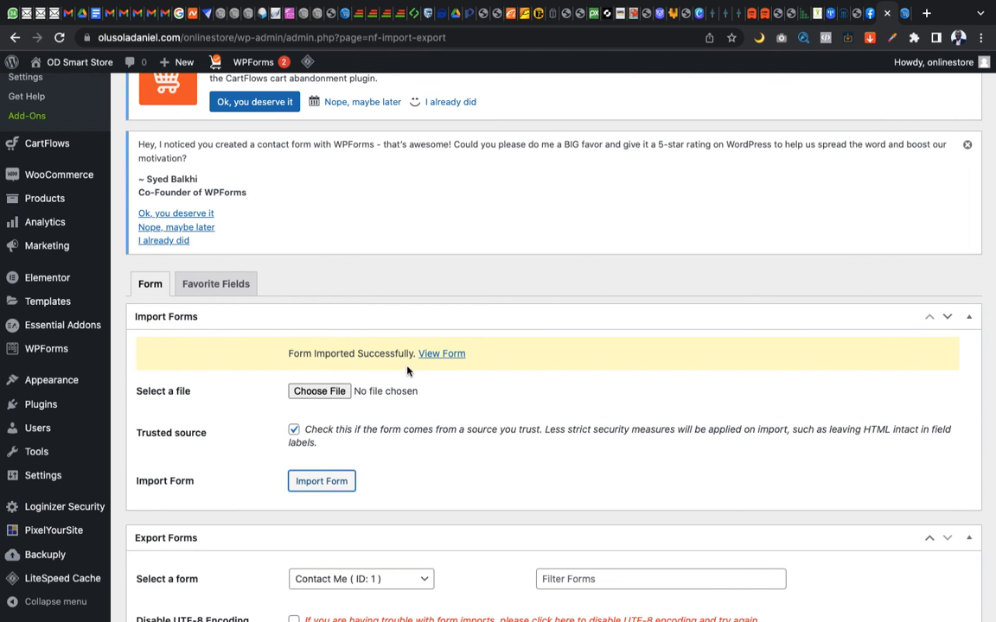
Open the Ninja Forms dashboards of both sites and compare their Order Form entries
scroll(401, 451, up, 1)
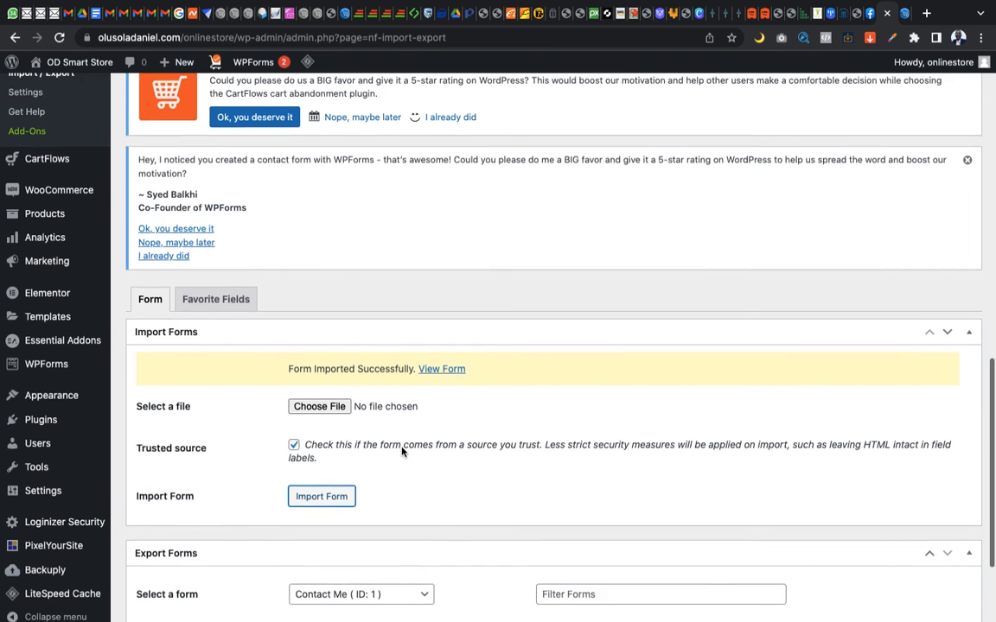
scroll(402, 450, down, 2)
scroll(401, 450, up, 6)
scroll(401, 450, up, 1)
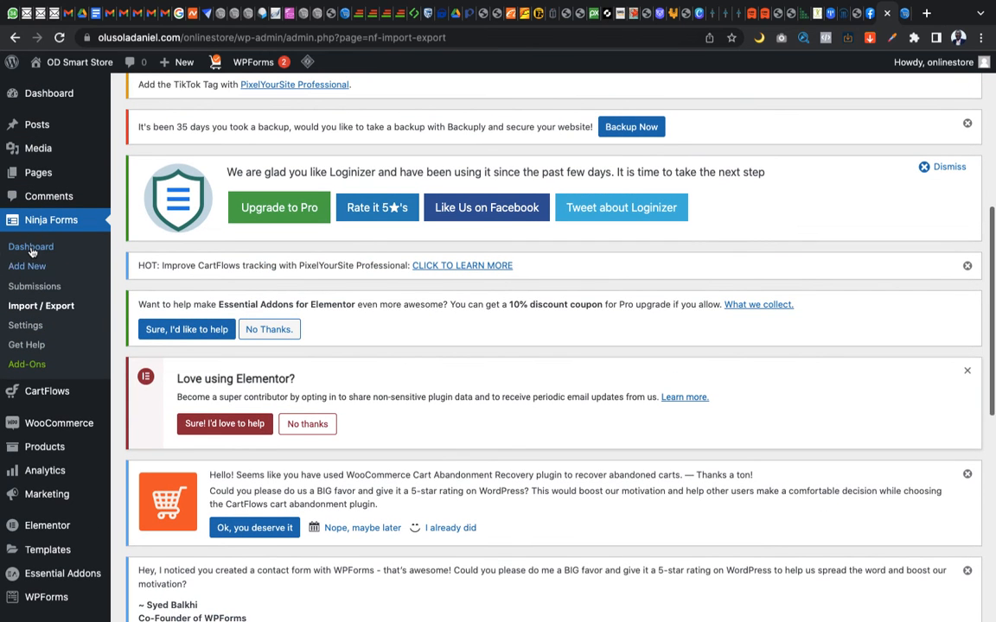
click(32, 250)
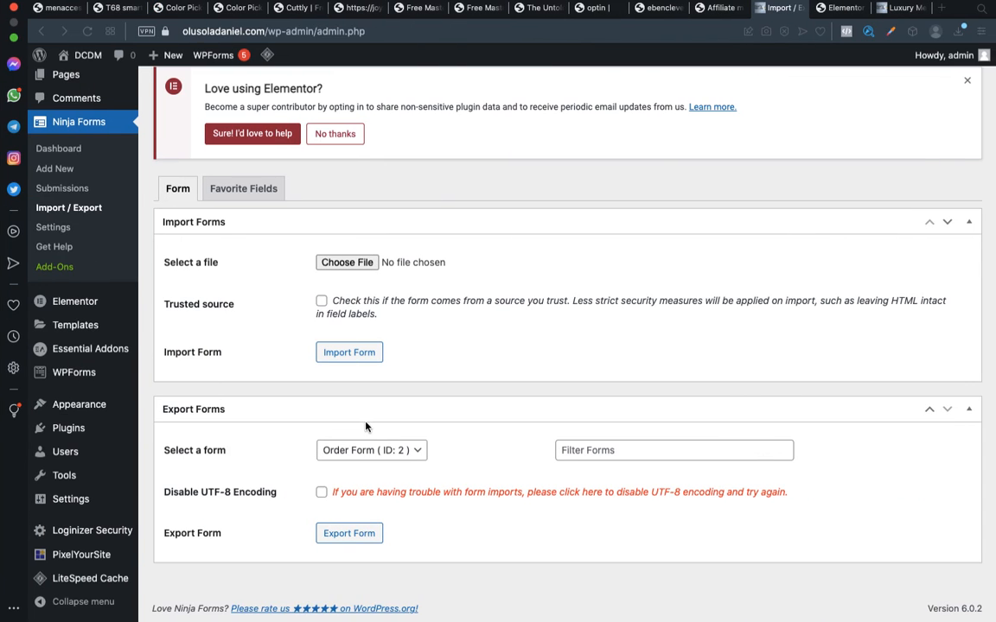
click(65, 157)
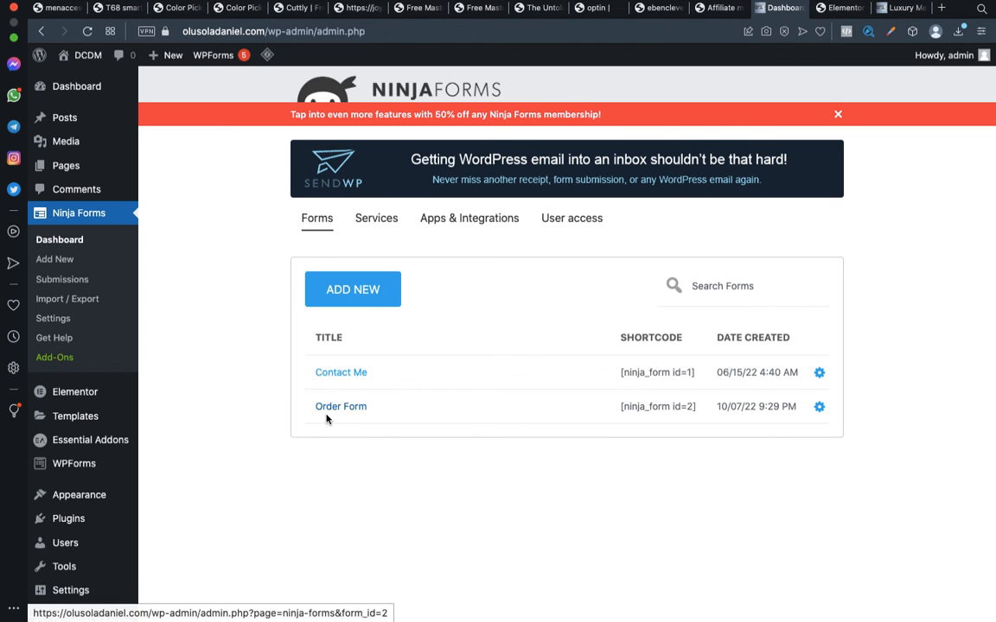
key(ctrl+Left)
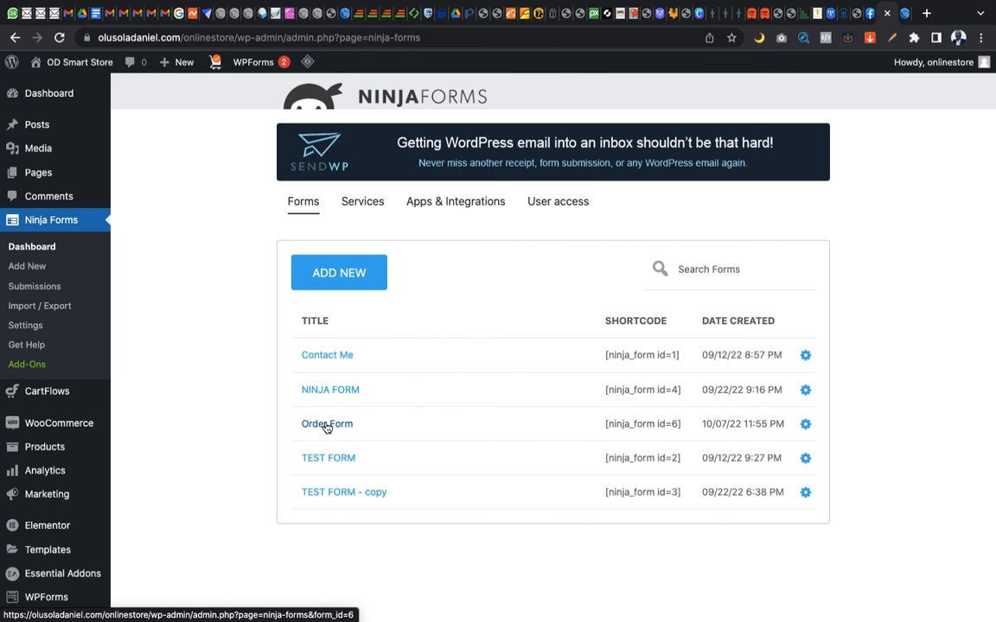
Open the TEMPLATE TEST page for editing in Elementor, copy the store Order Form's shortcode [ninja_form id=6] and return to the page's form section
click(904, 13)
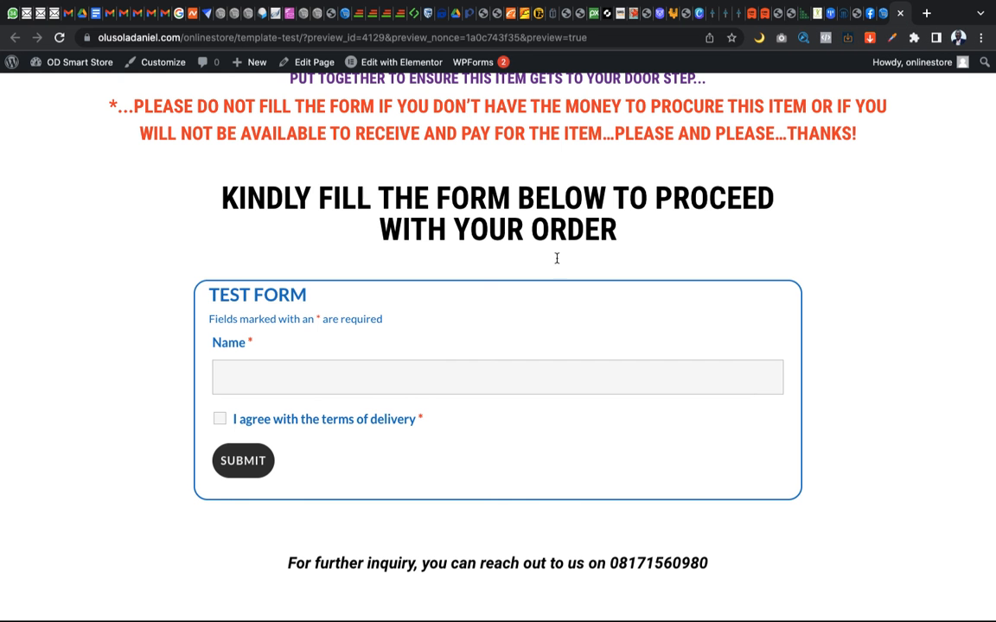
click(402, 65)
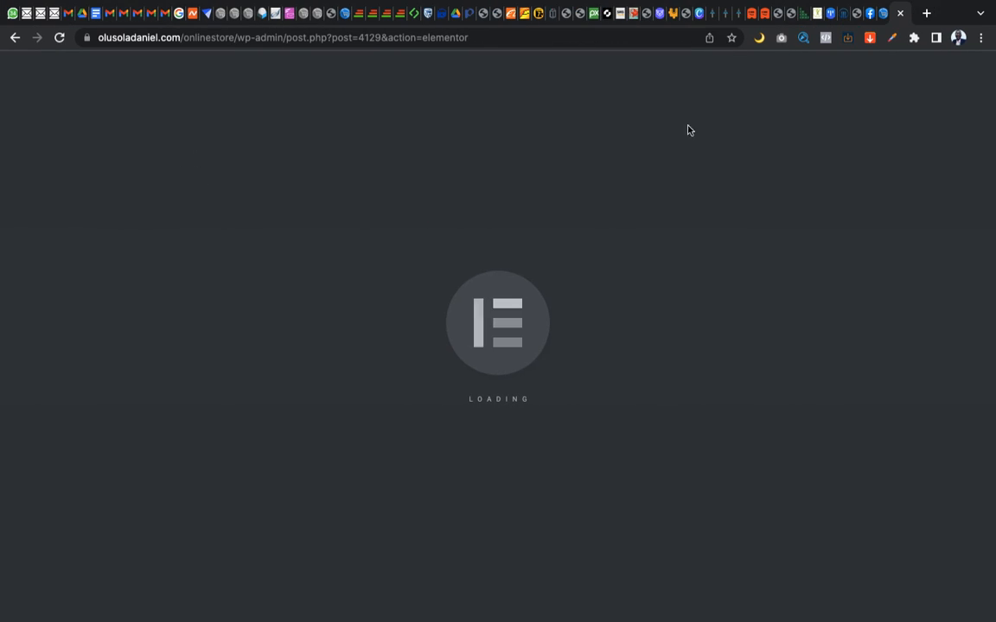
click(883, 13)
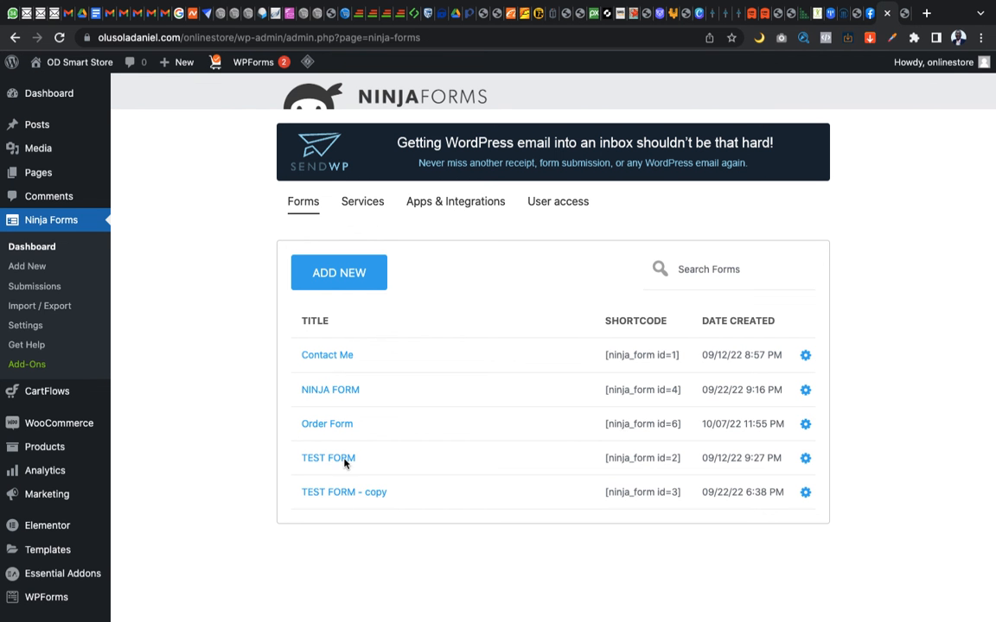
drag(606, 425, 684, 432)
key(super+c)
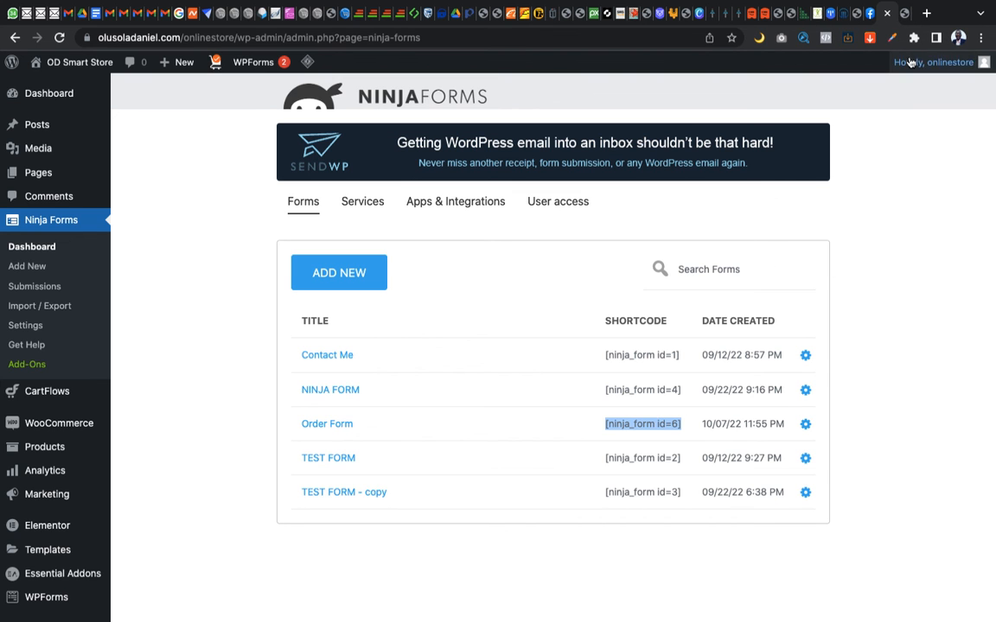
click(905, 13)
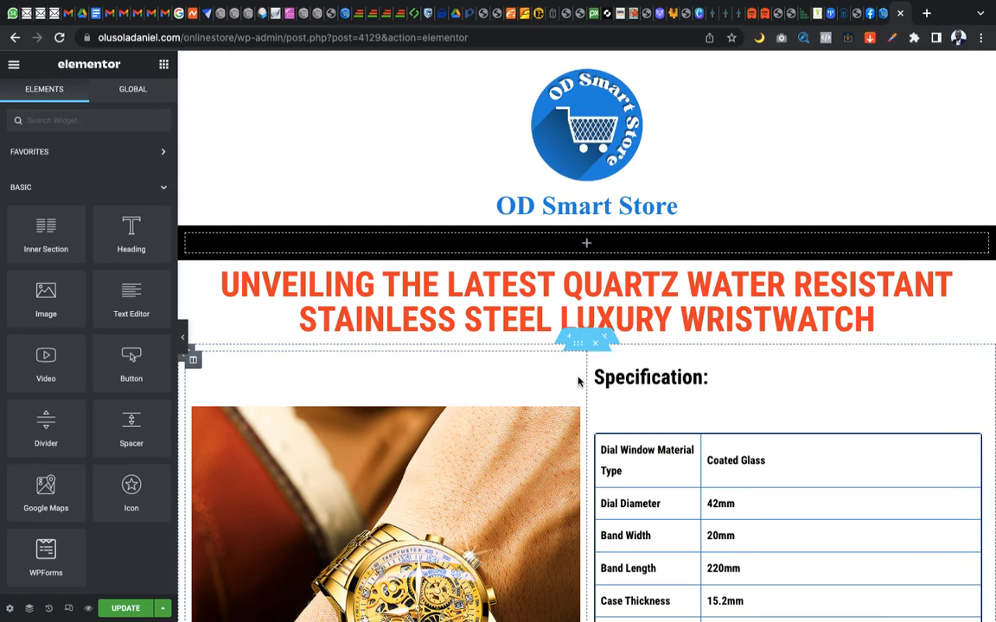
scroll(562, 346, down, 15)
scroll(540, 310, down, 20)
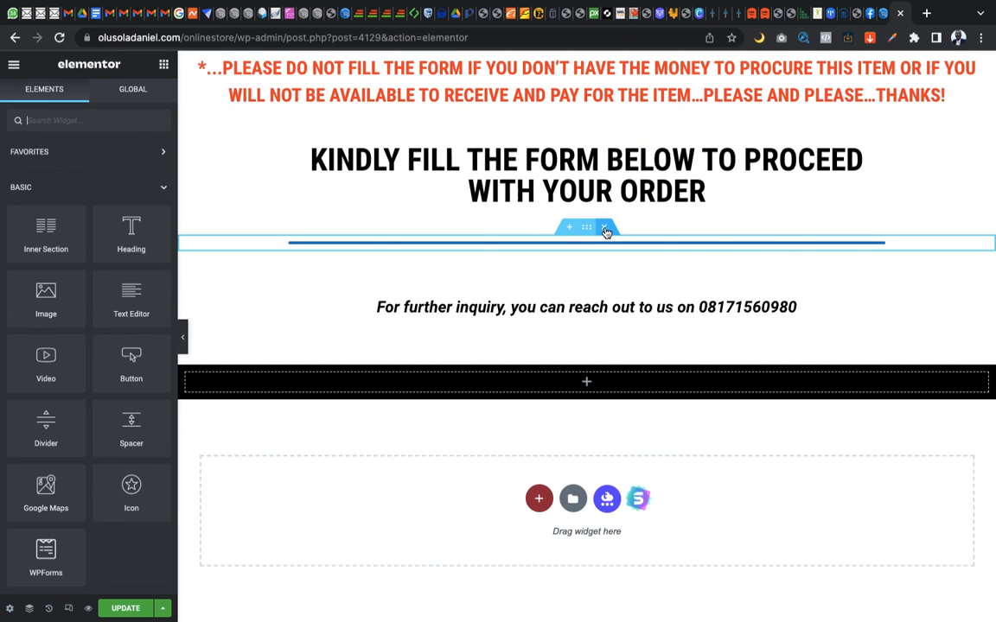
click(605, 229)
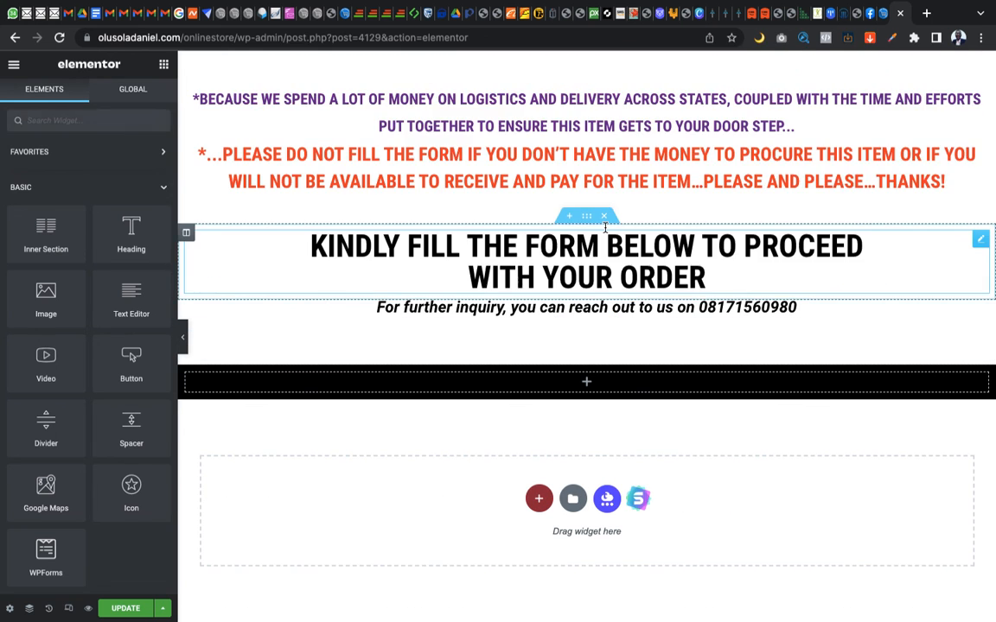
click(561, 348)
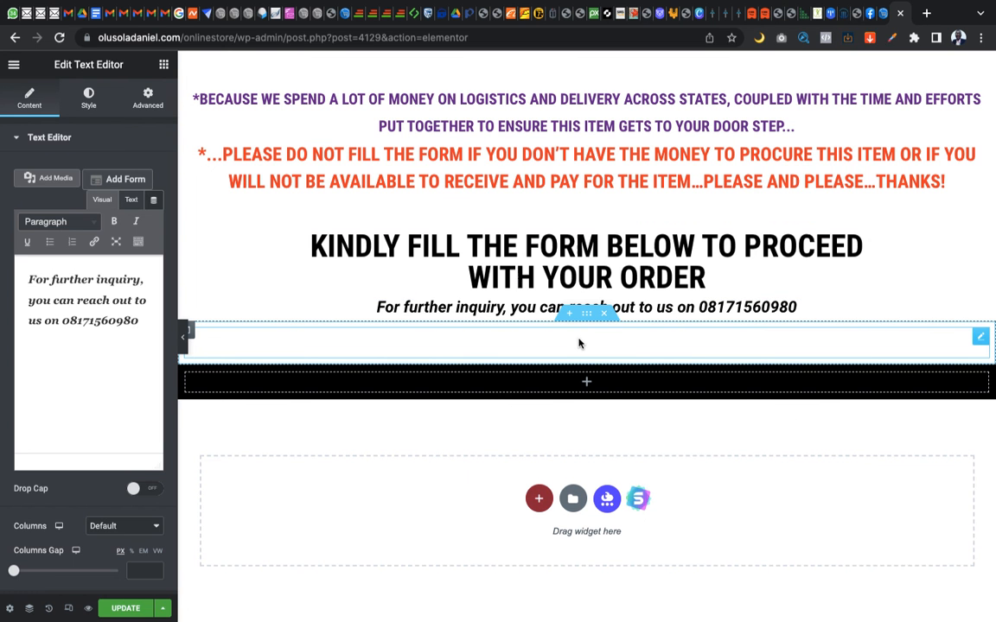
key(ctrl+z)
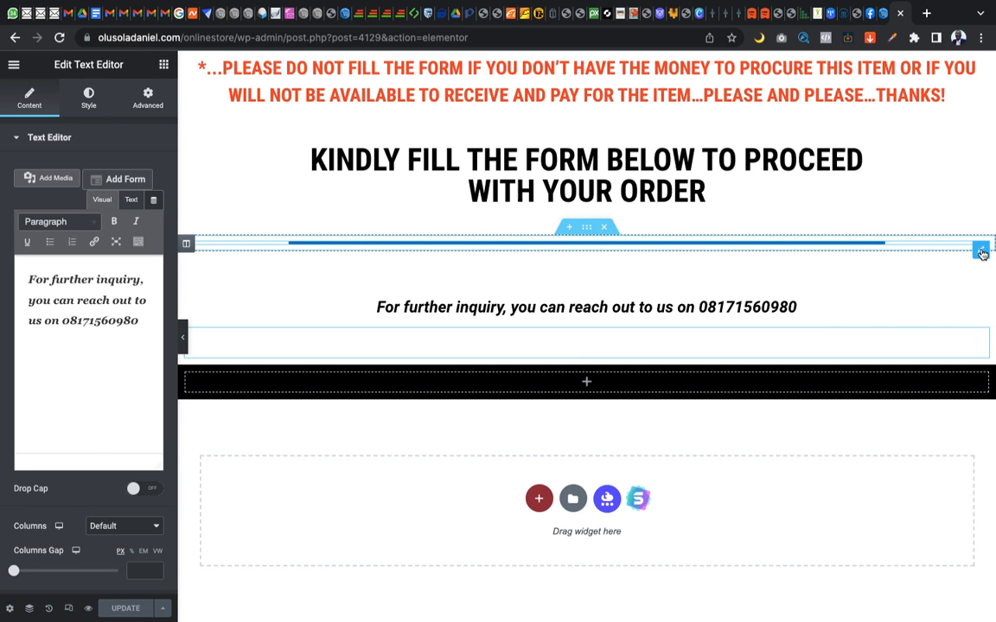
Replace the shortcode in the widget below the order heading with [ninja_form id=6], recheck it against the store's form list and apply the change
click(981, 251)
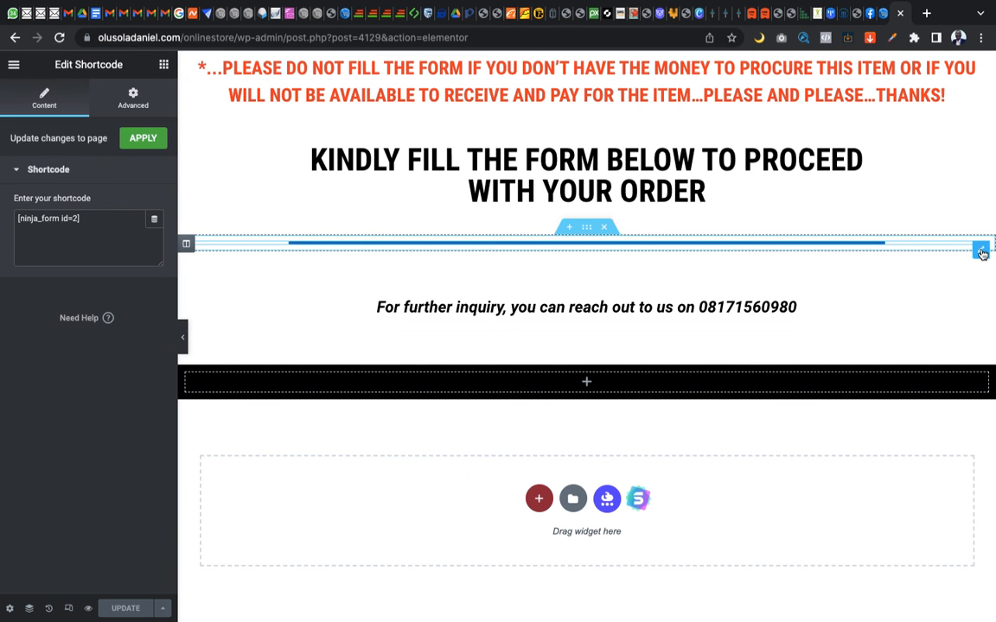
triple_click(51, 222)
key(BackSpace)
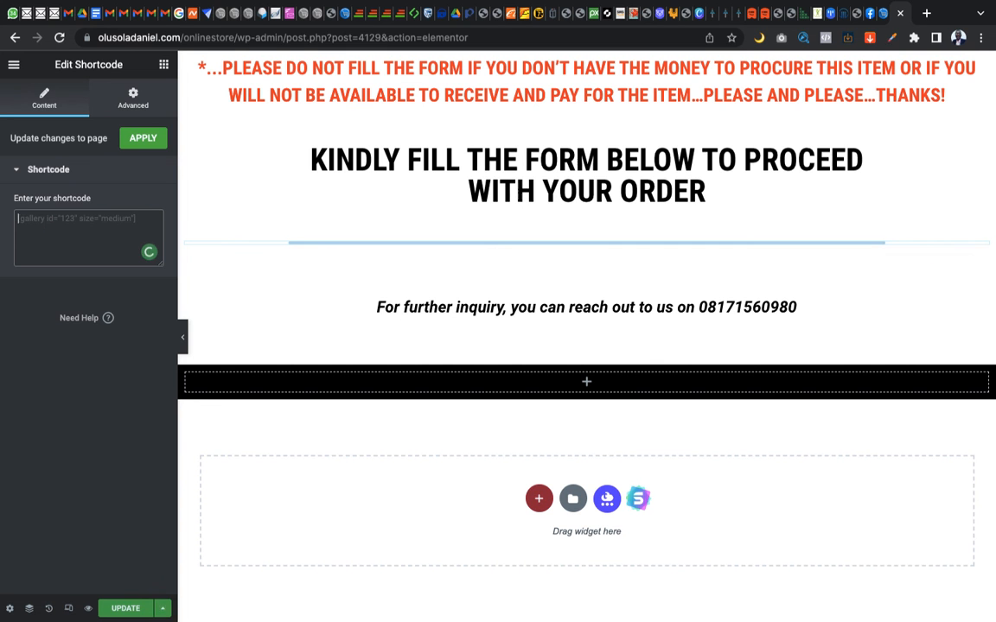
key(super+v)
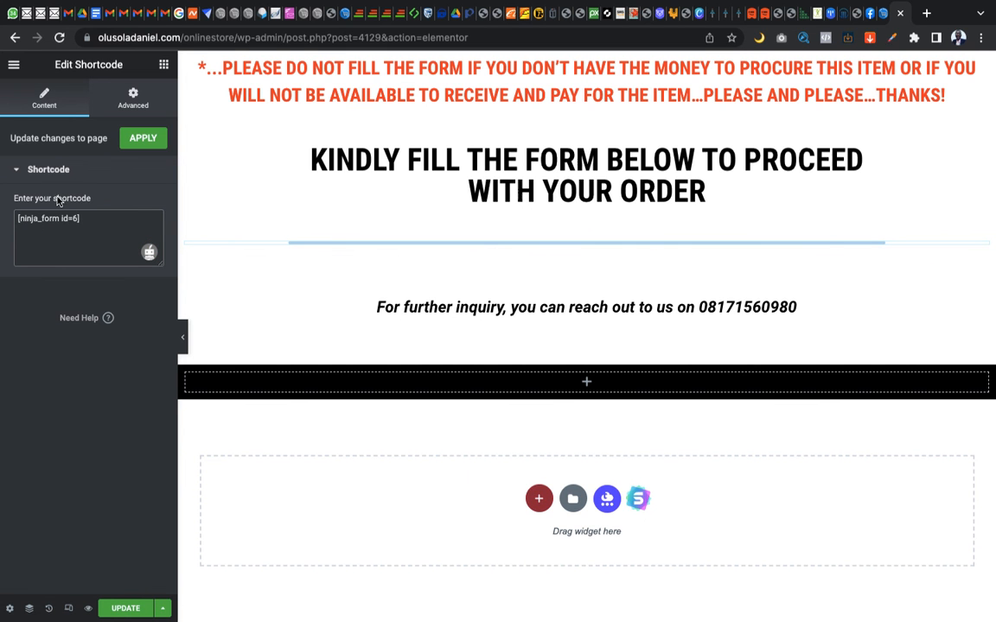
click(878, 13)
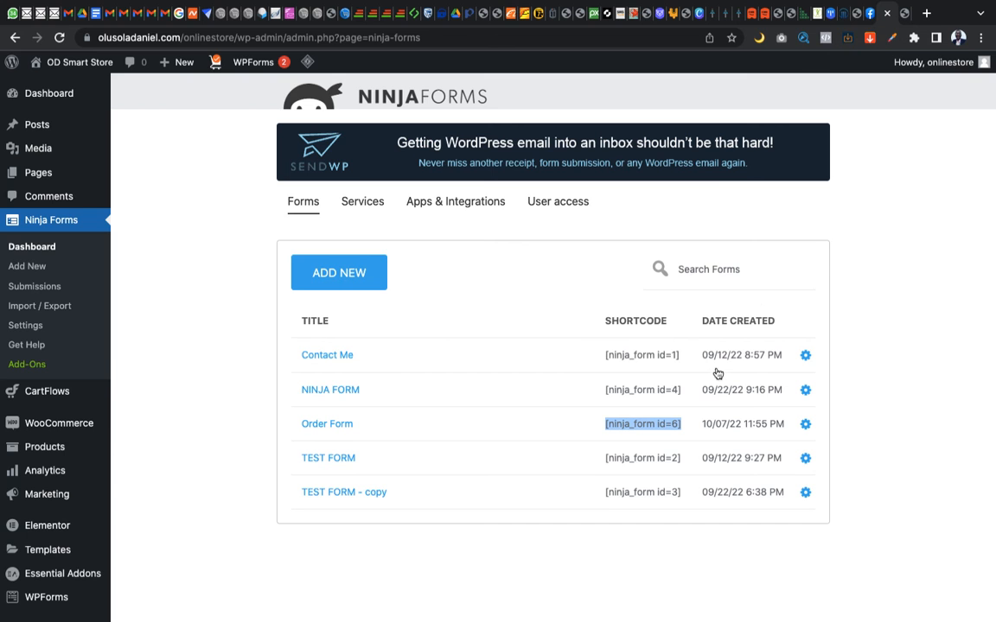
click(903, 13)
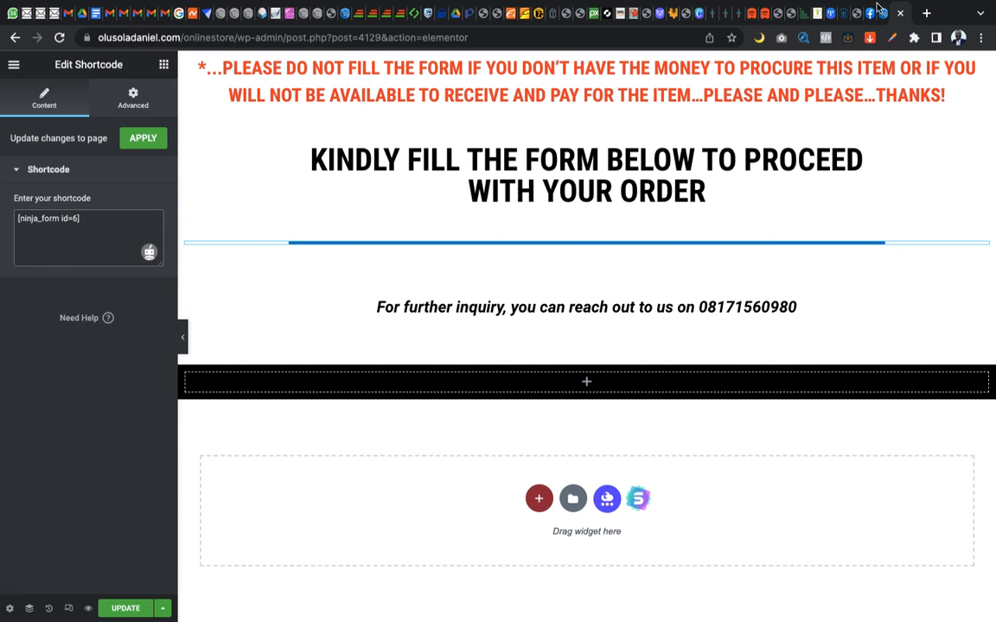
click(872, 13)
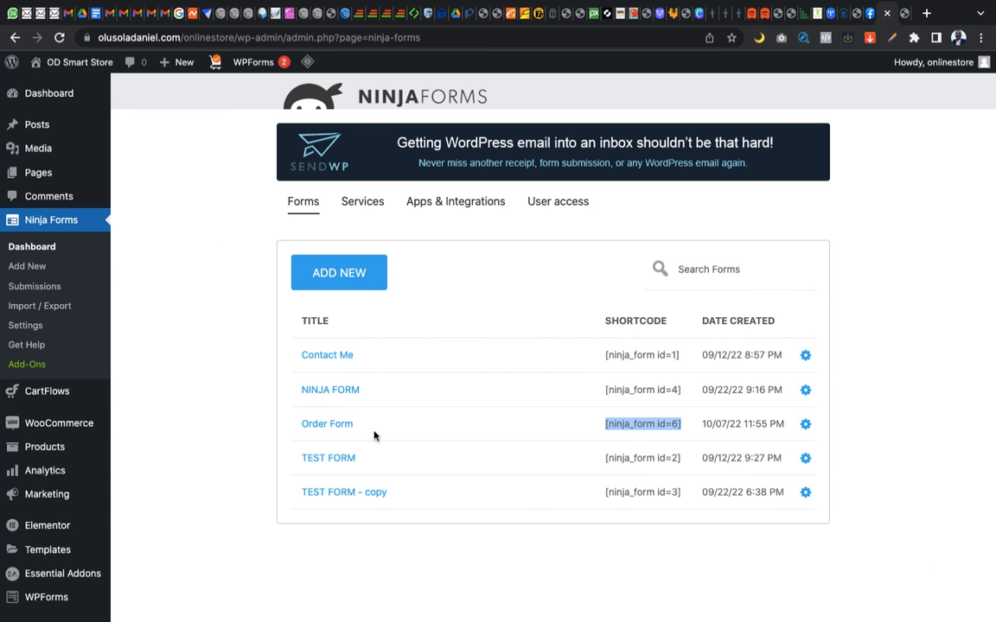
click(904, 13)
click(140, 140)
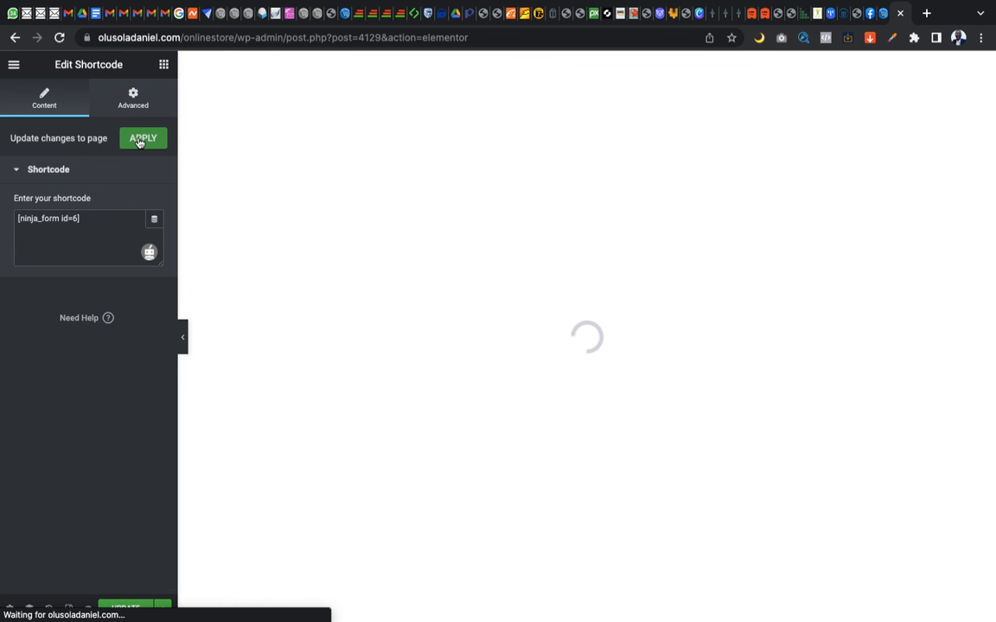
Switch to the source site's Luxury Men Wristwatch page, review it from the order section up to the header, and return to the Elementor editor
key(ctrl+Right)
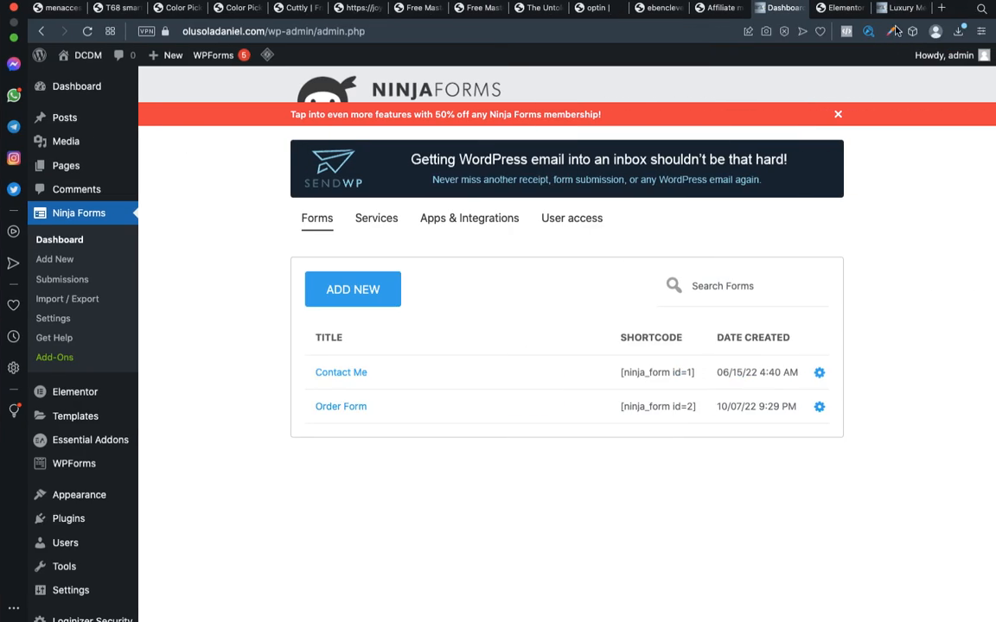
click(908, 10)
scroll(708, 336, down, 5)
scroll(708, 336, up, 15)
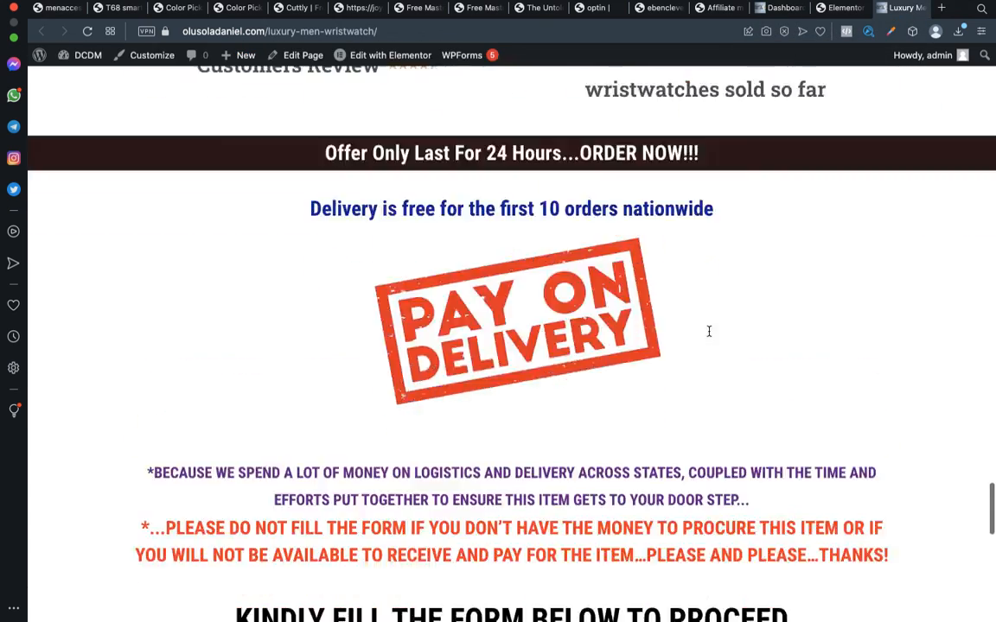
scroll(708, 336, up, 15)
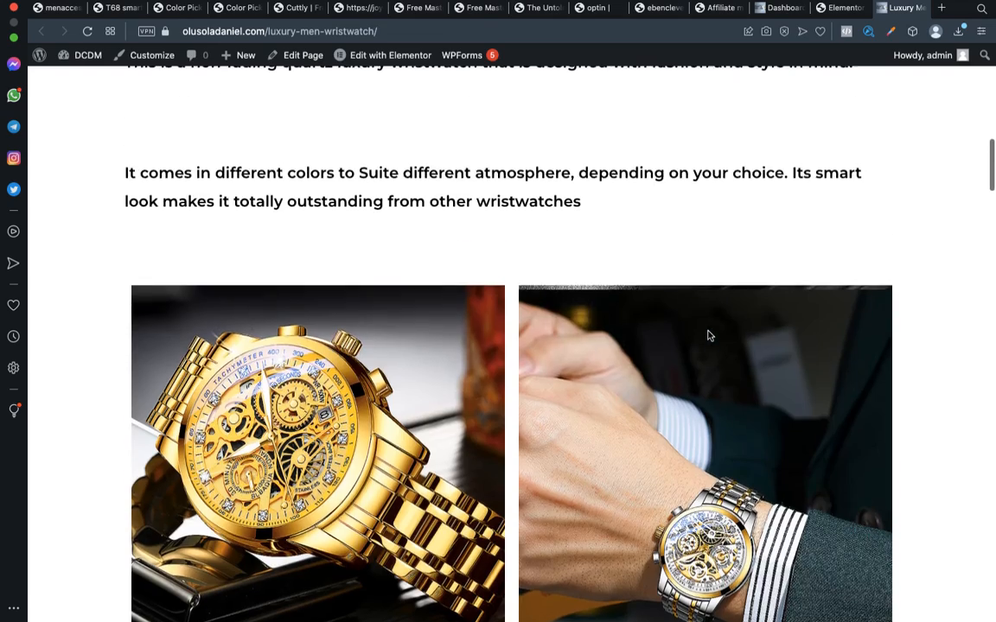
scroll(708, 337, up, 5)
key(ctrl+Left)
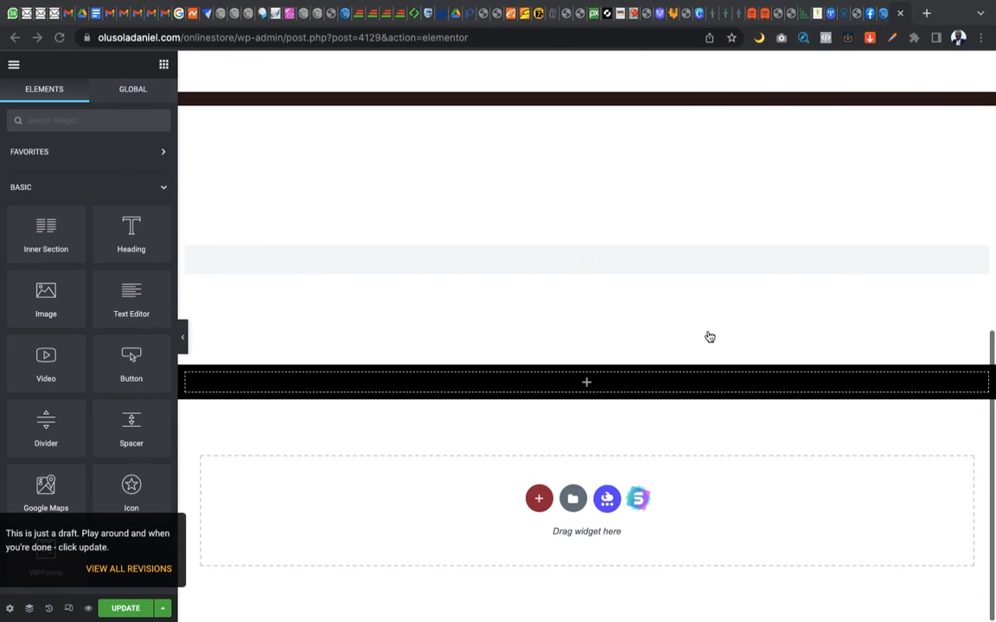
Look over the imported wristwatch page in the Elementor editor up to its header and save the updated page
scroll(668, 356, up, 15)
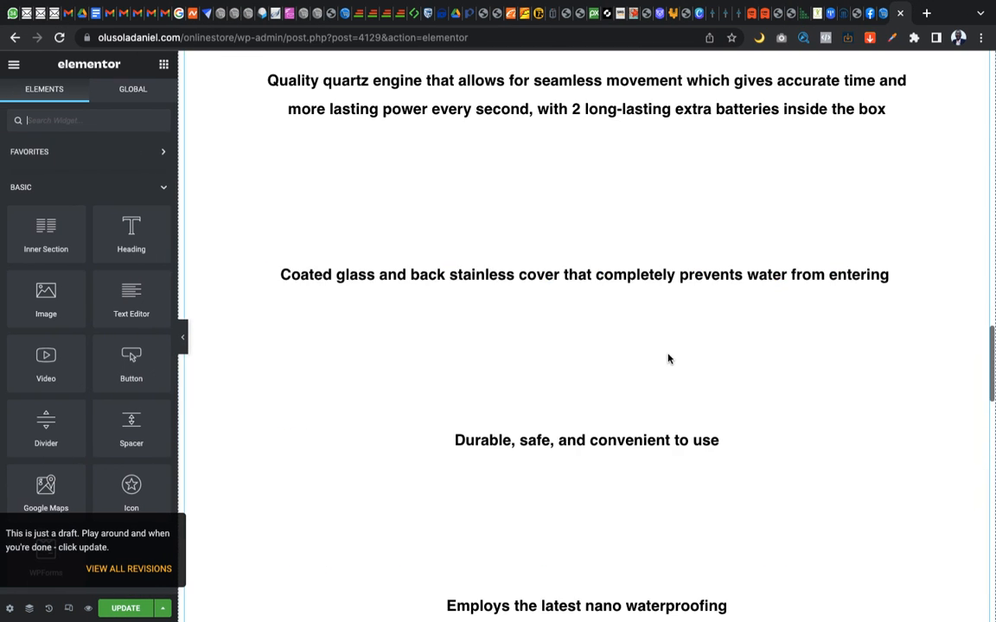
scroll(668, 356, up, 15)
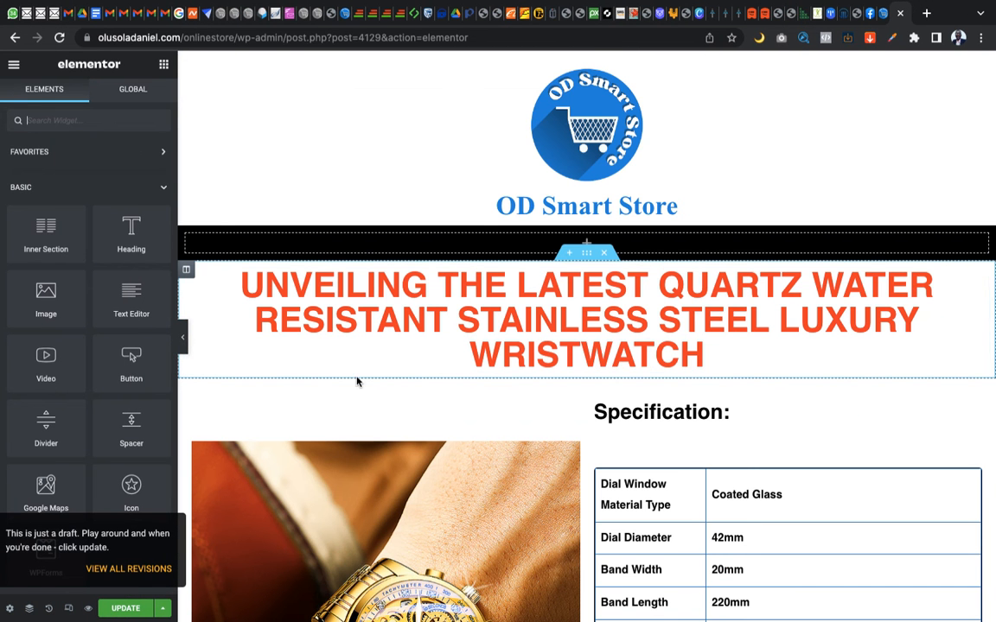
scroll(100, 315, down, 5)
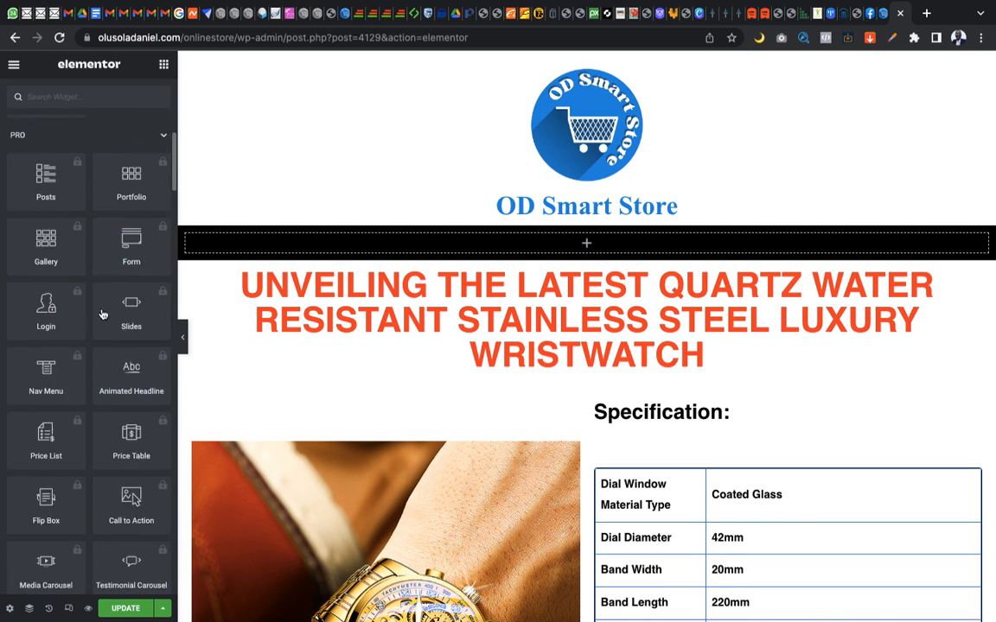
click(128, 612)
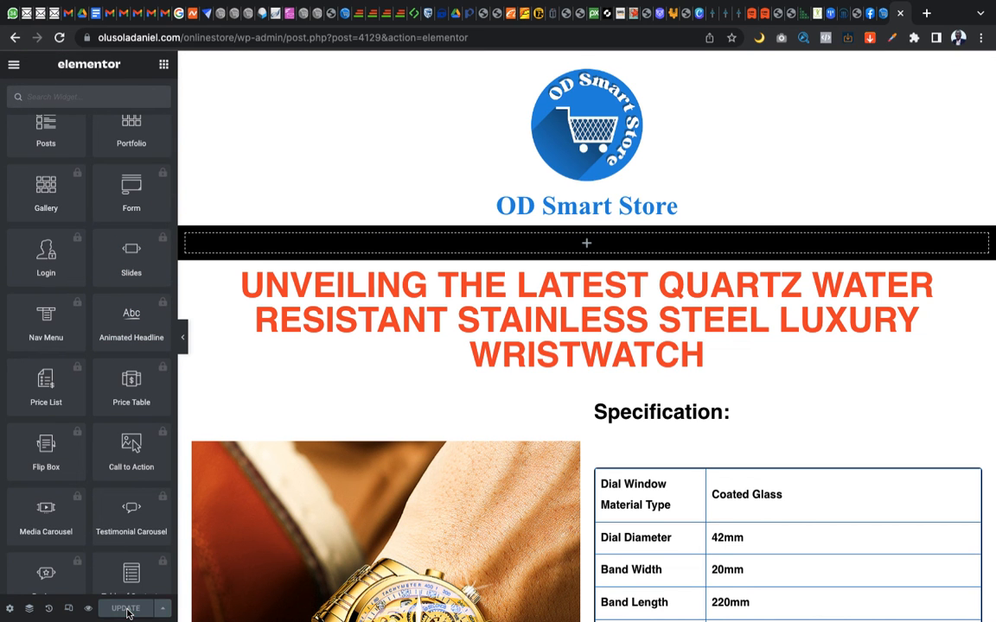
Recheck the shortcode widget below the order heading, close its settings and open a preview of the page's changes
scroll(704, 287, down, 20)
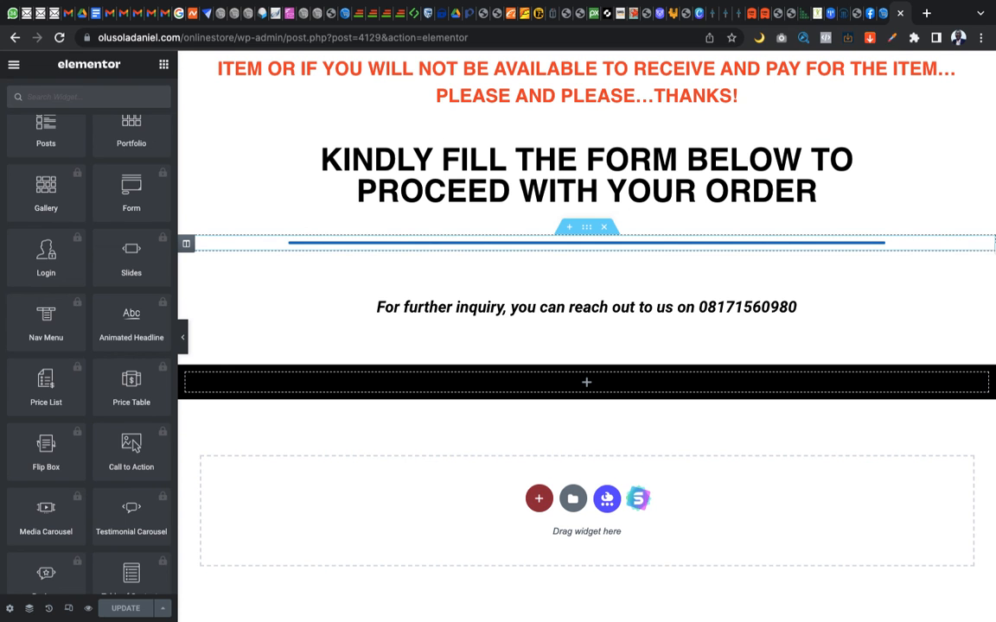
click(982, 248)
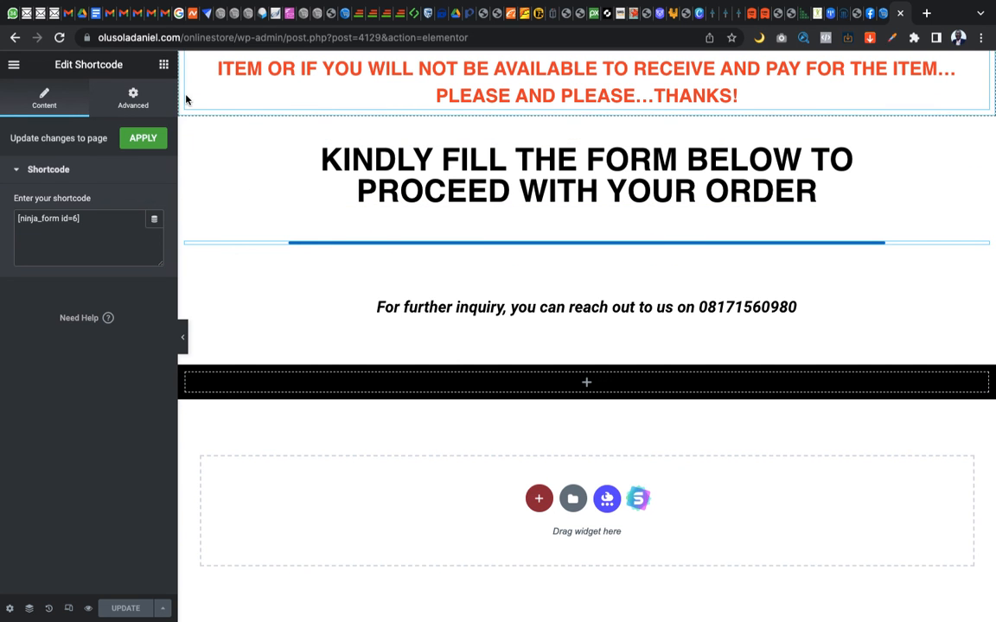
click(164, 64)
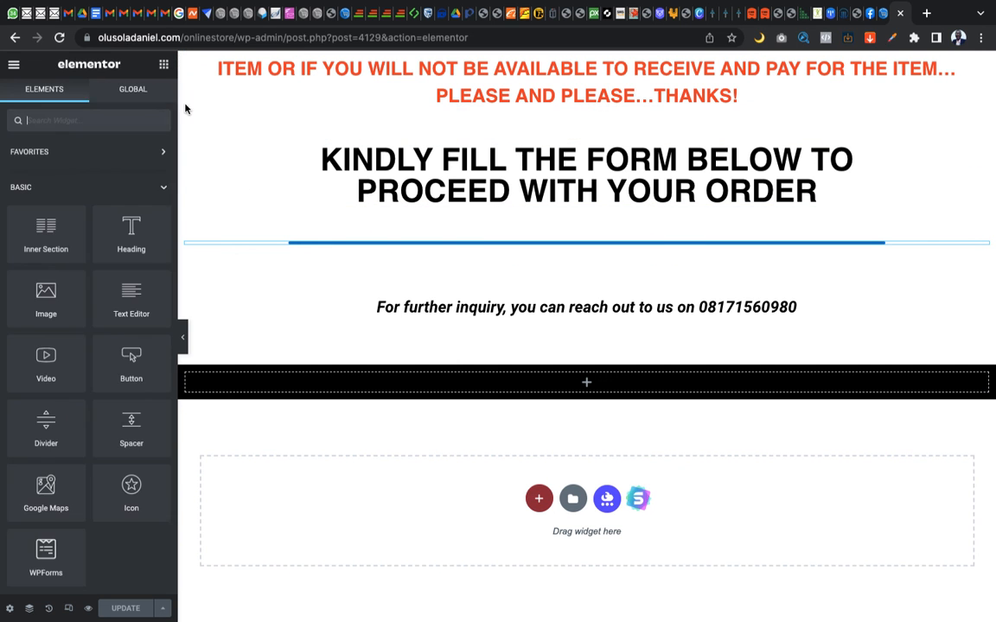
mouse_move(85, 613)
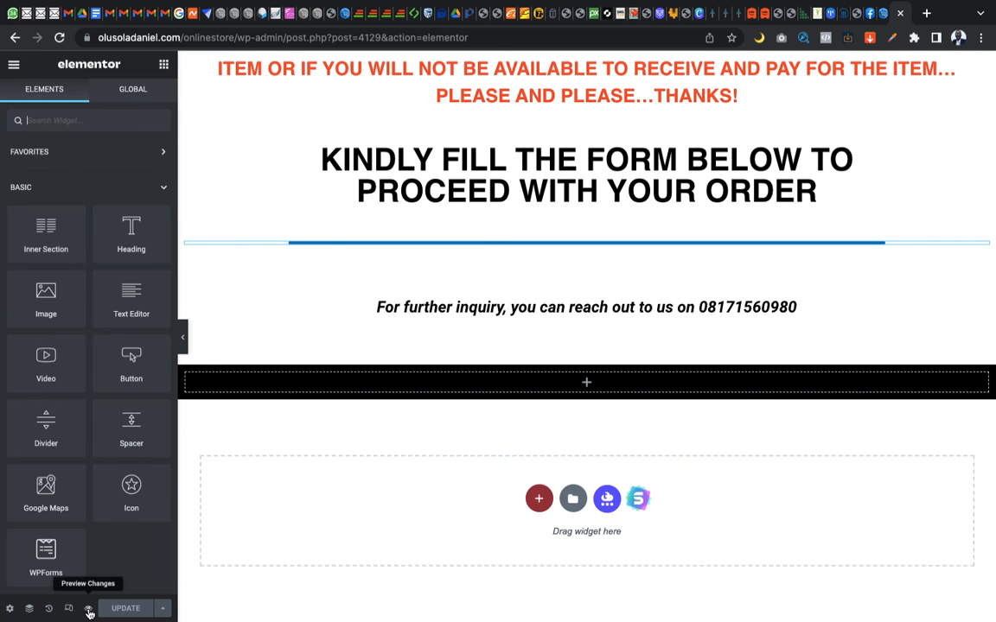
click(89, 611)
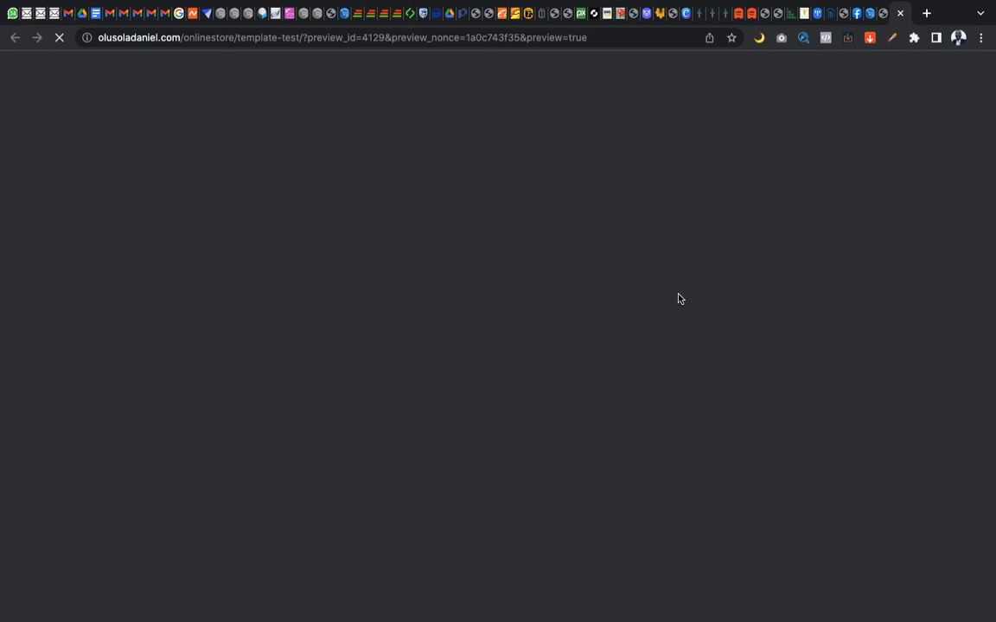
Compare the source site's wristwatch page with the TEMPLATE TEST preview, from the header and specification table down to the order form
key(ctrl+Right)
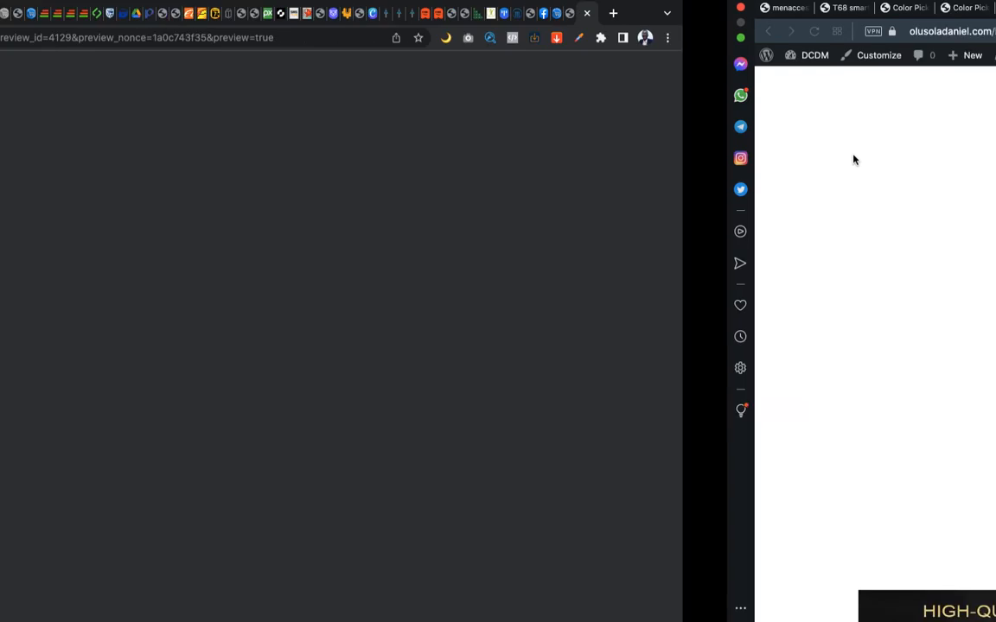
scroll(853, 156, down, 20)
scroll(853, 159, up, 5)
key(ctrl+Left)
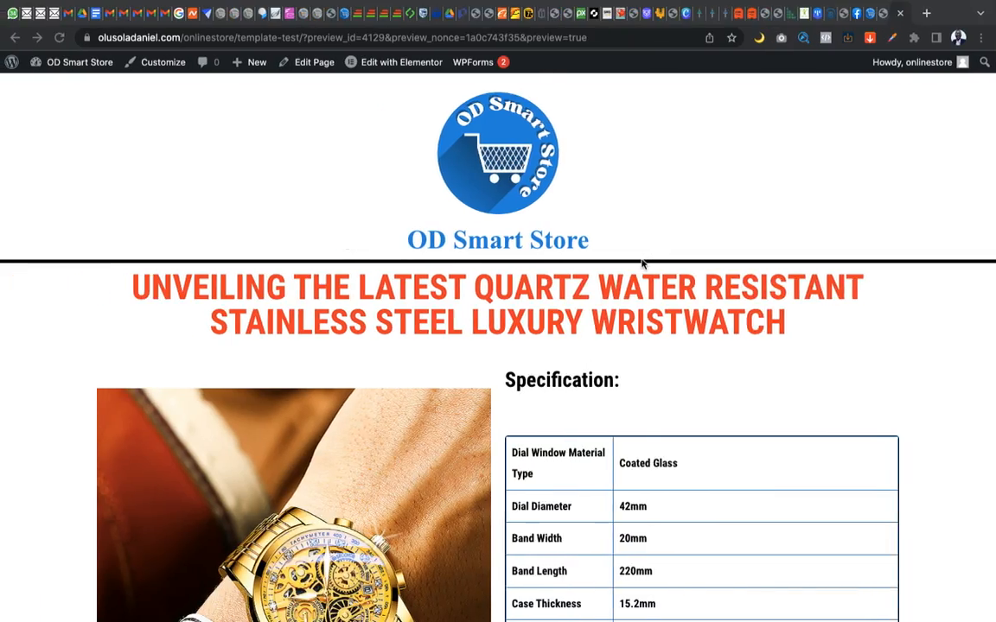
scroll(642, 259, down, 6)
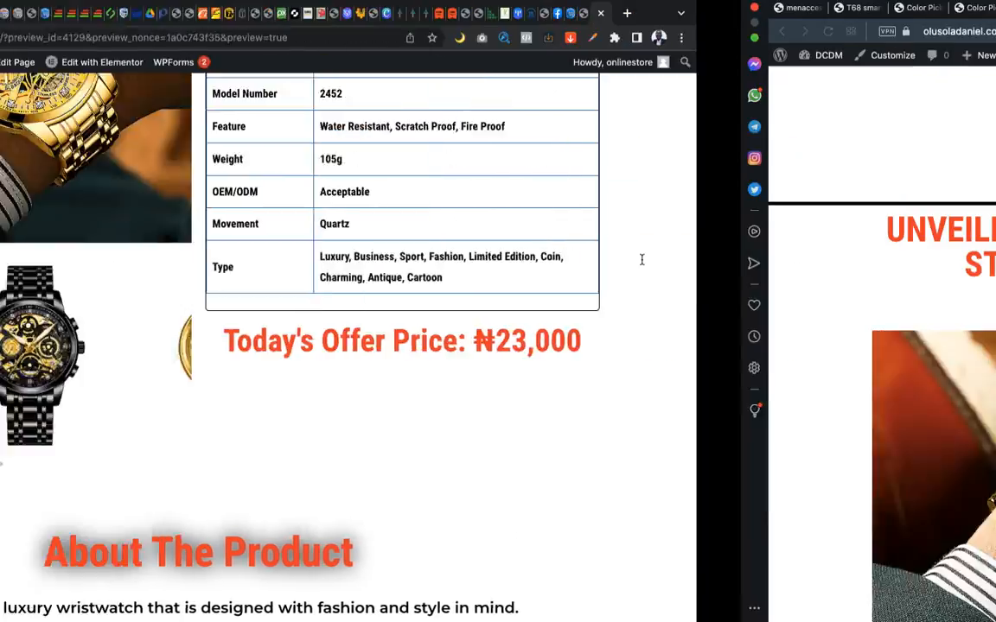
scroll(751, 311, down, 5)
scroll(752, 313, down, 15)
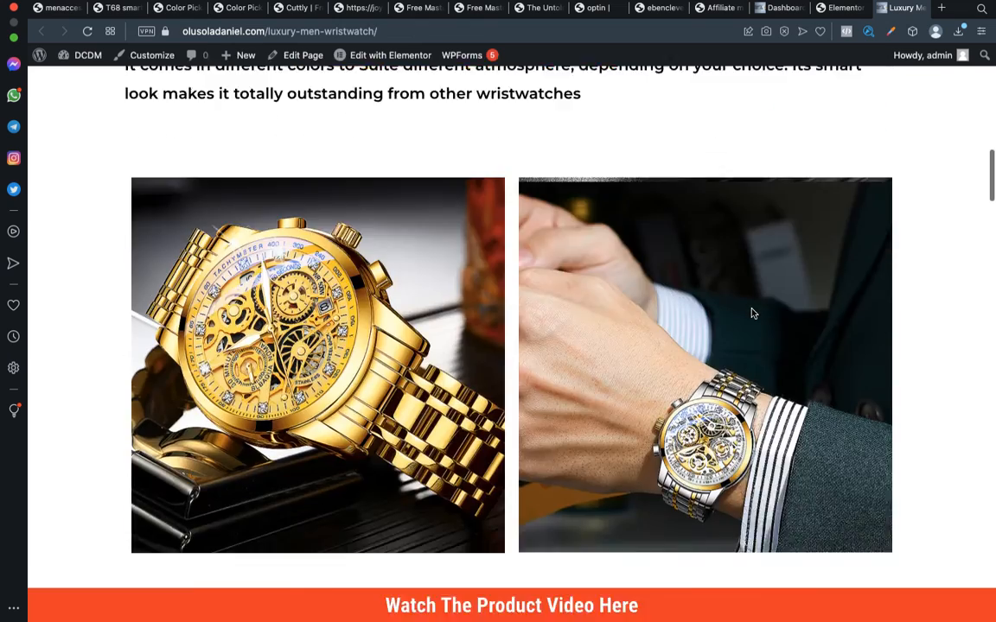
scroll(752, 313, down, 15)
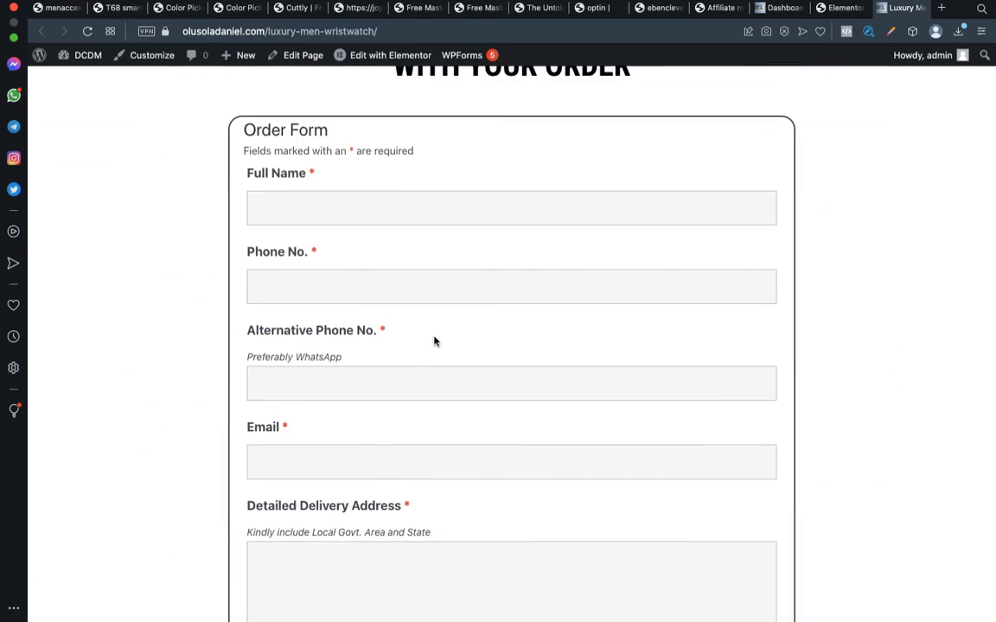
Compare the Order Form fields, terms checkbox and submit button in the TEMPLATE TEST preview with those on the source page
key(ctrl+Left)
scroll(434, 342, down, 15)
scroll(434, 341, down, 15)
scroll(434, 341, down, 5)
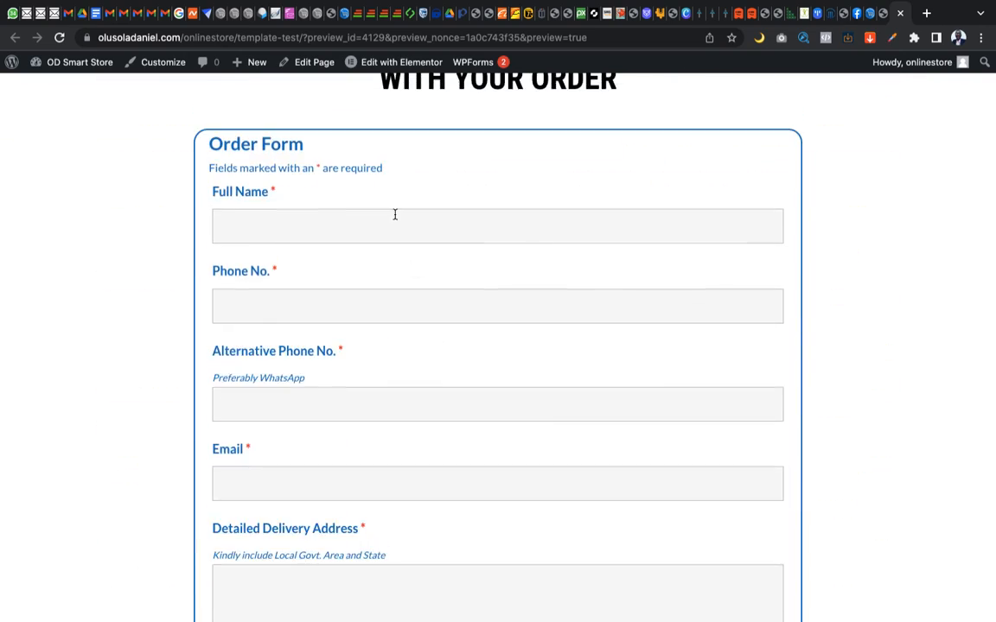
key(ctrl+Right)
scroll(395, 214, down, 1)
scroll(395, 214, down, 3)
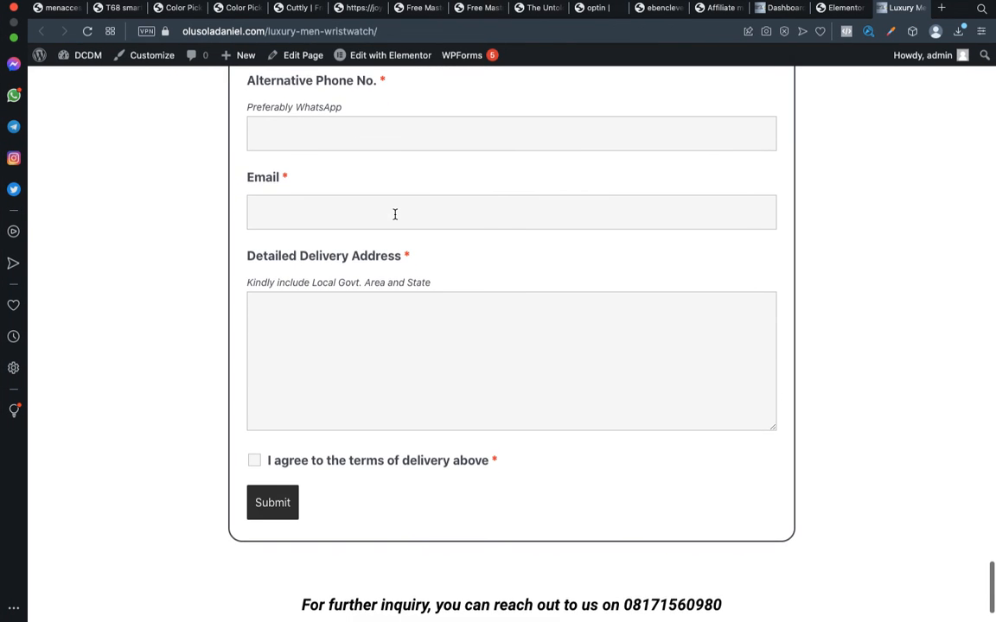
key(ctrl+Left)
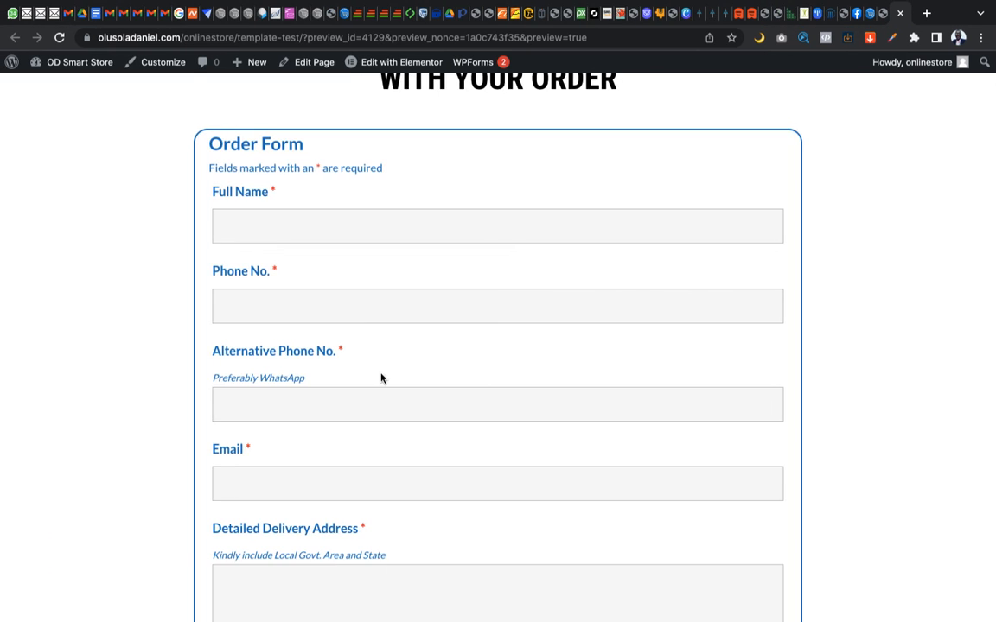
scroll(380, 374, down, 5)
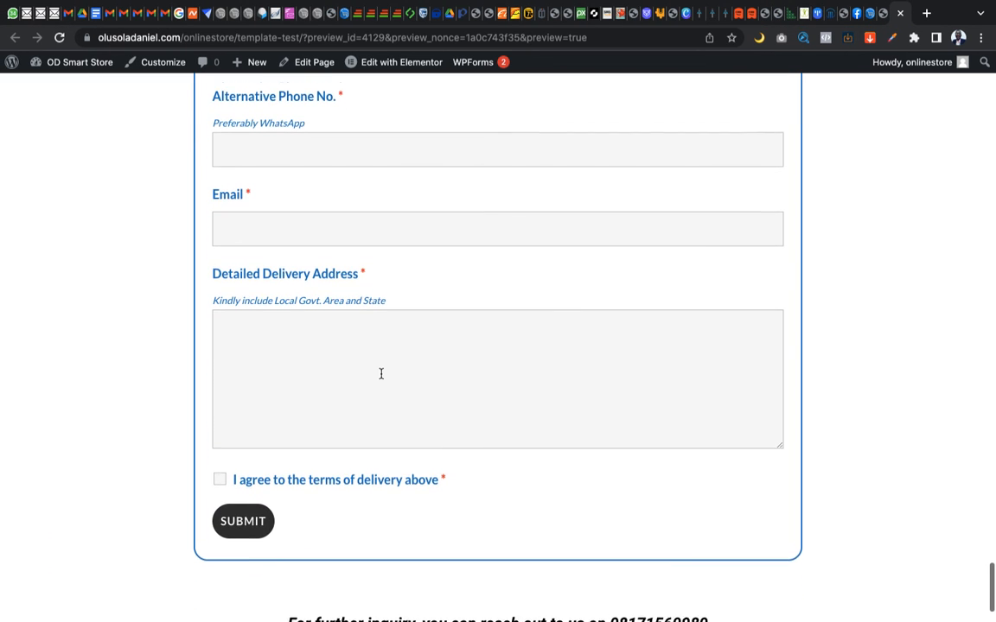
scroll(380, 373, down, 1)
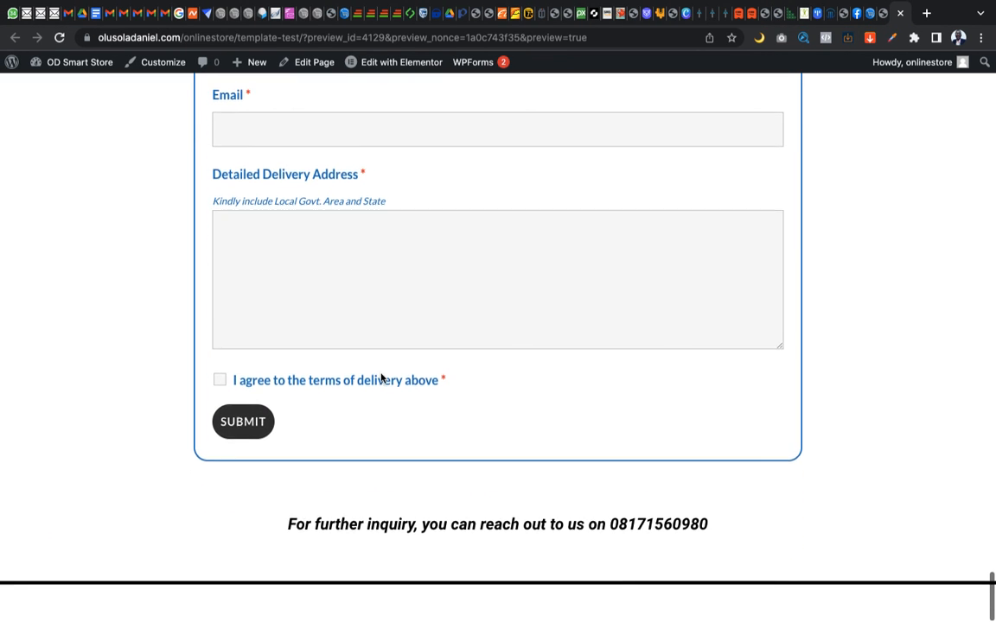
Examine the Order Form's styling and placement below the order heading in the preview, and check it against the source page
scroll(380, 378, up, 10)
scroll(380, 373, up, 4)
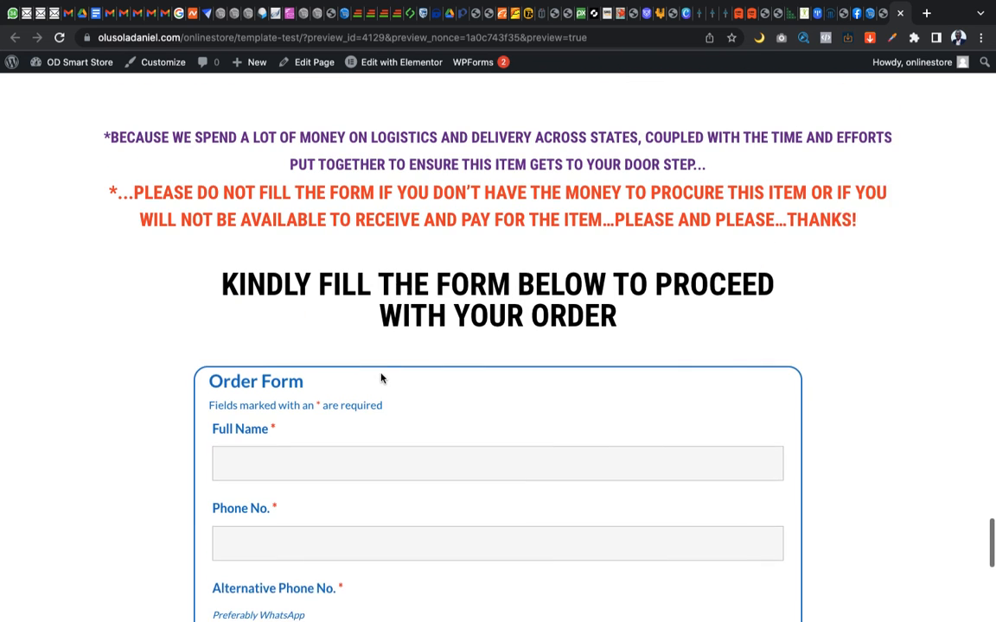
scroll(380, 377, down, 2)
scroll(381, 376, up, 1)
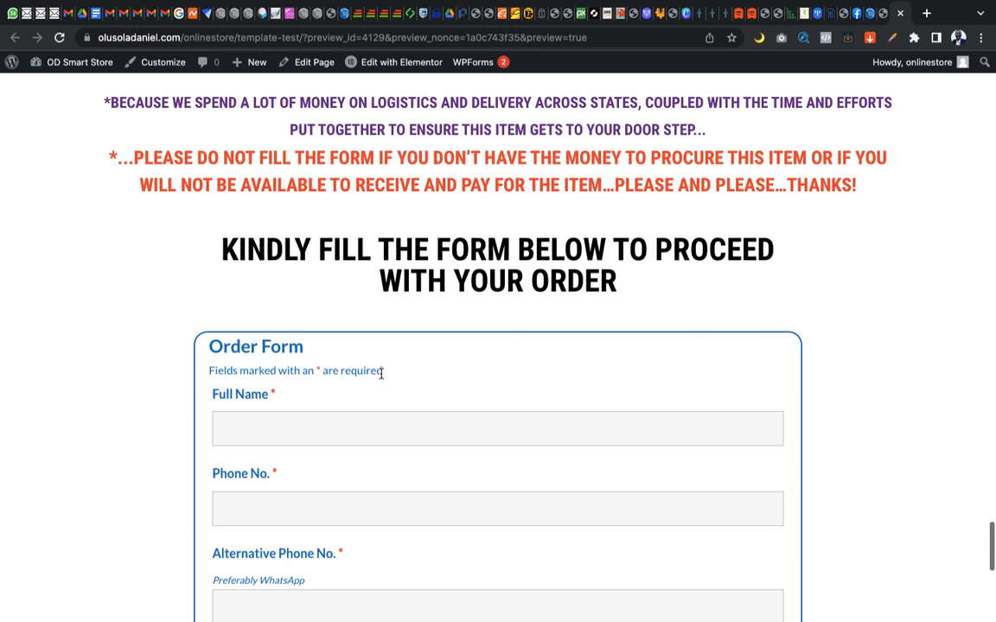
scroll(381, 374, down, 4)
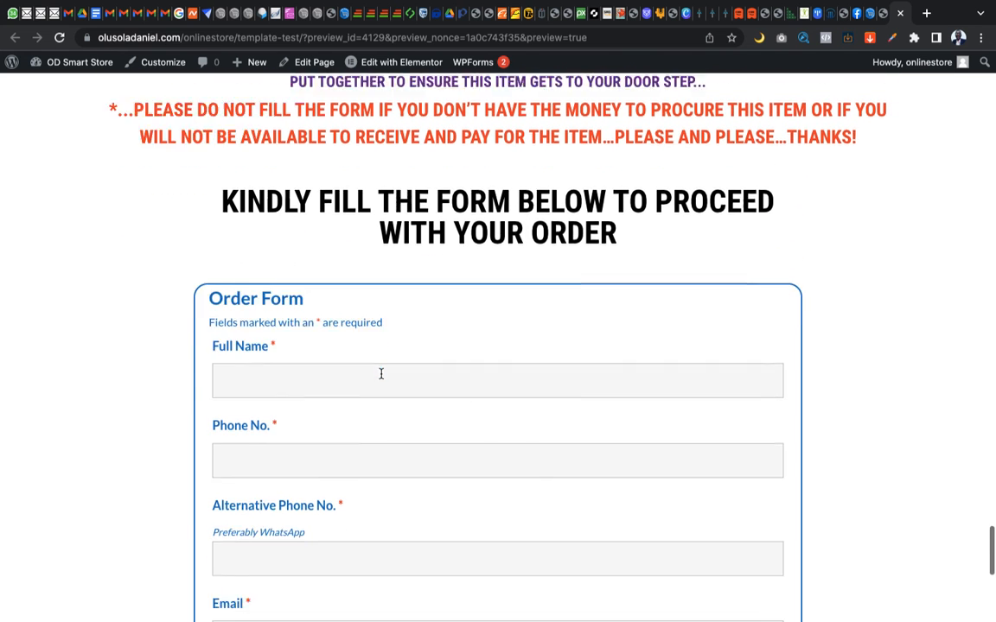
scroll(381, 376, up, 1)
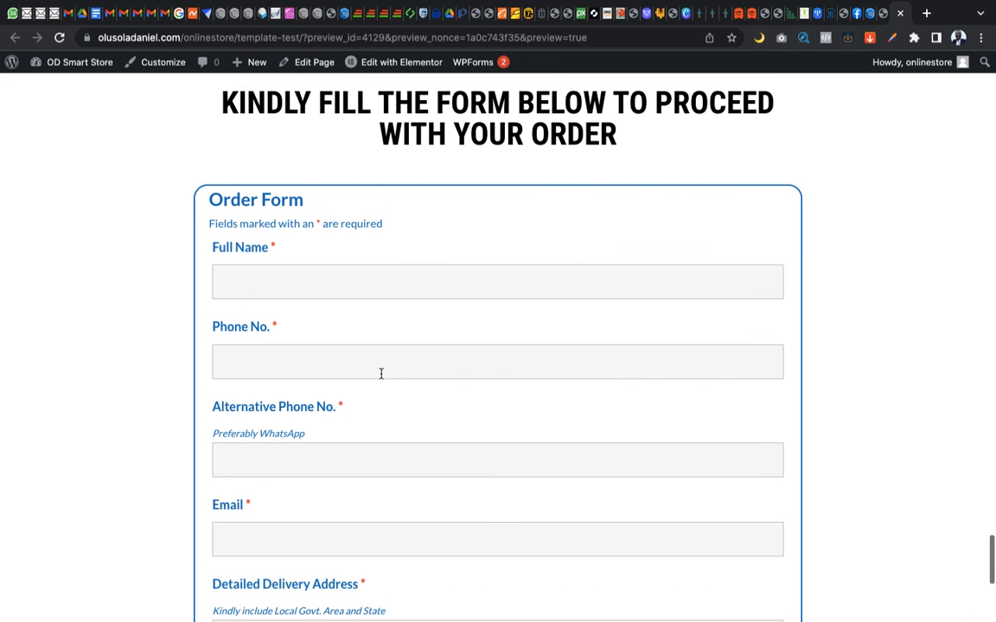
scroll(381, 374, down, 1)
scroll(381, 373, up, 1)
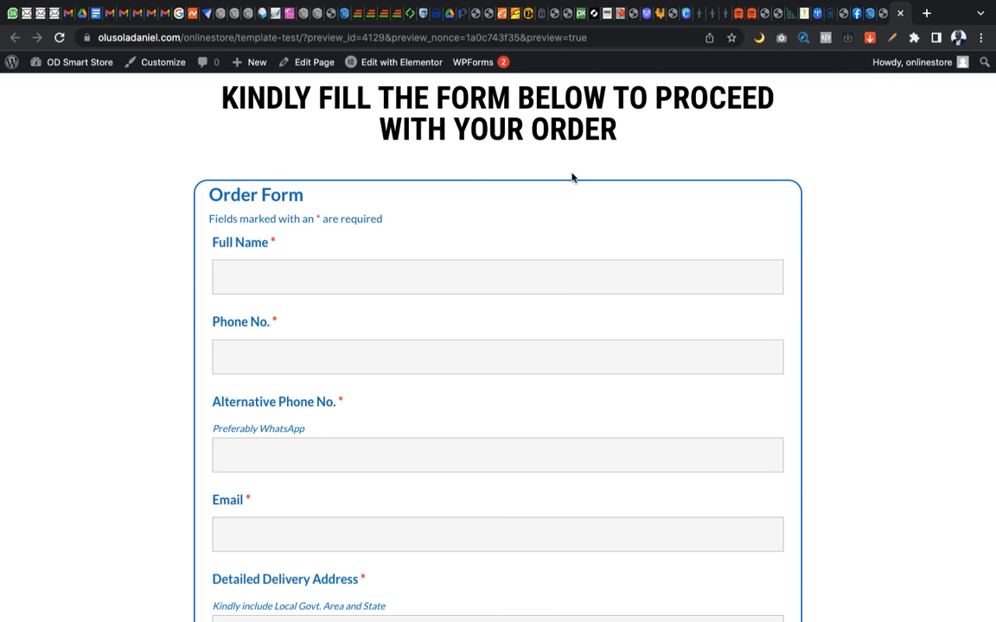
scroll(834, 216, down, 3)
scroll(835, 216, up, 2)
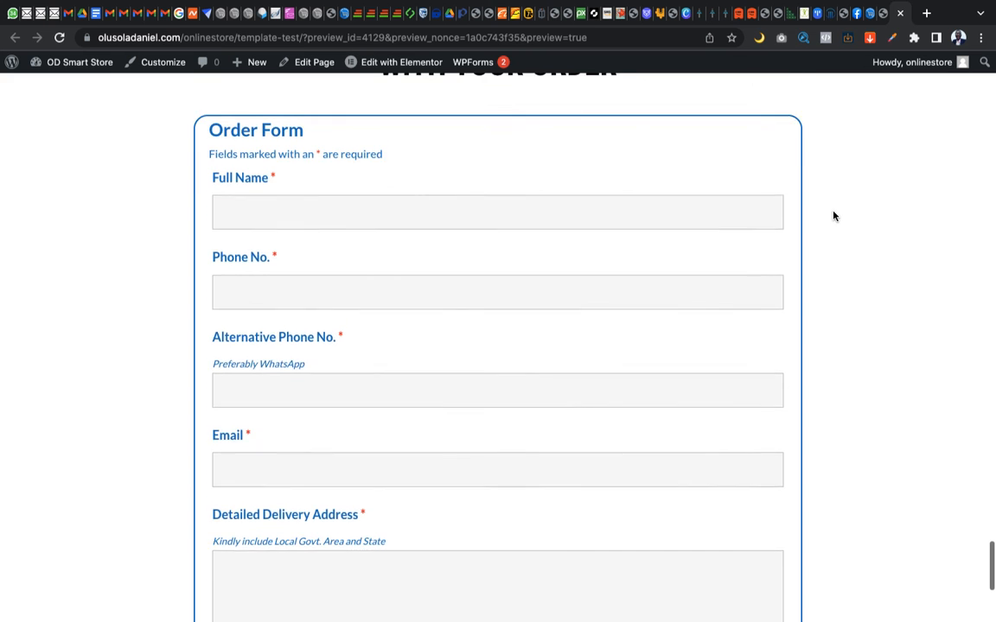
scroll(834, 216, up, 2)
scroll(834, 216, down, 1)
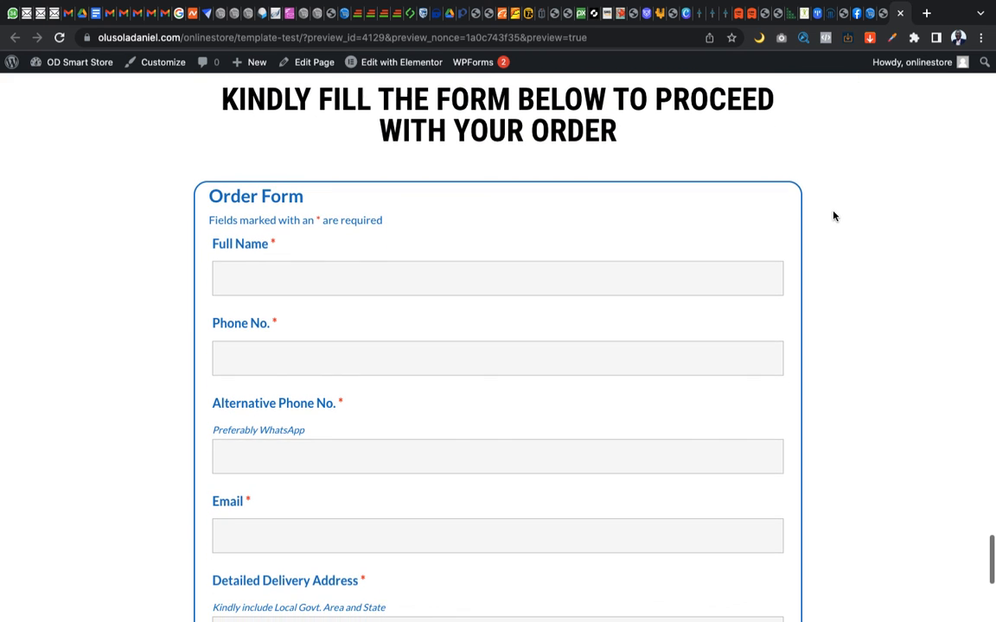
scroll(834, 216, down, 1)
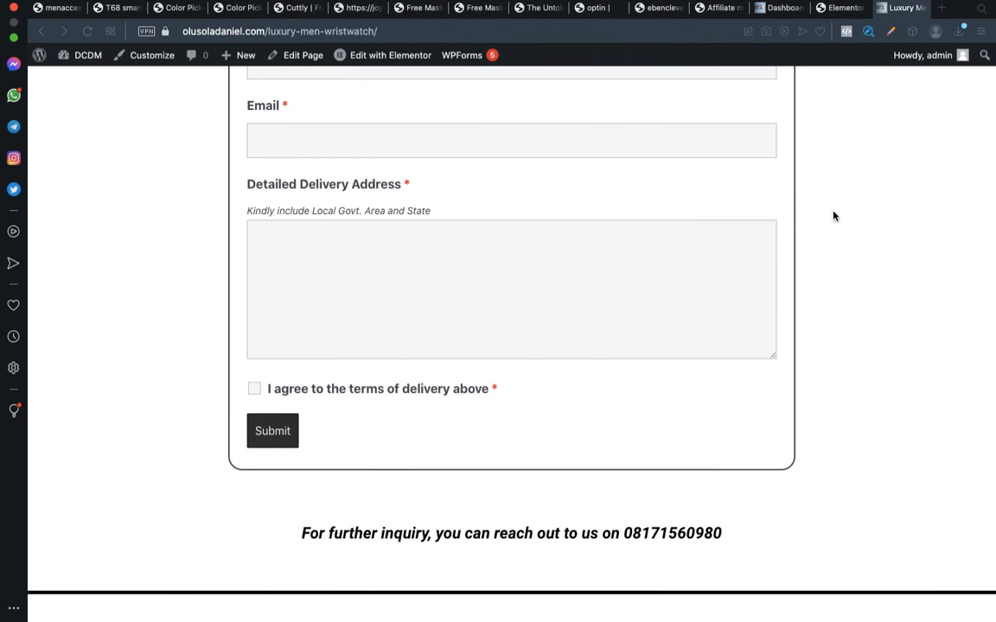
scroll(834, 216, up, 5)
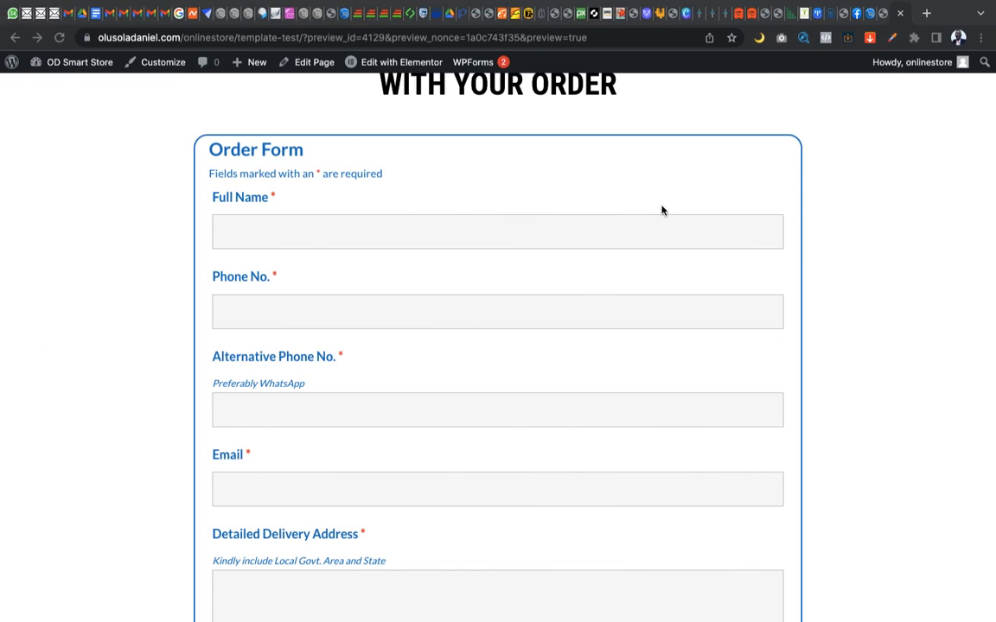
Compare the upper sections of the TEMPLATE TEST preview and the source wristwatch page, from the delivery notice to the header
scroll(662, 210, up, 15)
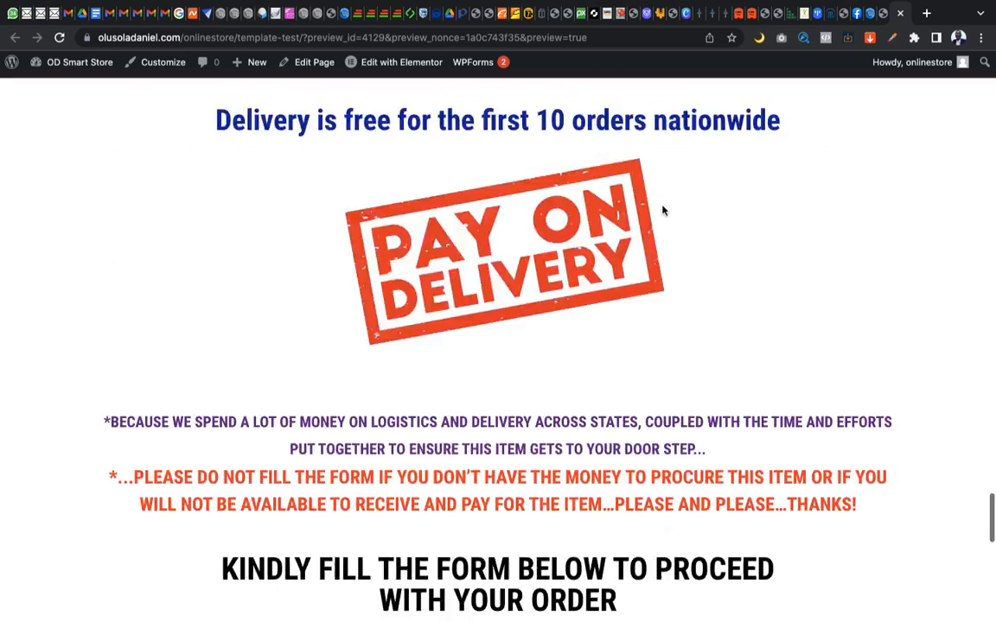
scroll(662, 210, up, 15)
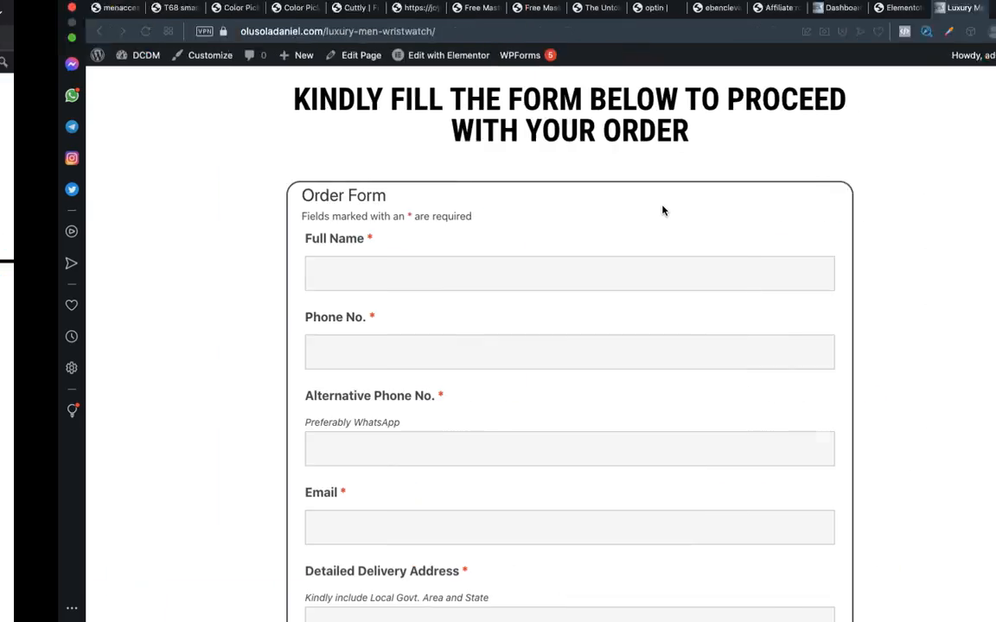
scroll(662, 210, up, 10)
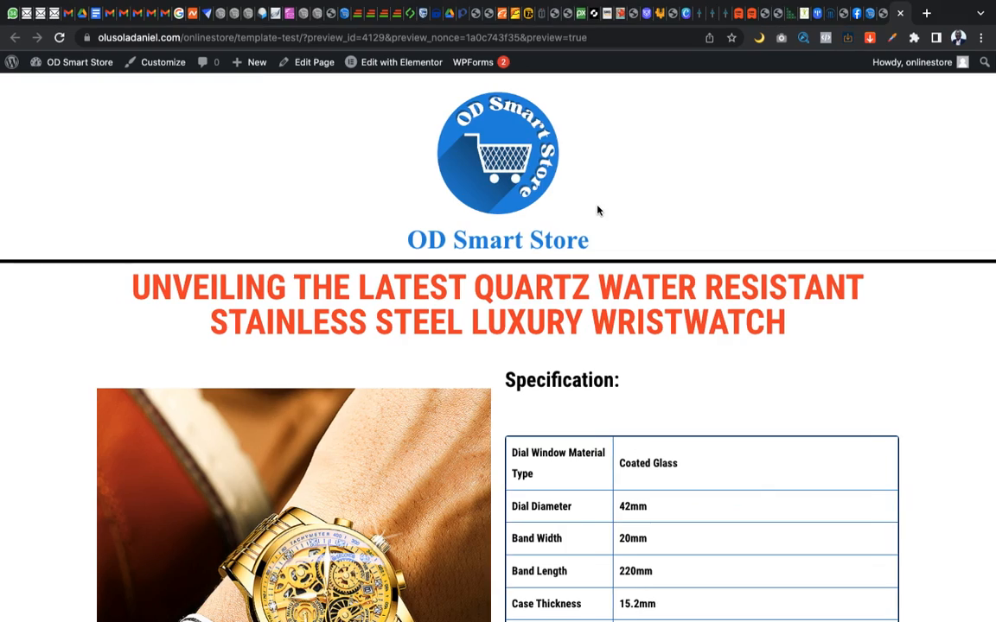
scroll(597, 210, down, 5)
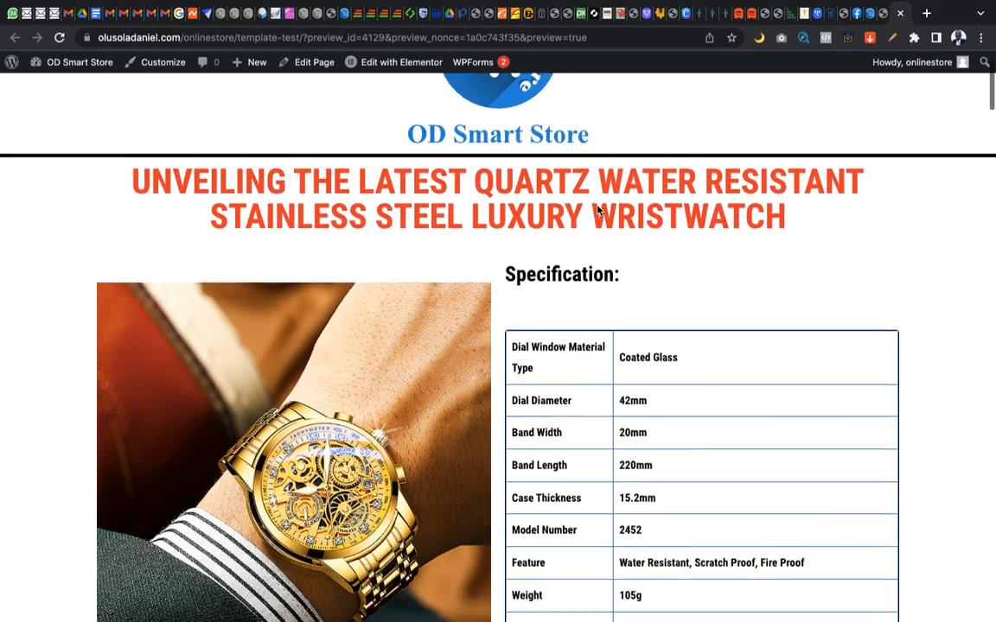
Examine the TEMPLATE TEST preview from the header through the Product Features section, cross-checking it against the source site's wristwatch page
scroll(597, 210, down, 10)
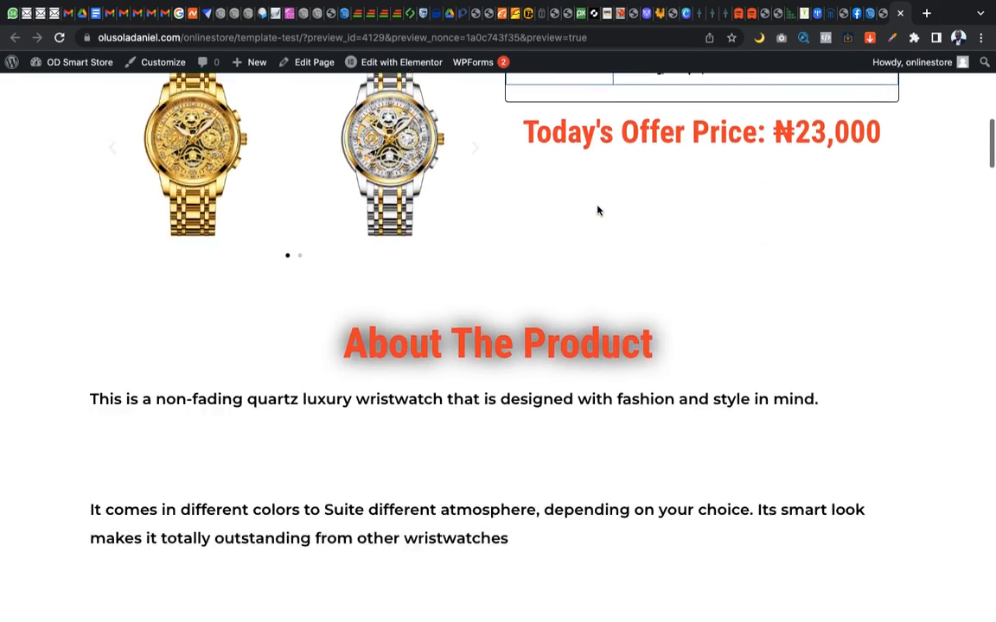
scroll(597, 210, down, 15)
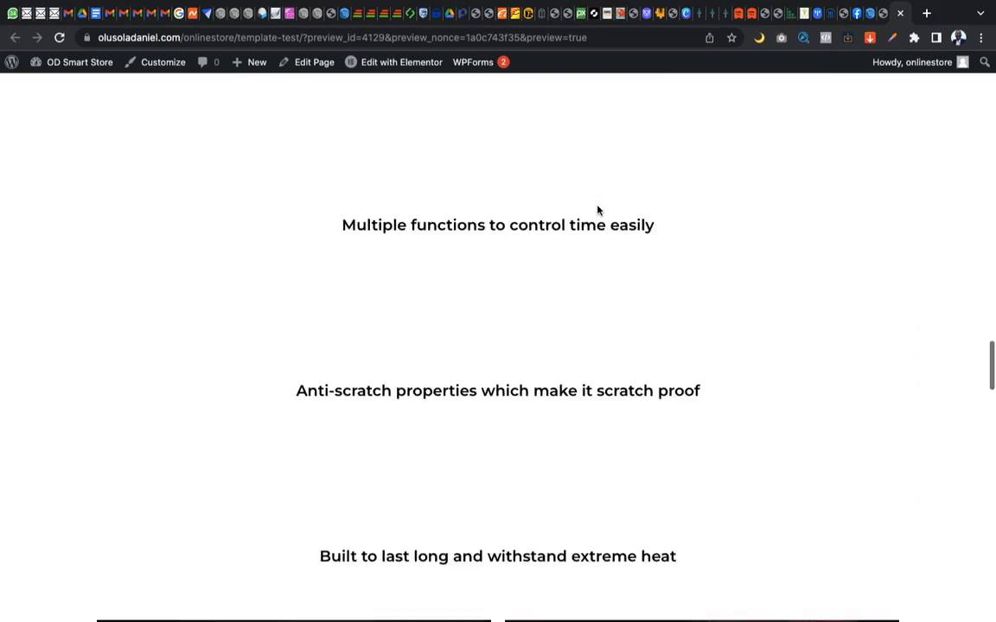
scroll(596, 210, down, 20)
scroll(597, 210, up, 3)
scroll(597, 205, down, 3)
scroll(597, 206, up, 15)
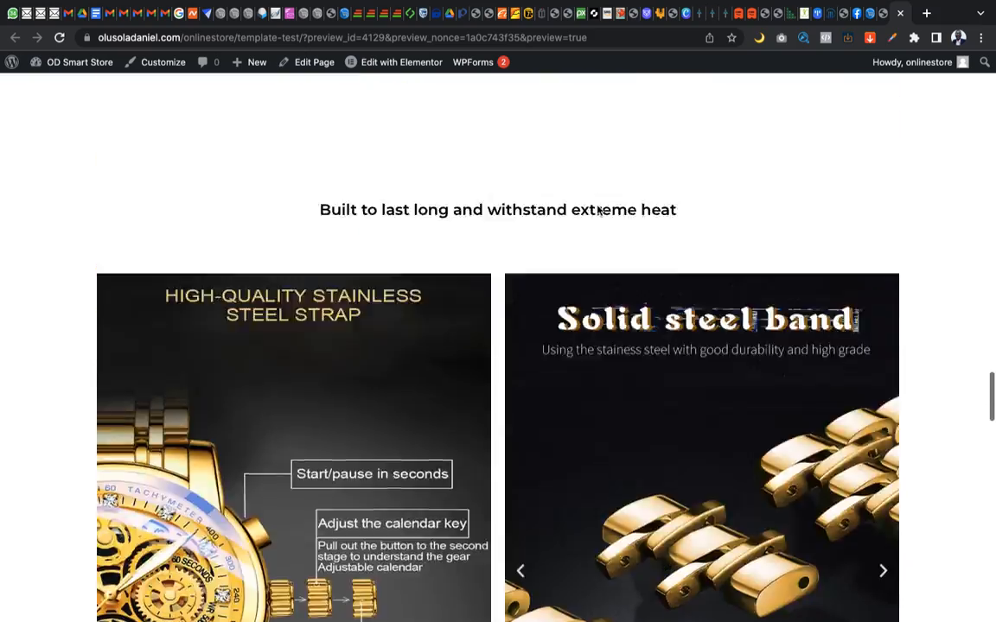
scroll(596, 210, up, 10)
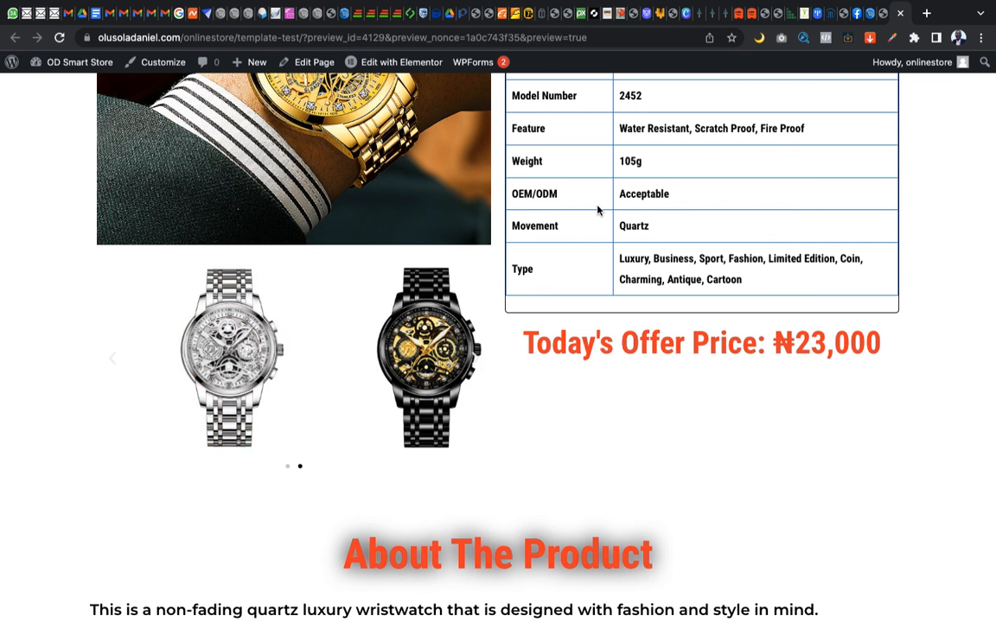
scroll(662, 432, up, 10)
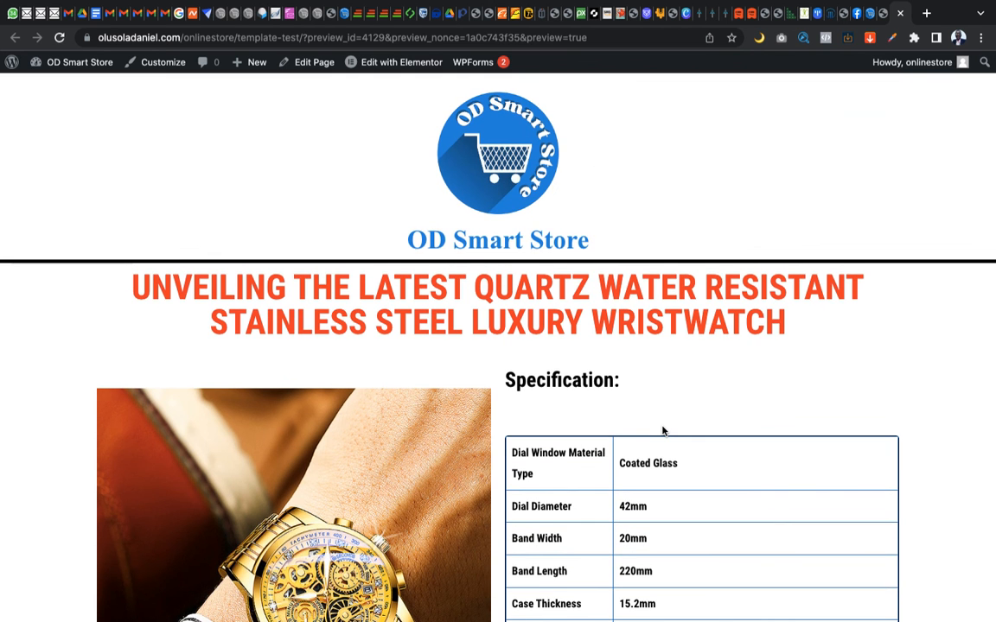
key(ctrl+Right)
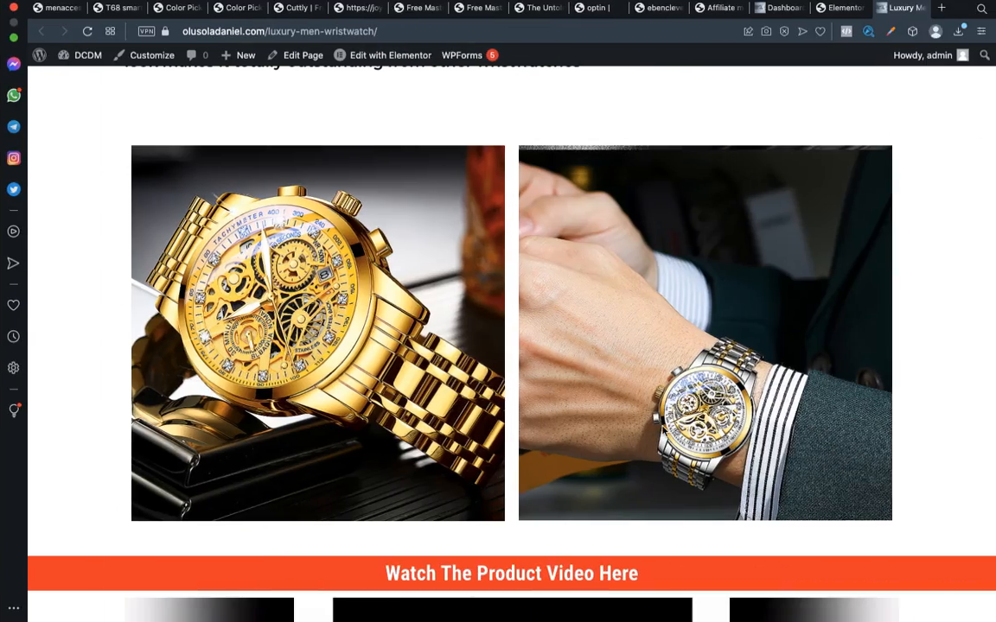
key(ctrl+Left)
scroll(663, 431, down, 15)
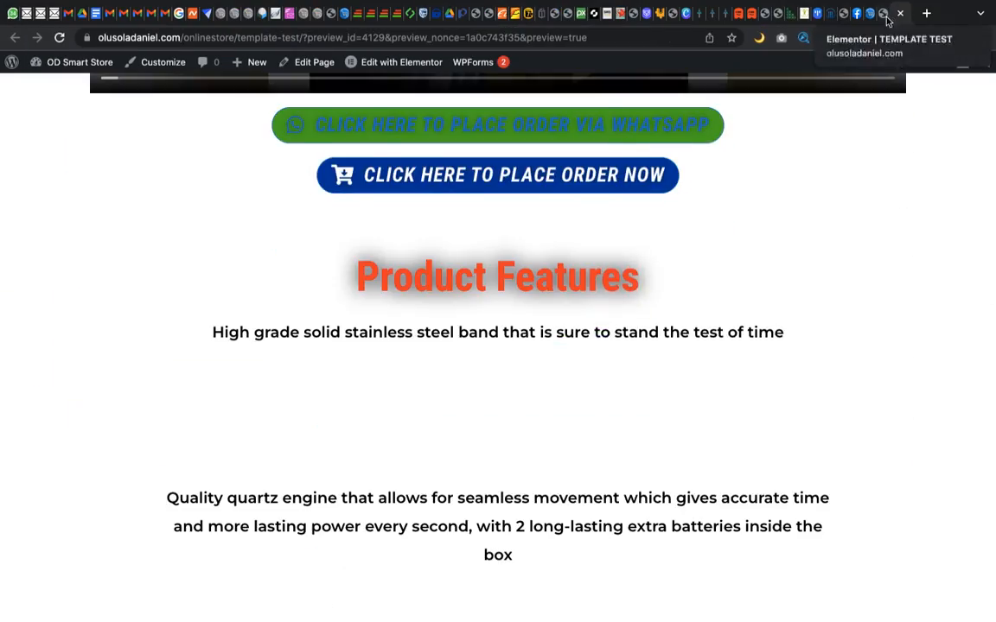
Check the TEMPLATE TEST page in the Elementor editor and close its preview
click(886, 16)
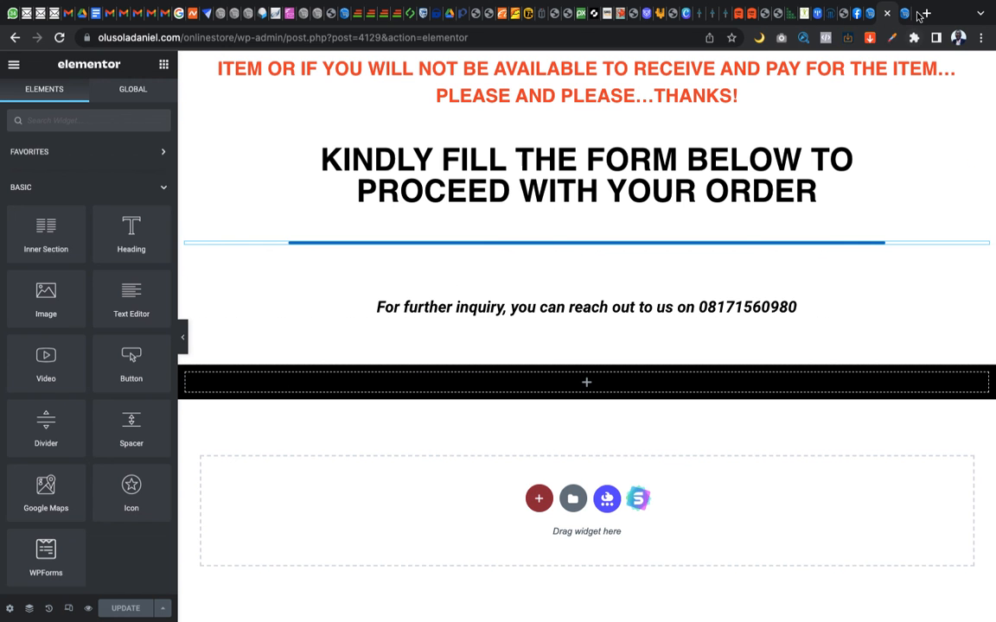
click(905, 18)
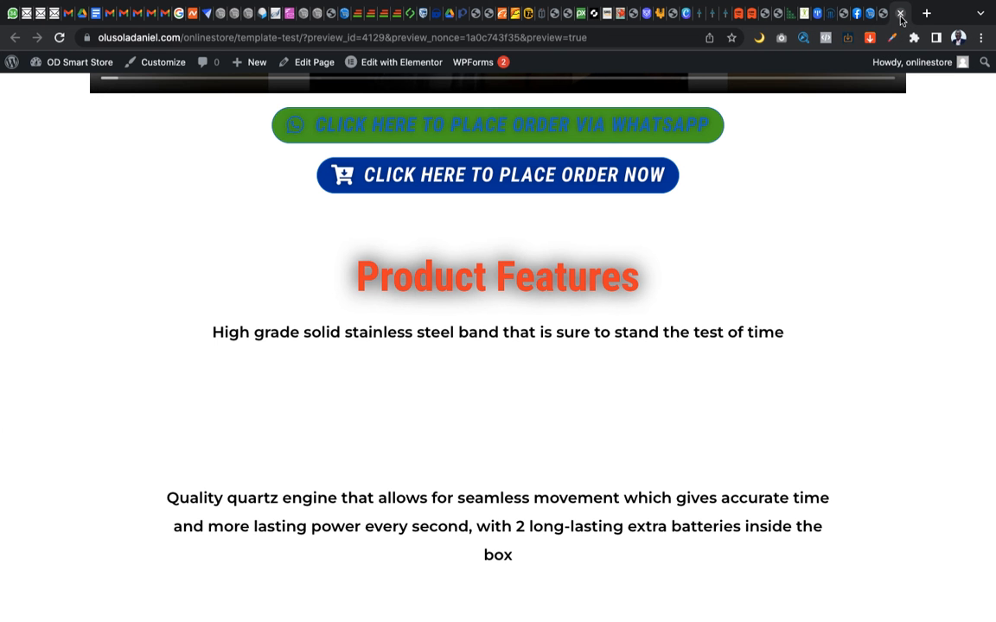
click(899, 14)
Switch to the source site's wristwatch page, review it from the product images down to the order form, and close it
key(ctrl+Right)
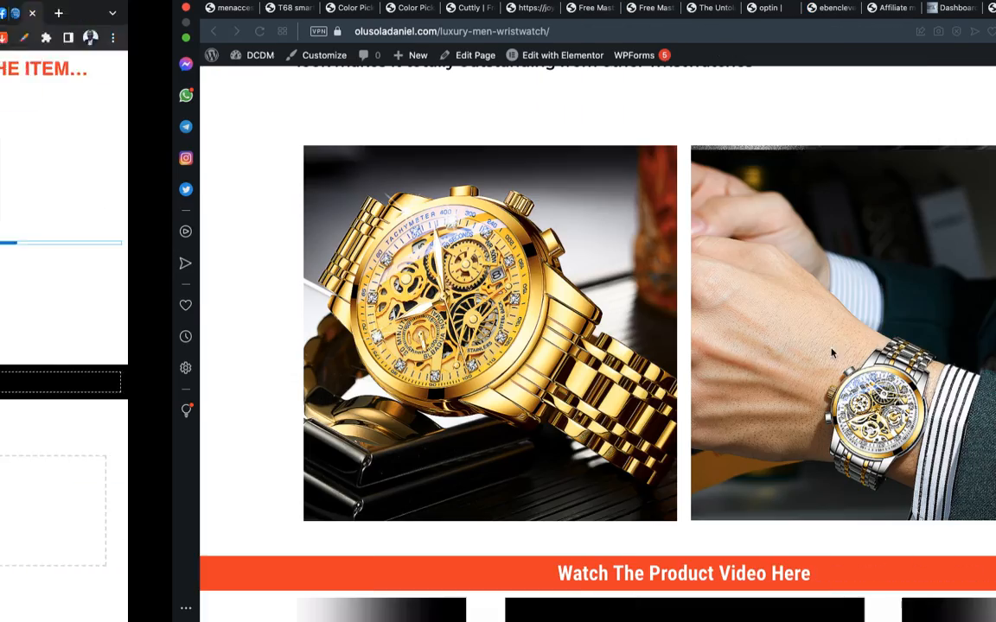
scroll(831, 352, down, 10)
scroll(831, 353, up, 3)
scroll(831, 353, up, 8)
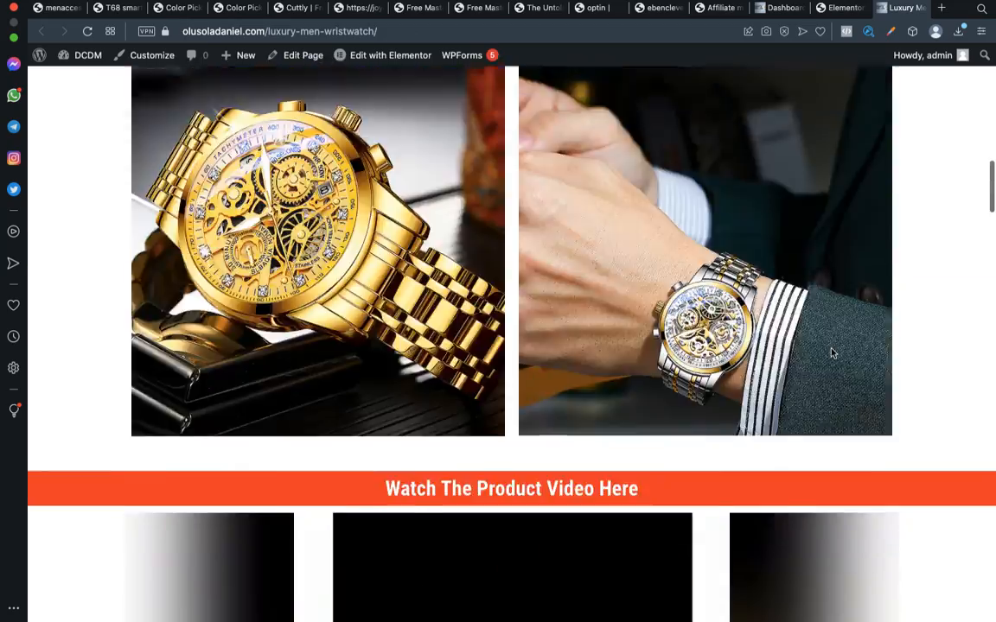
scroll(830, 353, down, 12)
scroll(830, 352, down, 15)
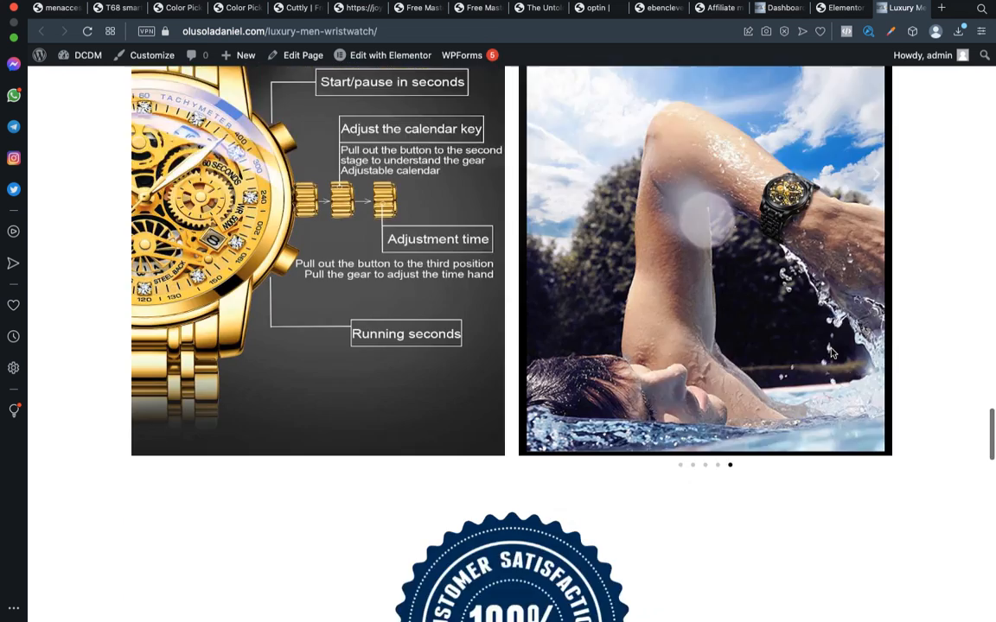
click(881, 7)
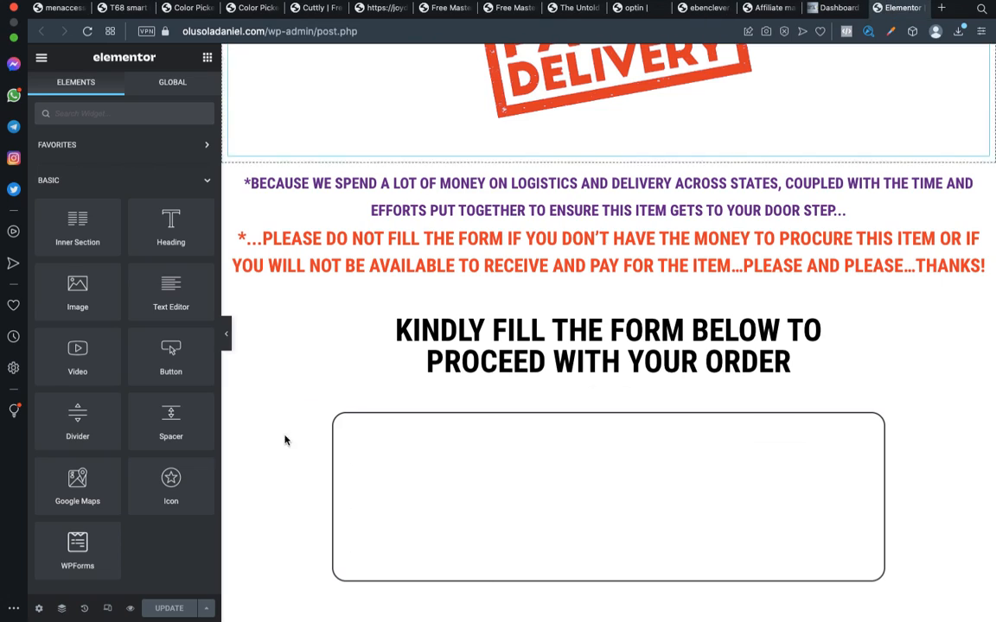
Close the Elementor editors of the source wristwatch page and the destination site's TEMPLATE TEST page
click(878, 10)
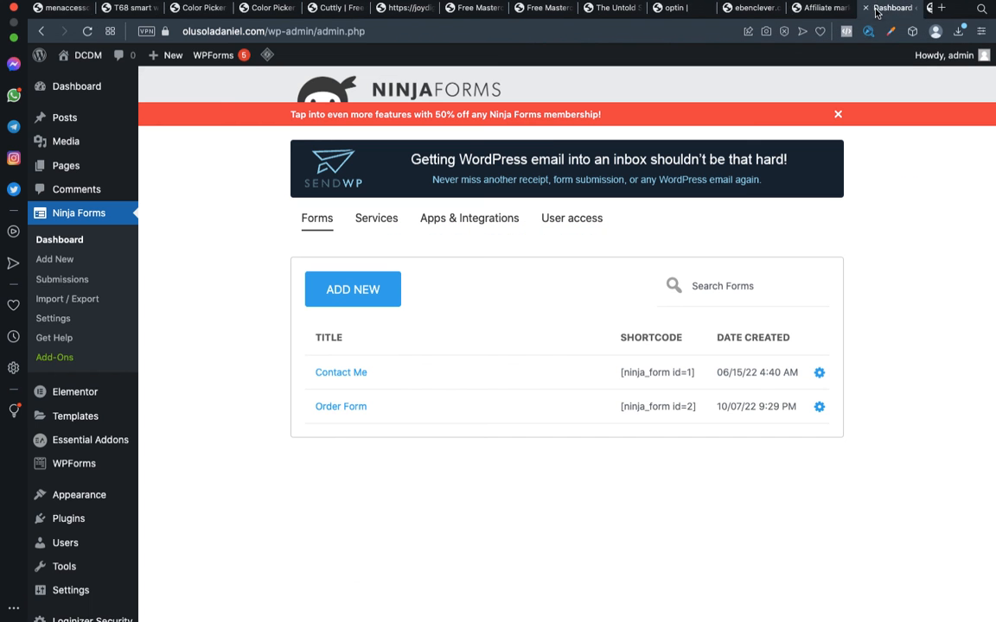
mouse_move(83, 94)
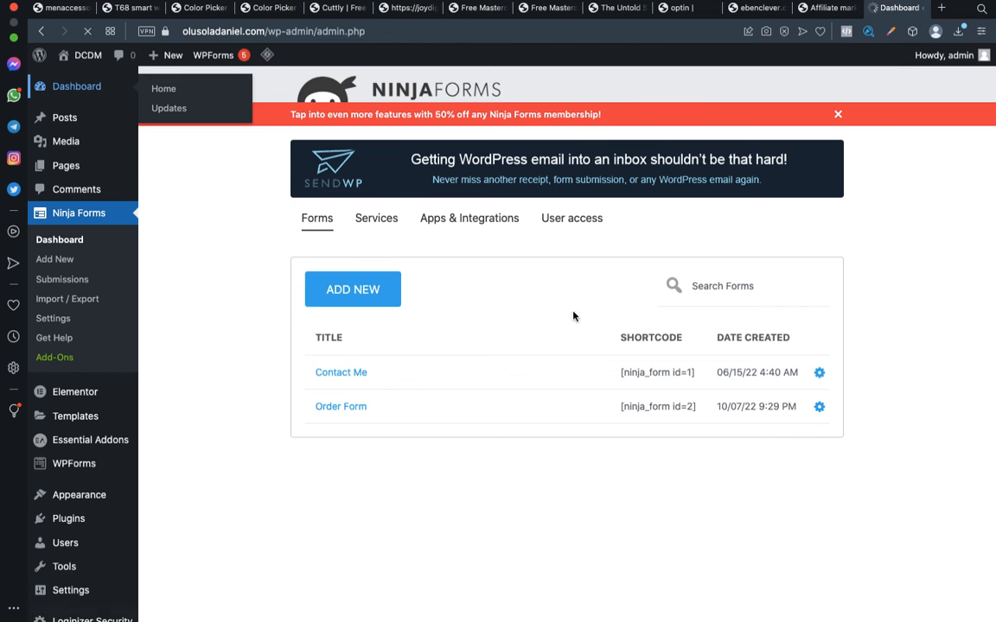
key(ctrl+Left)
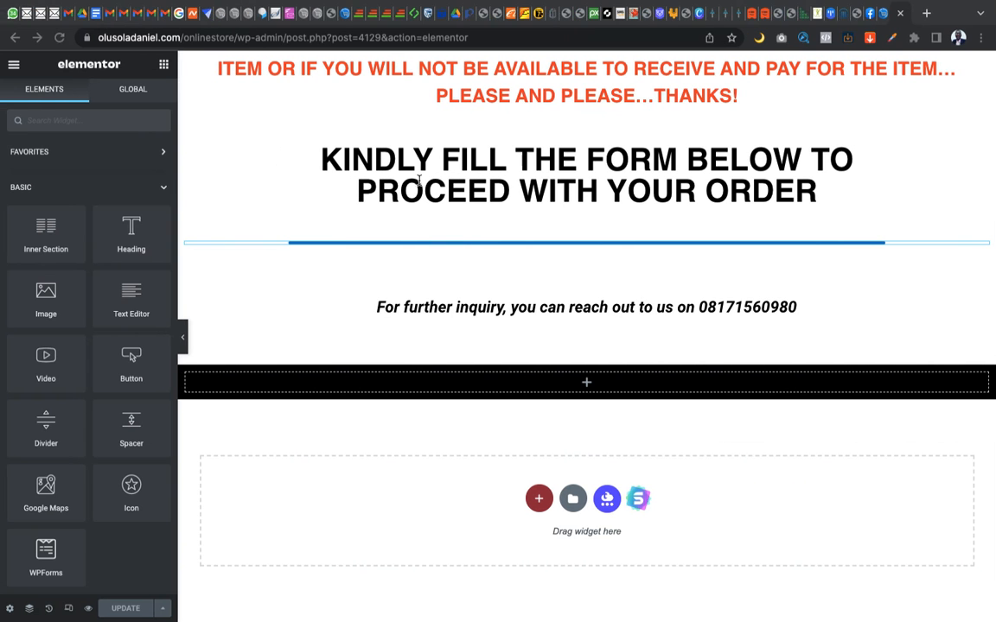
click(901, 14)
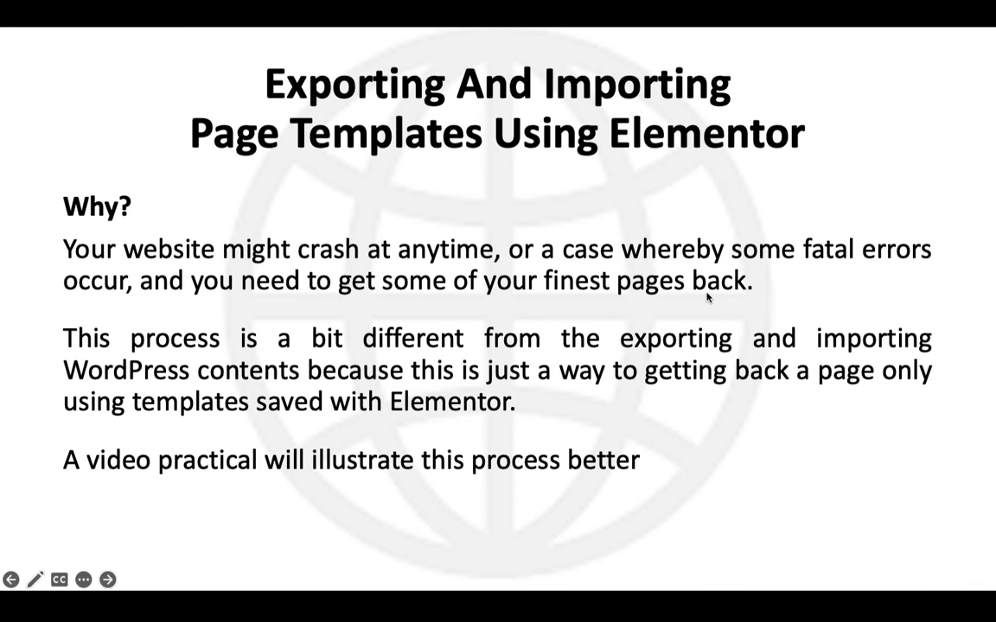
click(707, 298)
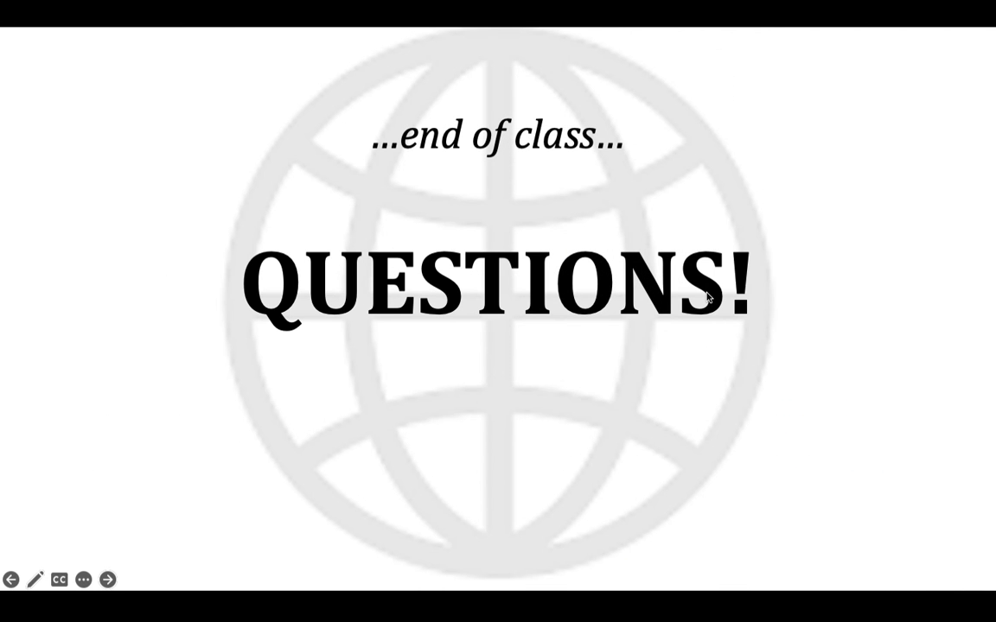